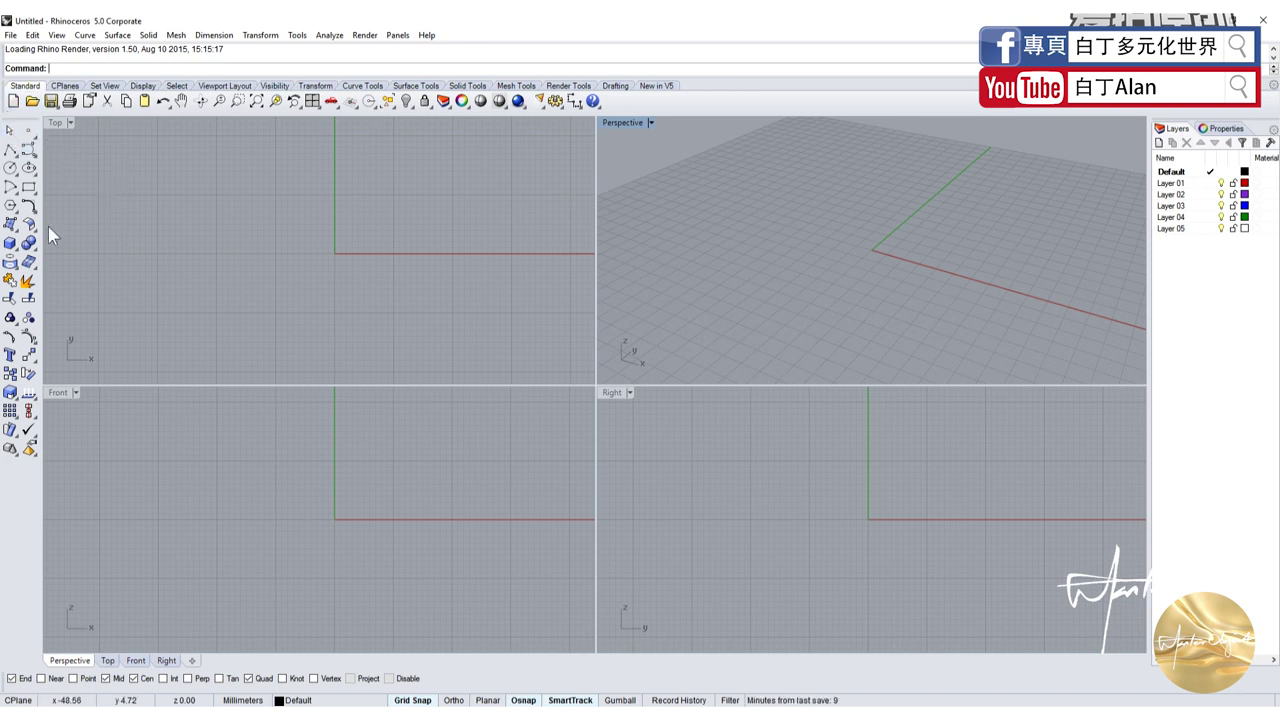
# Start a single line, with Grid Snap toggled off and back on and Osnap enabled
pyautogui.click(10, 152)
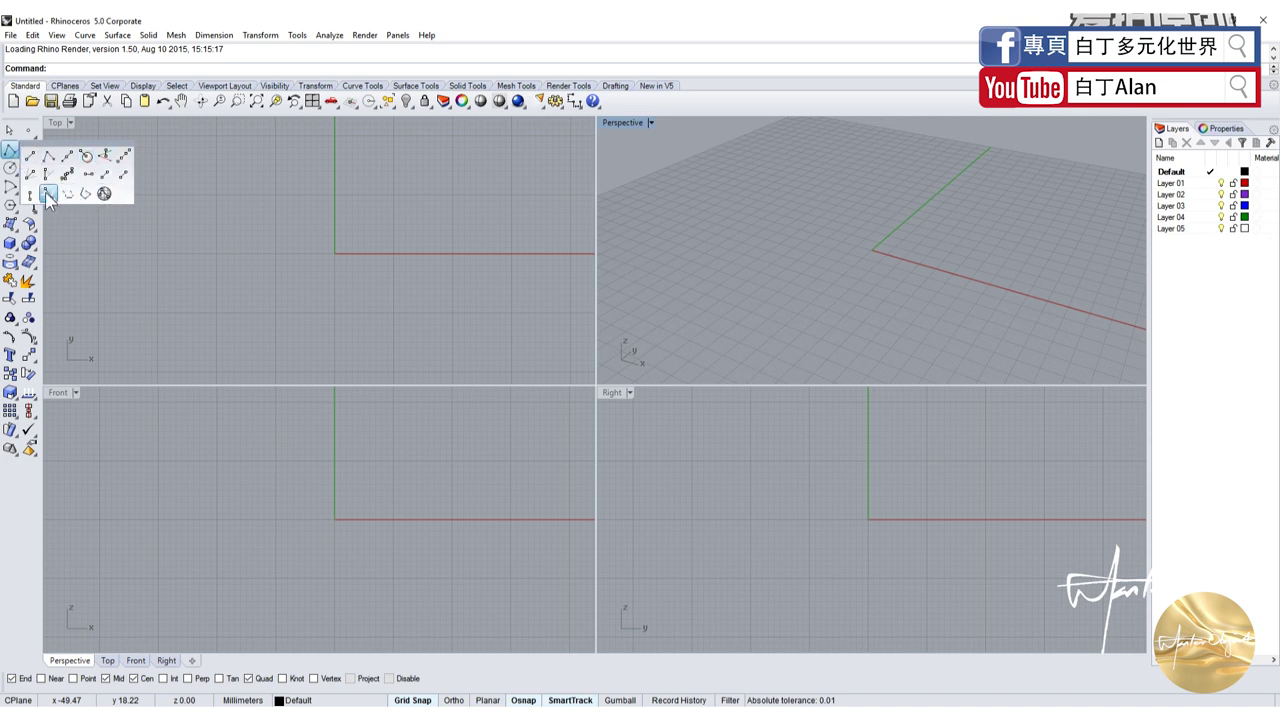
pyautogui.click(26, 162)
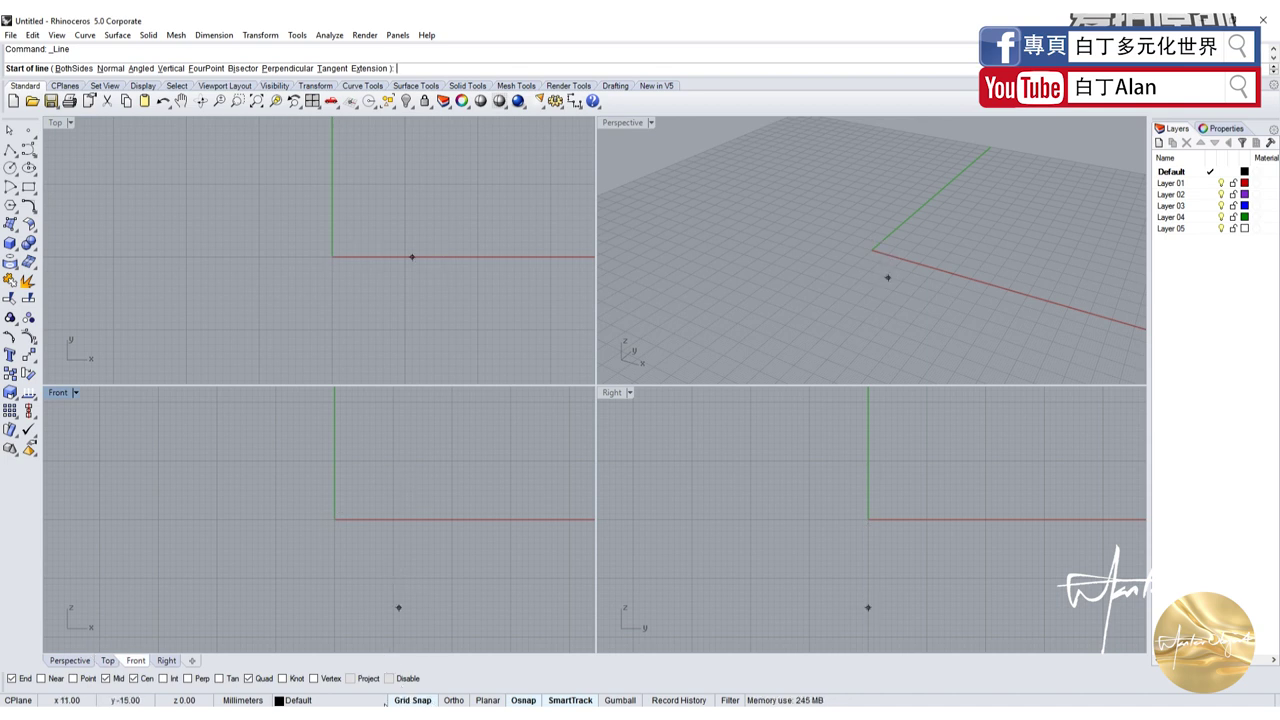
pyautogui.scroll(3, 337, 268)
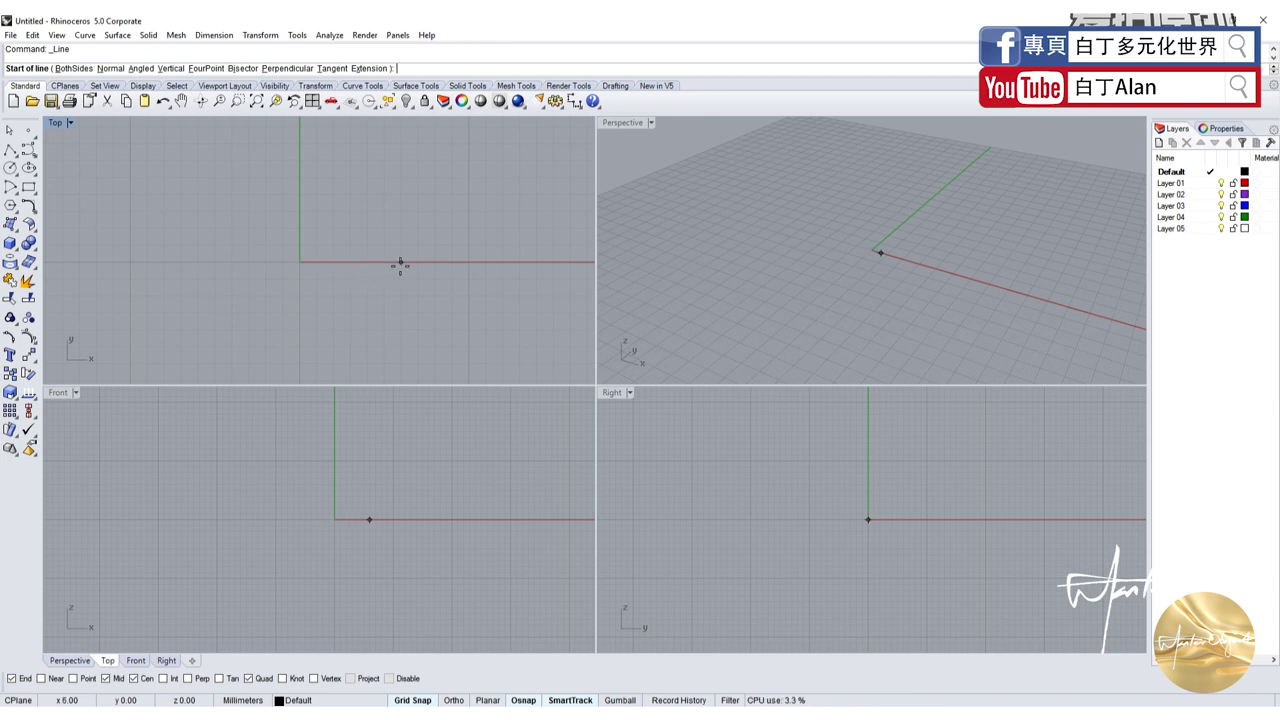
pyautogui.press('F9')
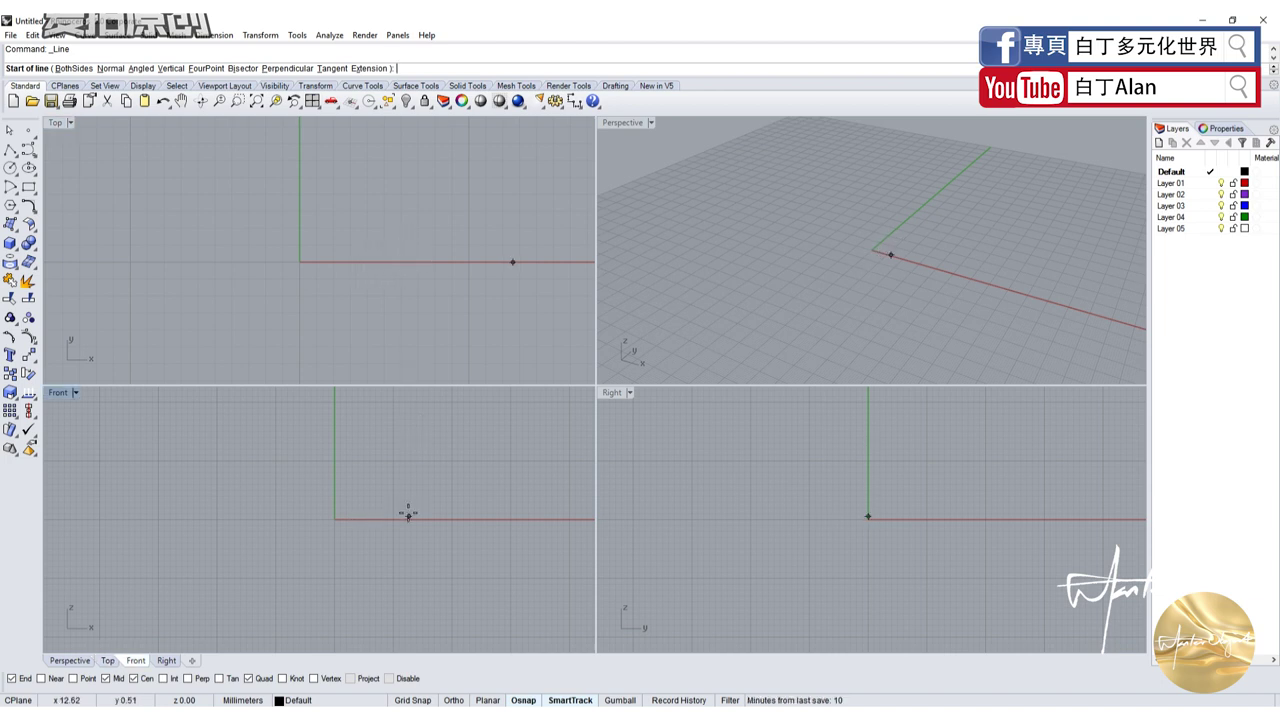
pyautogui.click(413, 700)
pyautogui.click(522, 700)
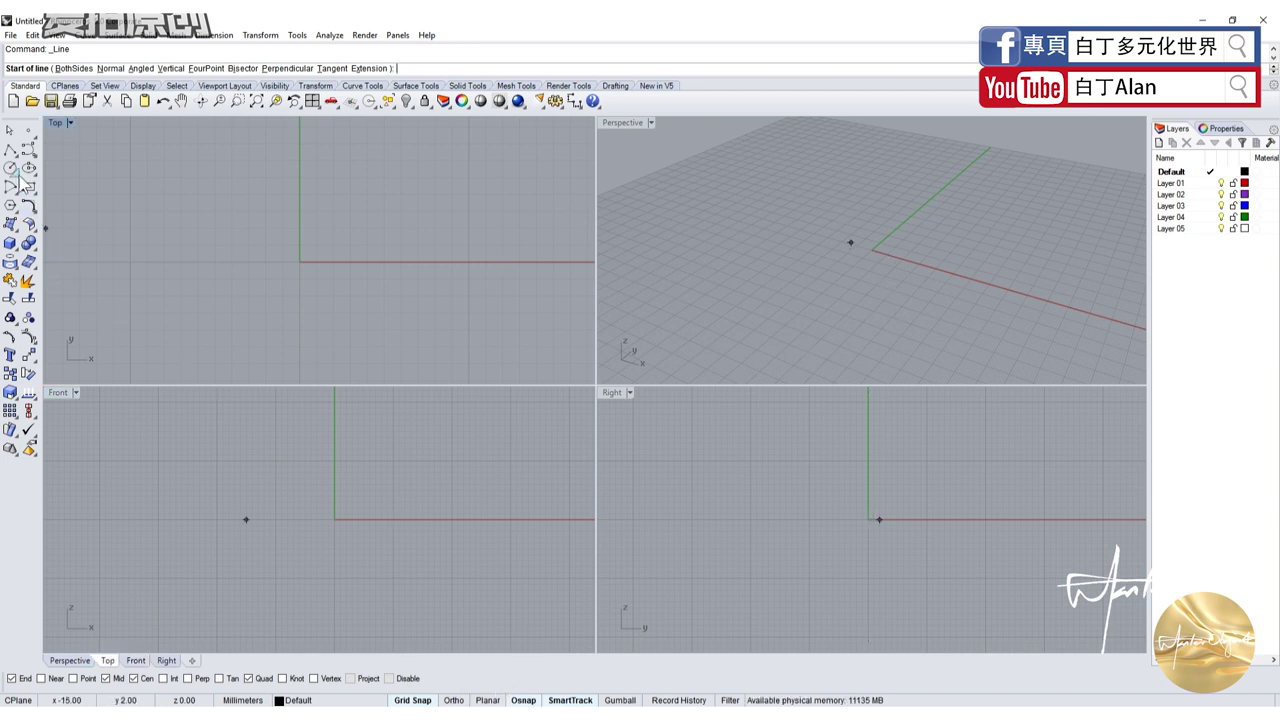
# Draw a polyline from the origin along the x-axis
pyautogui.click(10, 149)
pyautogui.scroll(5, 329, 264)
pyautogui.click(265, 261)
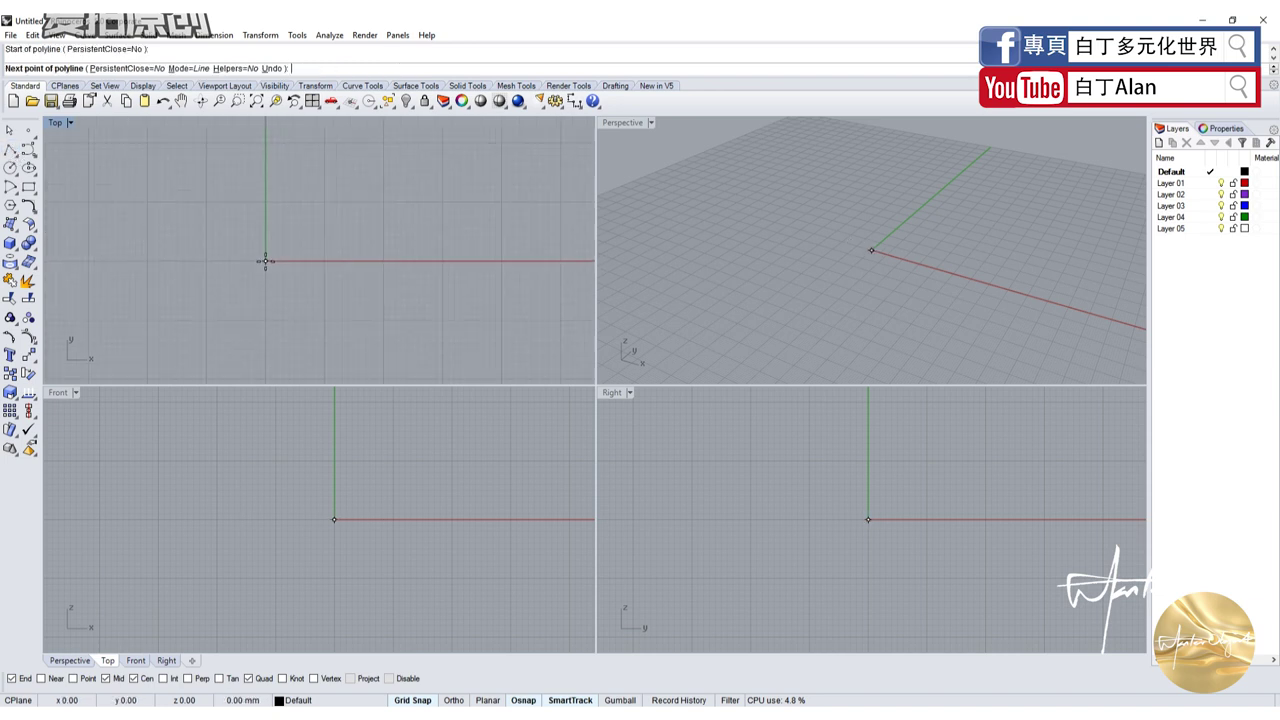
pyautogui.click(490, 263)
pyautogui.press('Return')
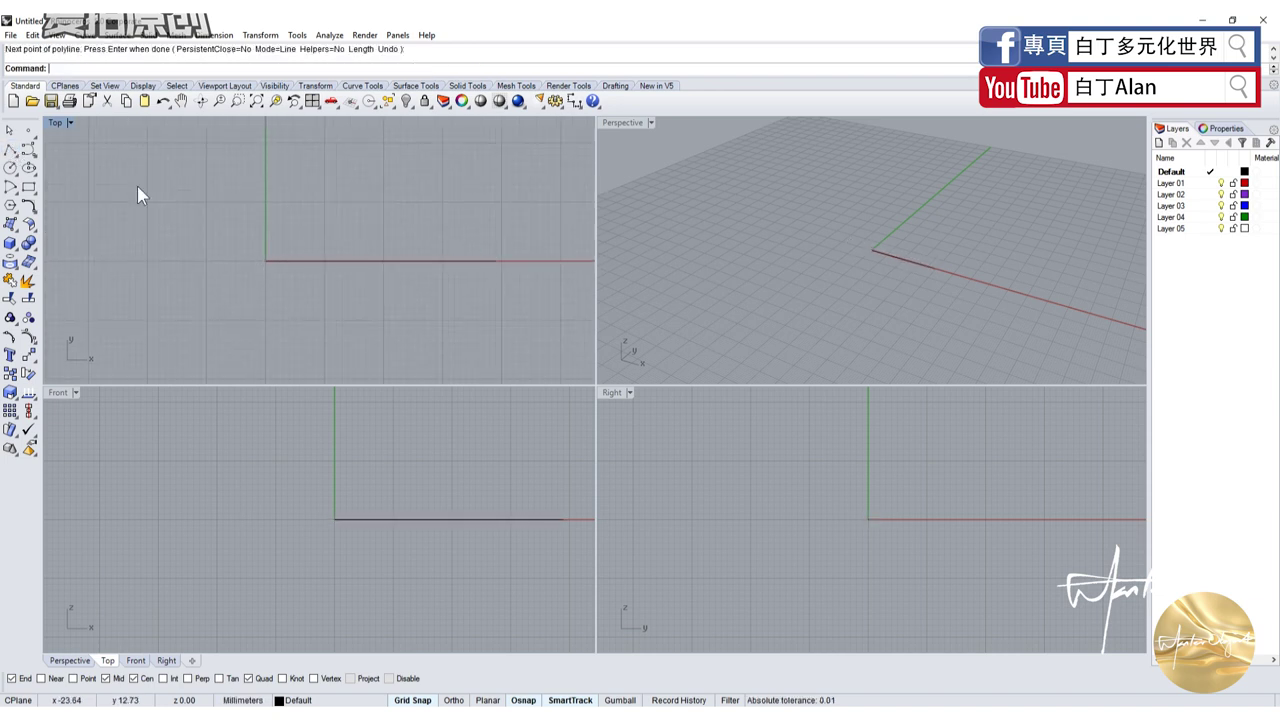
# Draw a centre-radius circle above the polyline in the Top view
pyautogui.click(10, 167)
pyautogui.click(323, 145)
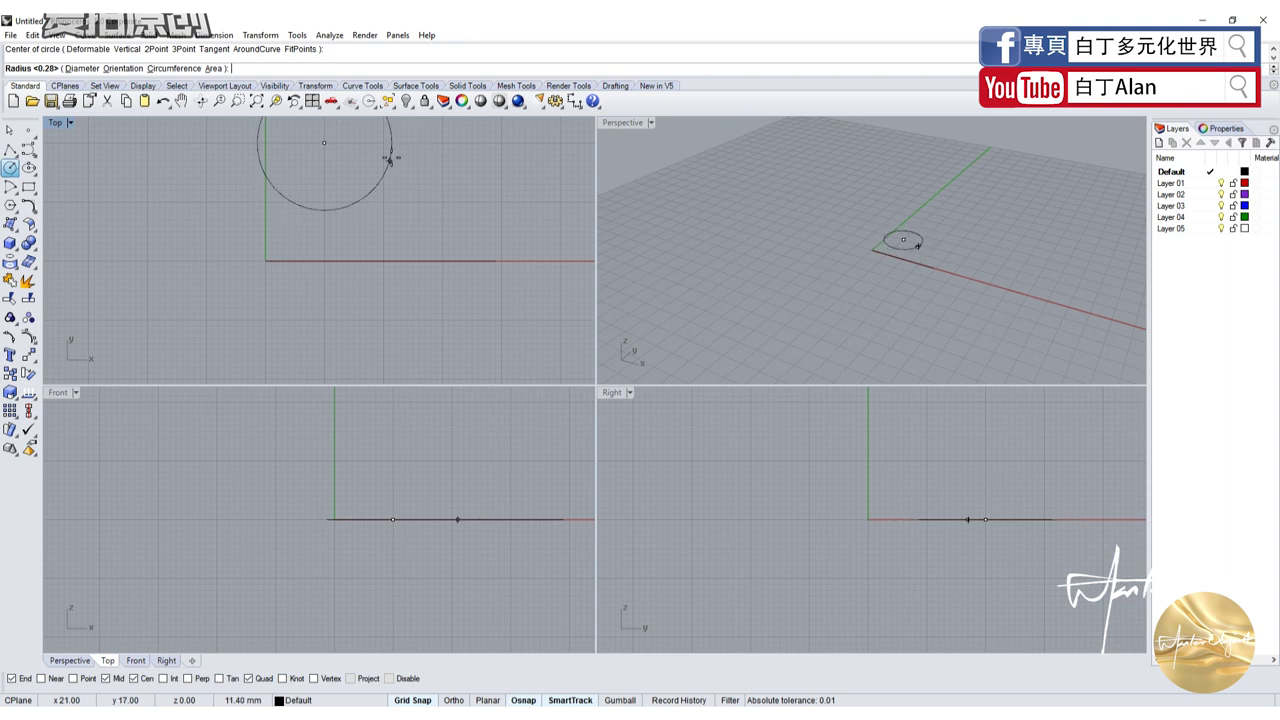
pyautogui.click(391, 150)
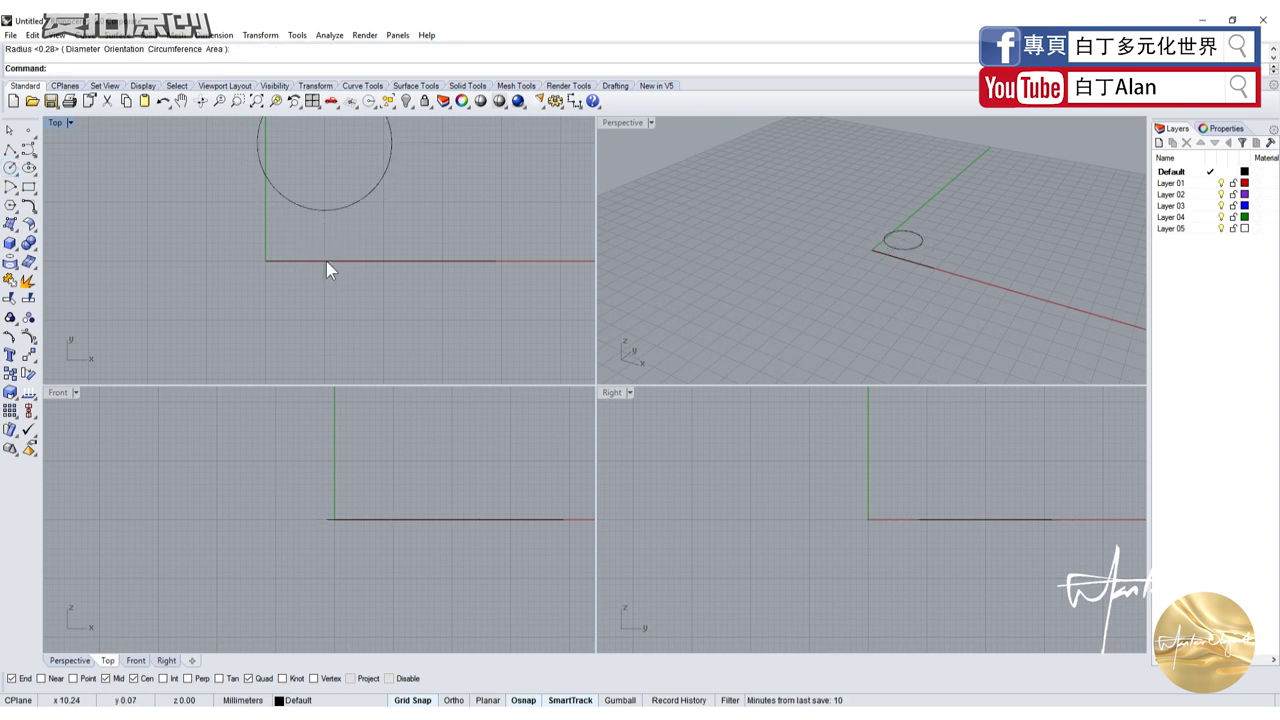
pyautogui.scroll(-4, 334, 277)
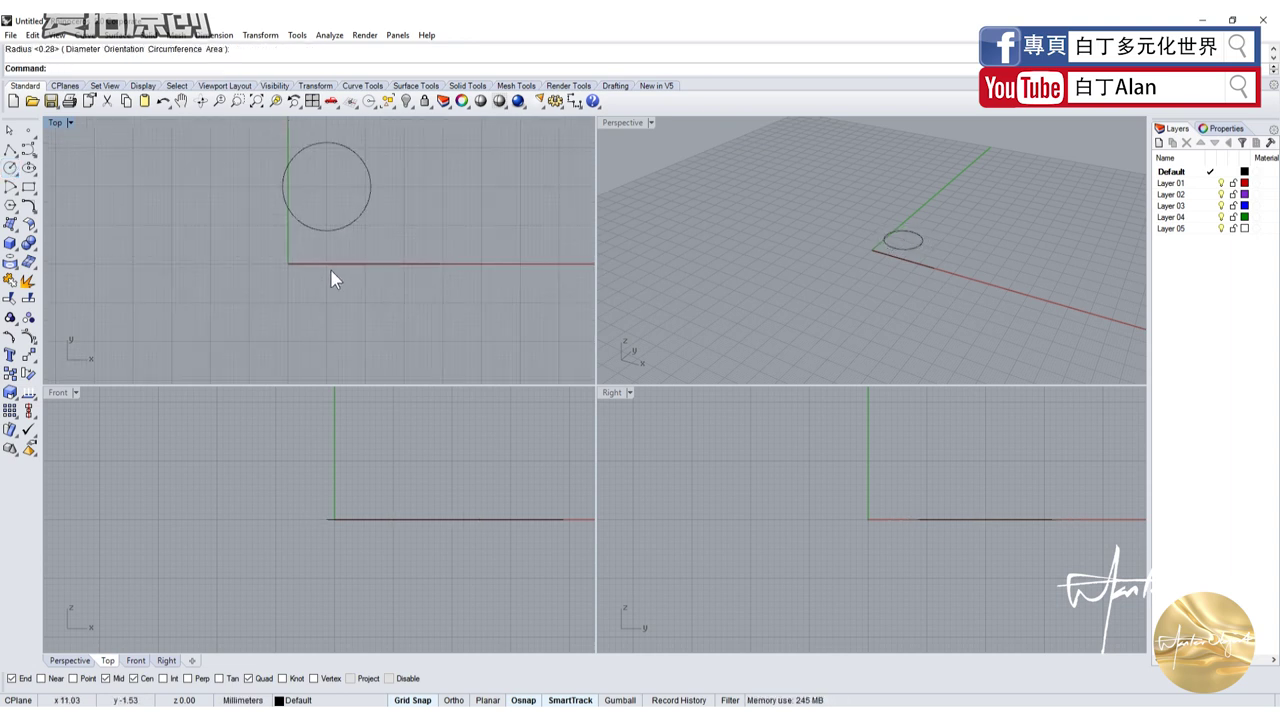
pyautogui.scroll(2, 326, 150)
pyautogui.scroll(1, 325, 145)
pyautogui.scroll(1, 325, 145)
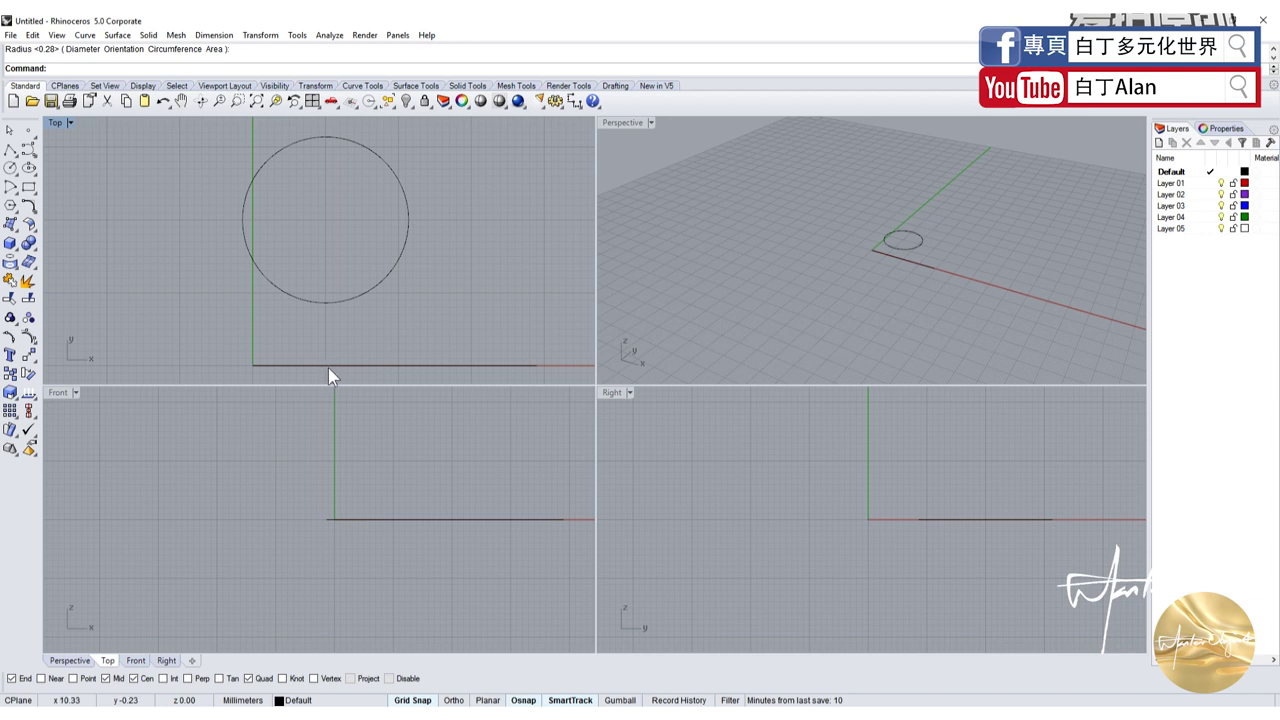
# Start a polyline snapped to the circle's bottom quadrant point
pyautogui.click(12, 150)
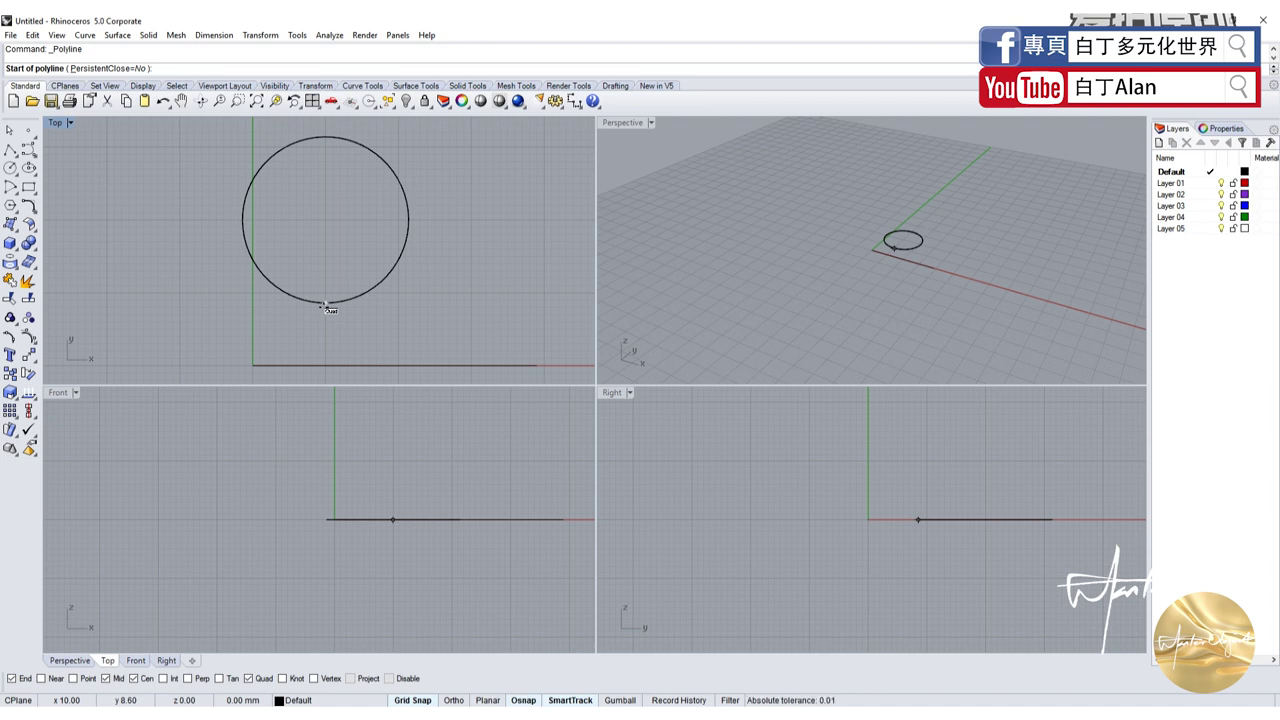
pyautogui.click(324, 303)
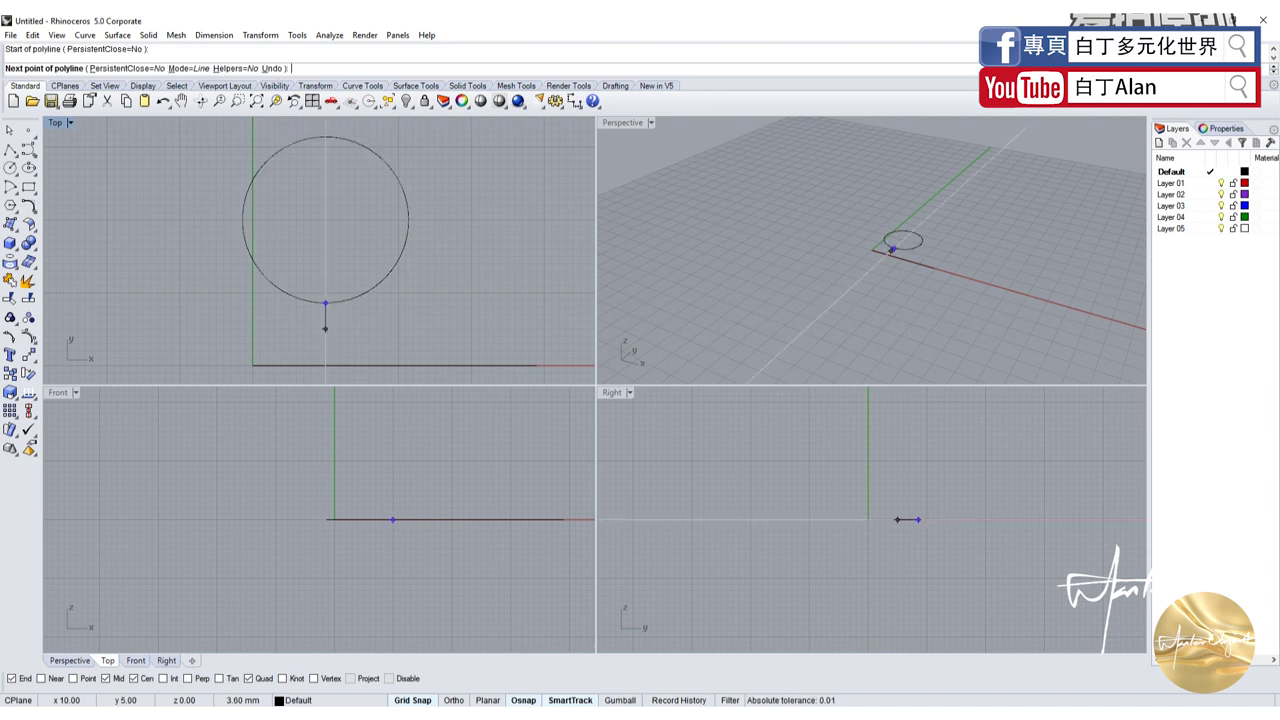
pyautogui.scroll(-5, 307, 320)
pyautogui.scroll(4, 310, 320)
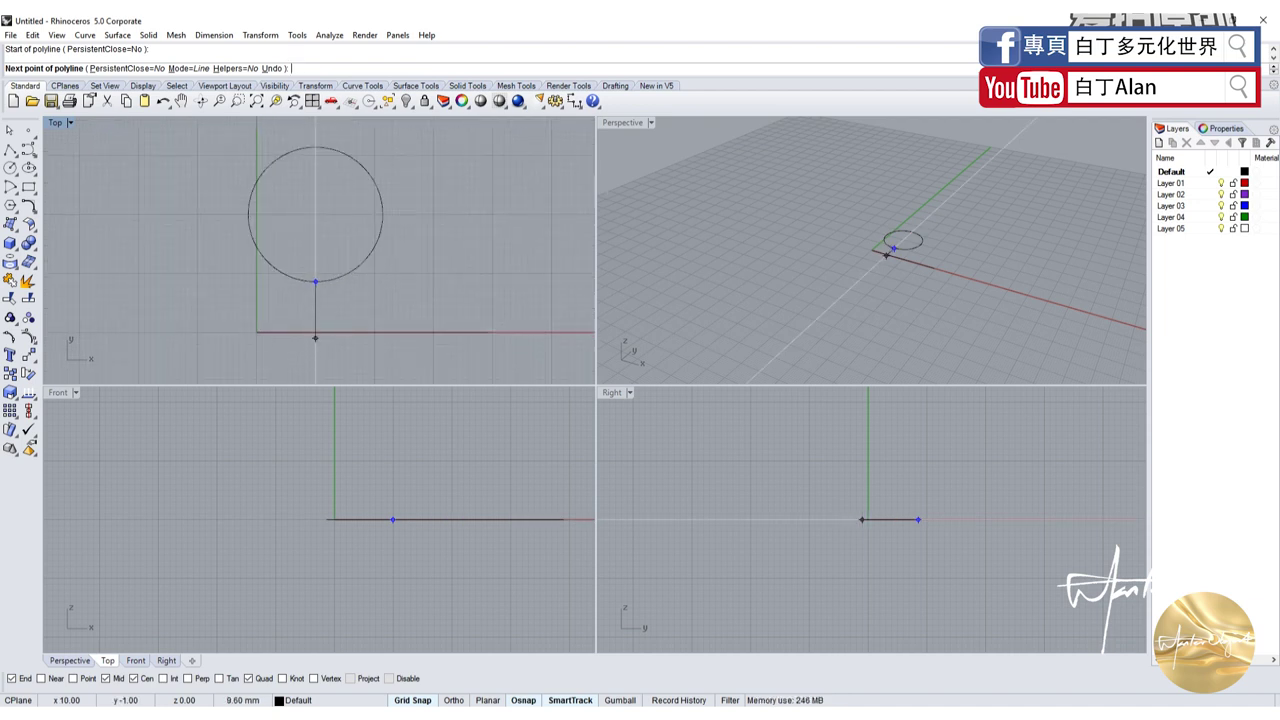
pyautogui.scroll(3, 315, 333)
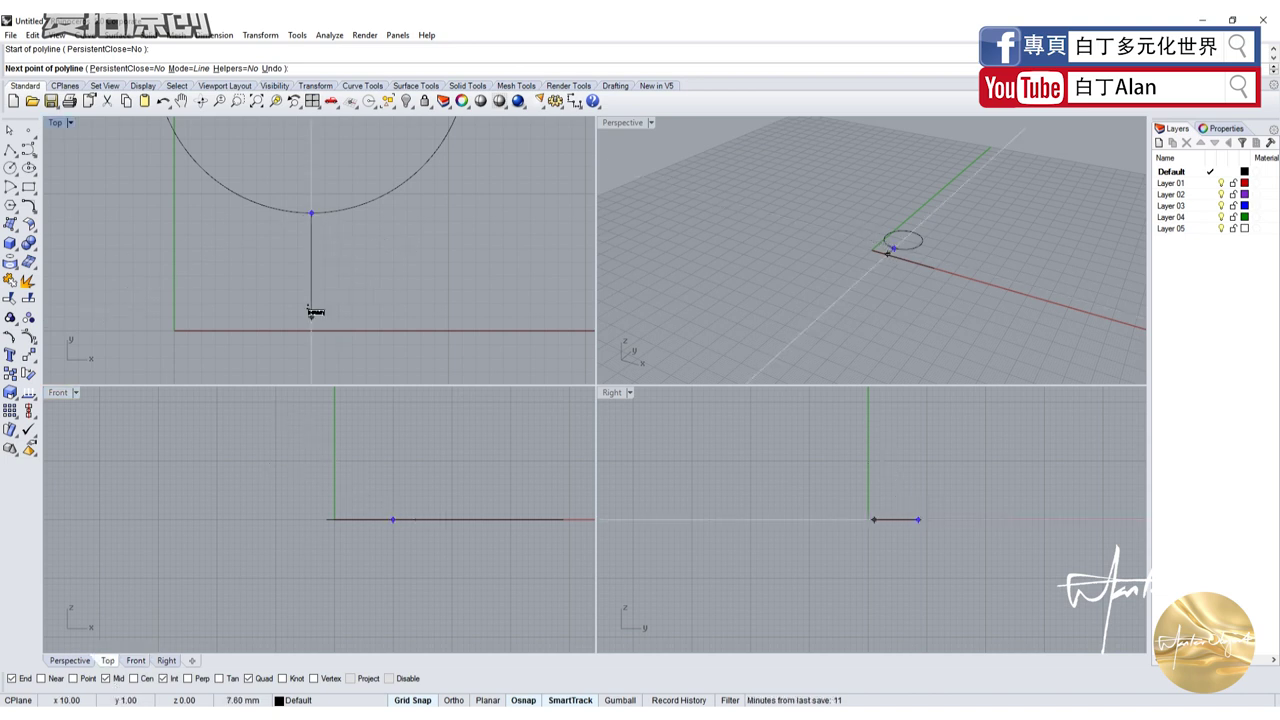
# Cancel the polyline and delete the circle and line
pyautogui.press('Escape')
pyautogui.scroll(-5, 310, 312)
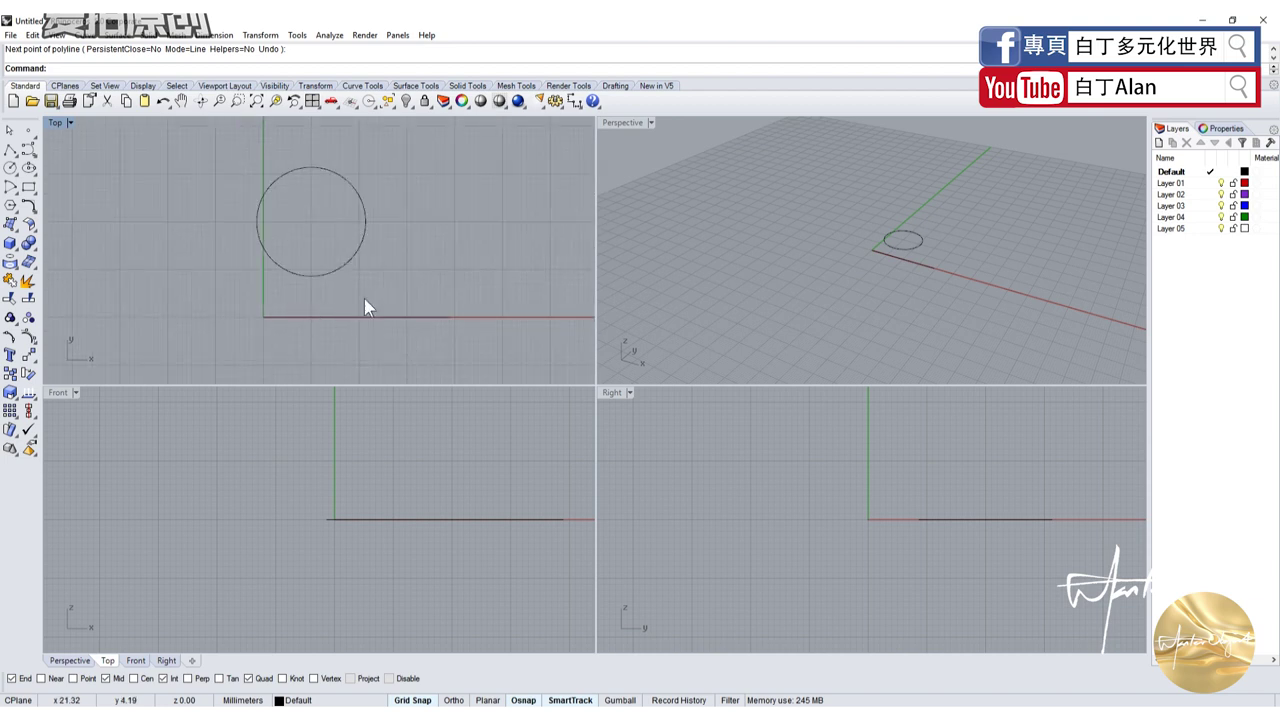
pyautogui.click(335, 267)
pyautogui.press('Delete')
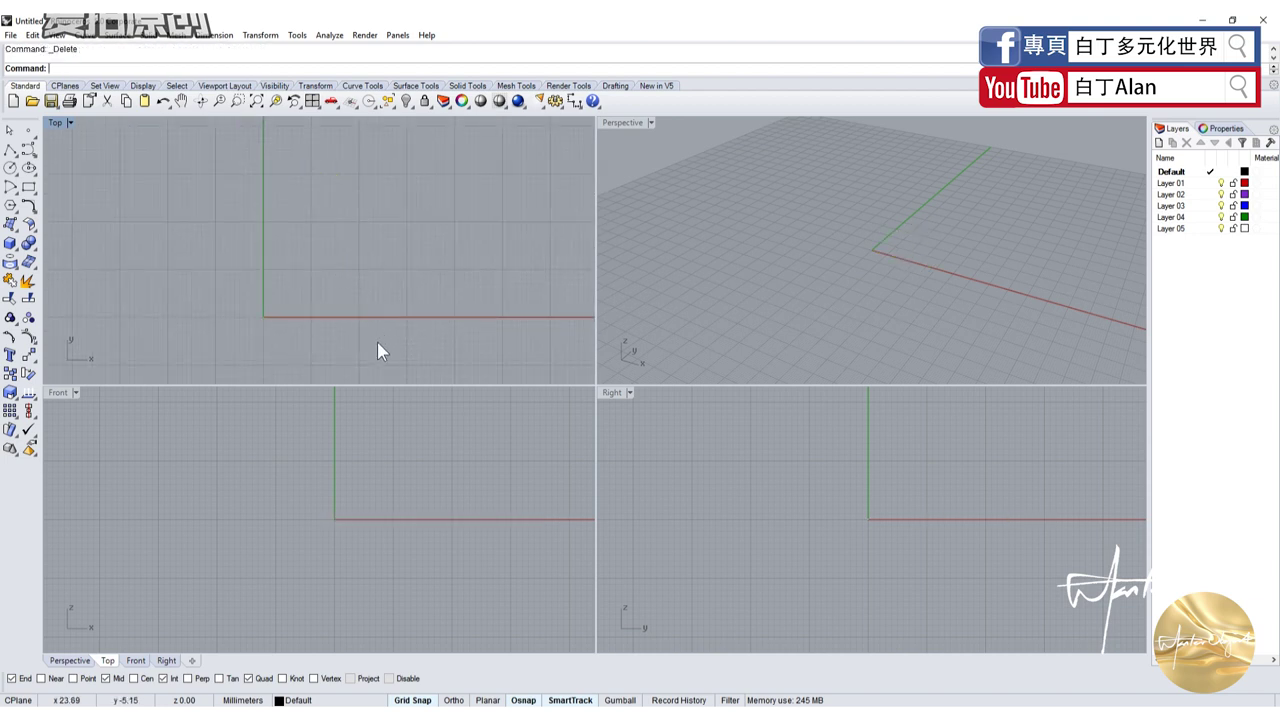
# Draw a four-point control point curve from left of the y-axis down to the x-axis
pyautogui.click(27, 152)
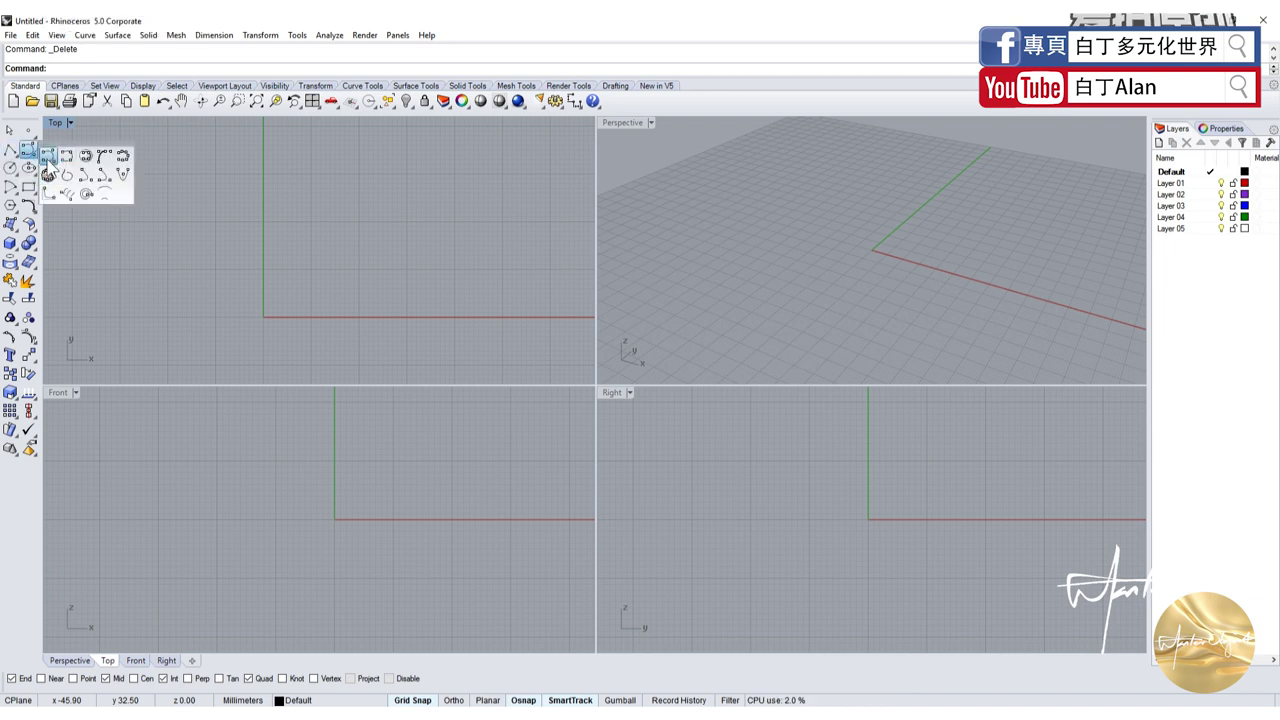
pyautogui.click(66, 156)
pyautogui.click(225, 249)
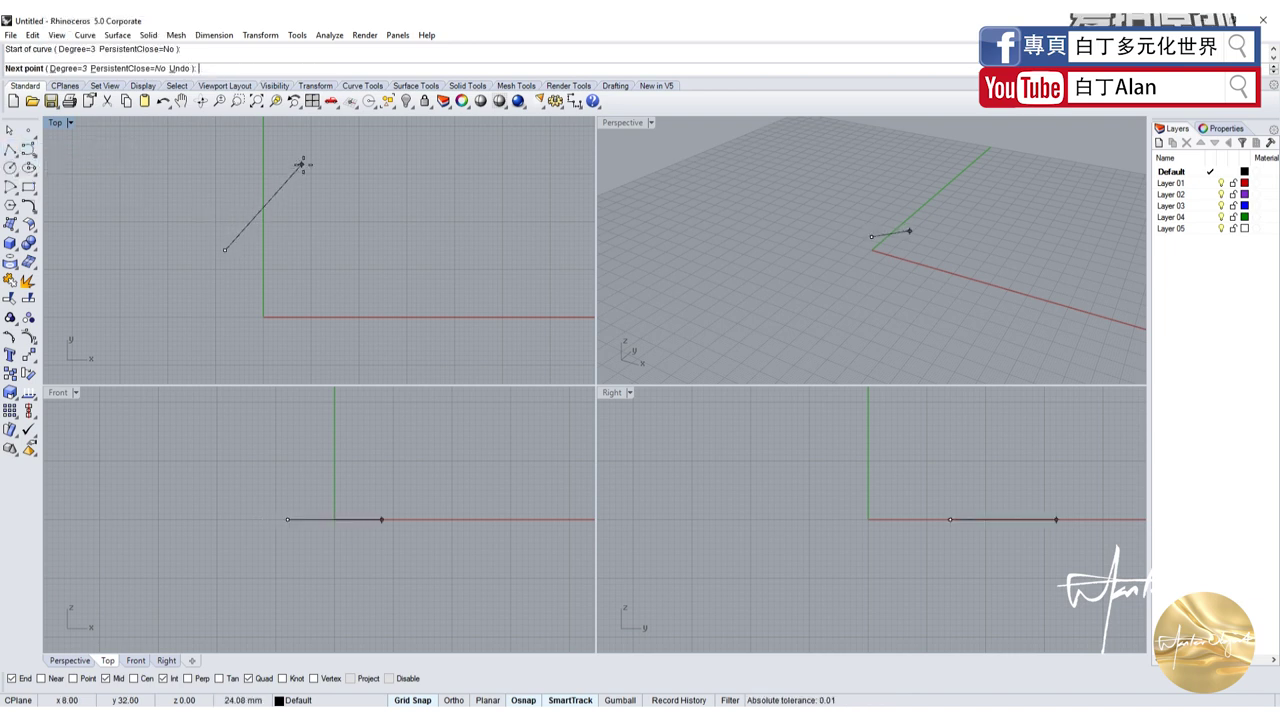
pyautogui.click(301, 164)
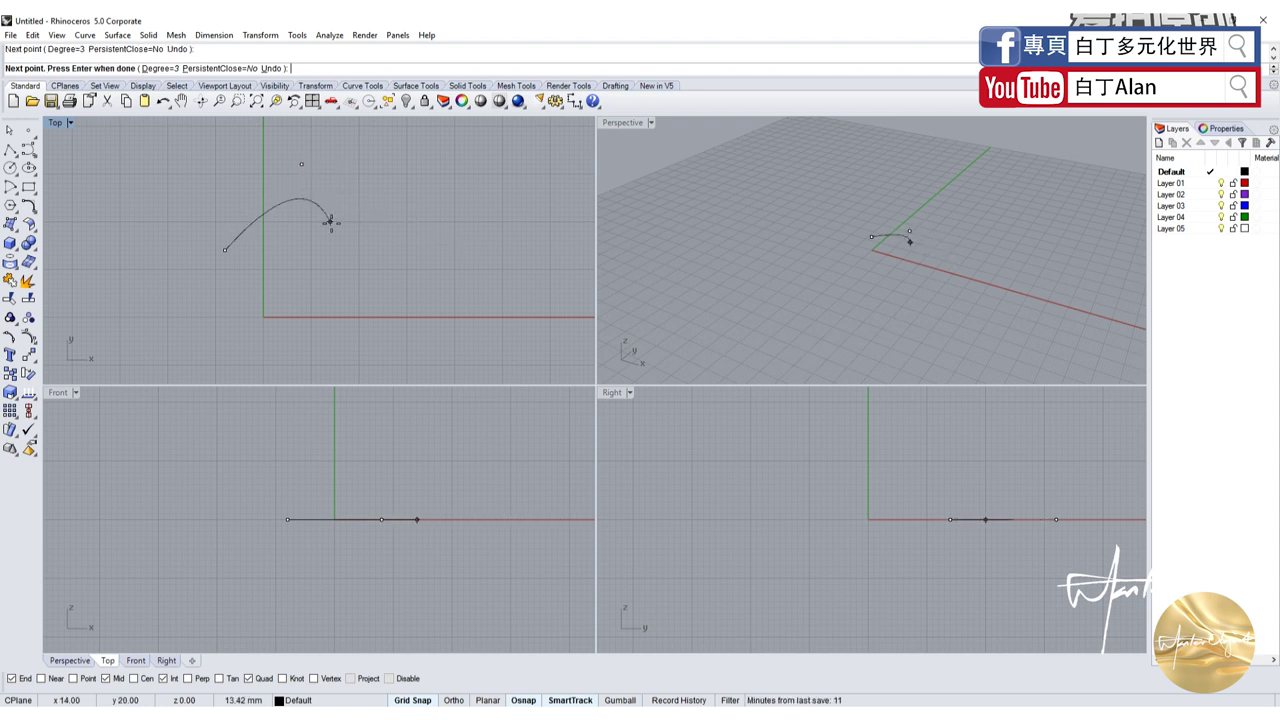
pyautogui.click(373, 212)
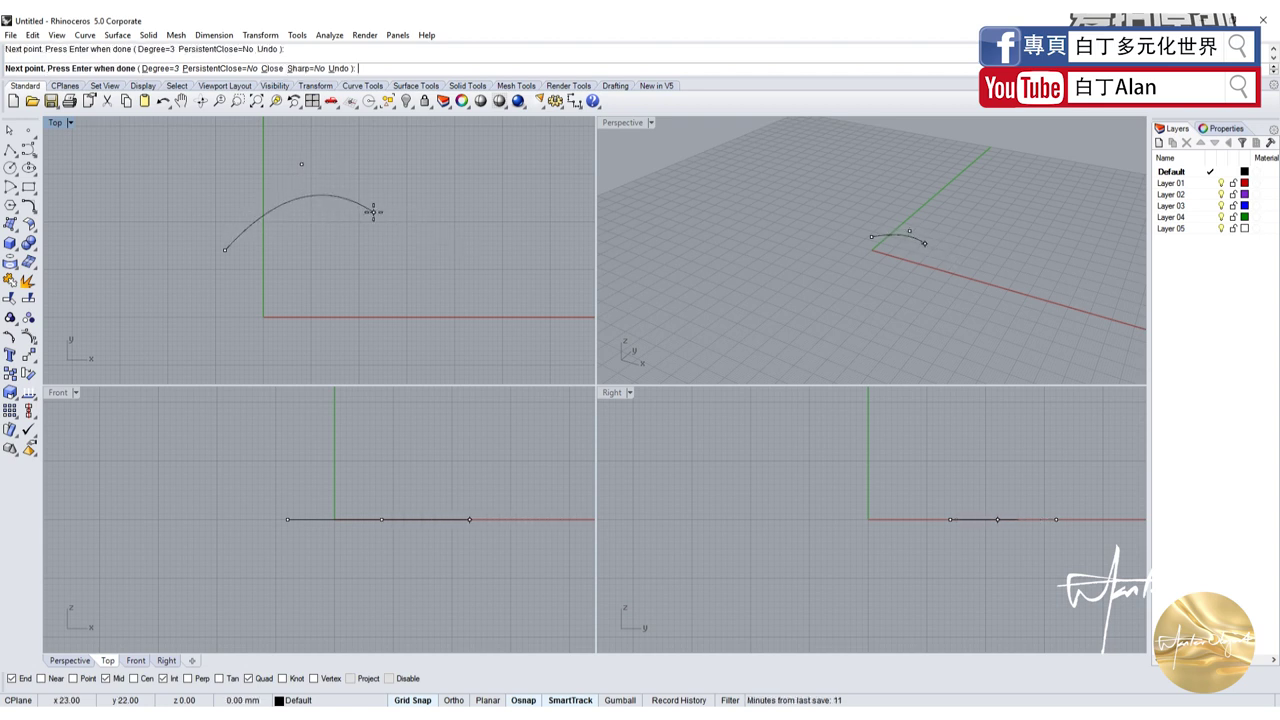
pyautogui.click(359, 317)
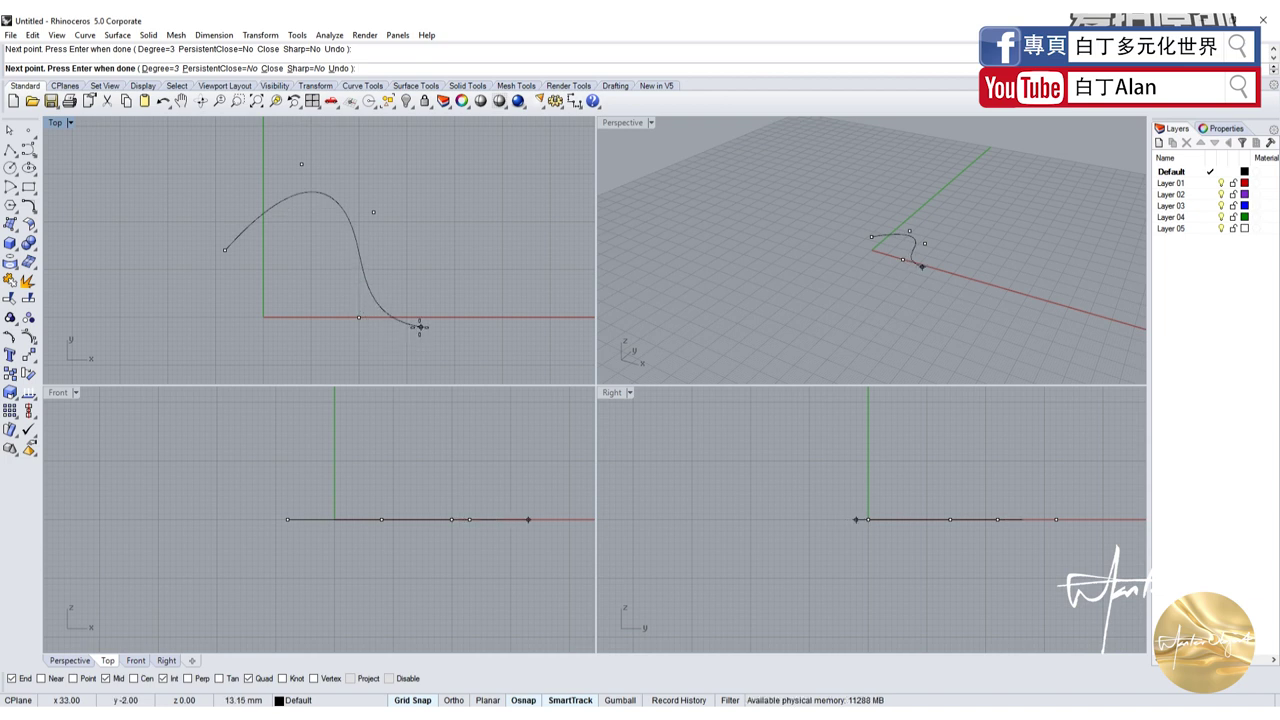
pyautogui.press('Return')
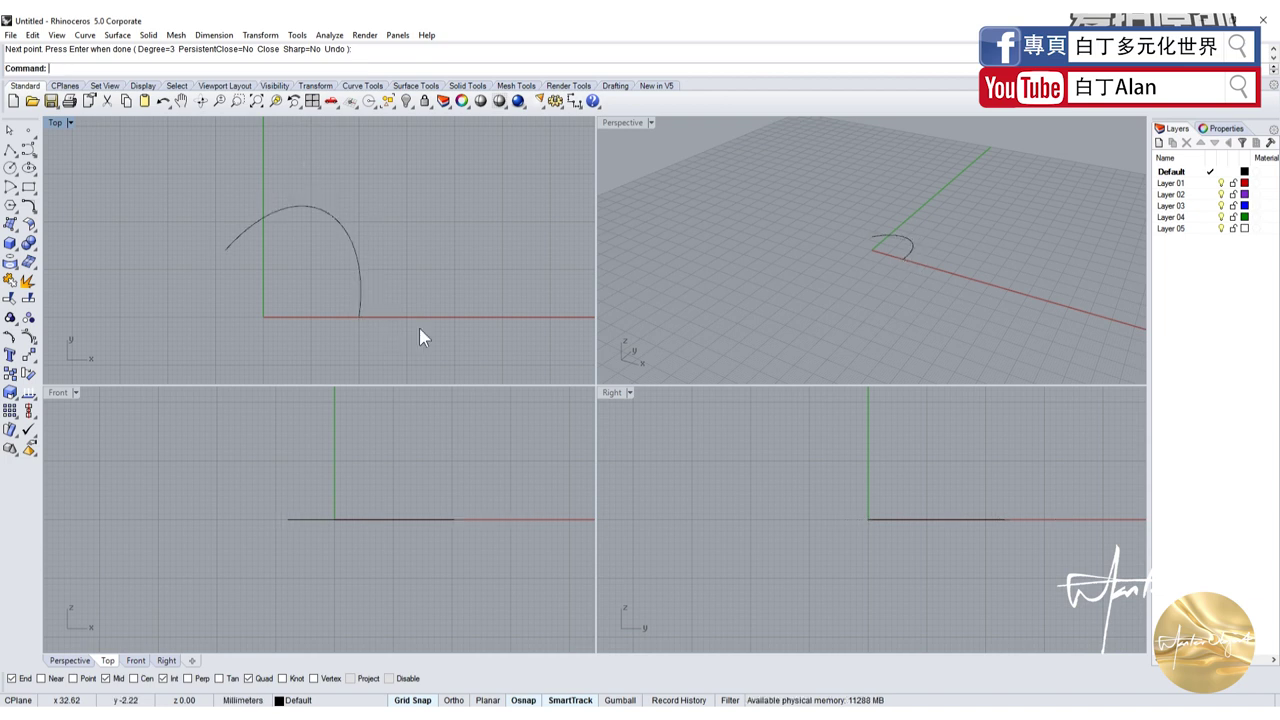
# Draw a second three-point control point curve to the right
pyautogui.press('Return')
pyautogui.click(387, 179)
pyautogui.click(459, 187)
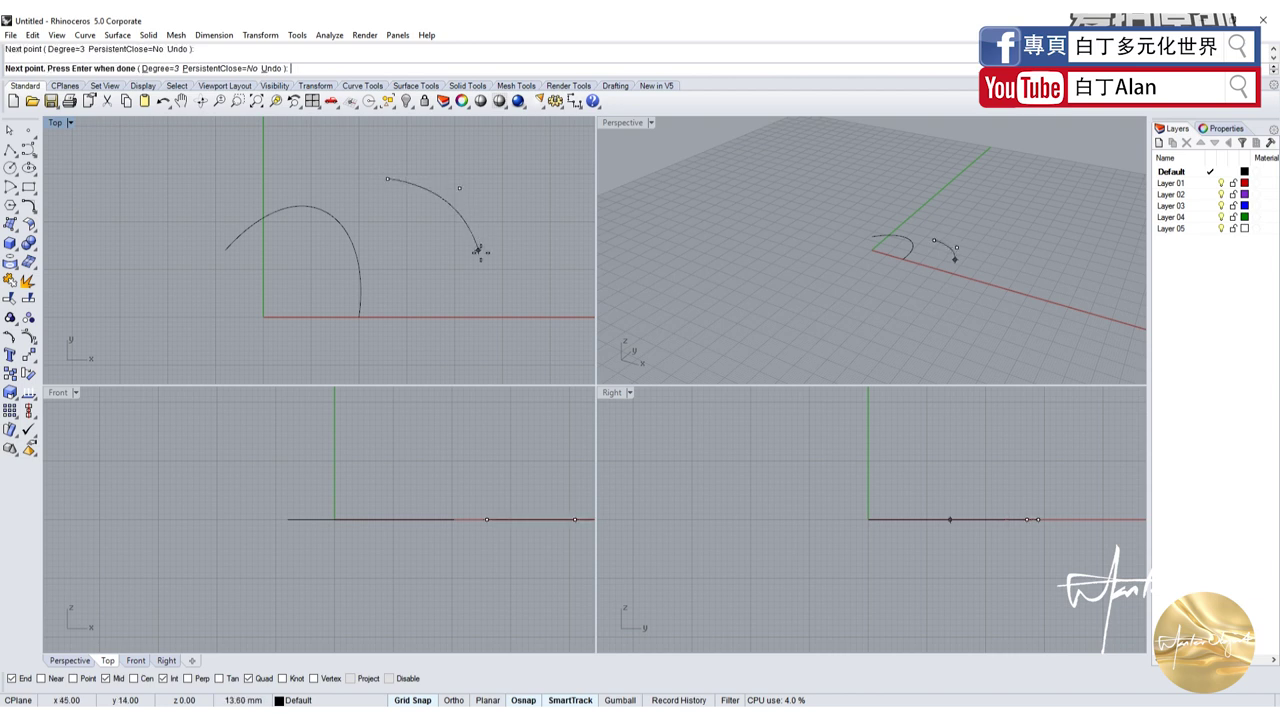
pyautogui.click(483, 265)
pyautogui.press('Return')
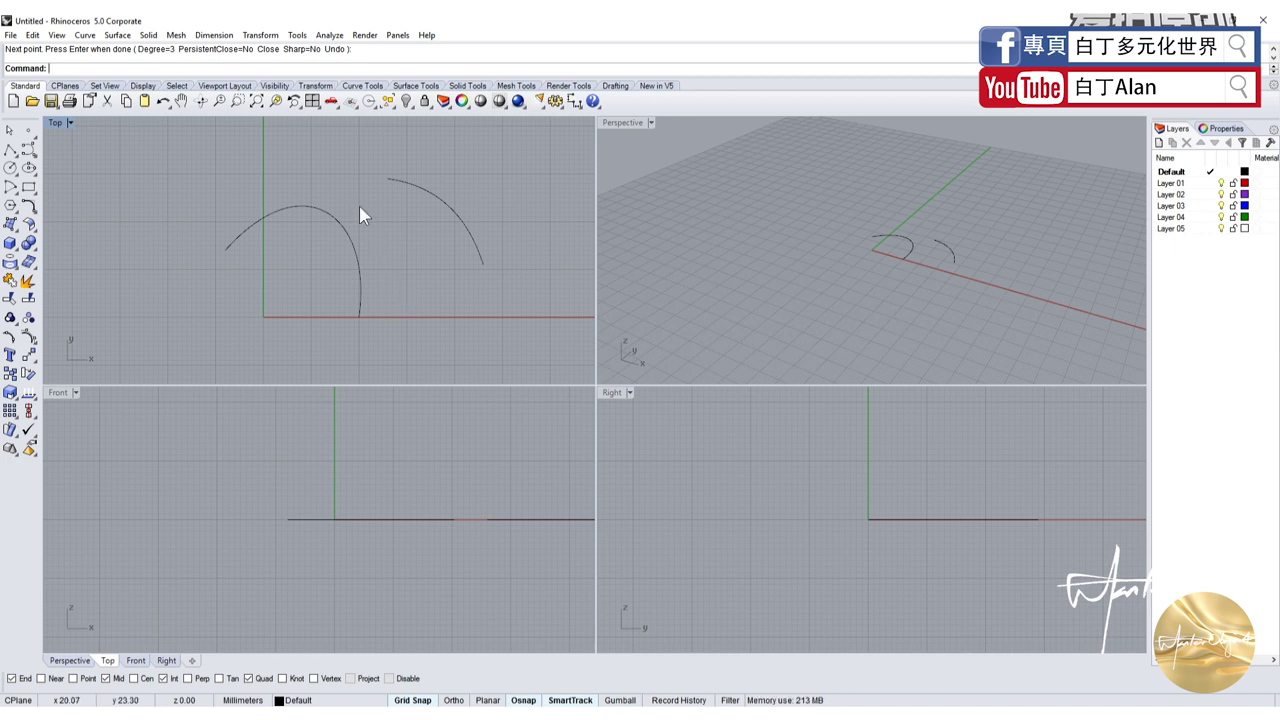
# Draw a third control point curve, then select all curves and delete them
pyautogui.rightClick(311, 163)
pyautogui.click(316, 164)
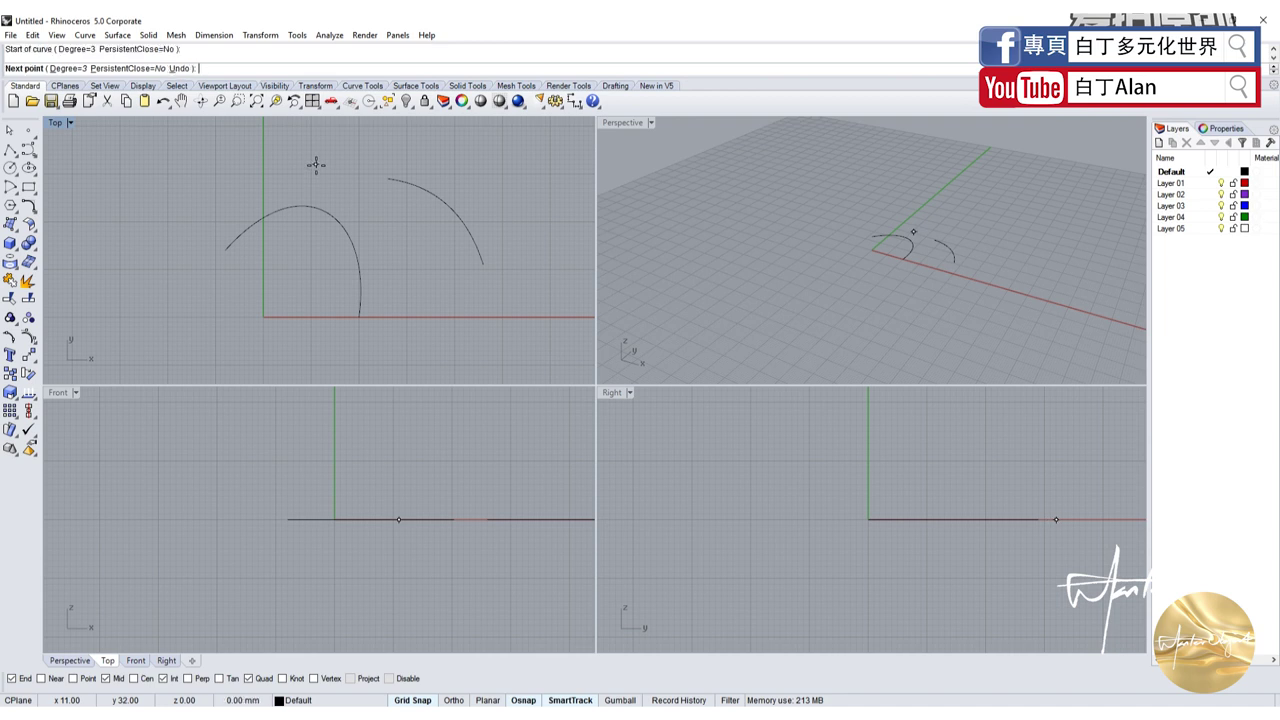
pyautogui.click(449, 283)
pyautogui.click(531, 269)
pyautogui.press('Return')
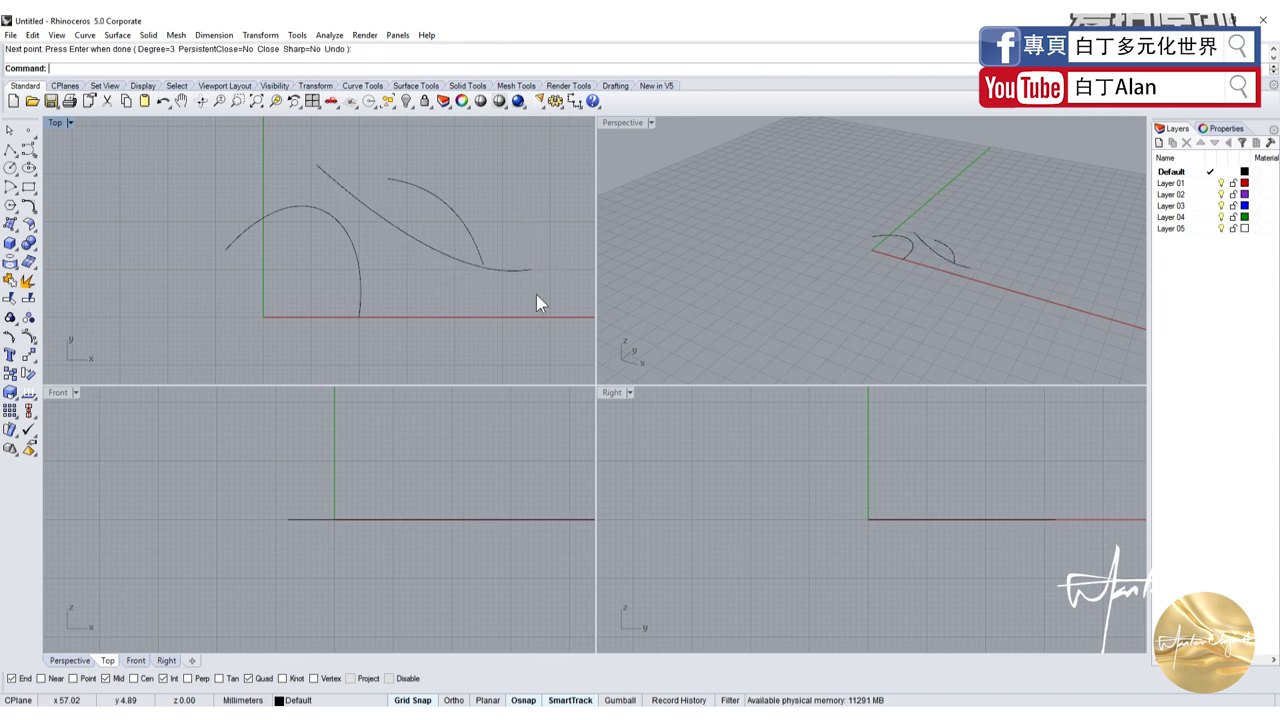
pyautogui.hotkey('ctrl', 'a')
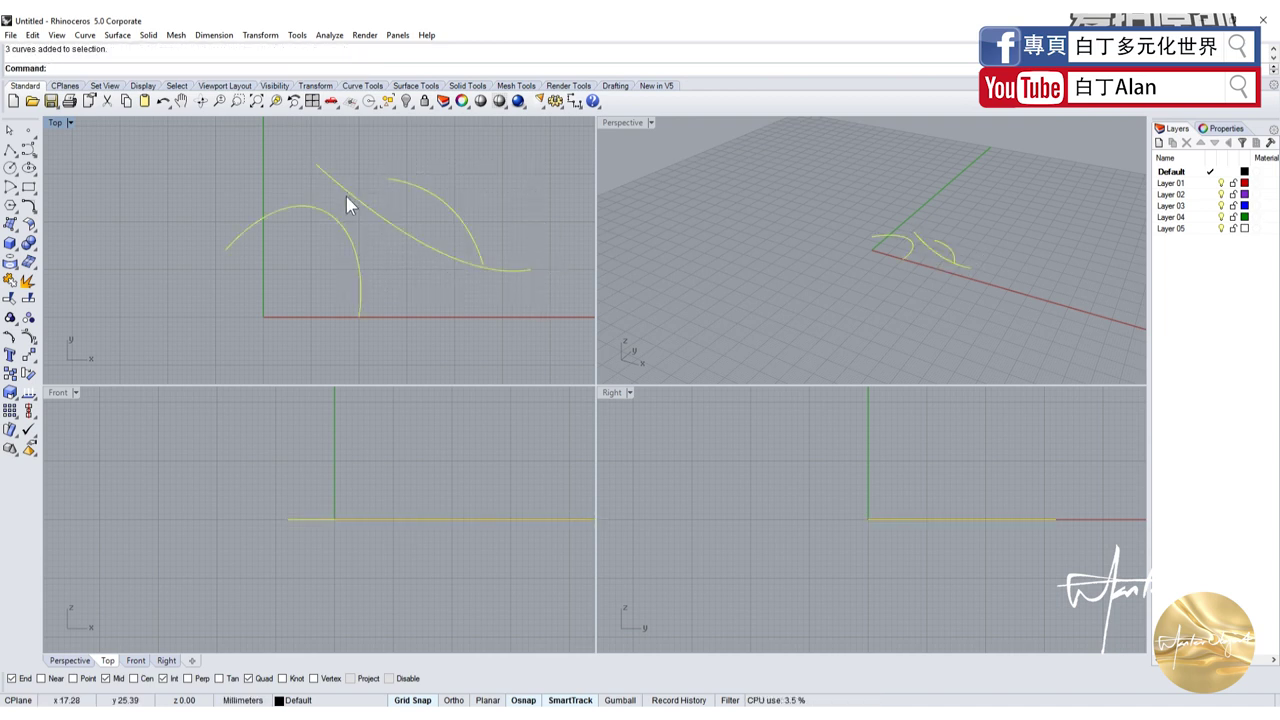
pyautogui.press('Delete')
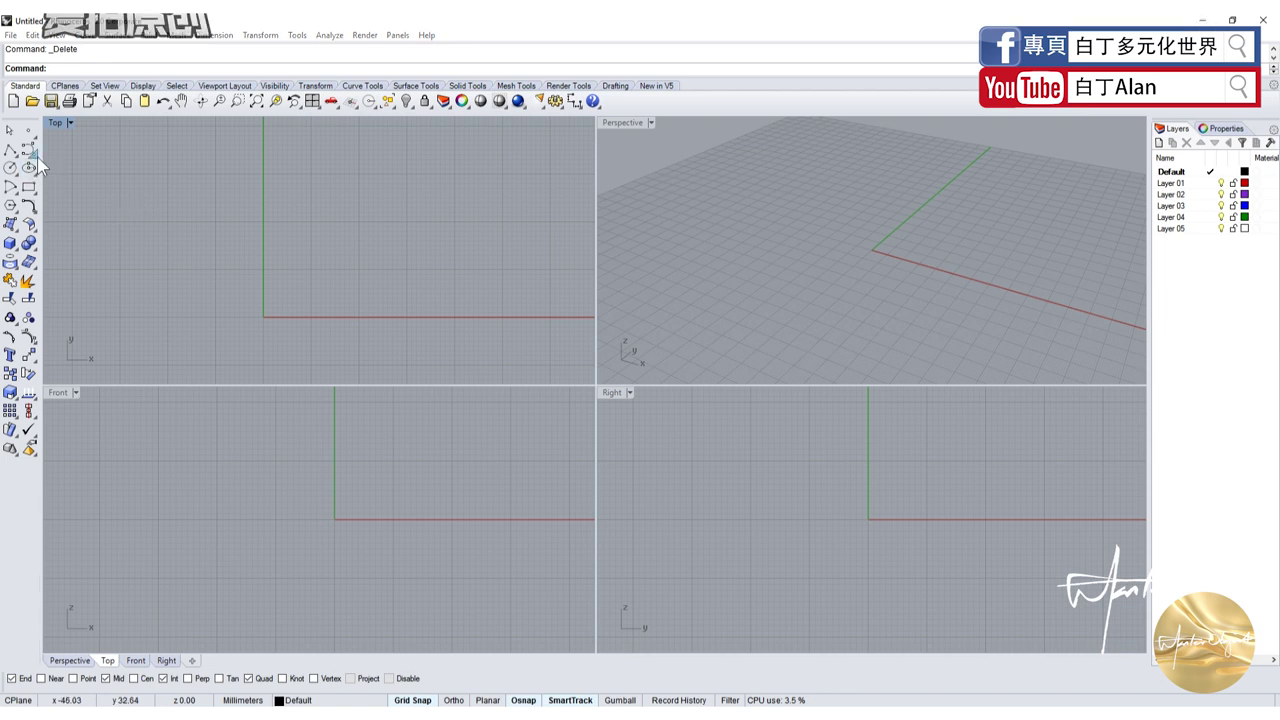
# Draw a U-shaped interpolated curve through four points, passing through the origin
pyautogui.click(30, 152)
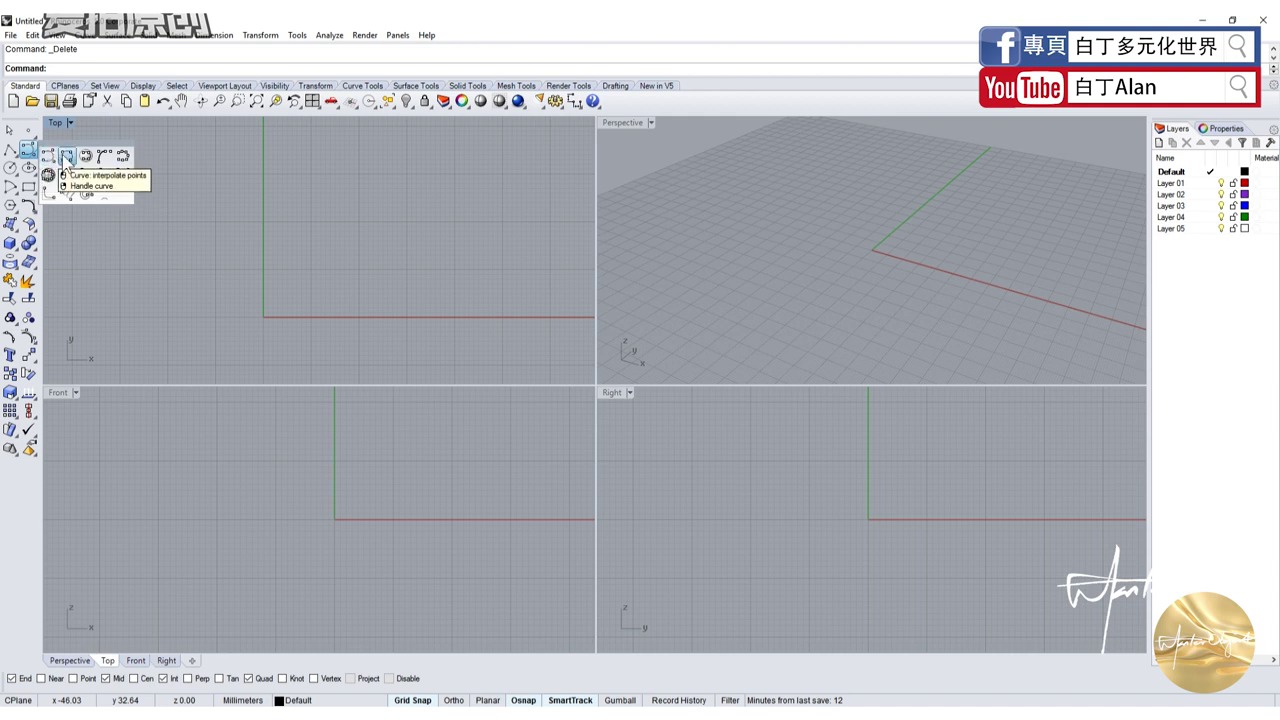
pyautogui.click(67, 157)
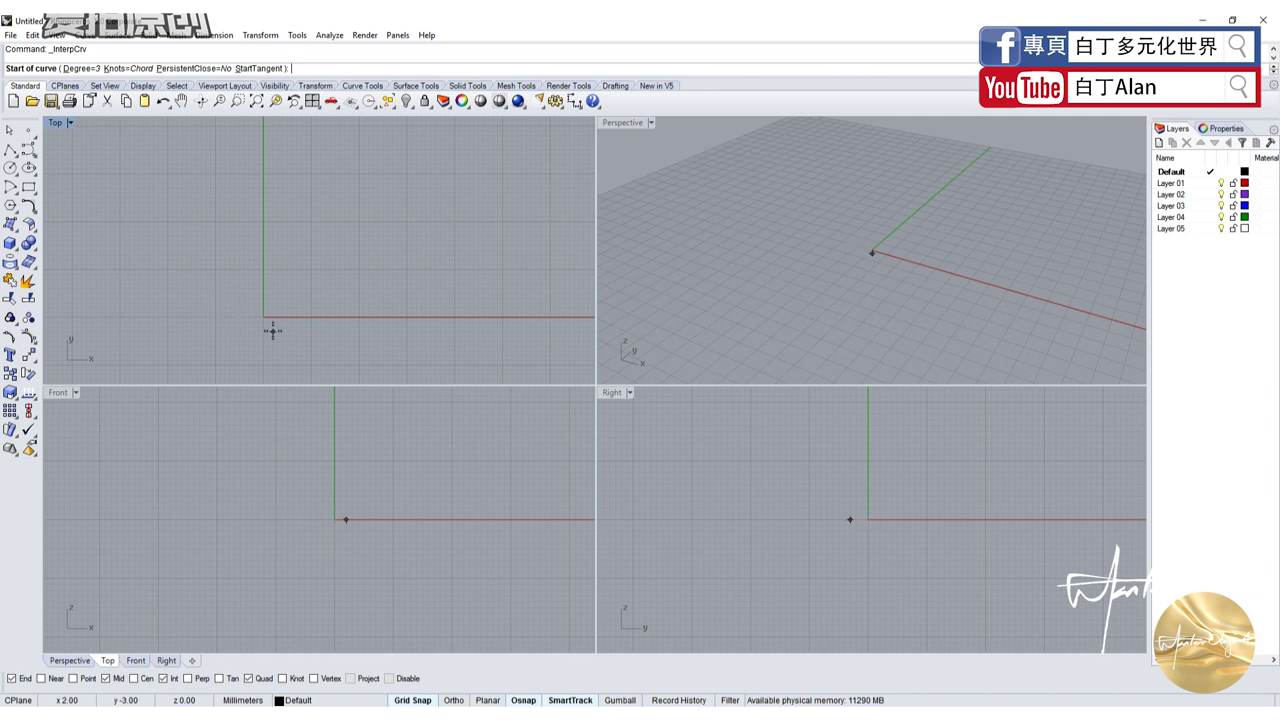
pyautogui.click(215, 221)
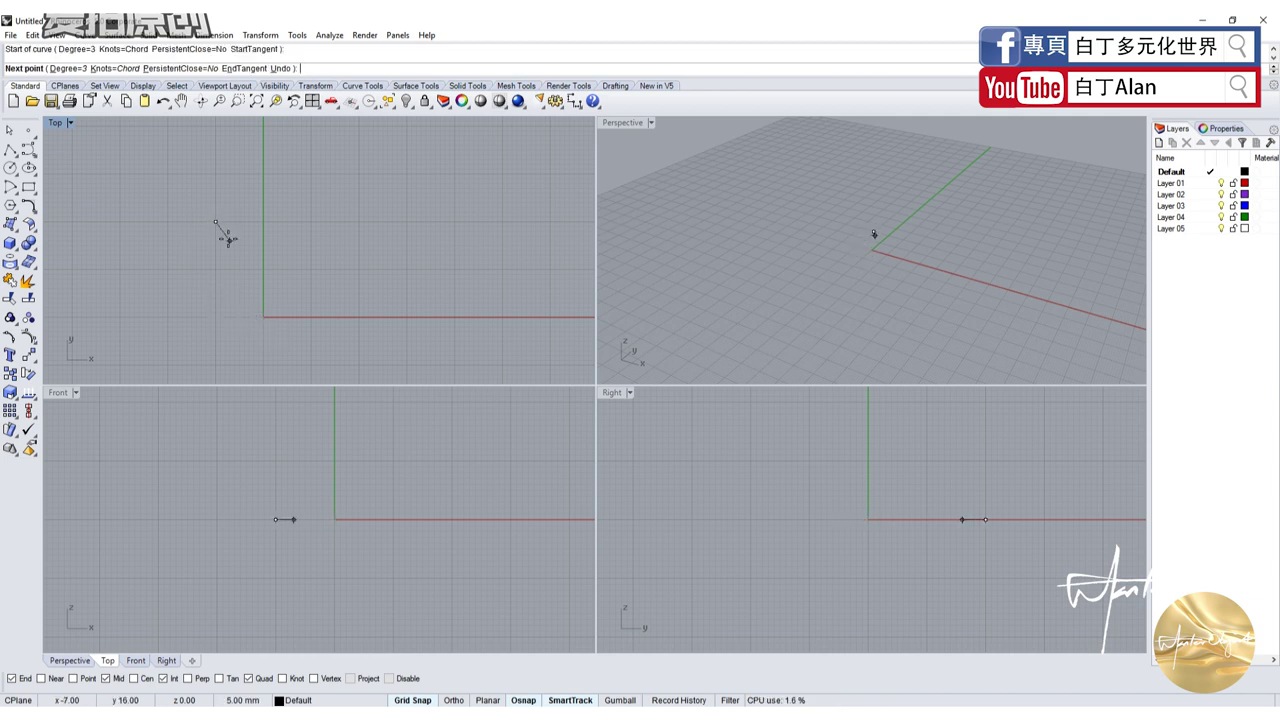
pyautogui.click(262, 317)
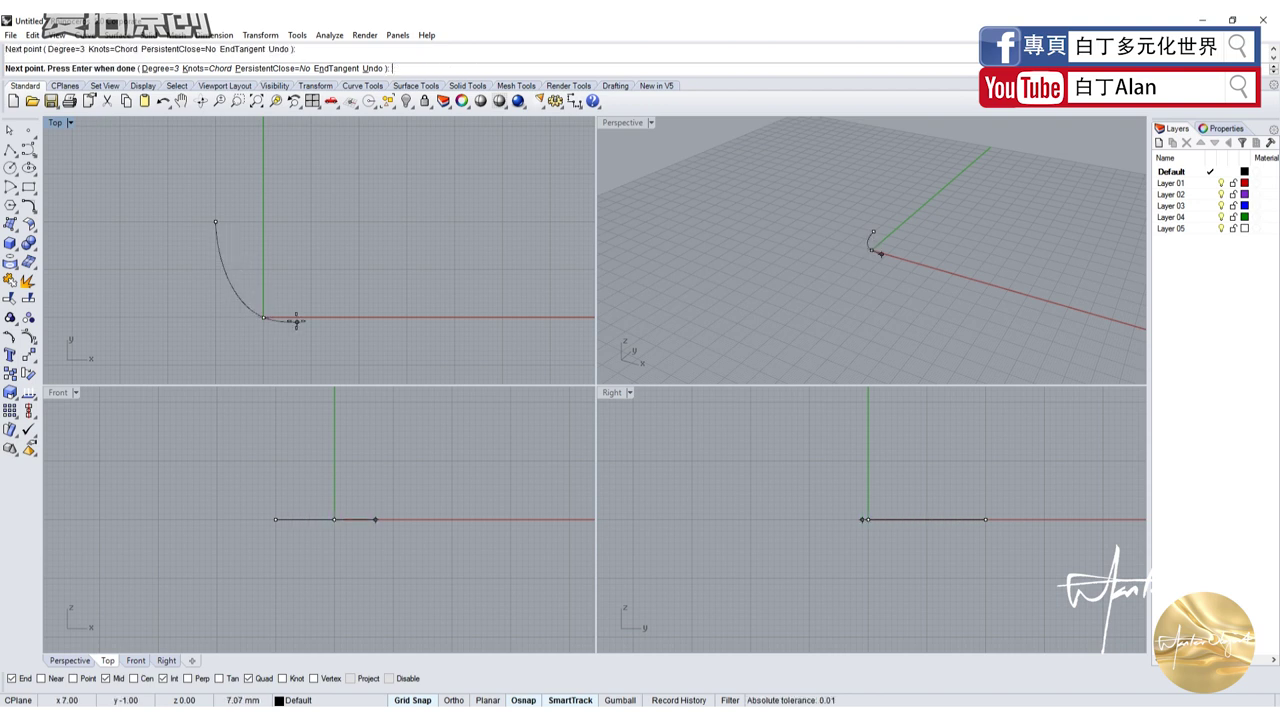
pyautogui.click(359, 317)
pyautogui.click(406, 267)
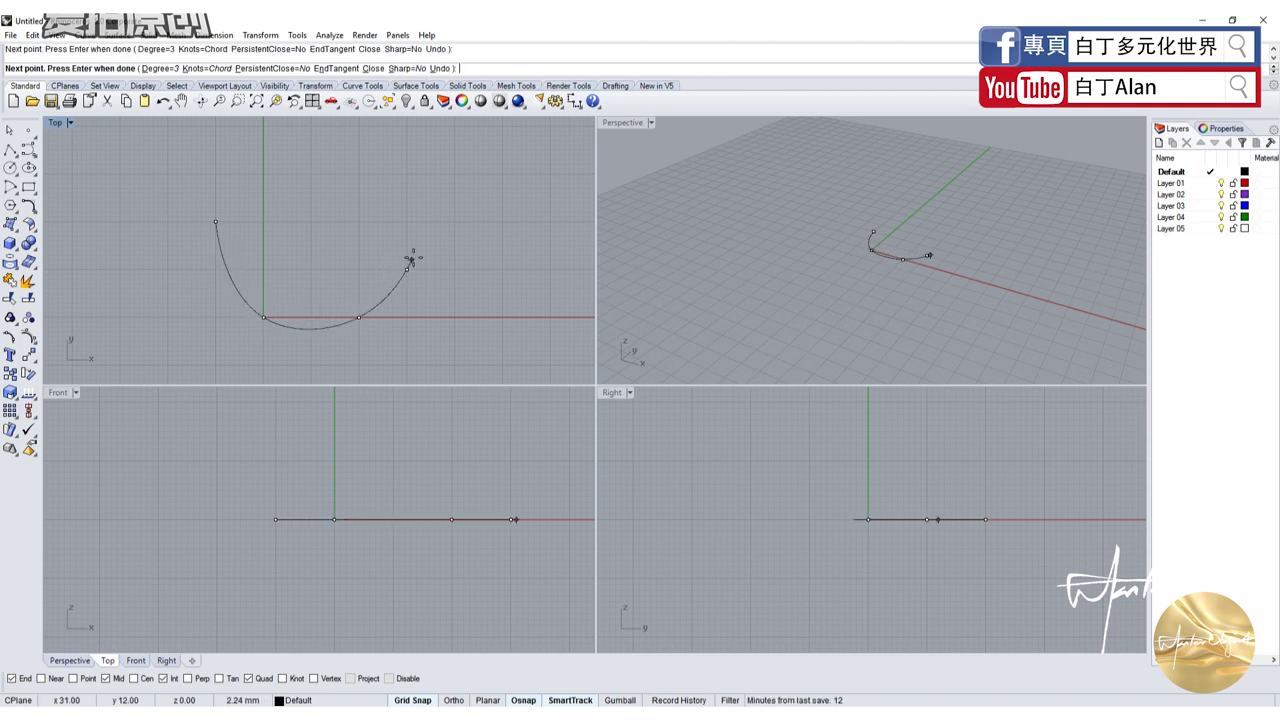
pyautogui.press('Return')
pyautogui.click(35, 153)
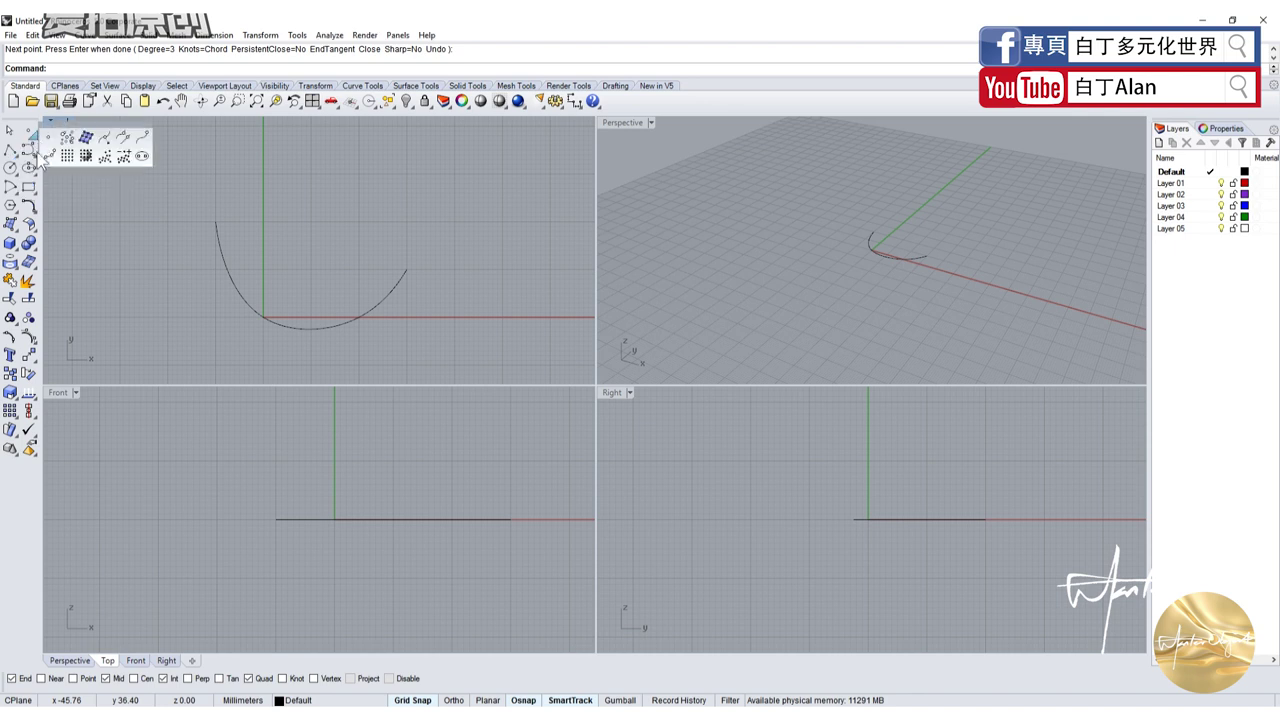
# Draw a spiral along a short horizontal axis with two radii in the Top view
pyautogui.click(28, 150)
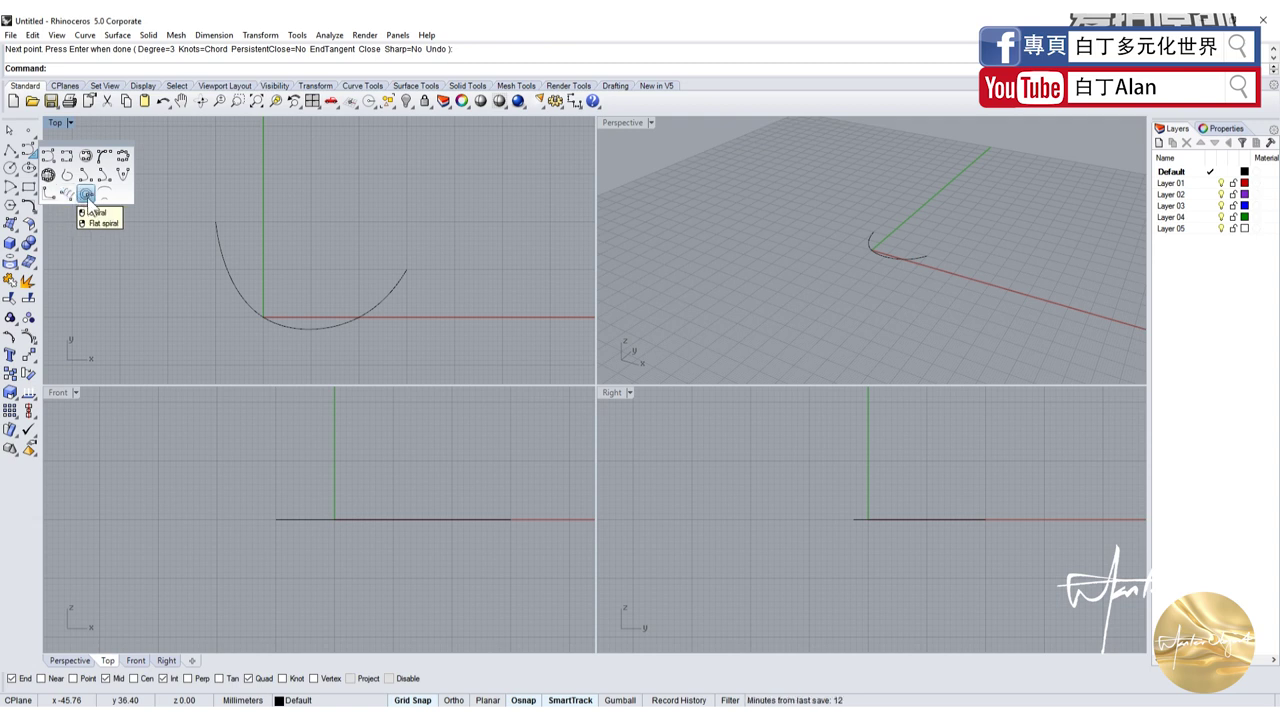
pyautogui.click(88, 197)
pyautogui.click(268, 212)
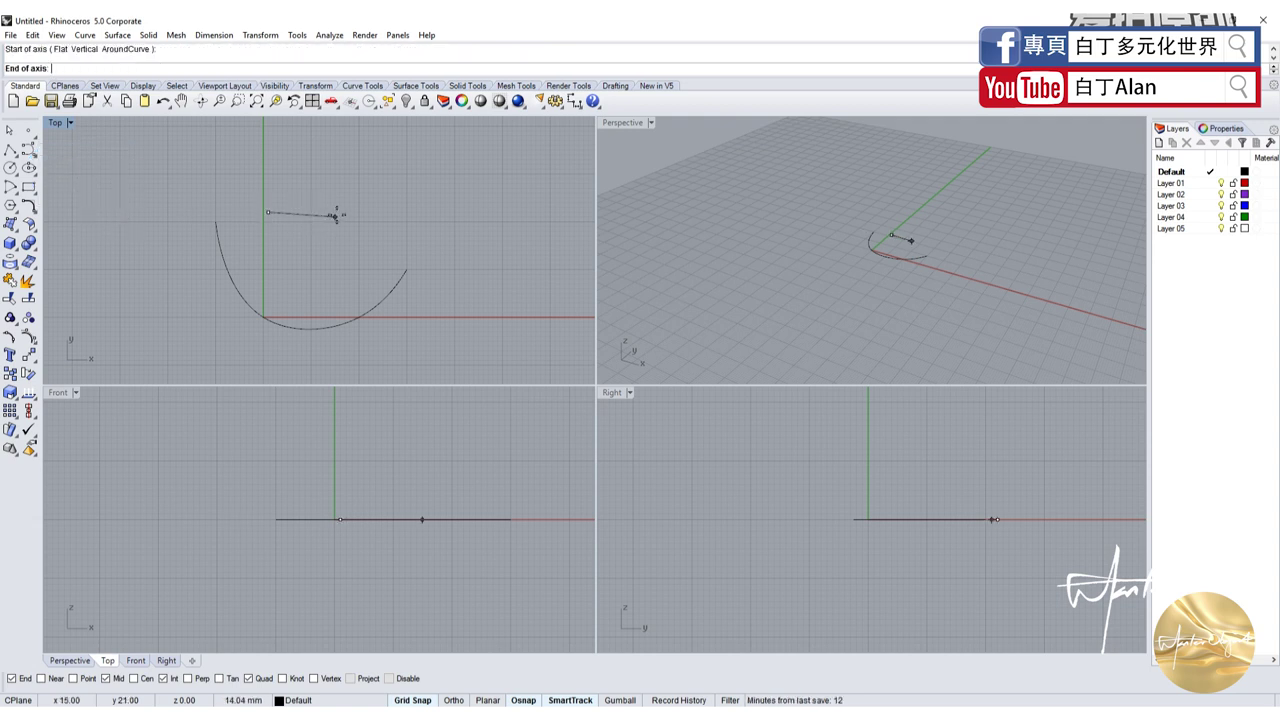
pyautogui.click(320, 212)
pyautogui.click(320, 258)
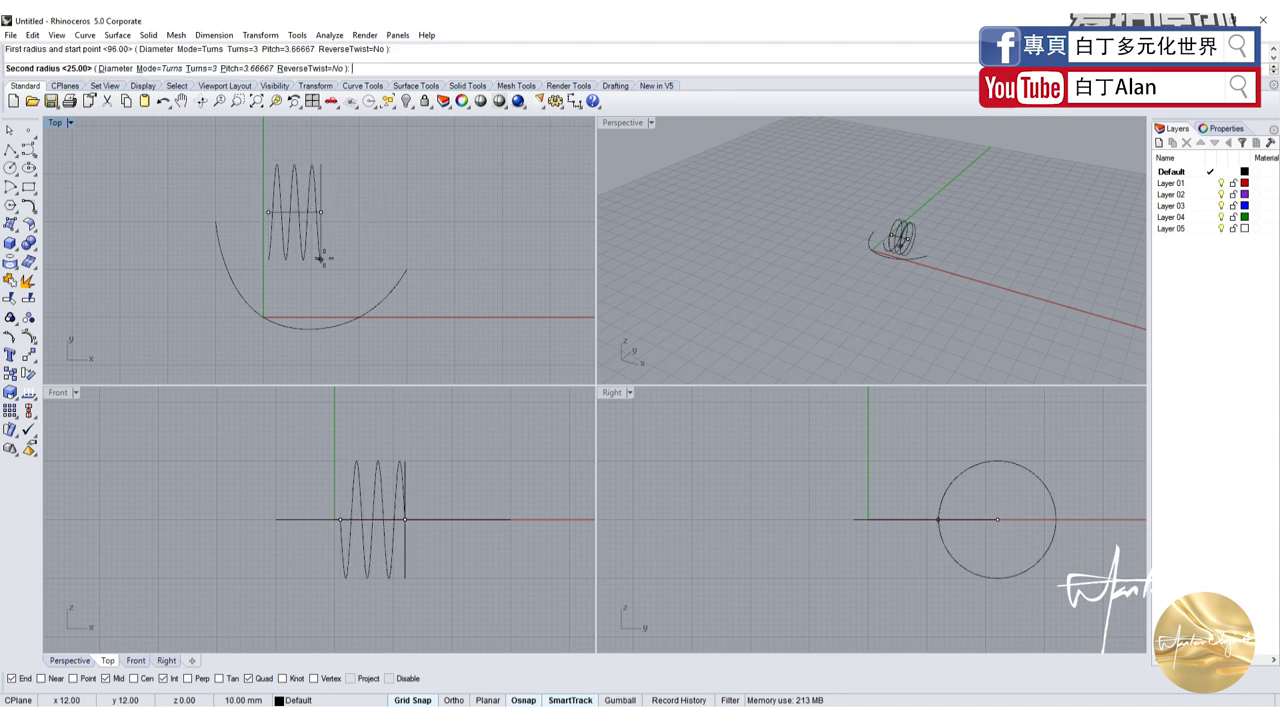
pyautogui.click(325, 290)
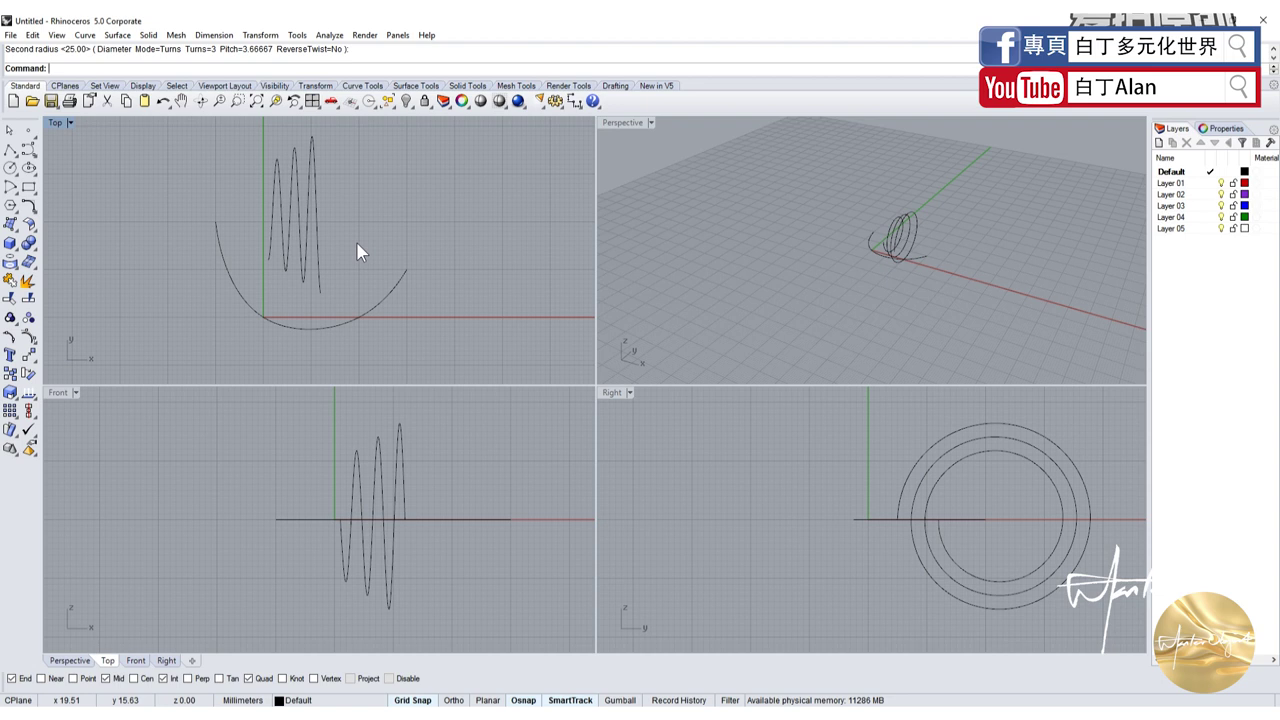
# Draw a second, longer spiral, then window-select all curves and delete them
pyautogui.press('Return')
pyautogui.click(388, 212)
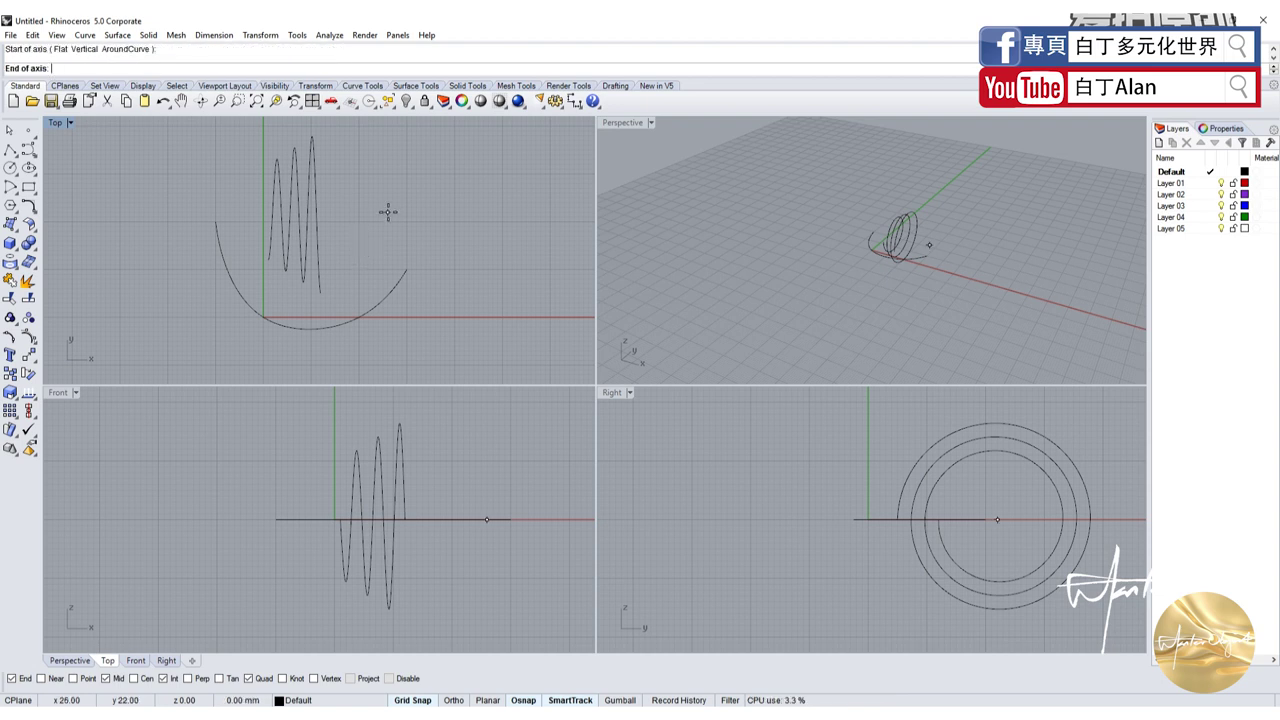
pyautogui.click(501, 212)
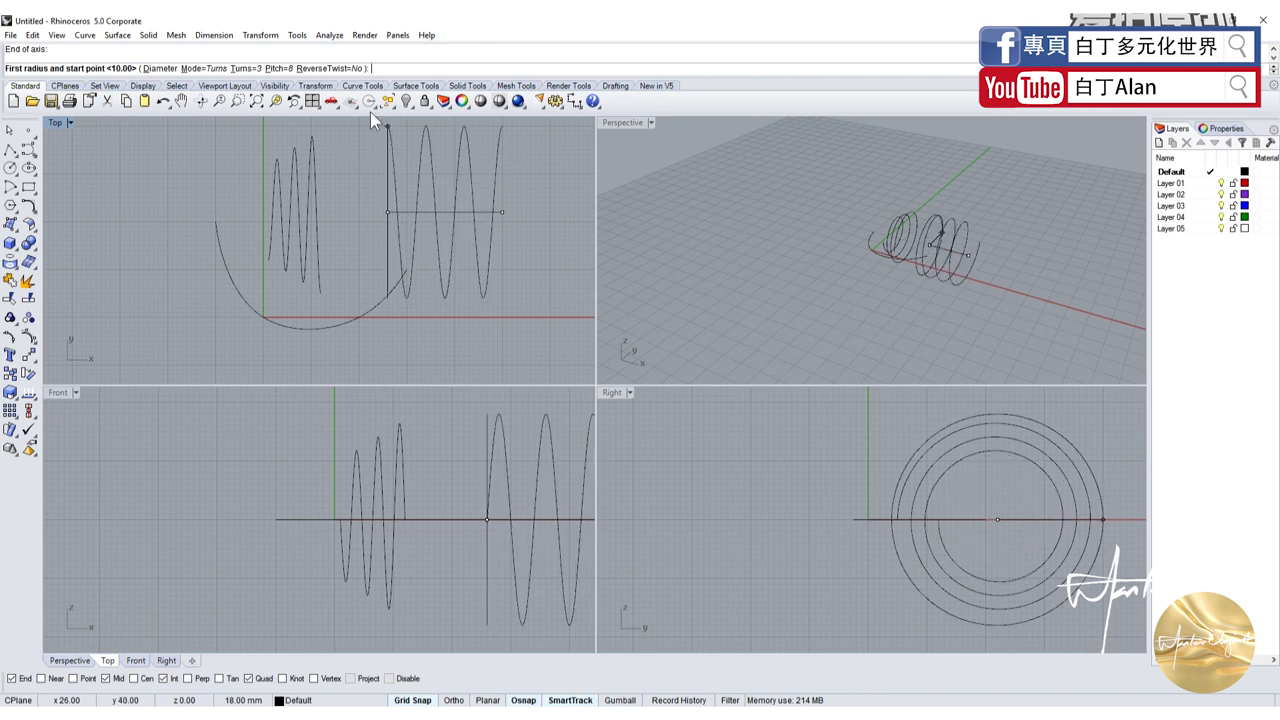
pyautogui.click(390, 199)
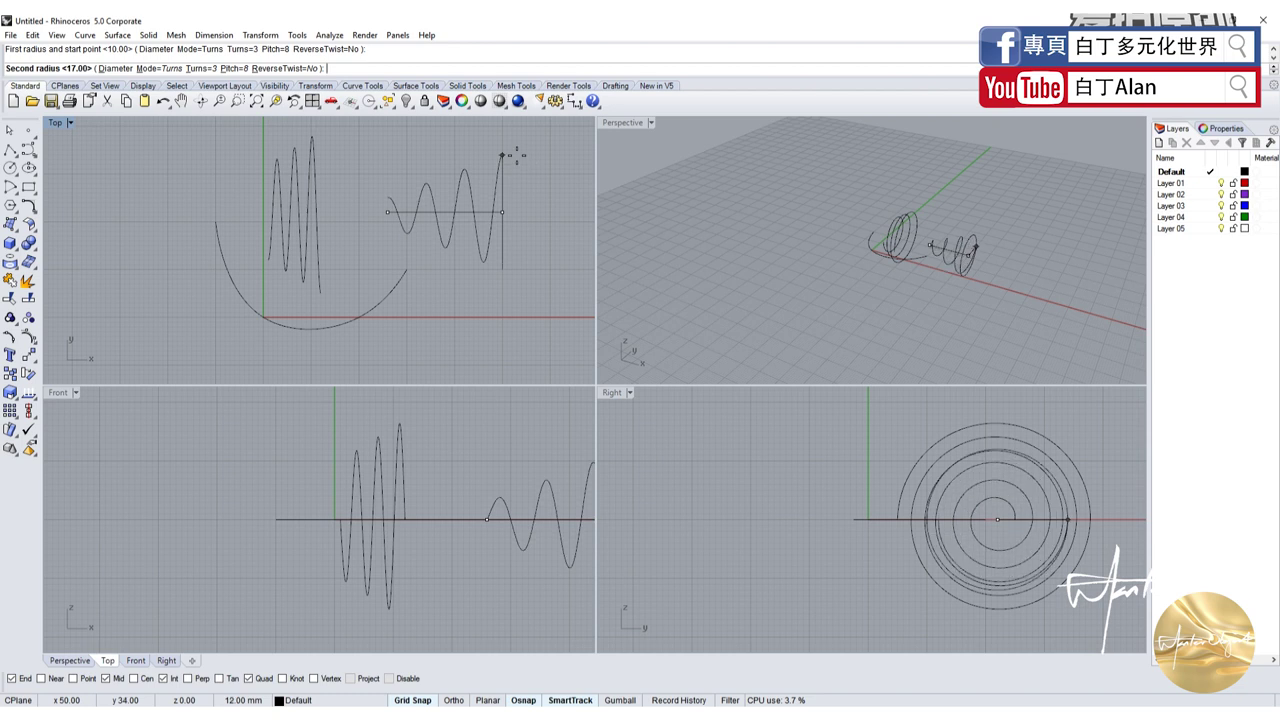
pyautogui.click(502, 150)
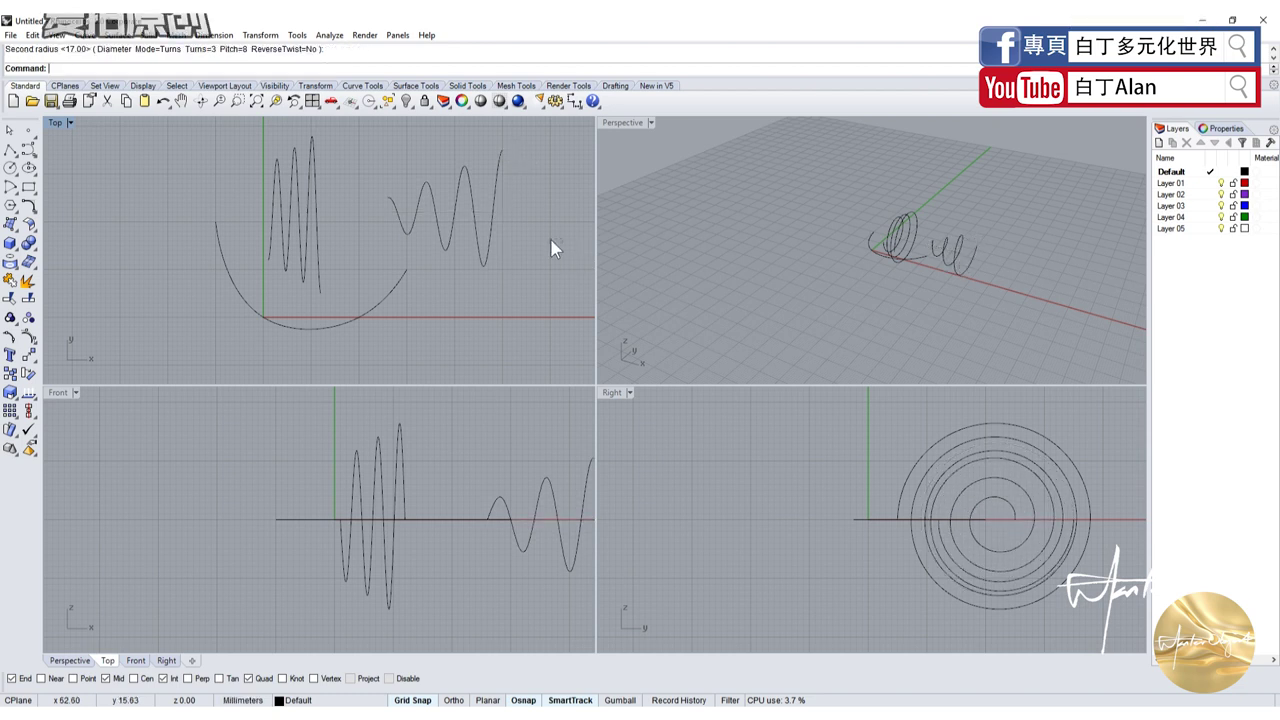
pyautogui.moveTo(551, 247); pyautogui.dragTo(272, 211)
pyautogui.moveTo(180, 217); pyautogui.dragTo(178, 208)
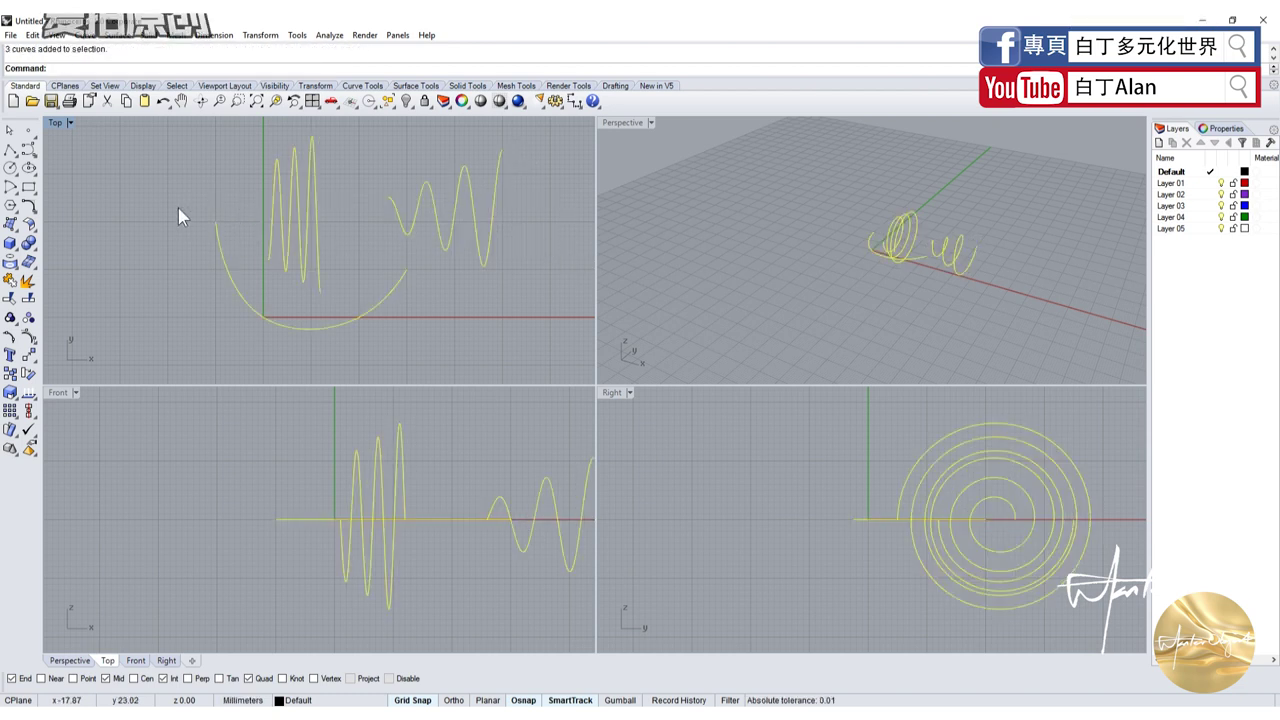
pyautogui.press('Delete')
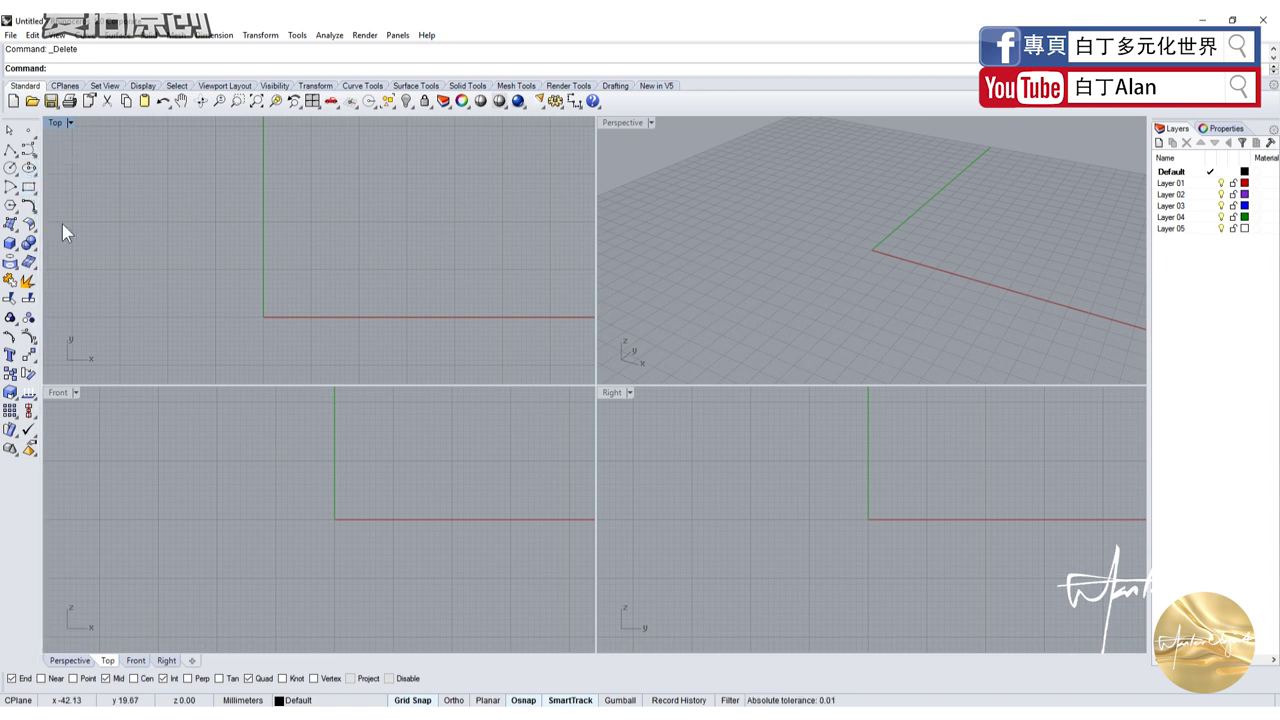
# Draw a trial centre-start arc, then start a circle near the origin and cancel it
pyautogui.click(29, 205)
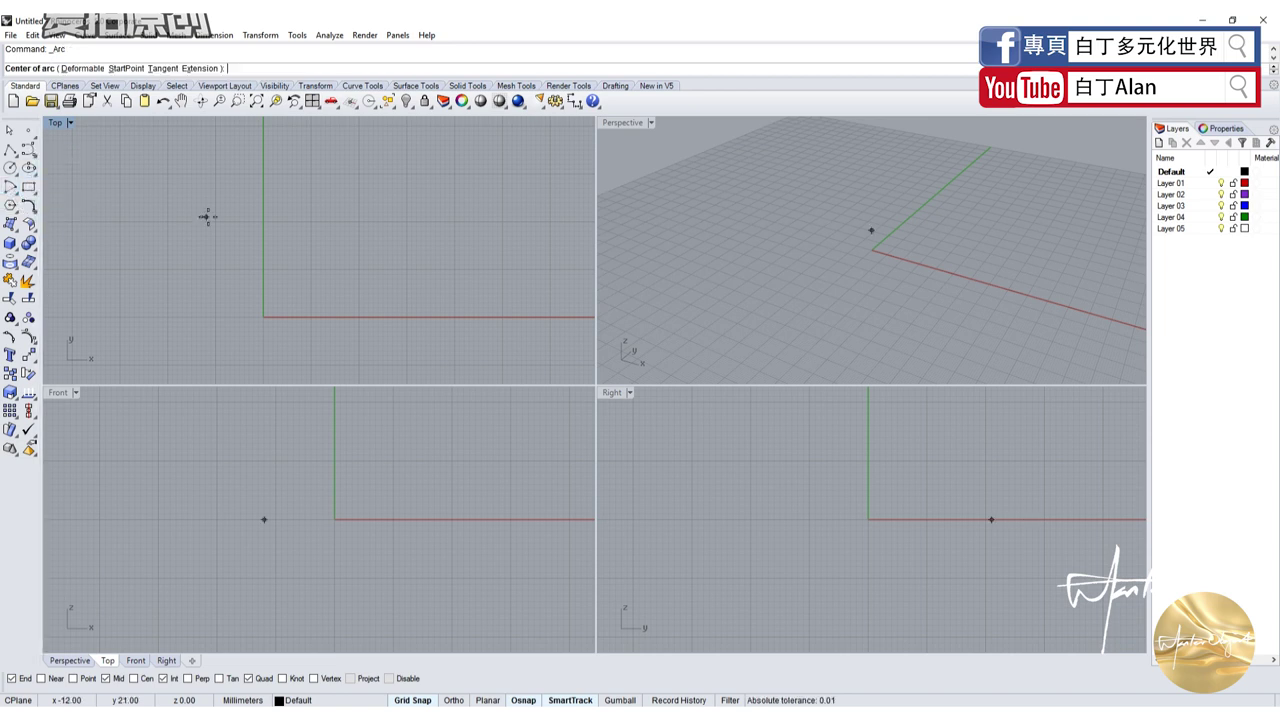
pyautogui.click(214, 291)
pyautogui.click(169, 178)
pyautogui.click(363, 195)
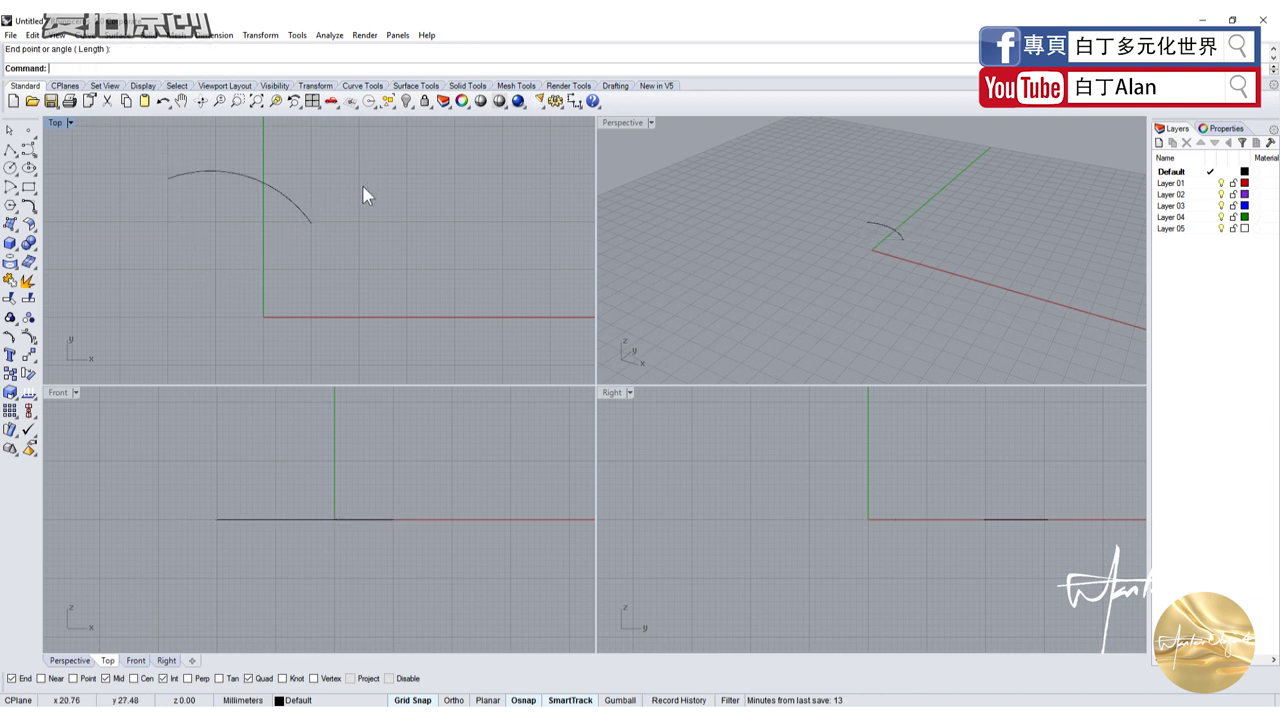
pyautogui.click(11, 168)
pyautogui.click(401, 297)
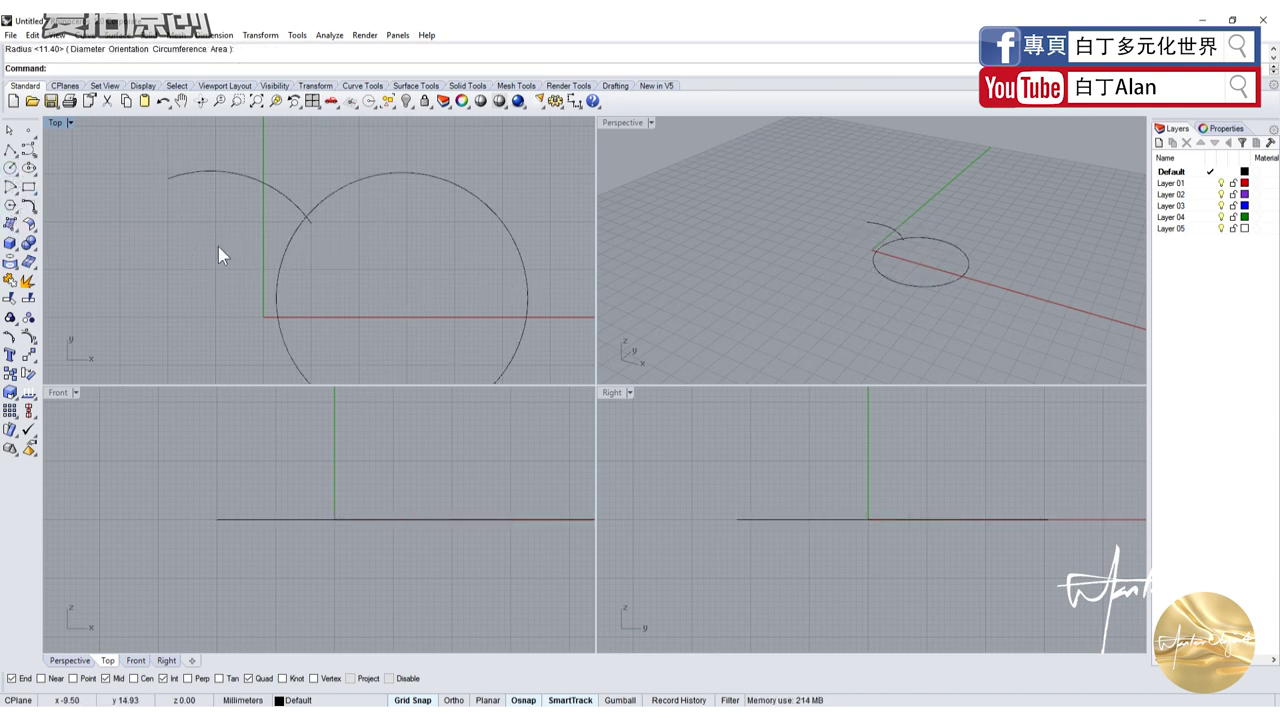
pyautogui.press('Delete')
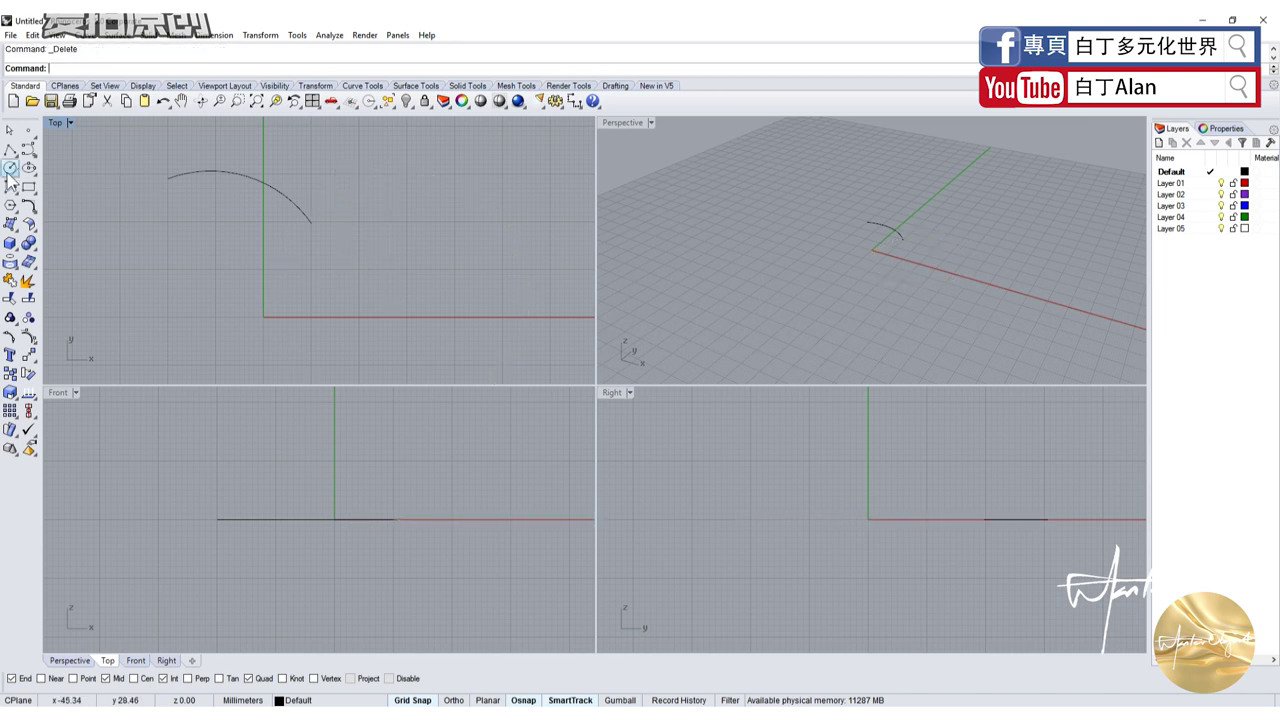
# Draw a rectangle on the x-axis straddling the y-axis in the Top view
pyautogui.click(29, 187)
pyautogui.click(172, 222)
pyautogui.click(306, 326)
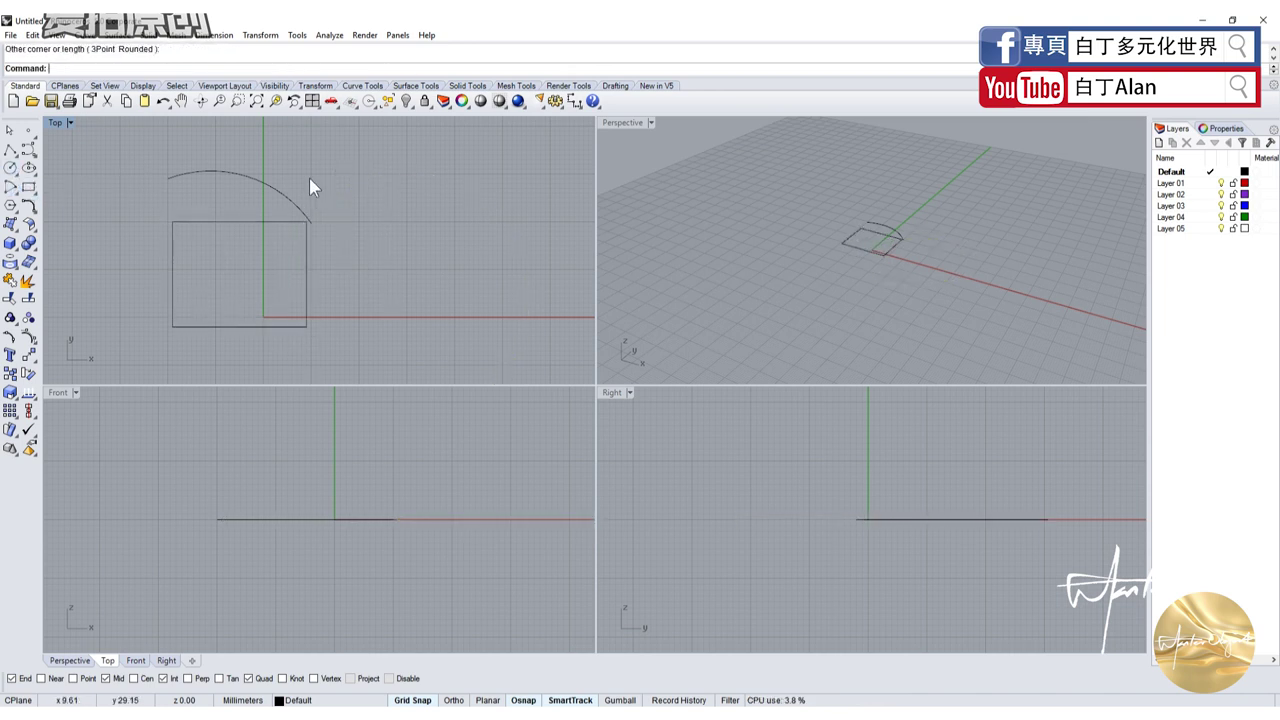
pyautogui.click(10, 187)
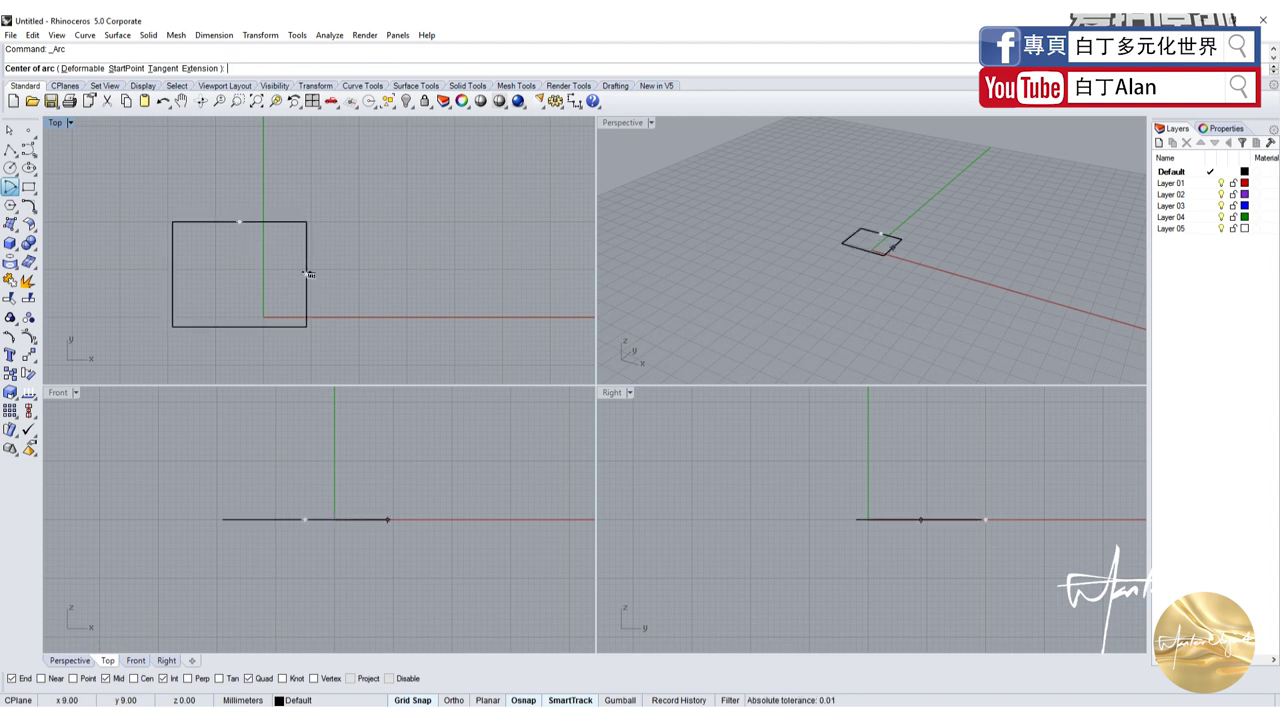
# Finish an arc centred on the rectangle's middle with a 20-degree angle
pyautogui.click(239, 273)
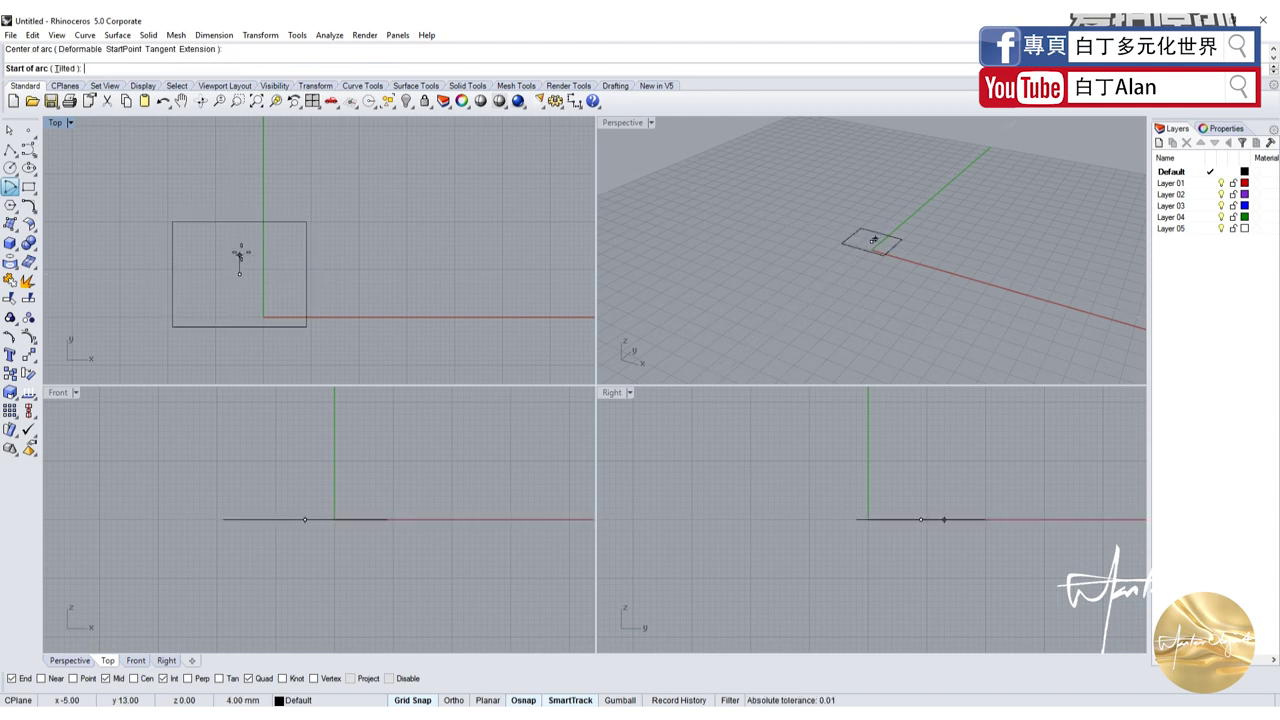
pyautogui.click(239, 157)
pyautogui.write('0')
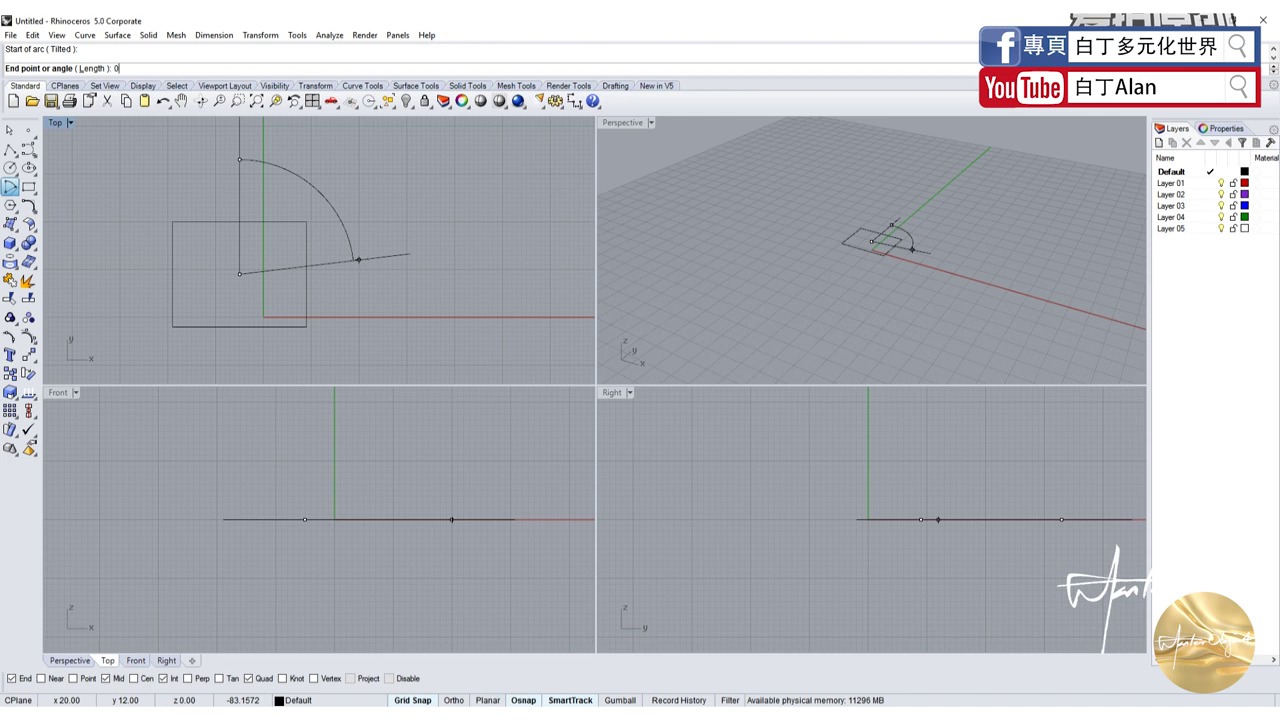
pyautogui.press('BackSpace')
pyautogui.press('Return')
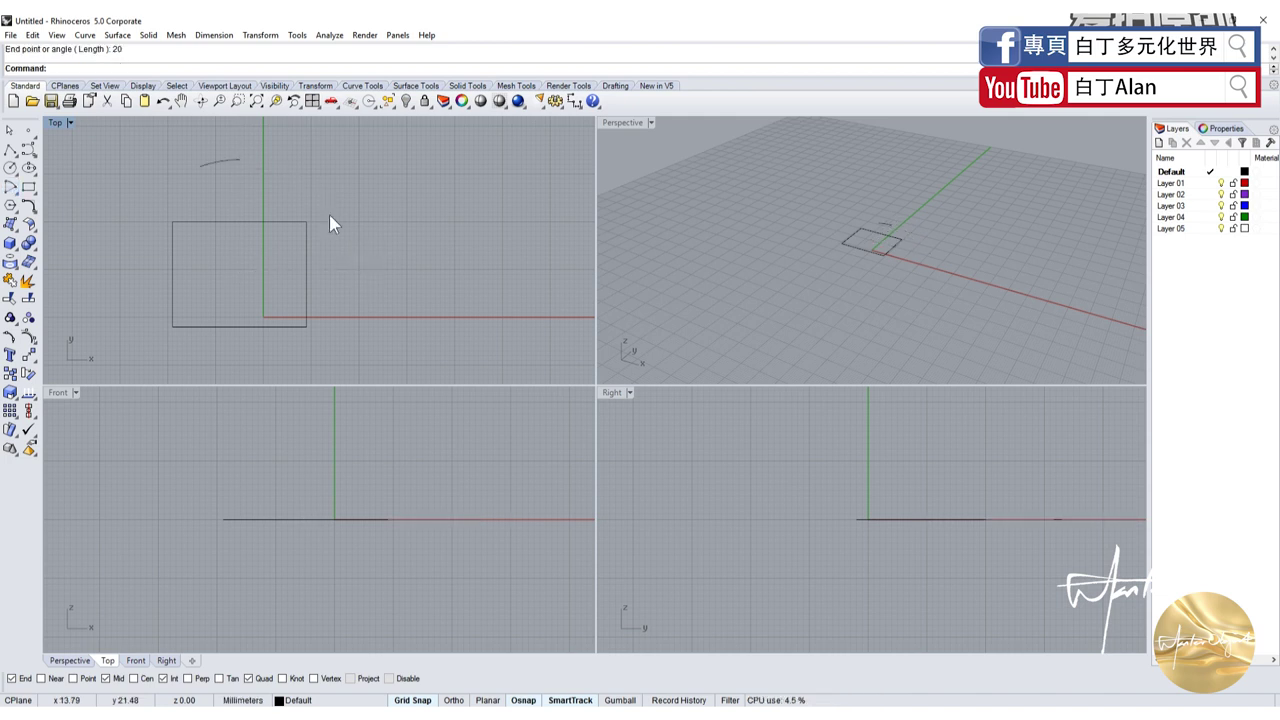
pyautogui.scroll(2, 225, 158)
pyautogui.scroll(2, 229, 170)
pyautogui.scroll(-3, 180, 190)
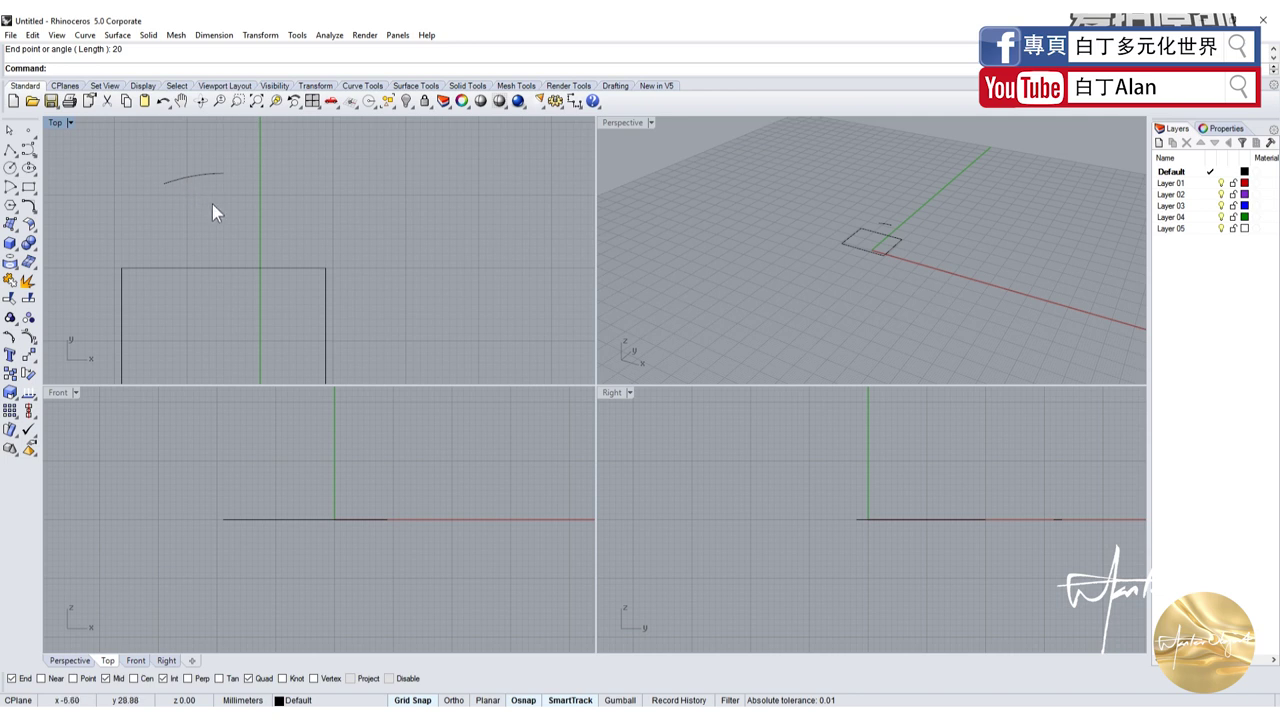
pyautogui.scroll(-2, 212, 204)
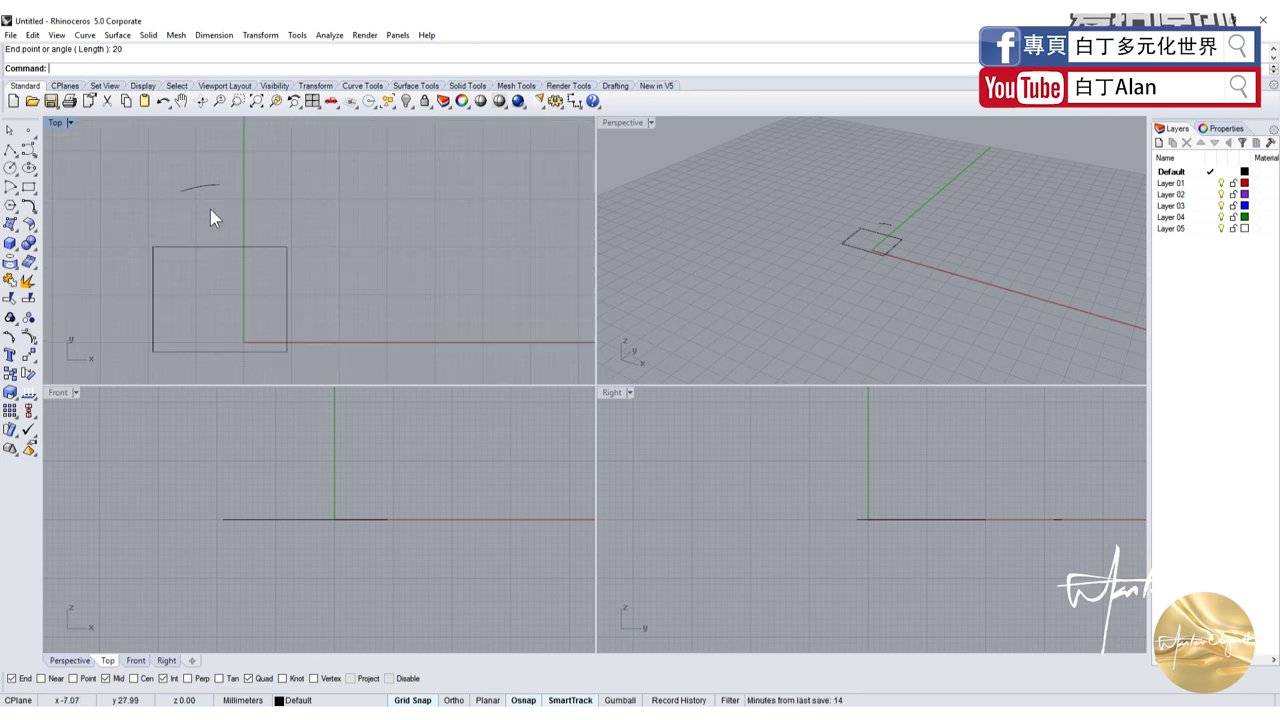
# Repeat the arc centred on the rectangle's middle with a -20 degree tilt
pyautogui.press('Return')
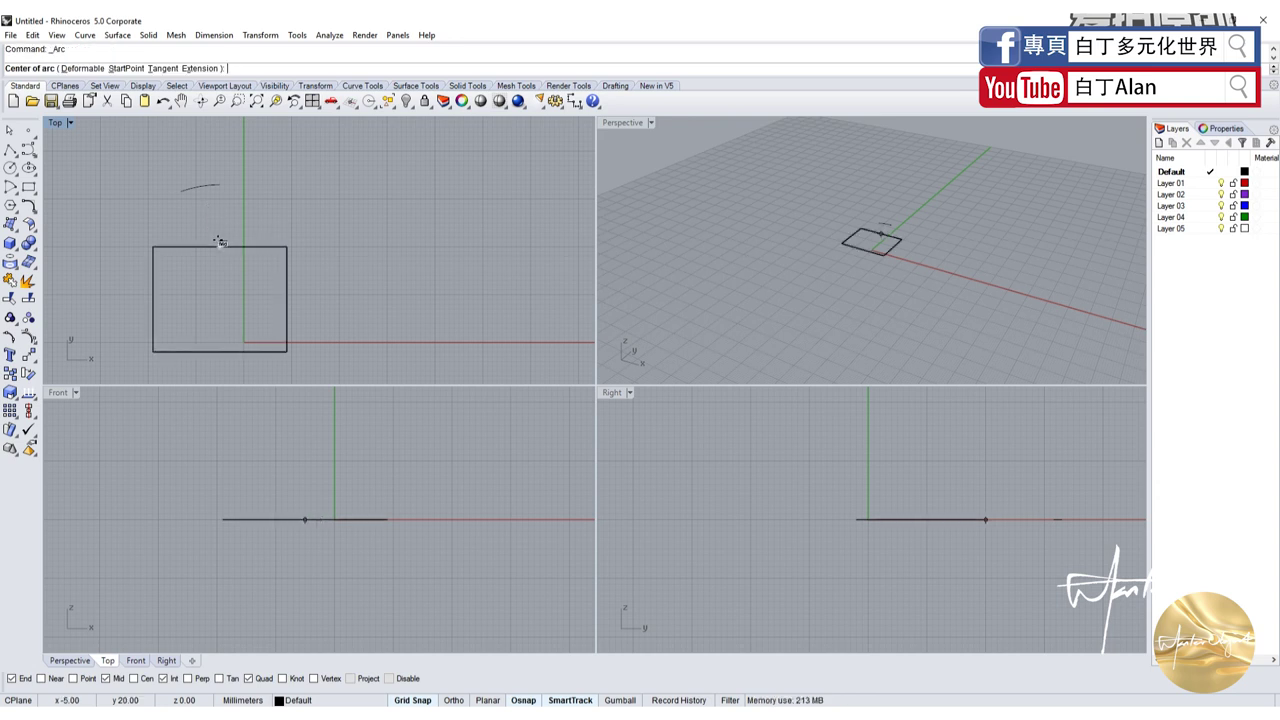
pyautogui.click(219, 298)
pyautogui.write('-2')
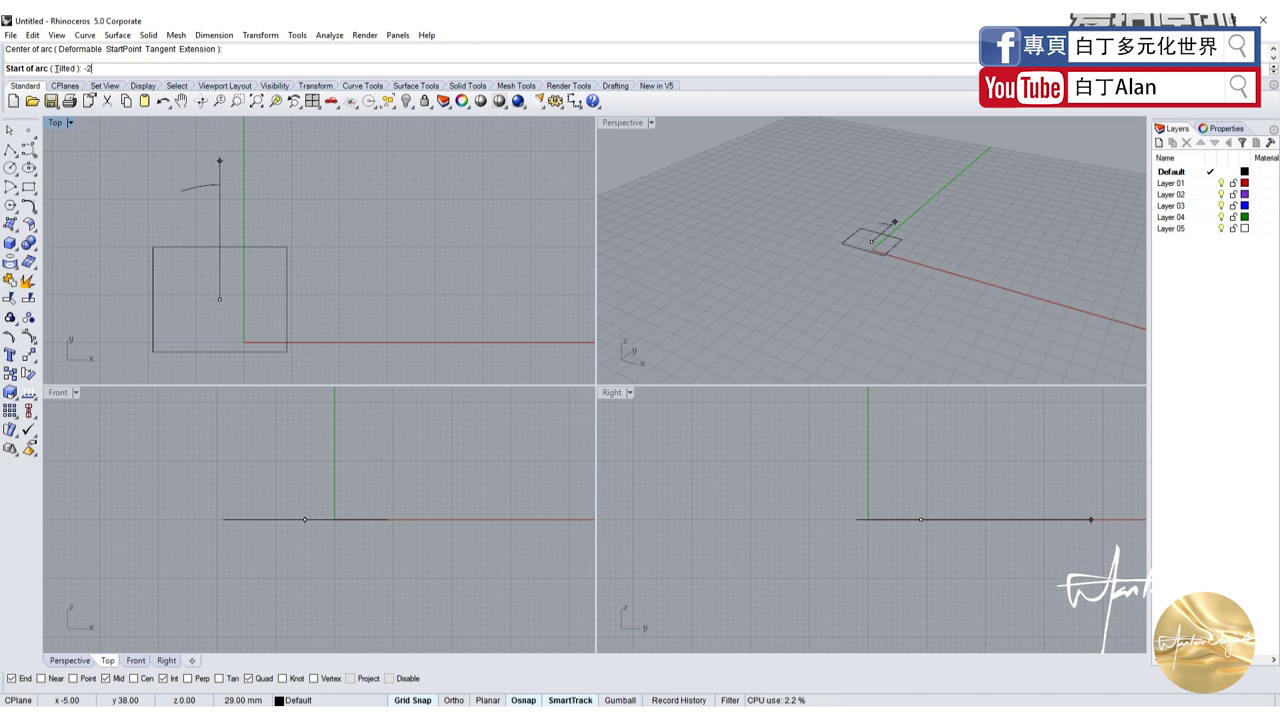
pyautogui.write('0')
pyautogui.press('Return')
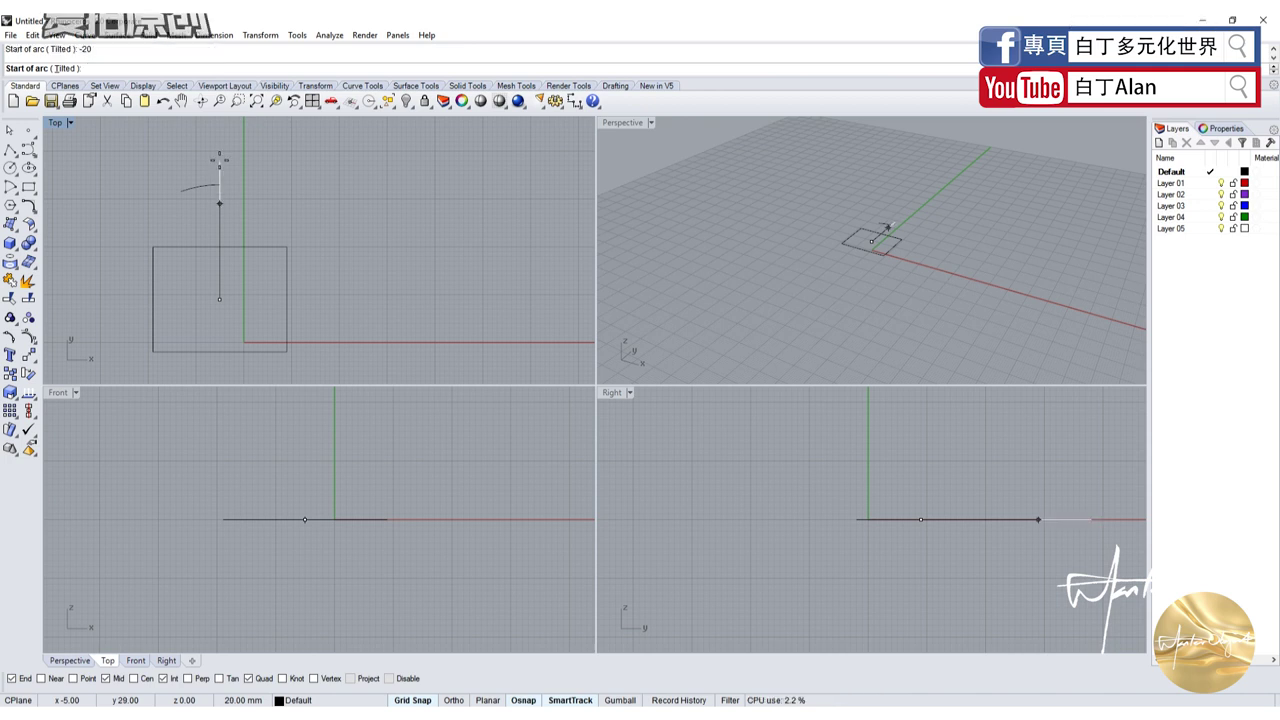
pyautogui.press('Escape')
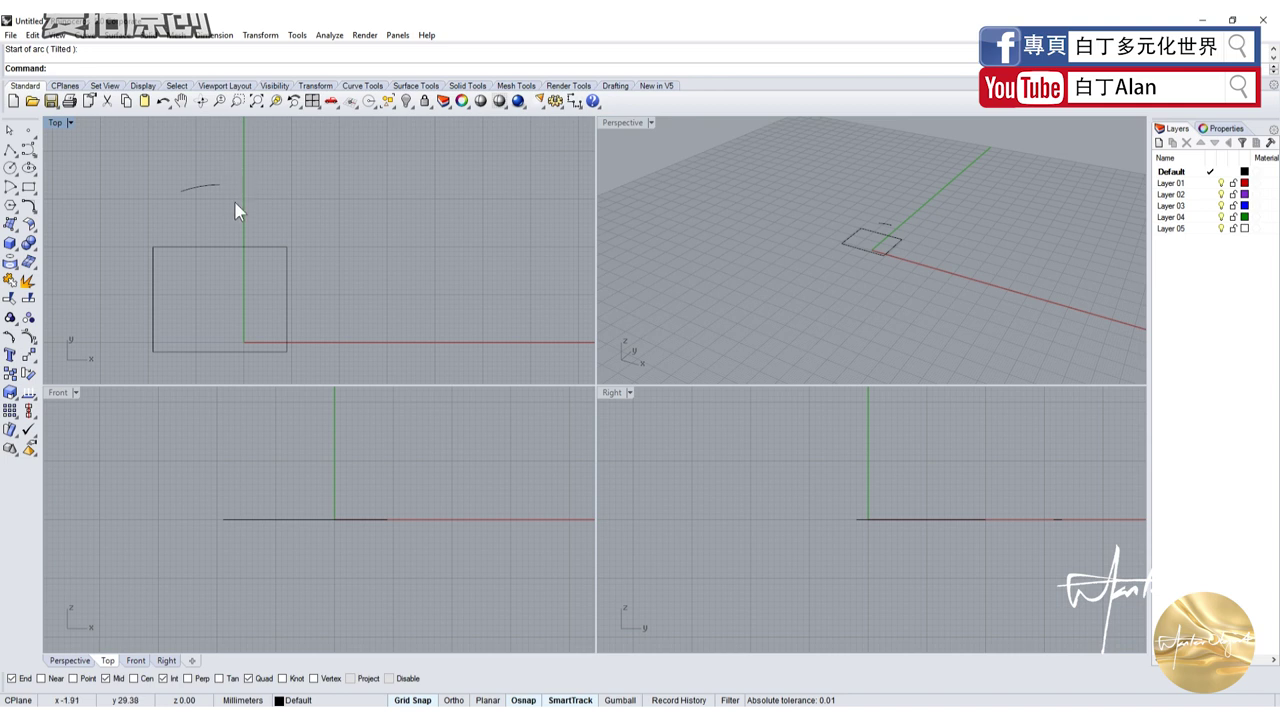
# Start an arc at the rectangle's right-edge midpoint, then delete the small arc above
pyautogui.press('Return')
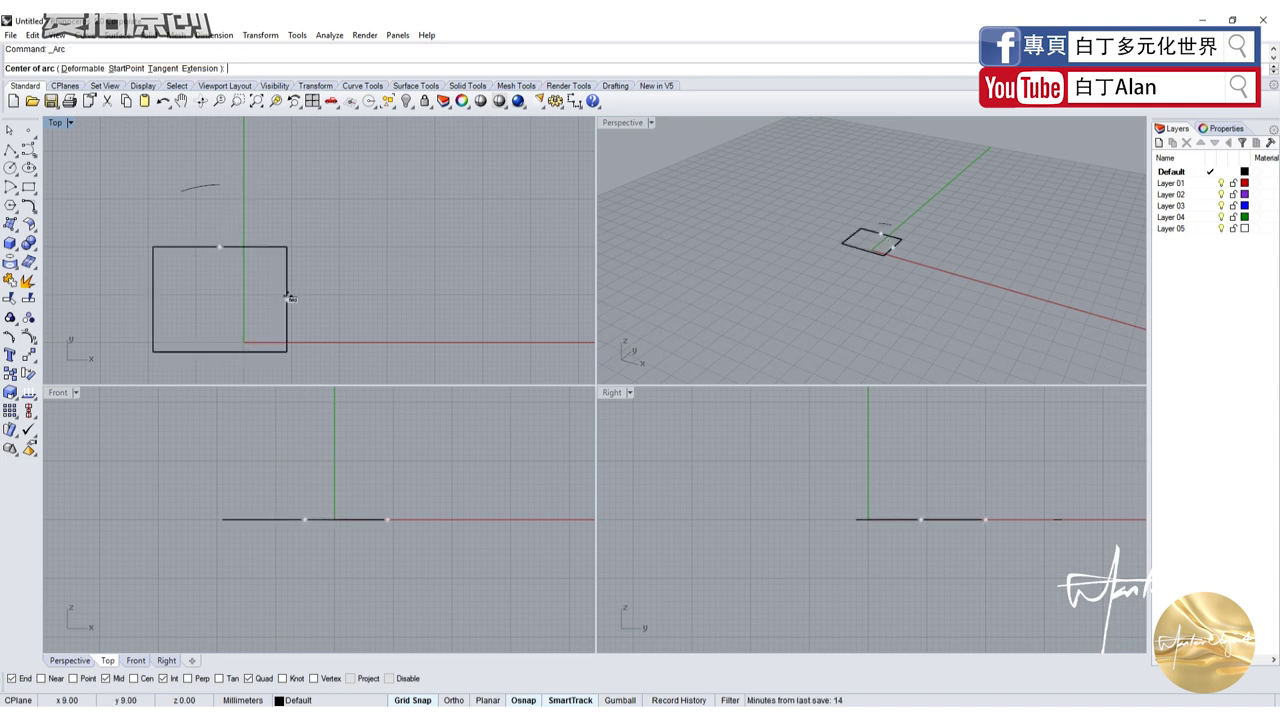
pyautogui.click(287, 298)
pyautogui.write('1')
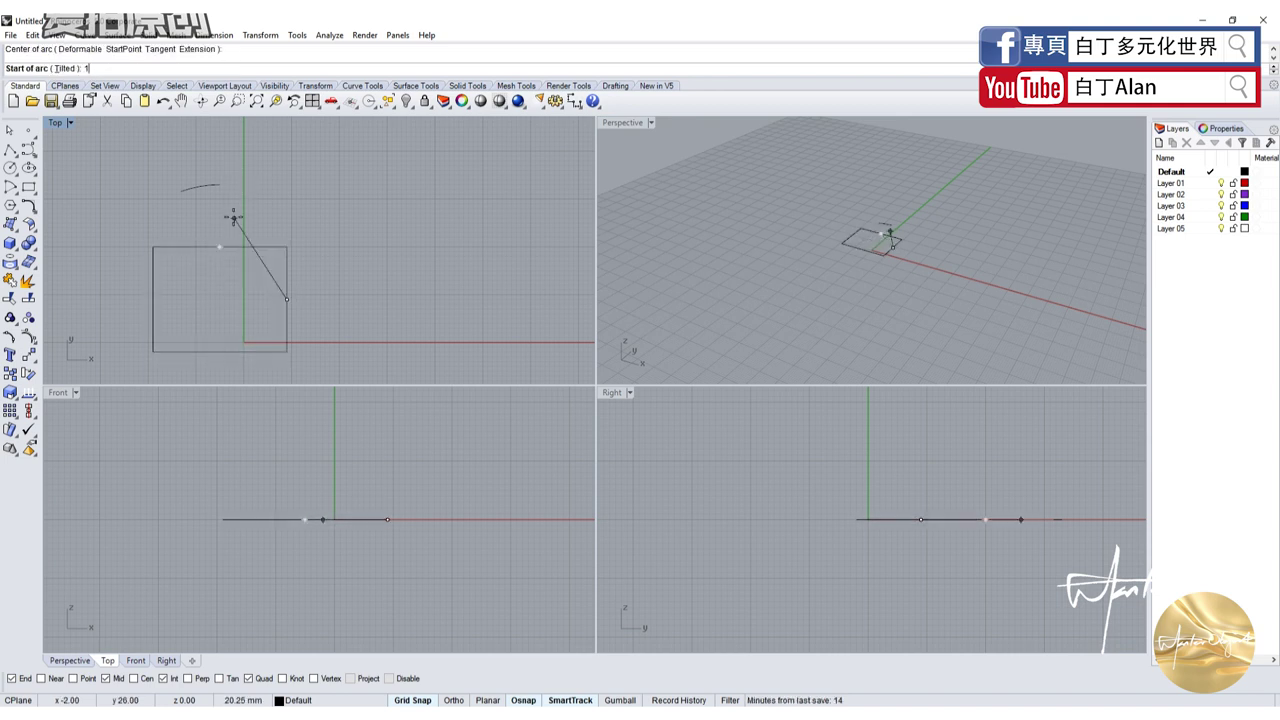
pyautogui.click(230, 210)
pyautogui.press('Escape')
pyautogui.click(172, 184)
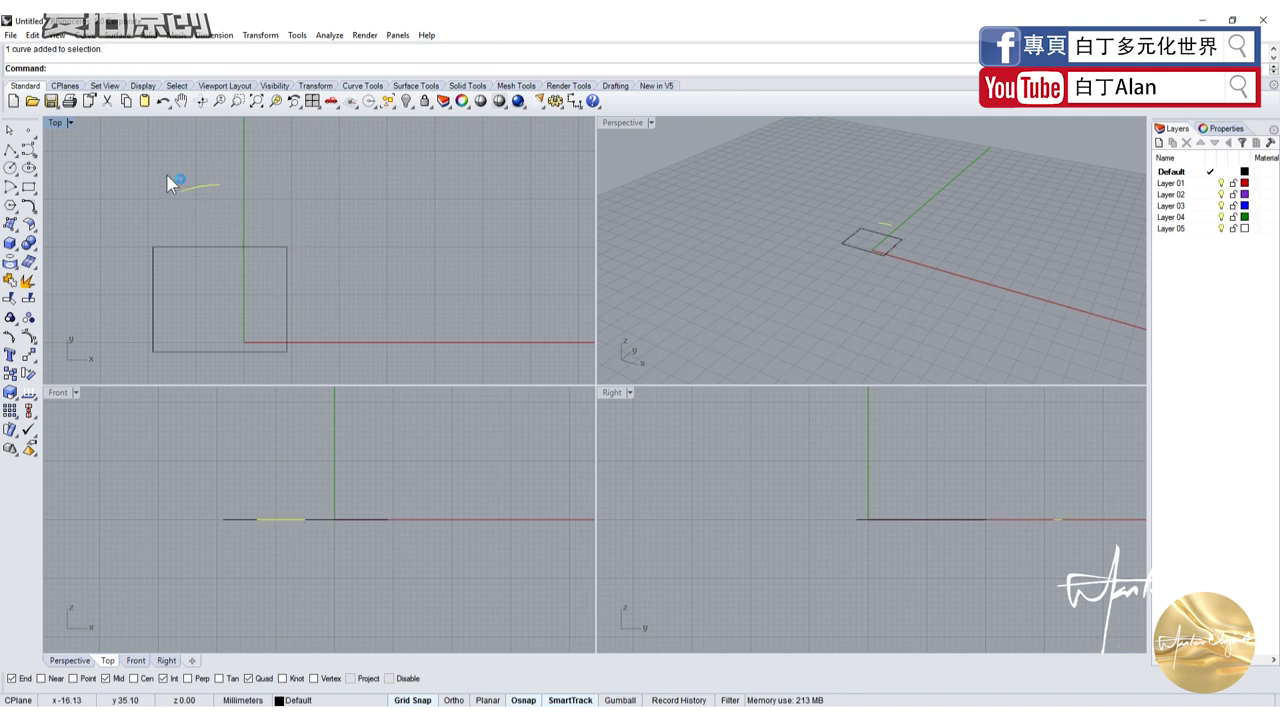
pyautogui.press('Delete')
# Draw an arc centred on the rectangle with a -20 end angle, then delete everything
pyautogui.rightClick(181, 203)
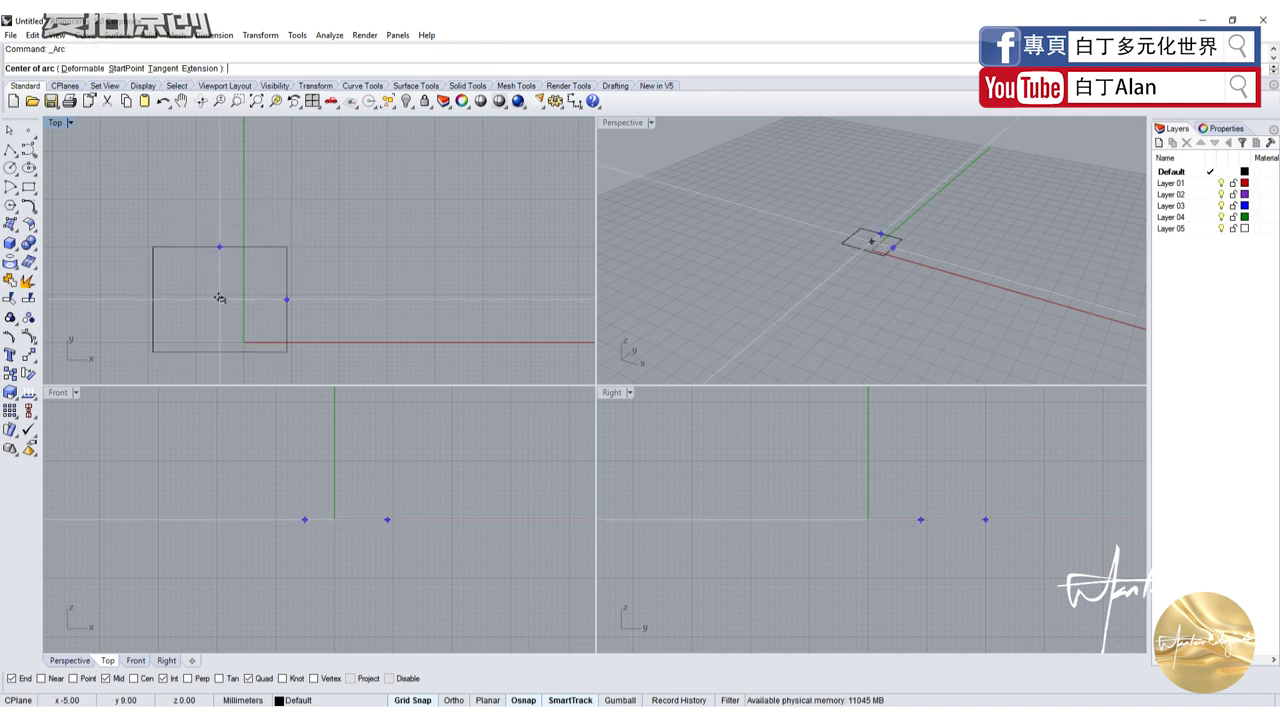
pyautogui.click(219, 298)
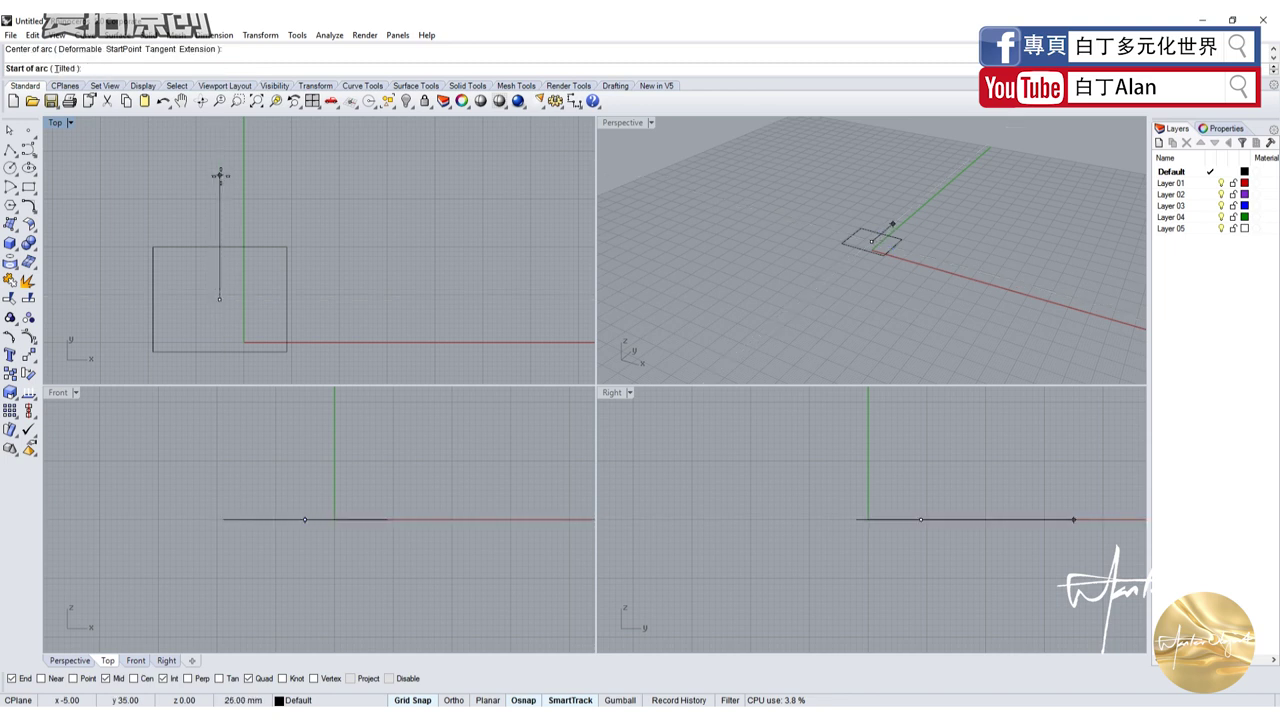
pyautogui.click(219, 175)
pyautogui.write('-20')
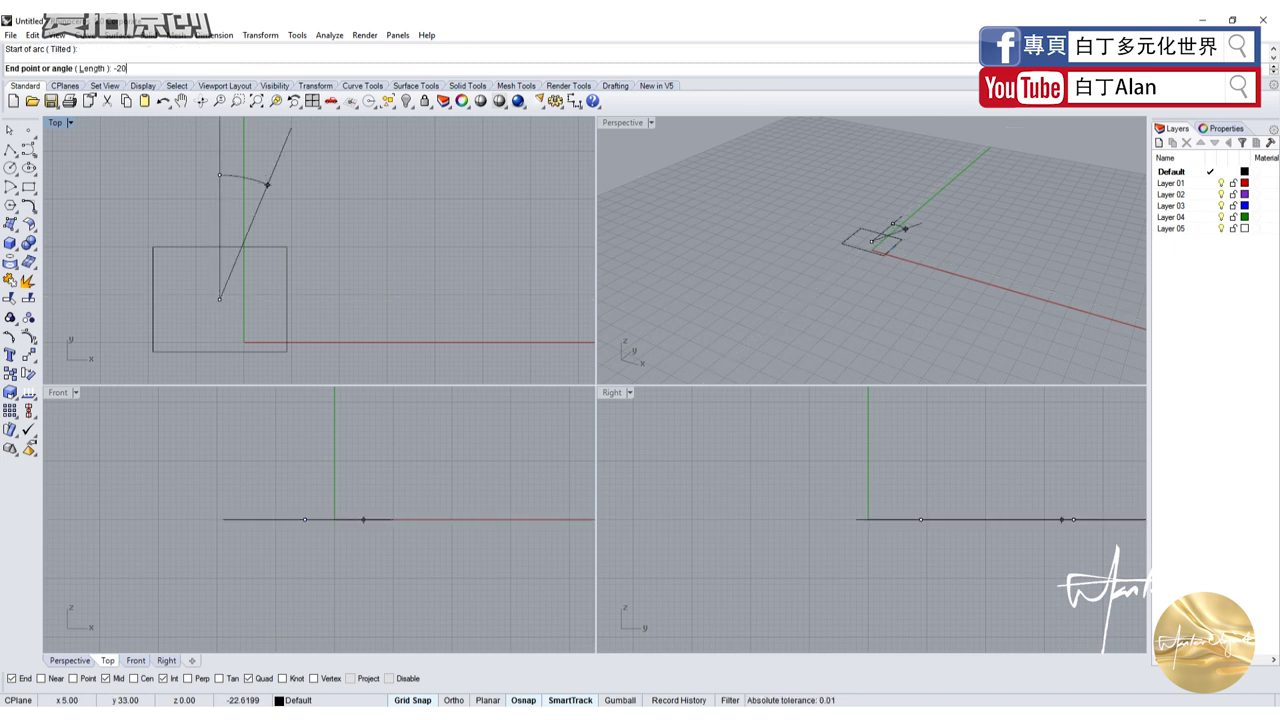
pyautogui.press('Return')
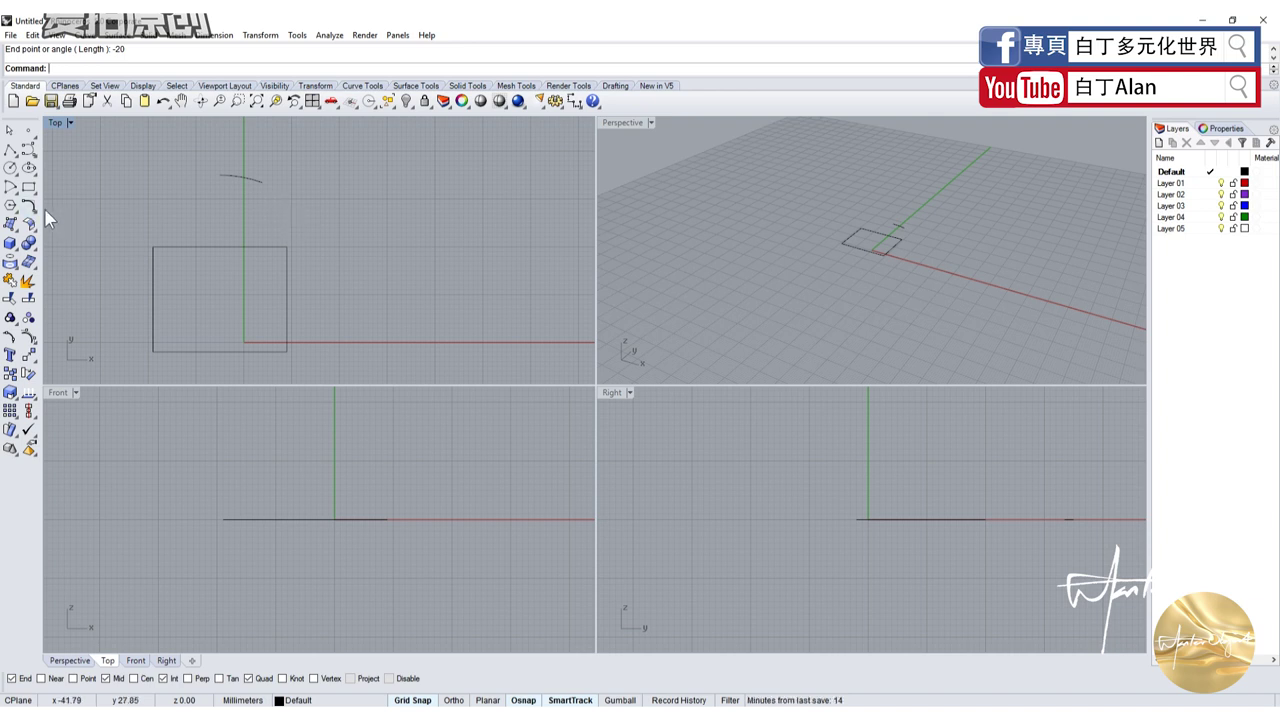
pyautogui.hotkey('ctrl', 'a')
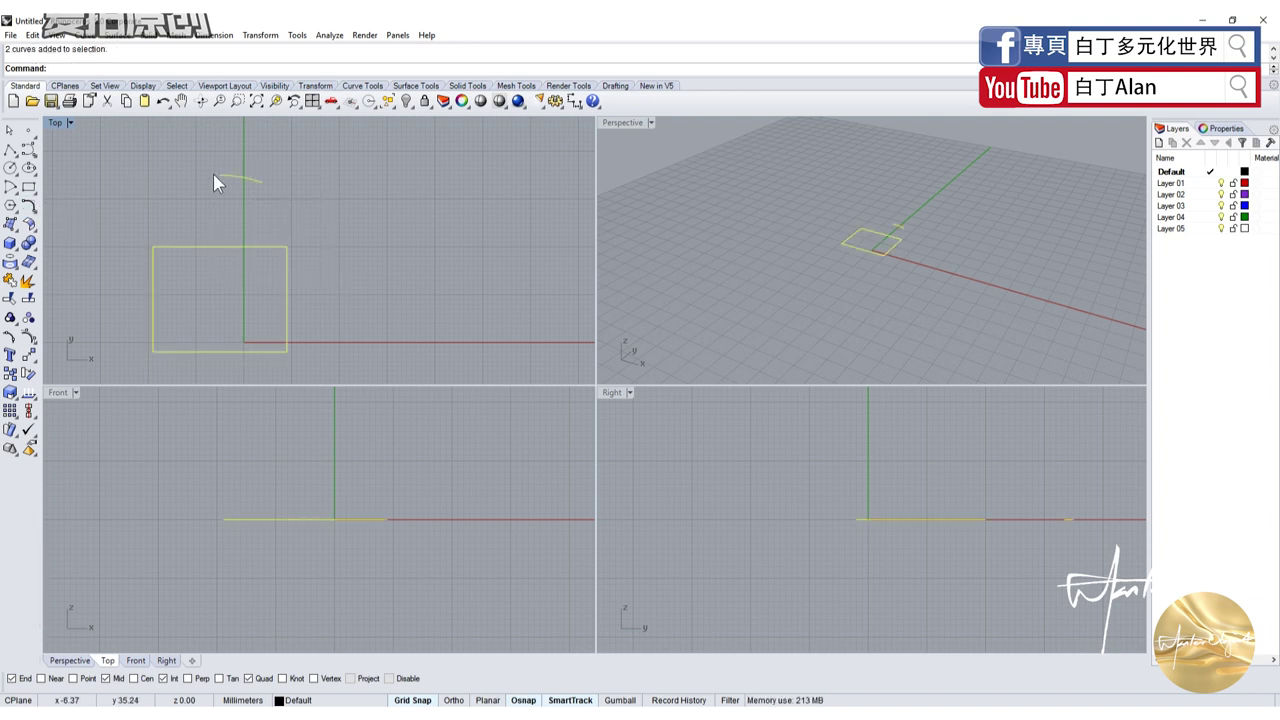
pyautogui.press('Delete')
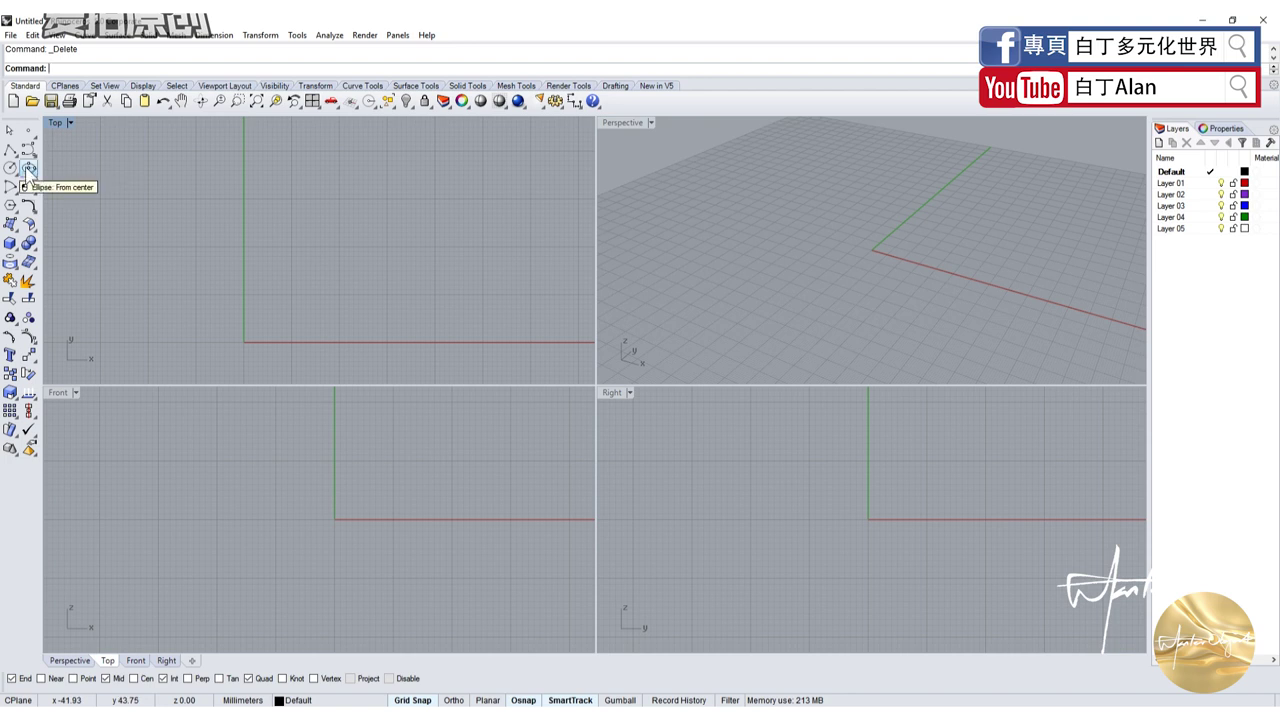
pyautogui.click(34, 174)
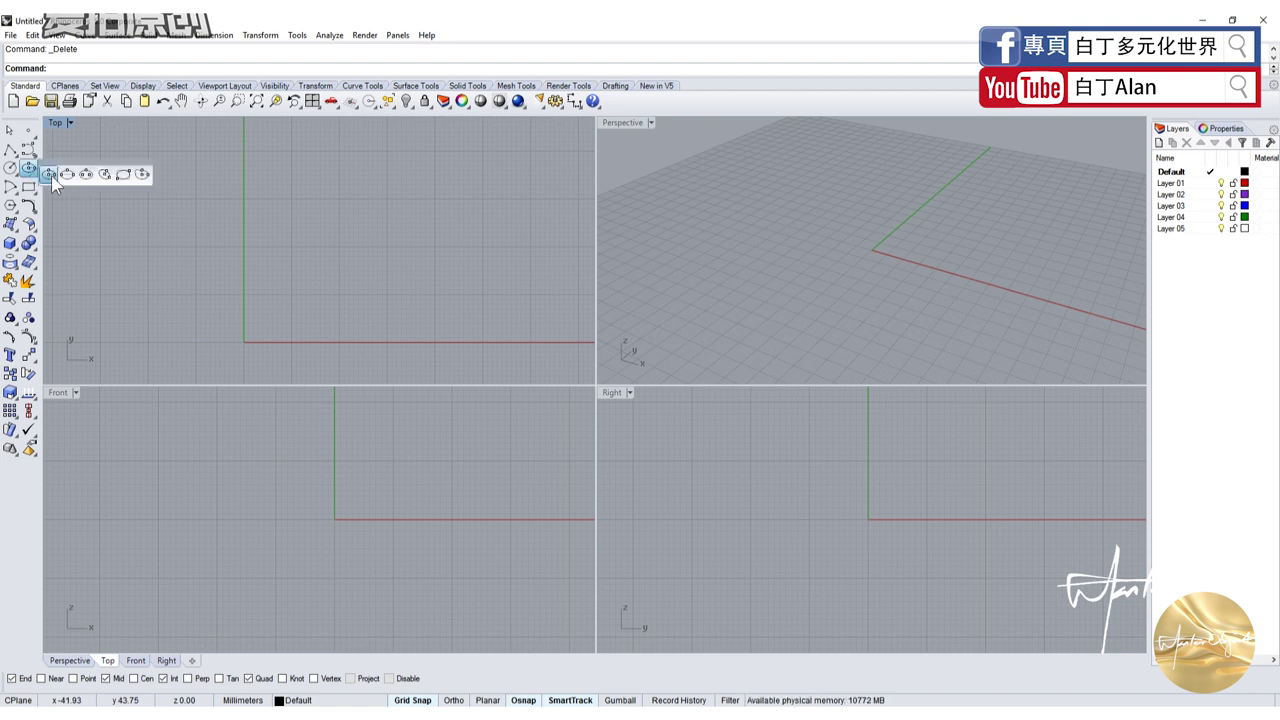
pyautogui.click(48, 174)
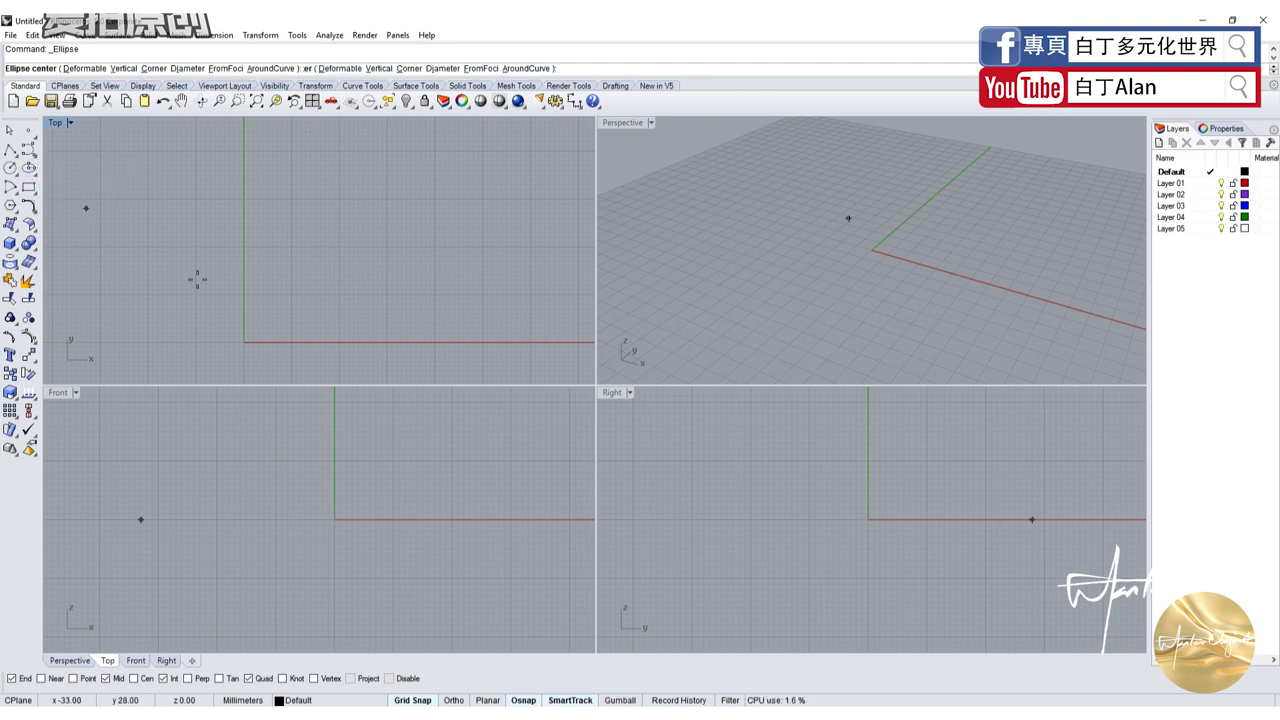
pyautogui.click(32, 172)
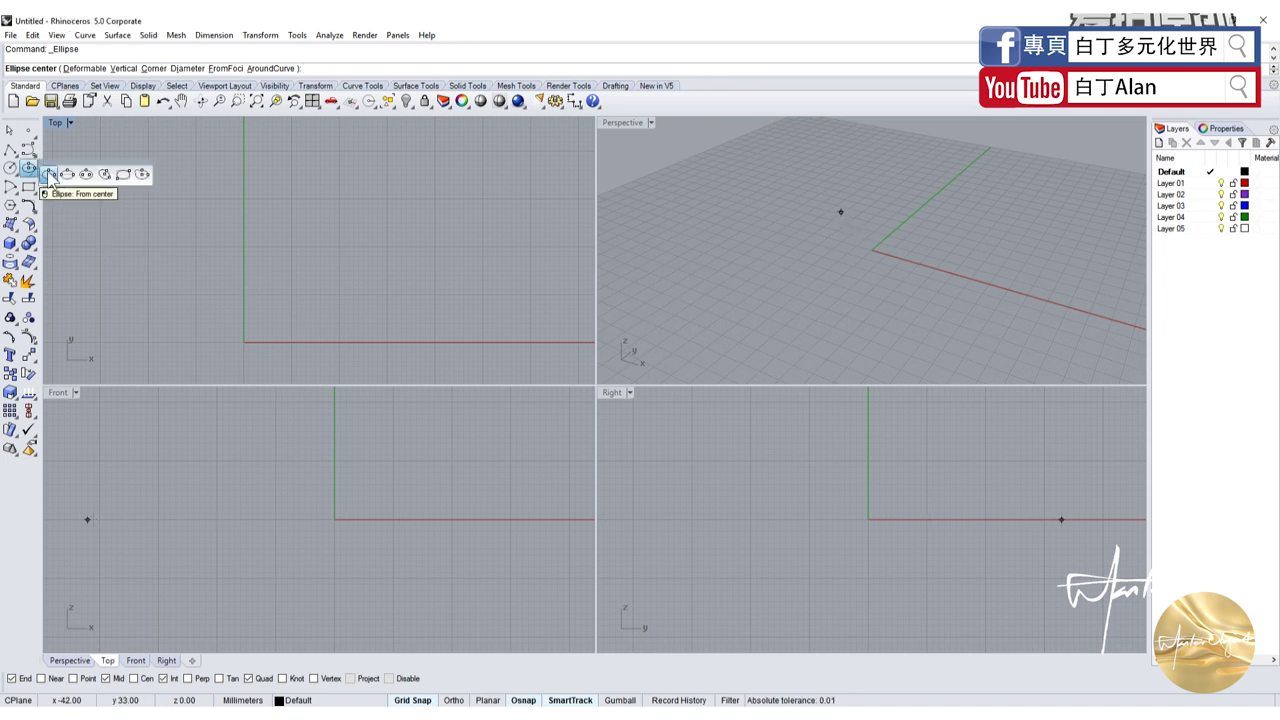
pyautogui.click(243, 251)
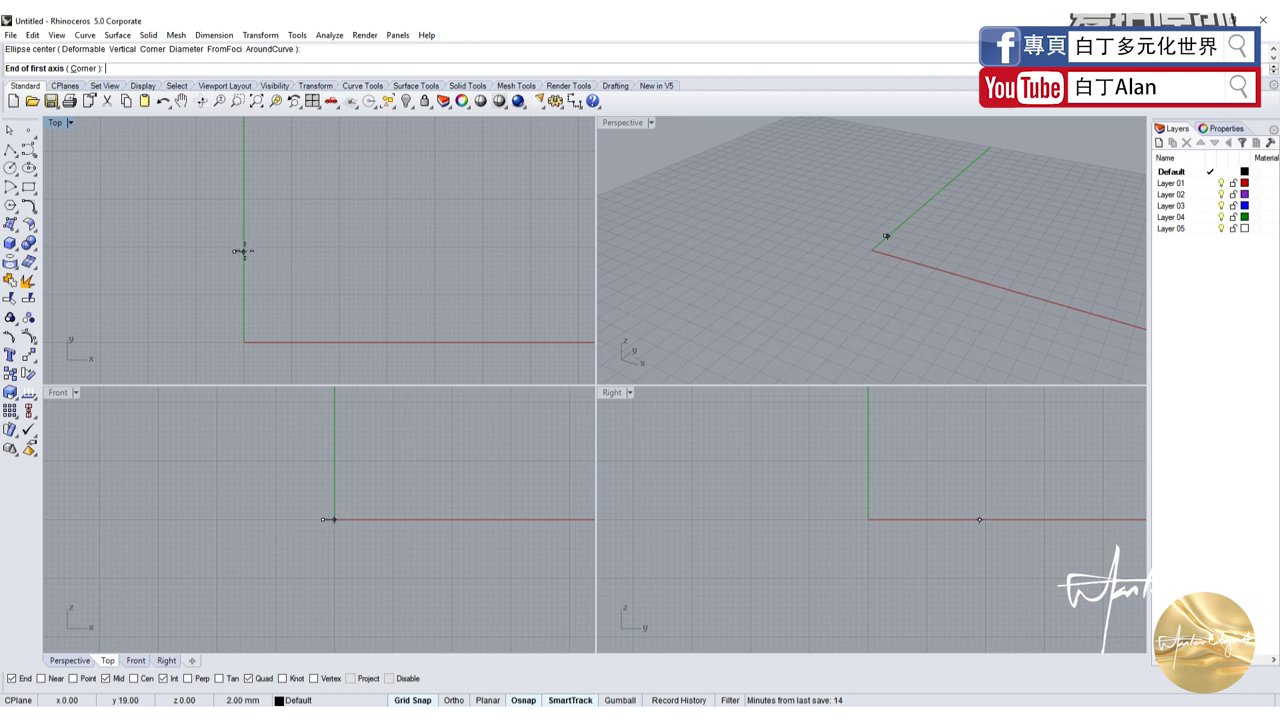
pyautogui.click(340, 250)
pyautogui.click(246, 182)
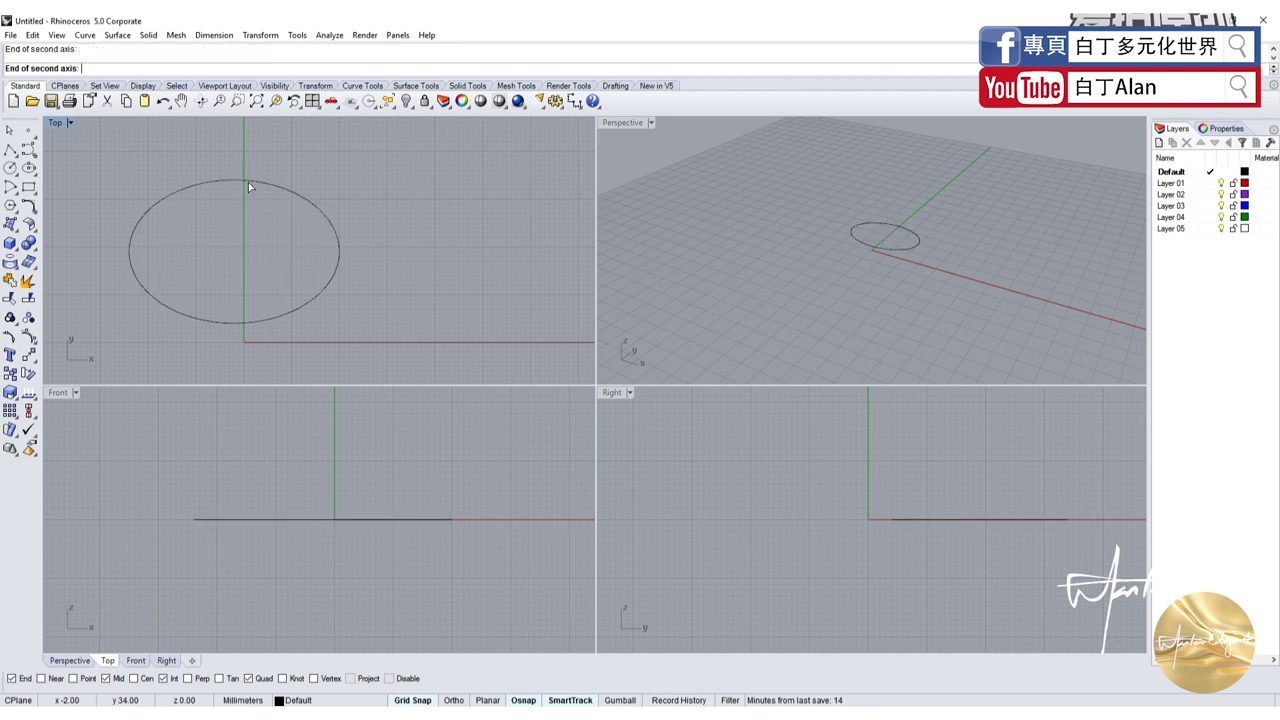
pyautogui.click(30, 169)
pyautogui.click(67, 175)
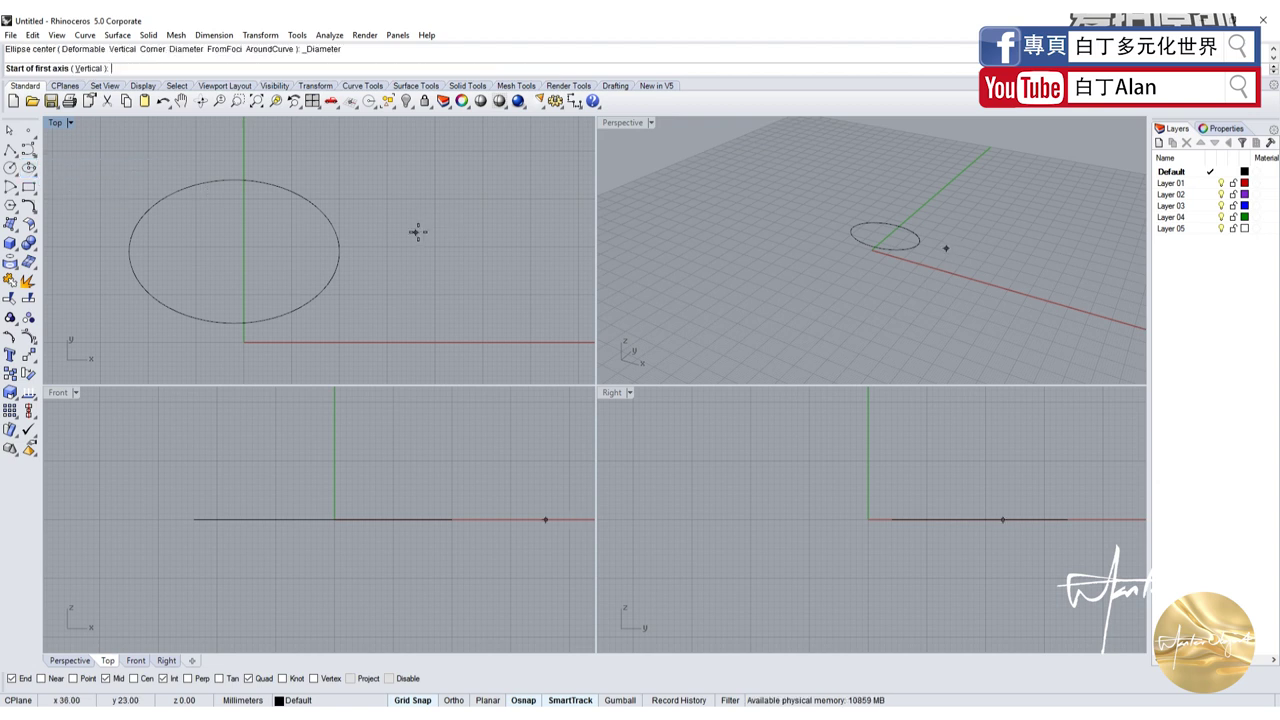
pyautogui.click(415, 232)
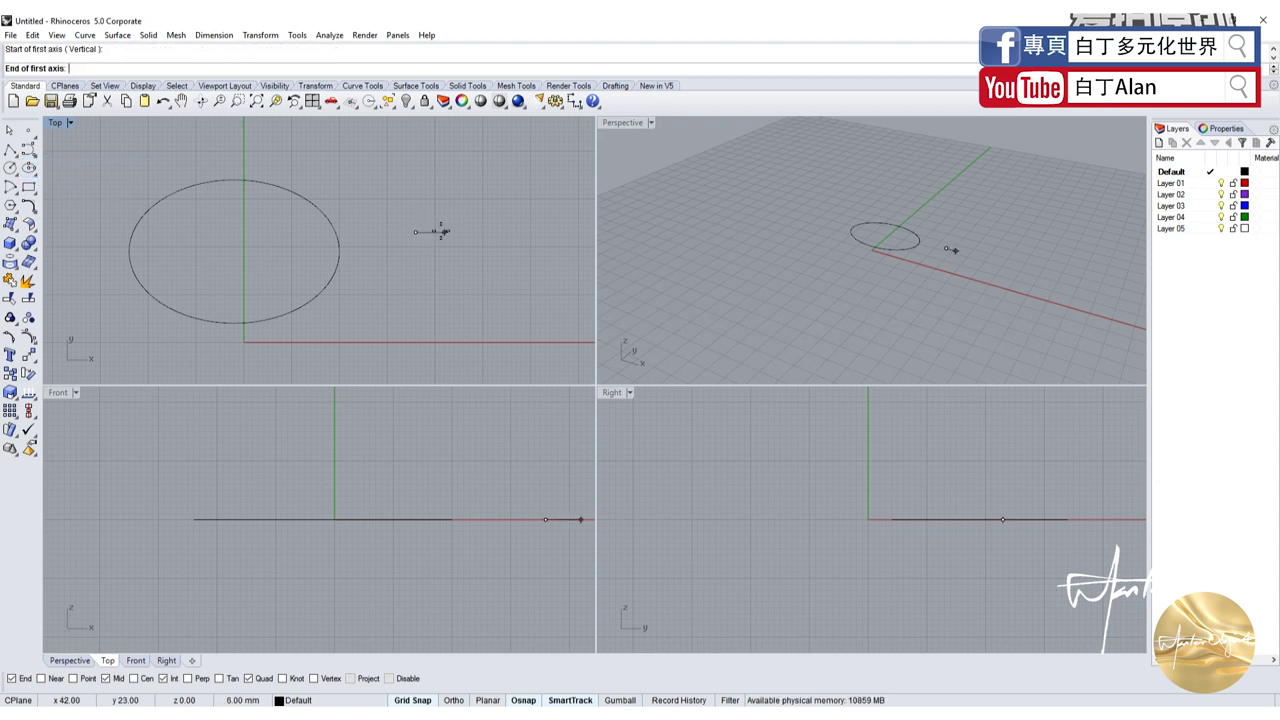
pyautogui.click(563, 232)
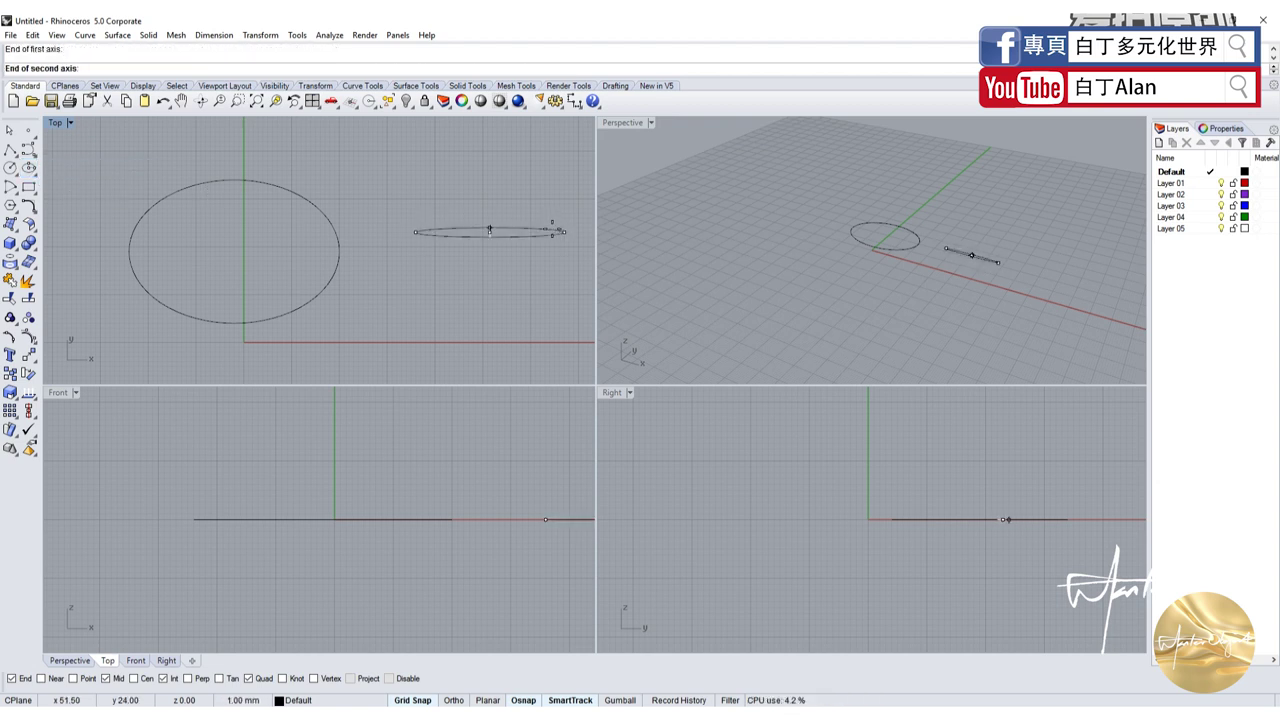
pyautogui.click(490, 199)
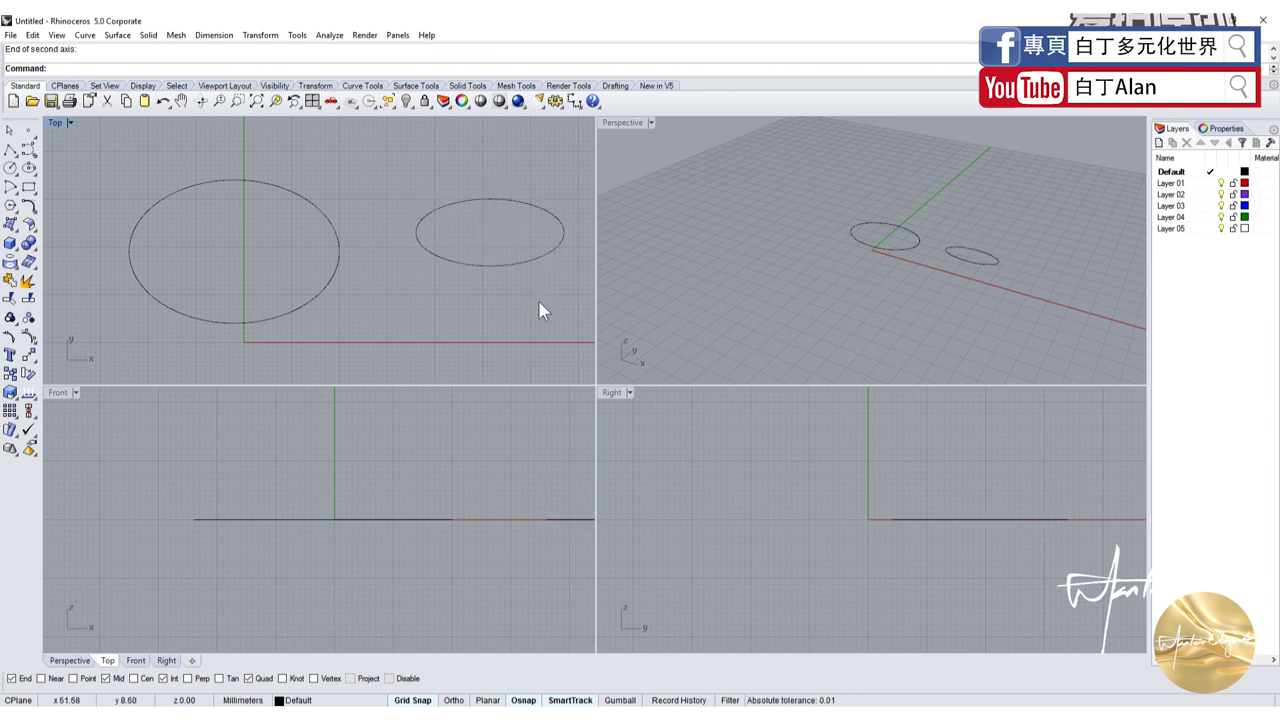
pyautogui.hotkey('ctrl', 'a')
pyautogui.press('Delete')
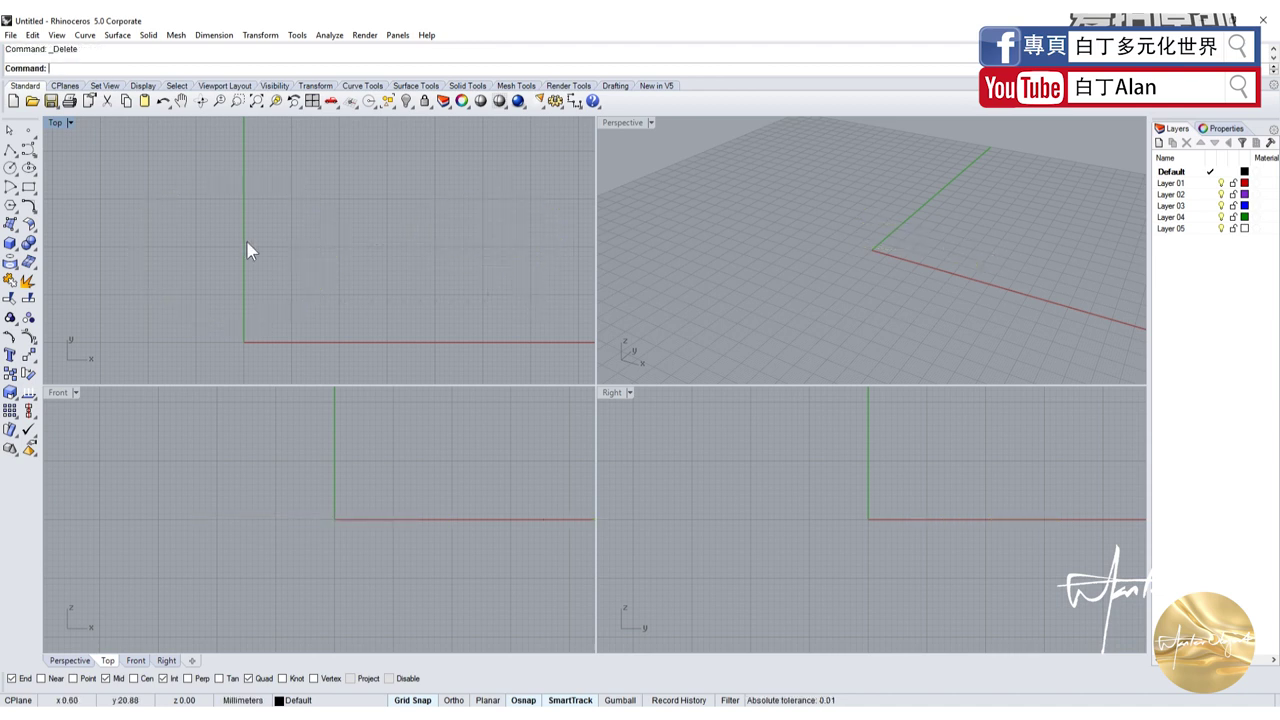
pyautogui.click(12, 208)
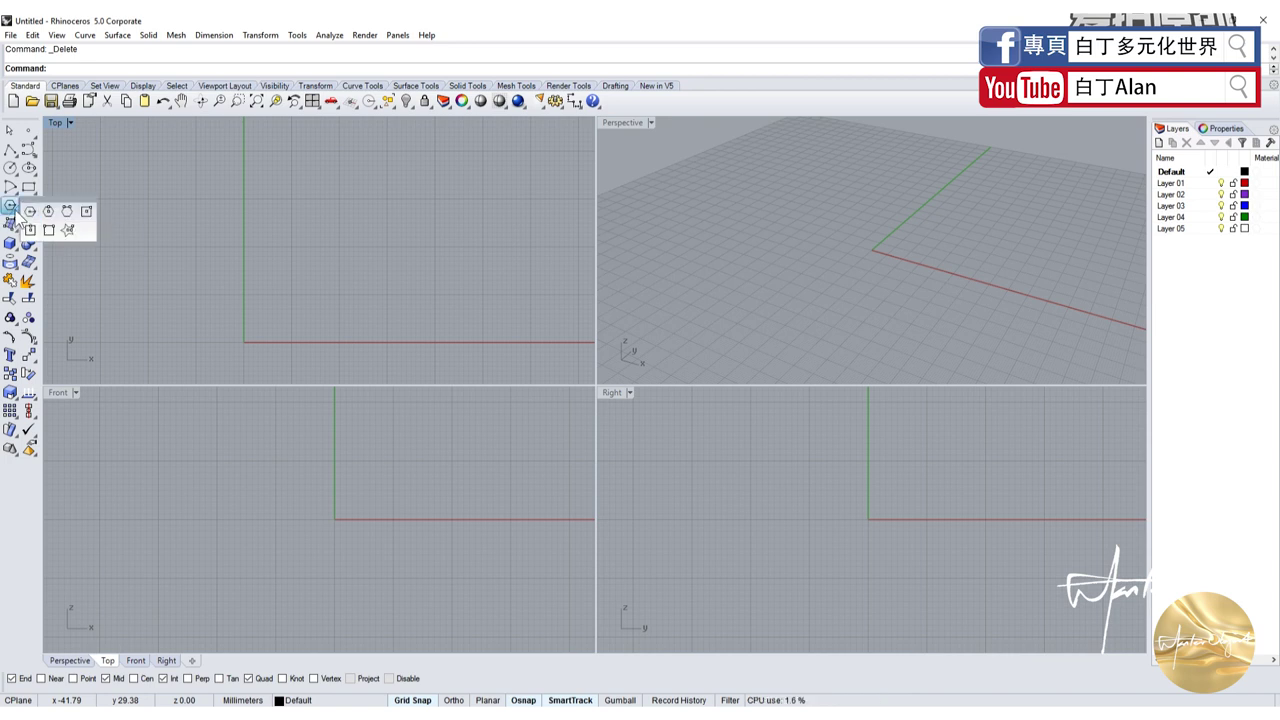
pyautogui.click(31, 211)
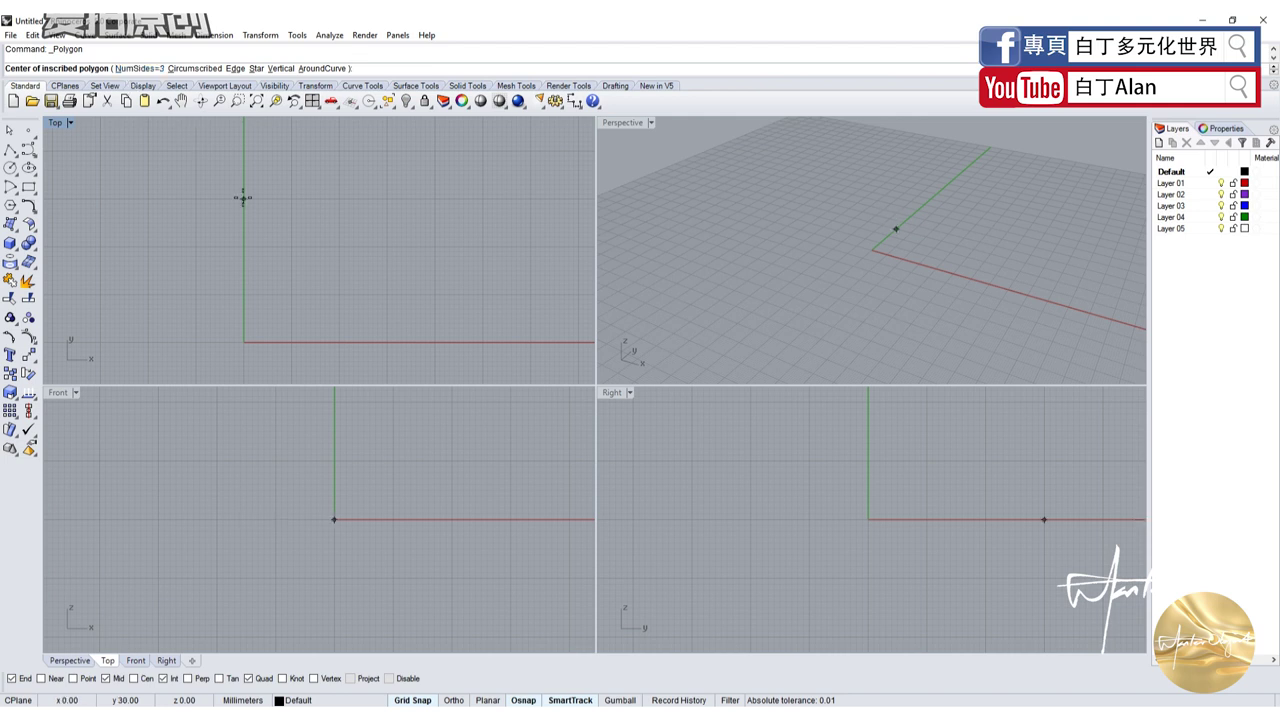
pyautogui.write('4')
pyautogui.press('Return')
pyautogui.click(262, 232)
pyautogui.click(358, 294)
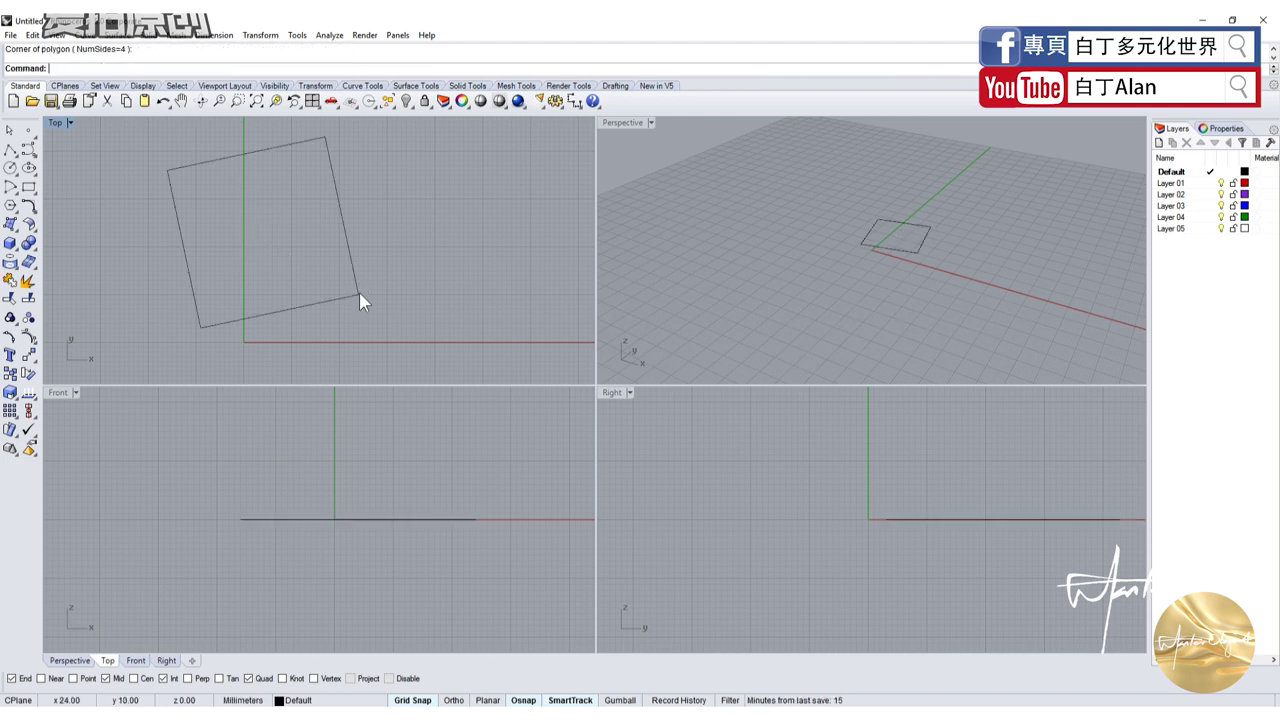
pyautogui.press('Return')
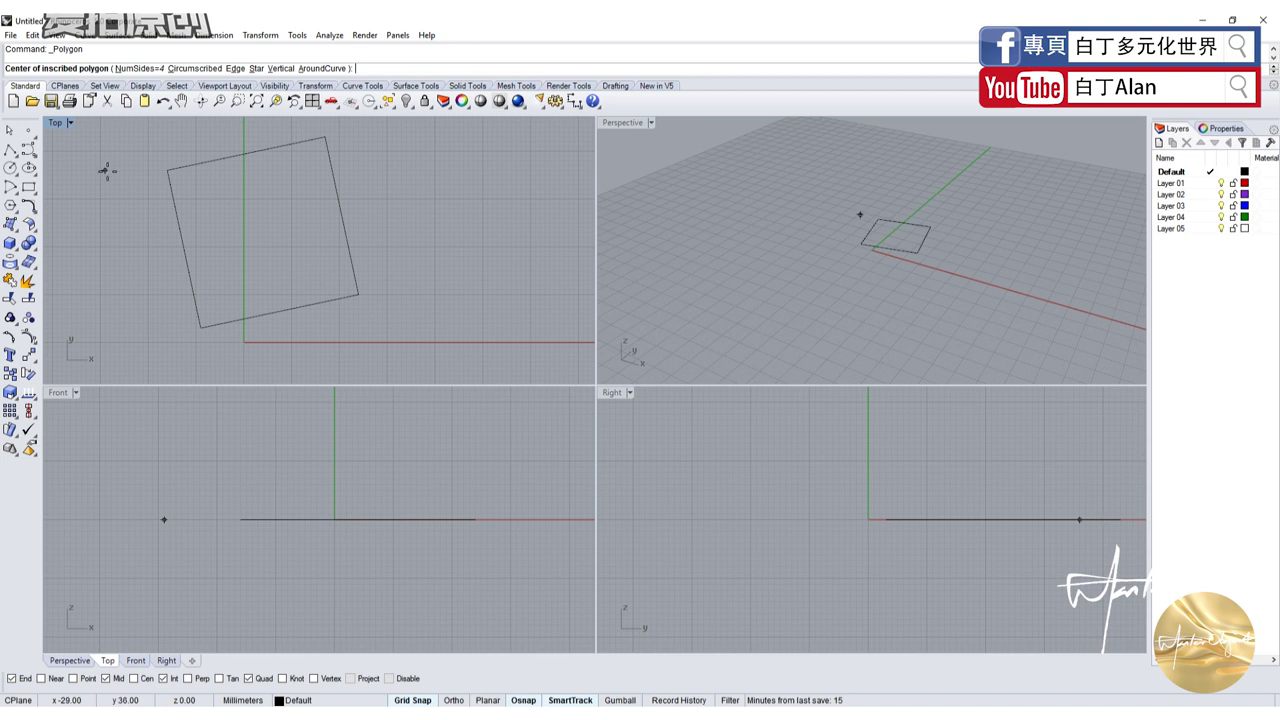
pyautogui.write('5')
pyautogui.press('Return')
pyautogui.click(444, 268)
pyautogui.click(383, 245)
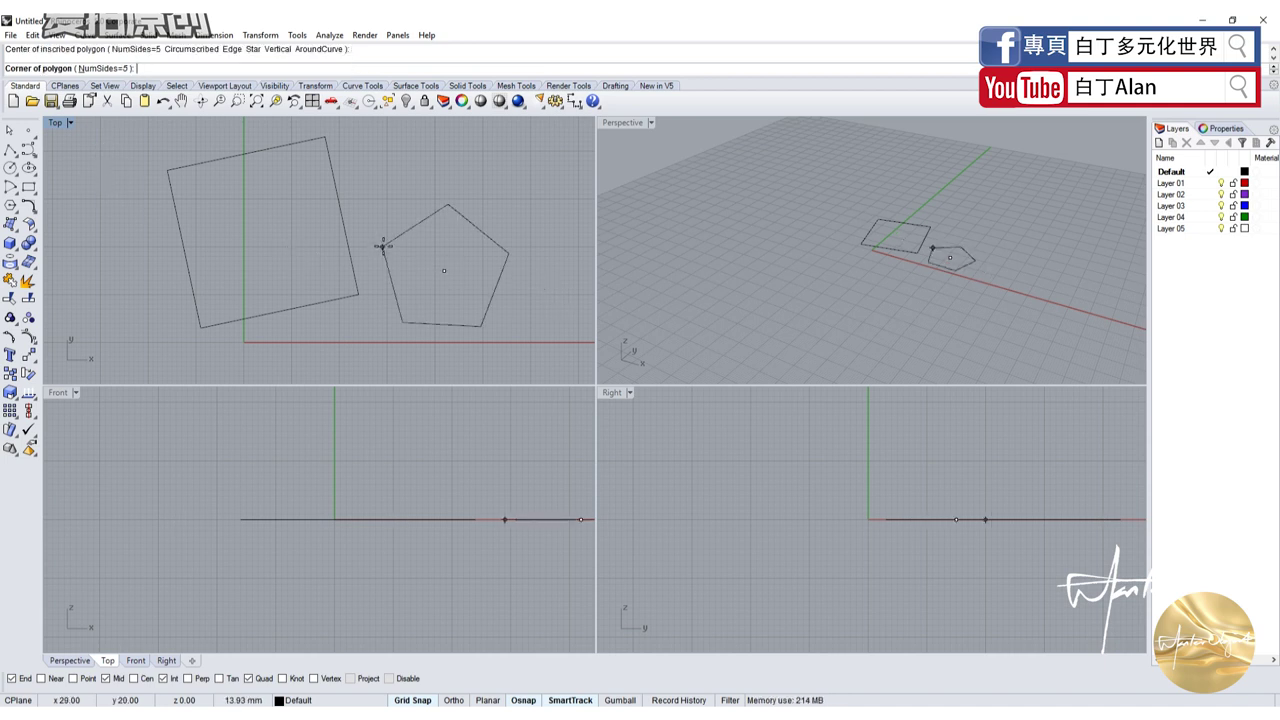
pyautogui.moveTo(528, 330); pyautogui.dragTo(175, 219)
pyautogui.press('Delete')
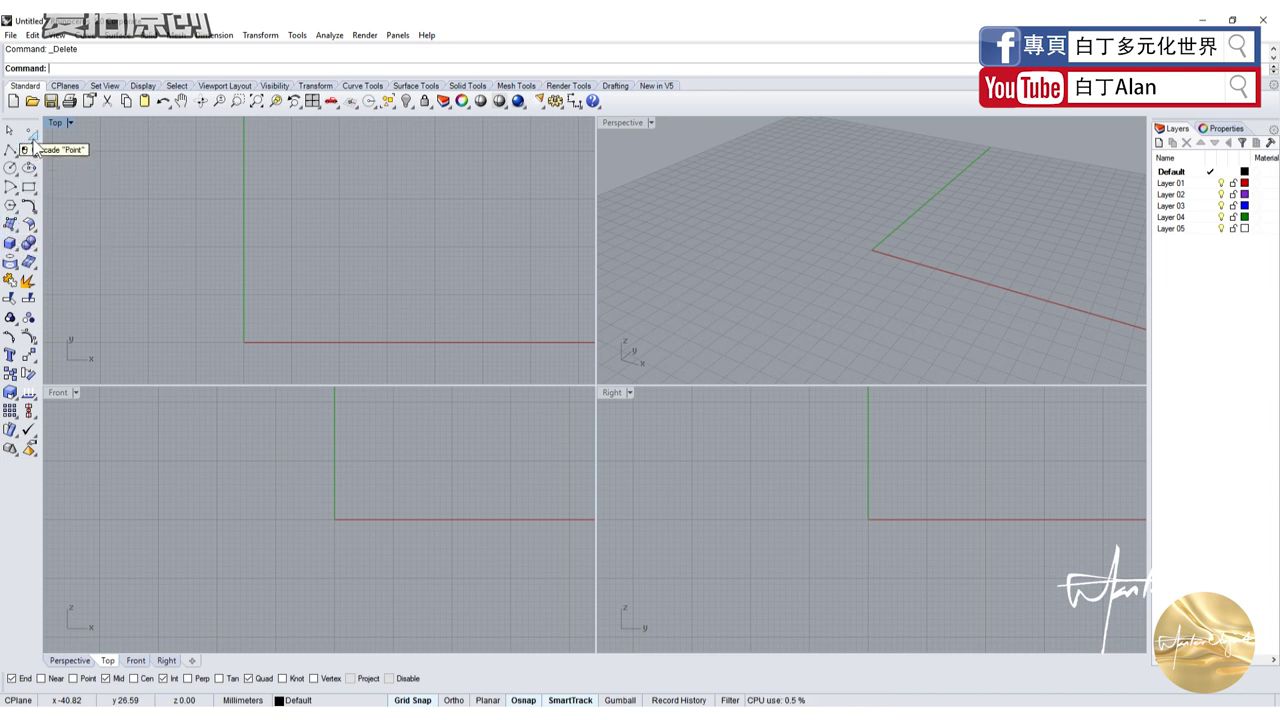
# Build a quad surface from four corner points in the Top view, then delete it
pyautogui.click(19, 232)
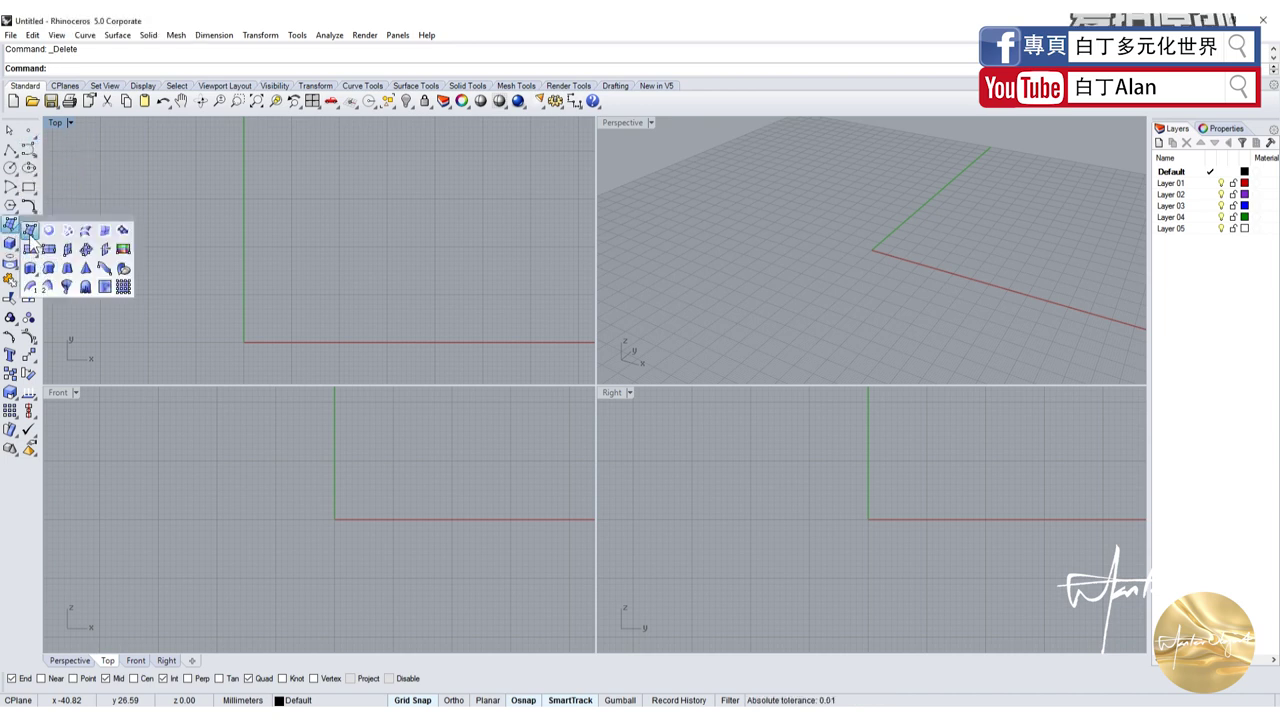
pyautogui.click(31, 234)
pyautogui.click(215, 208)
pyautogui.click(210, 294)
pyautogui.click(411, 332)
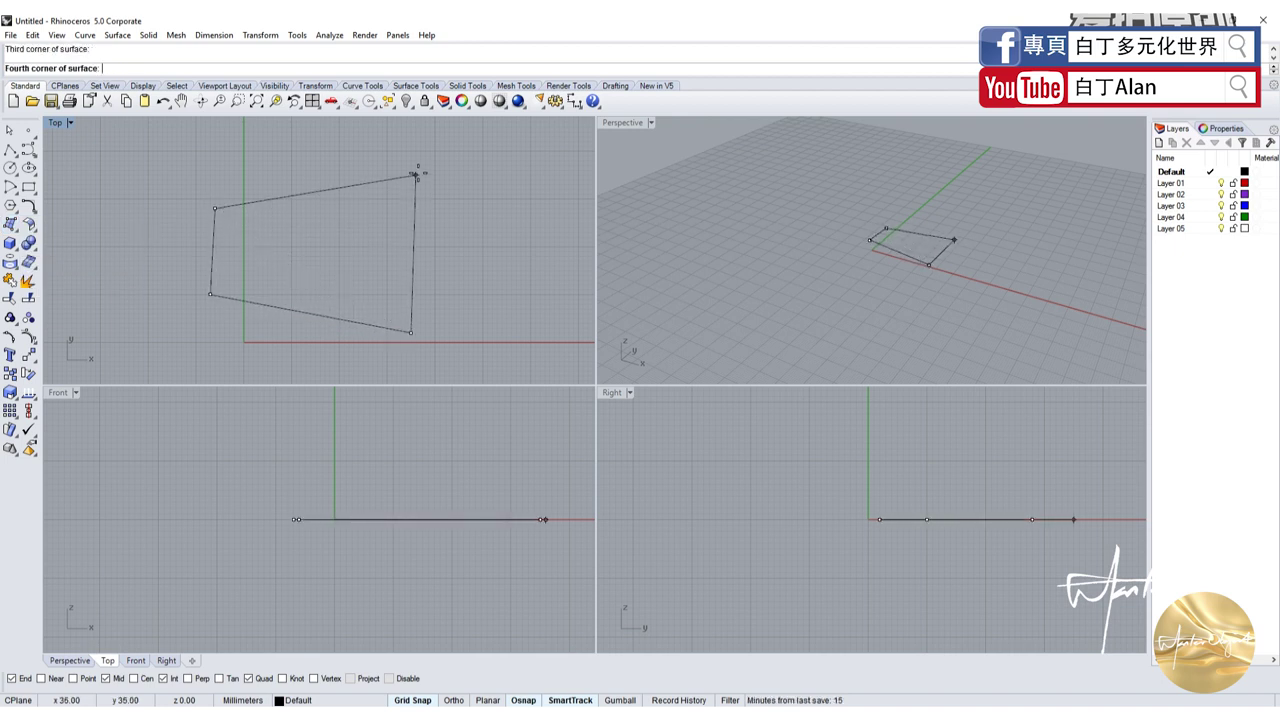
pyautogui.click(414, 174)
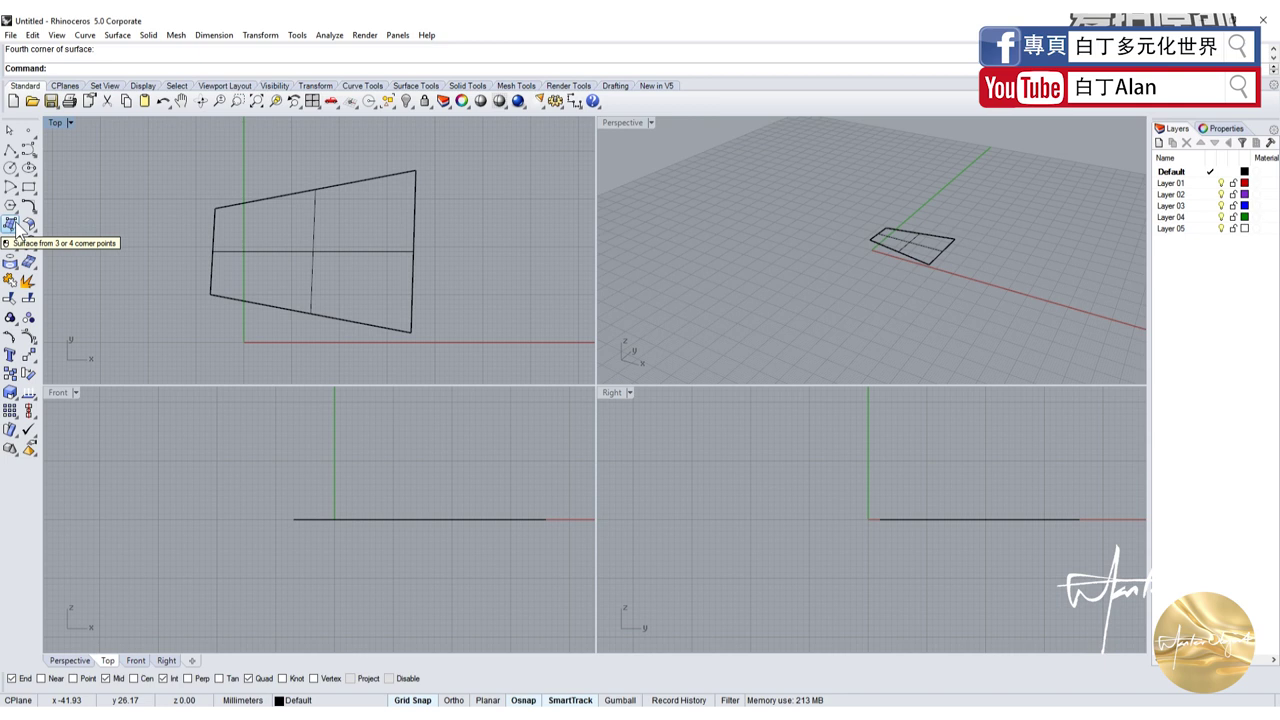
pyautogui.click(311, 232)
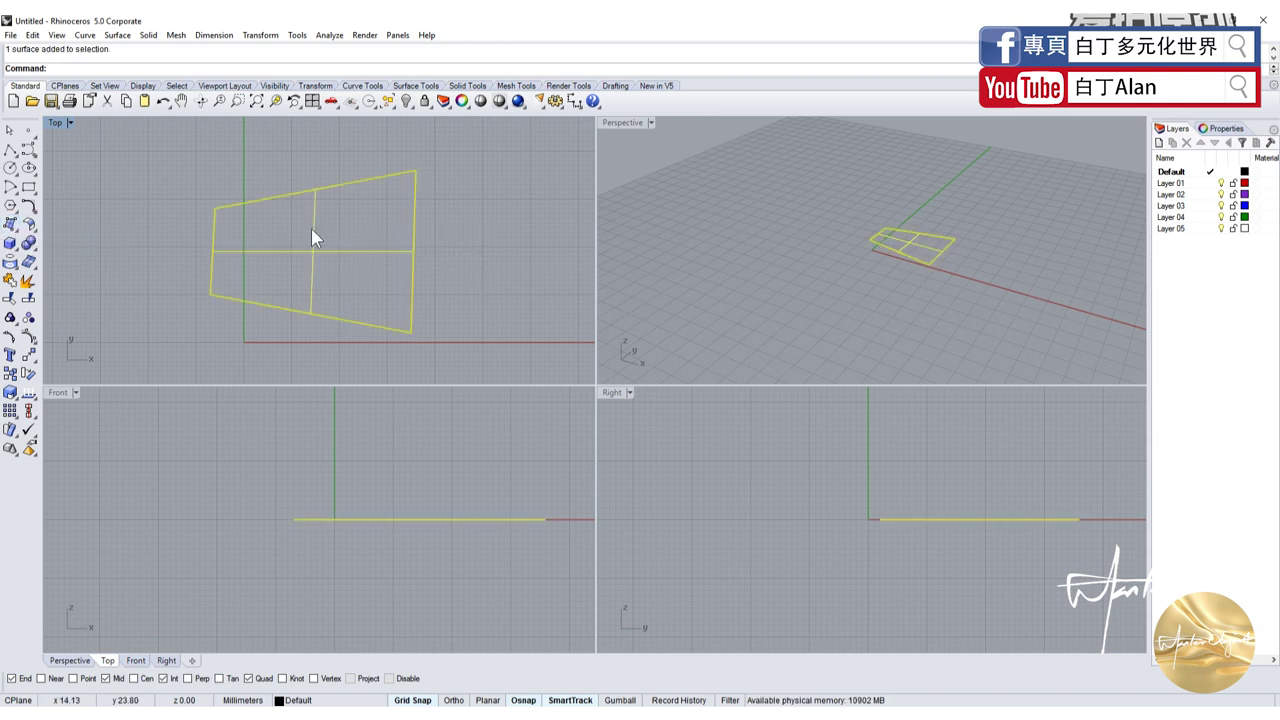
pyautogui.press('Delete')
# Start a rectangular plane, then window-select the plane and delete it
pyautogui.click(20, 232)
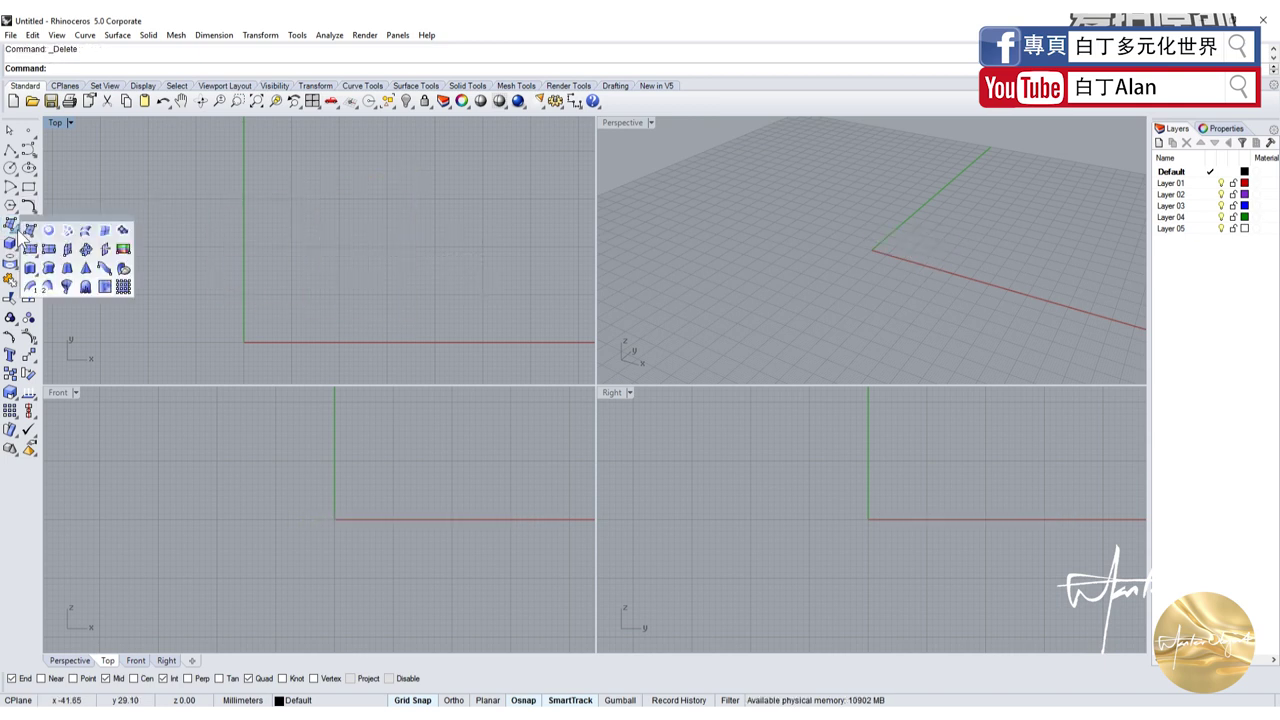
pyautogui.click(30, 230)
pyautogui.click(205, 189)
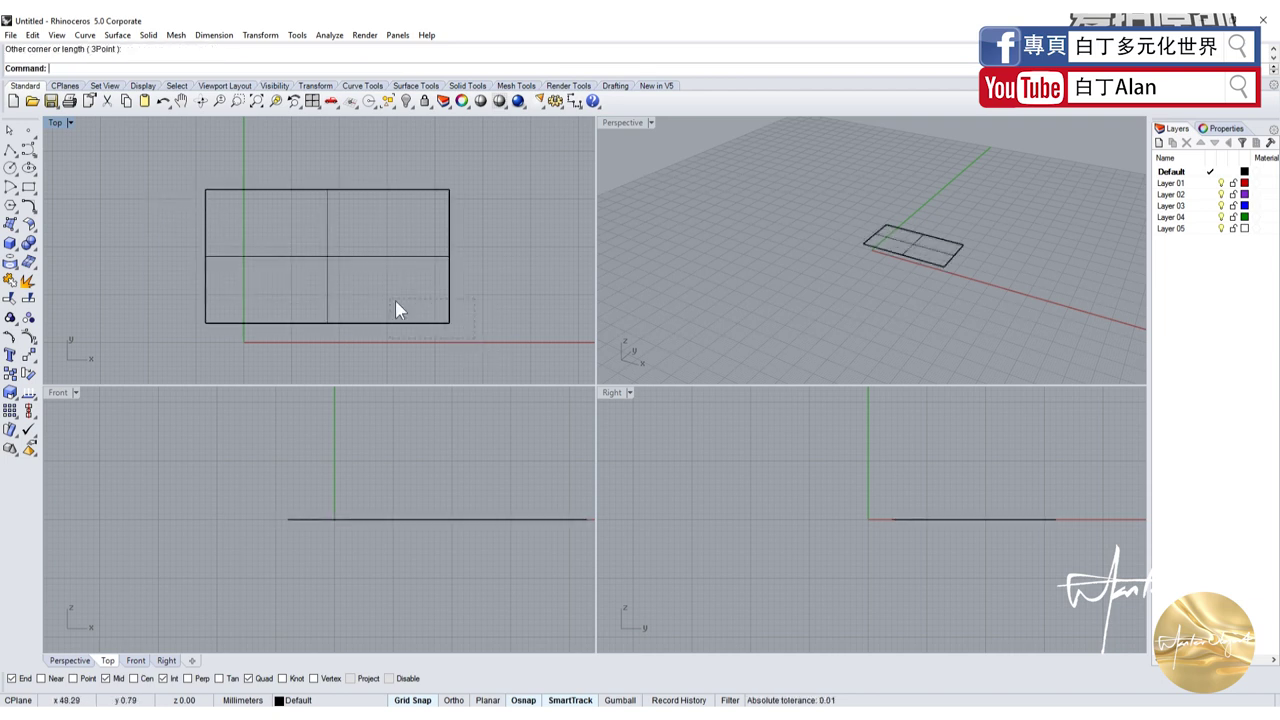
pyautogui.moveTo(395, 300); pyautogui.dragTo(374, 292)
pyautogui.press('Delete')
# Draw a rectangular plane from the origin to an upper-right corner
pyautogui.click(20, 232)
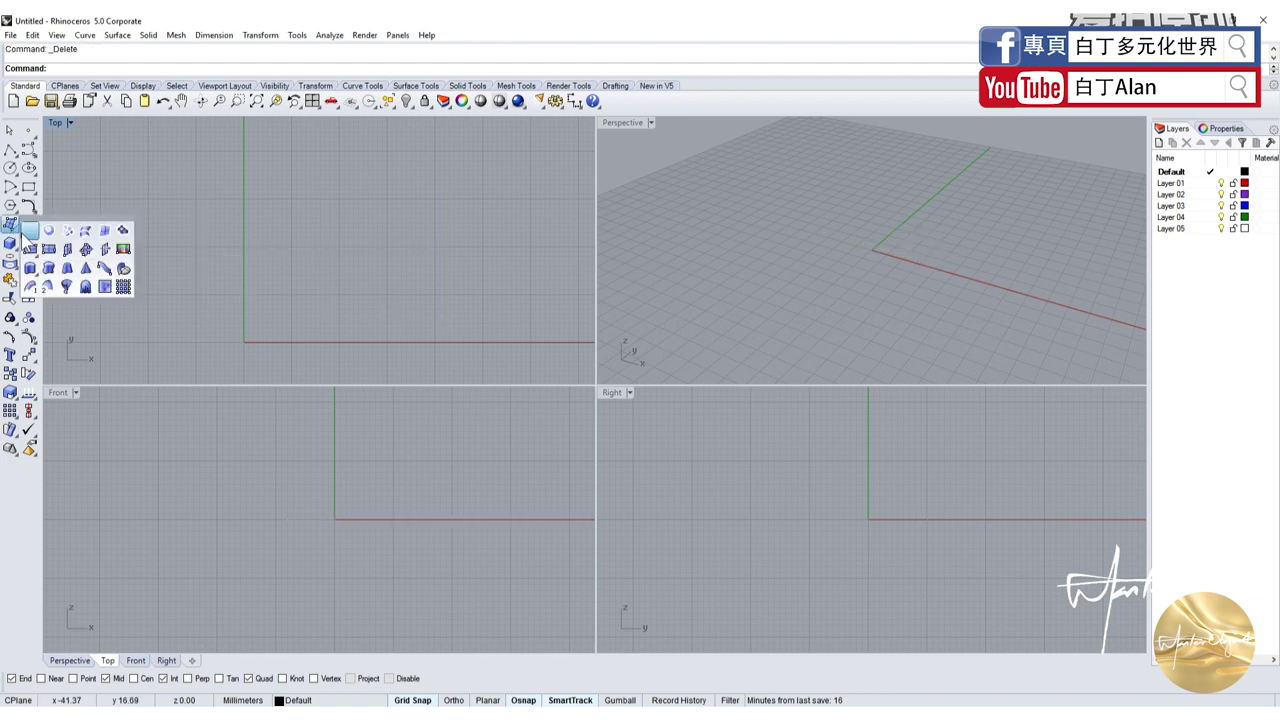
pyautogui.click(30, 231)
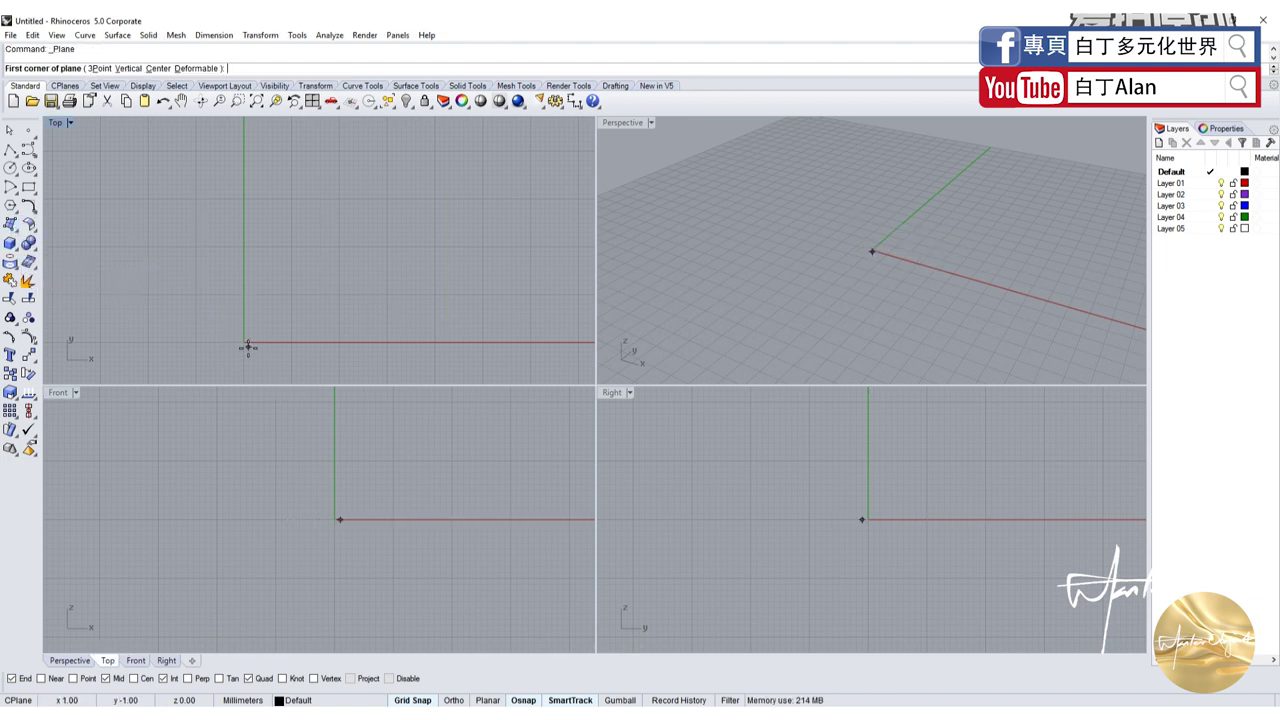
pyautogui.click(244, 342)
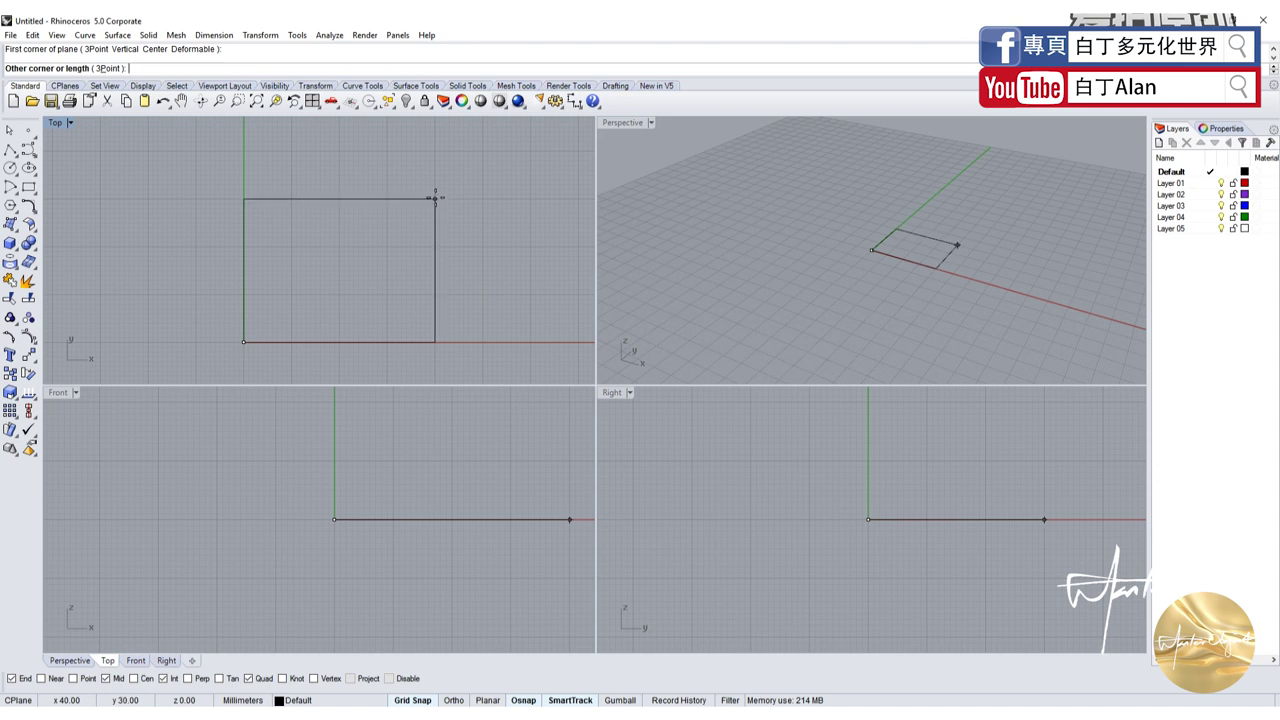
pyautogui.click(435, 197)
# Draw another rectangular plane from the origin (entering 00), then delete it
pyautogui.press('Return')
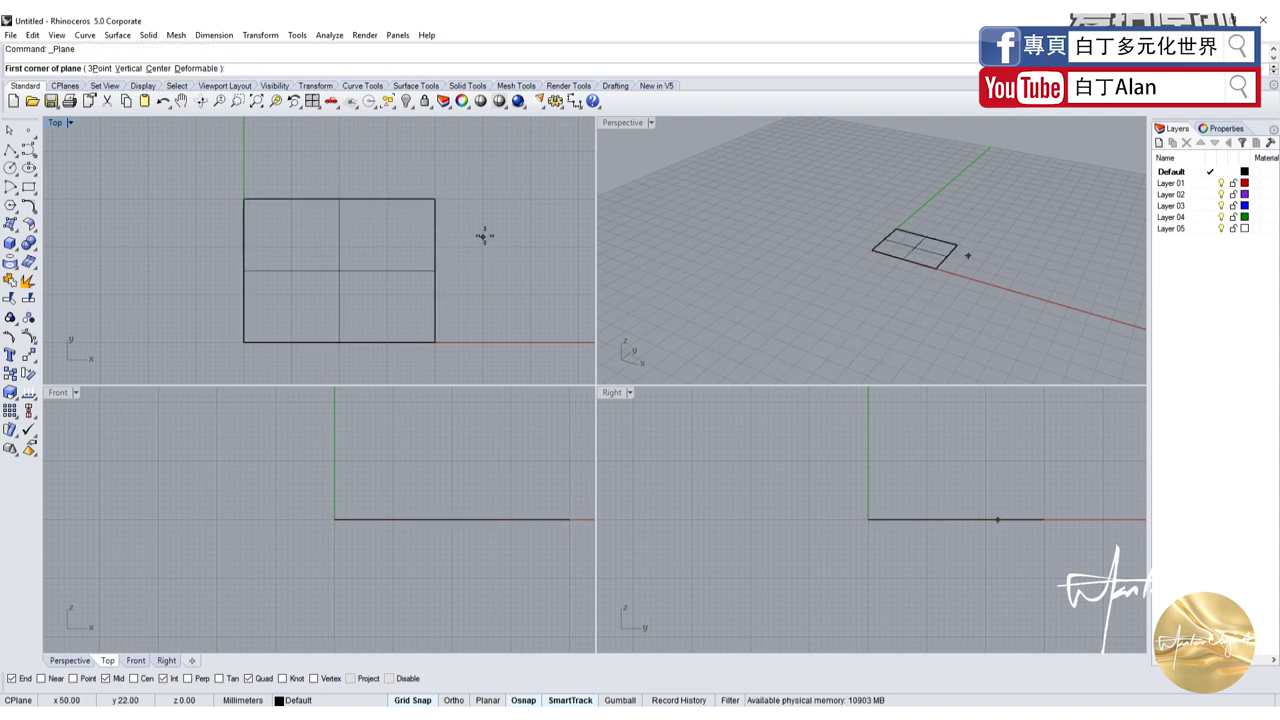
pyautogui.write('00')
pyautogui.press('Return')
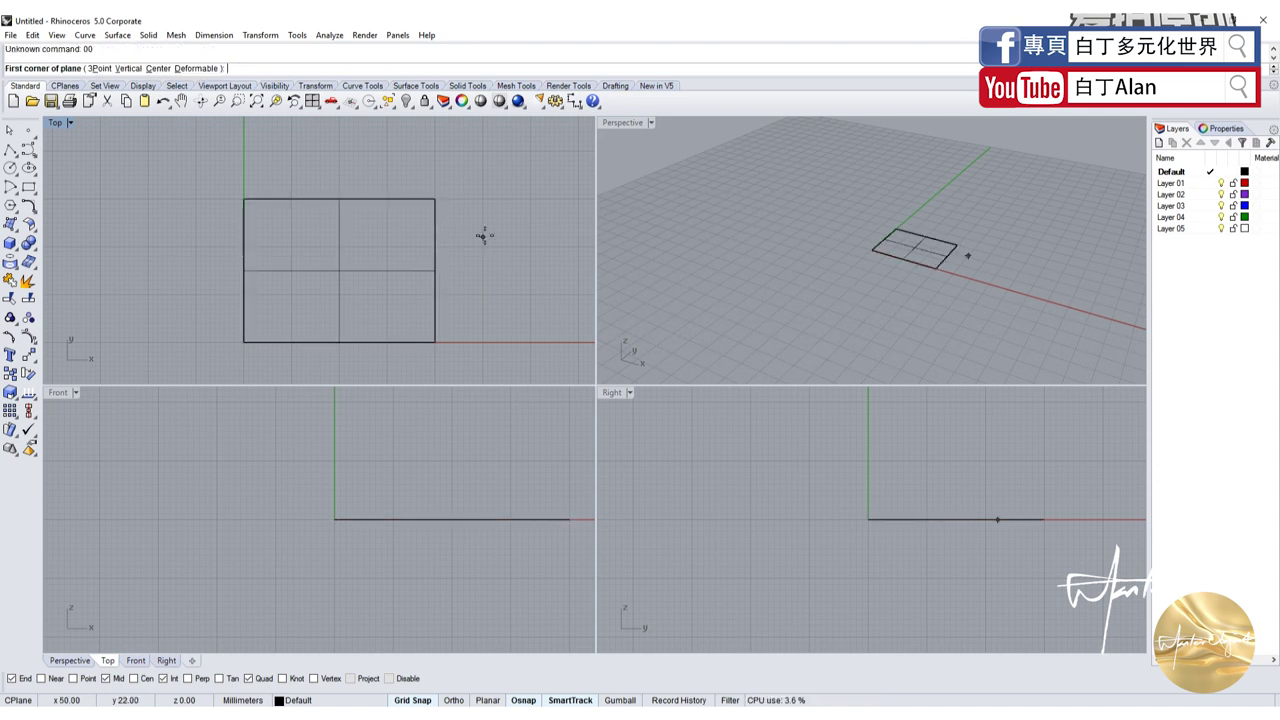
pyautogui.click(244, 341)
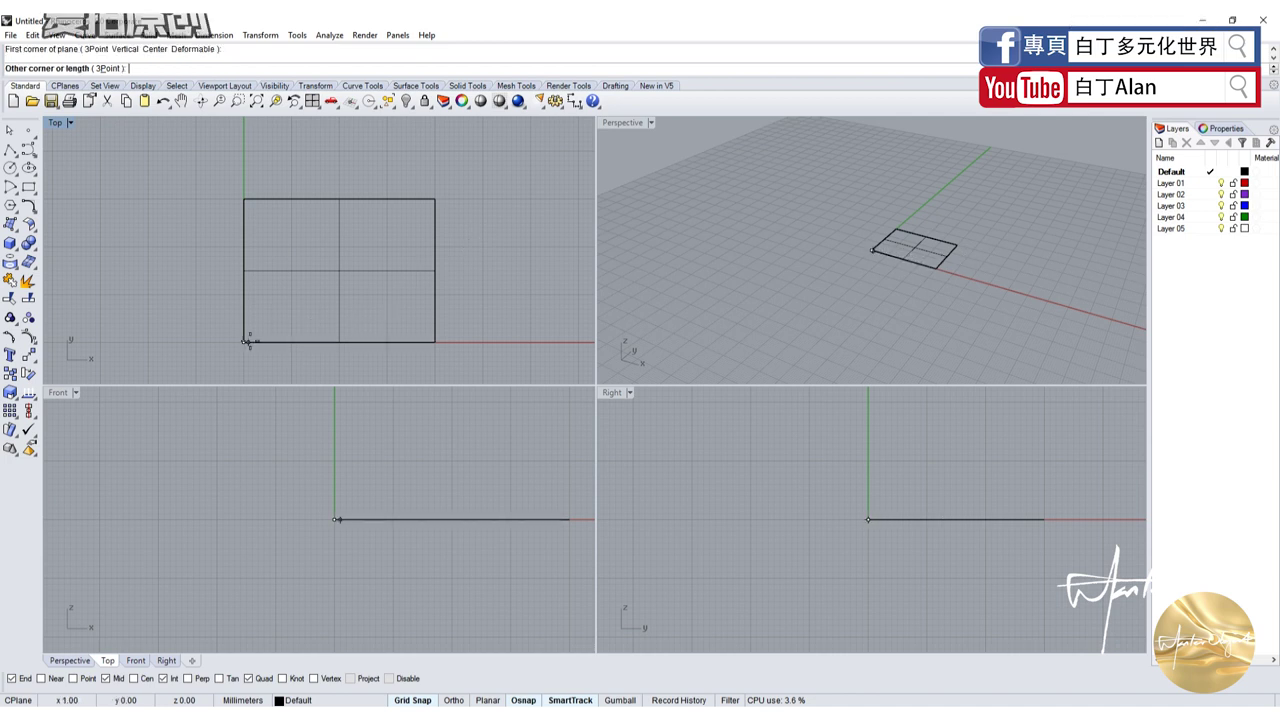
pyautogui.scroll(1, 240, 333)
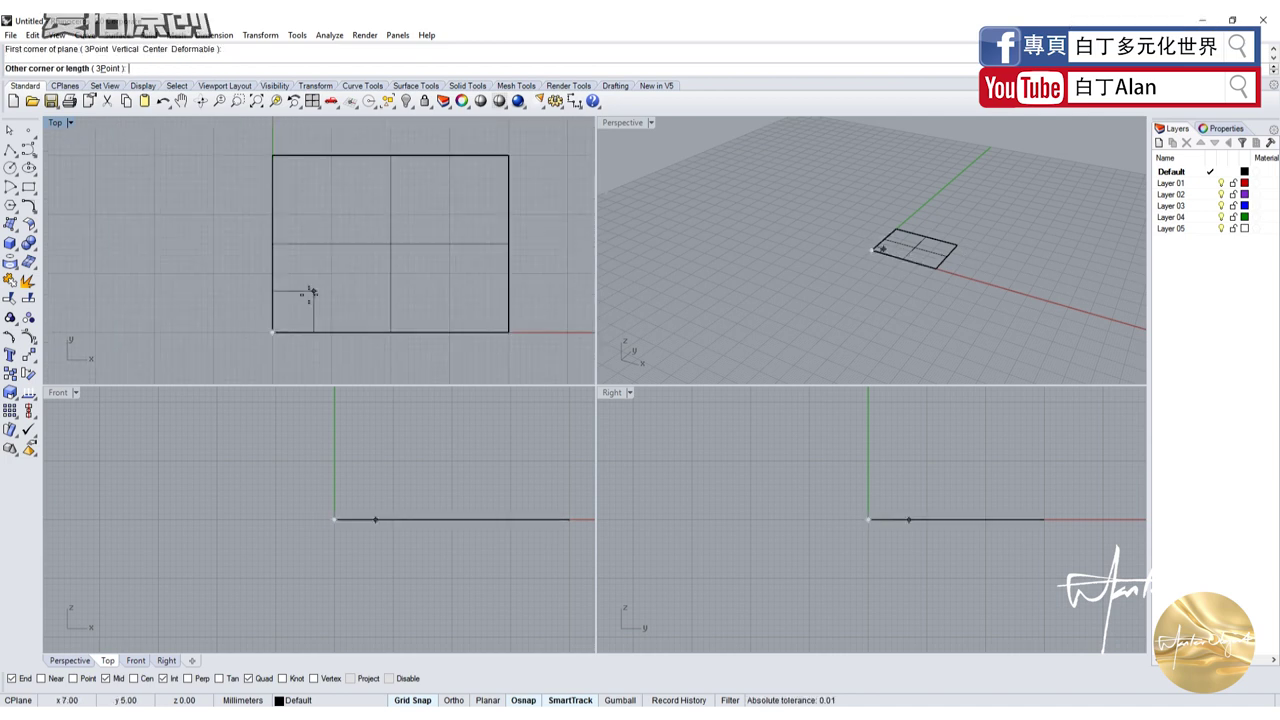
pyautogui.click(508, 156)
pyautogui.click(390, 222)
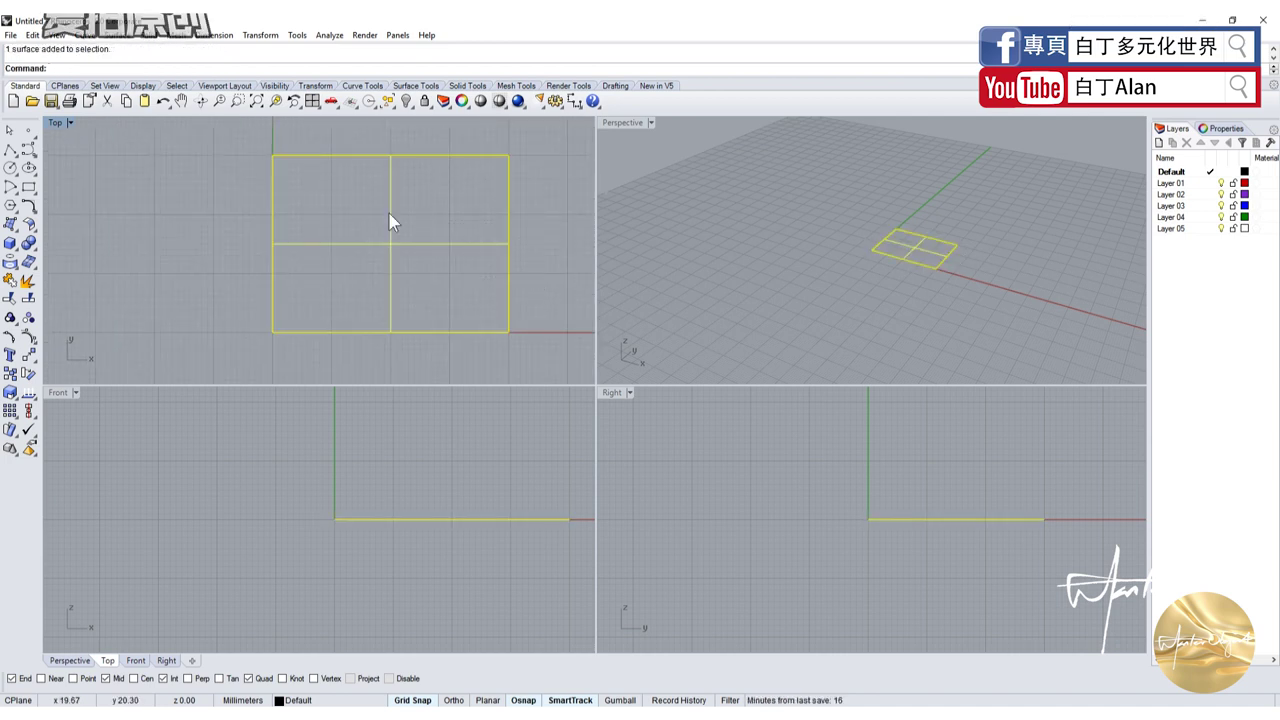
pyautogui.press('Delete')
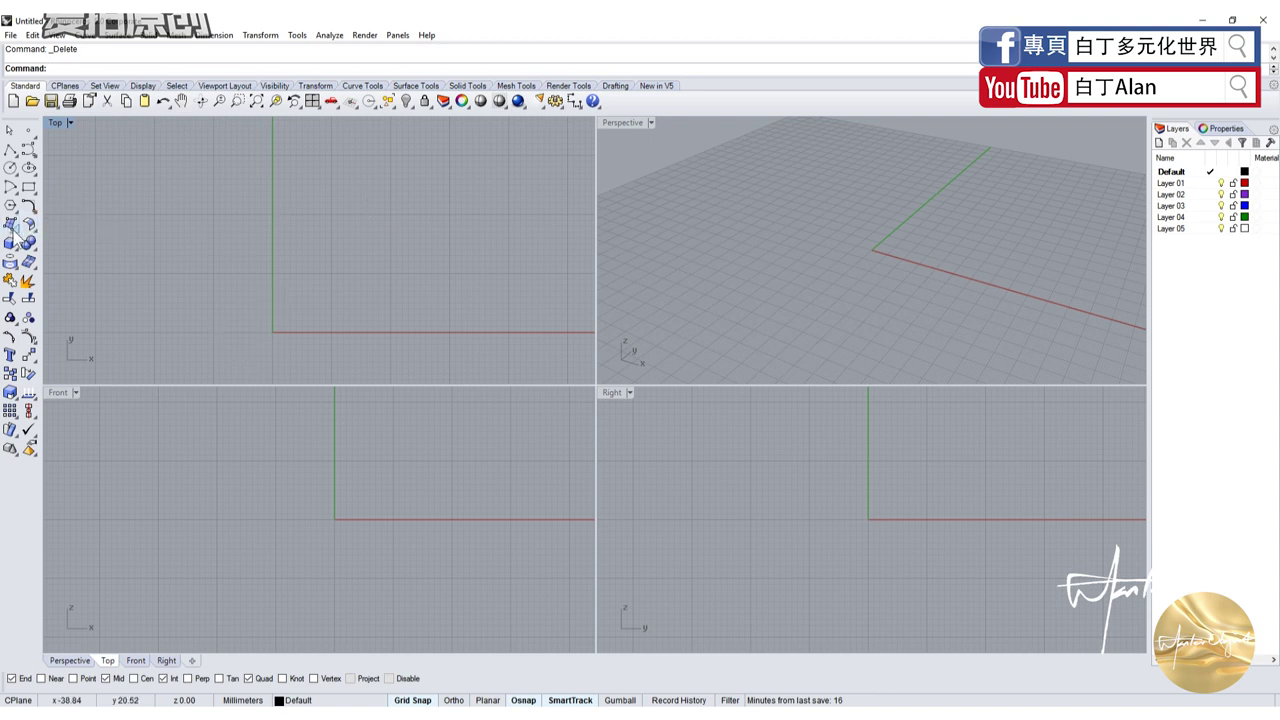
pyautogui.click(15, 232)
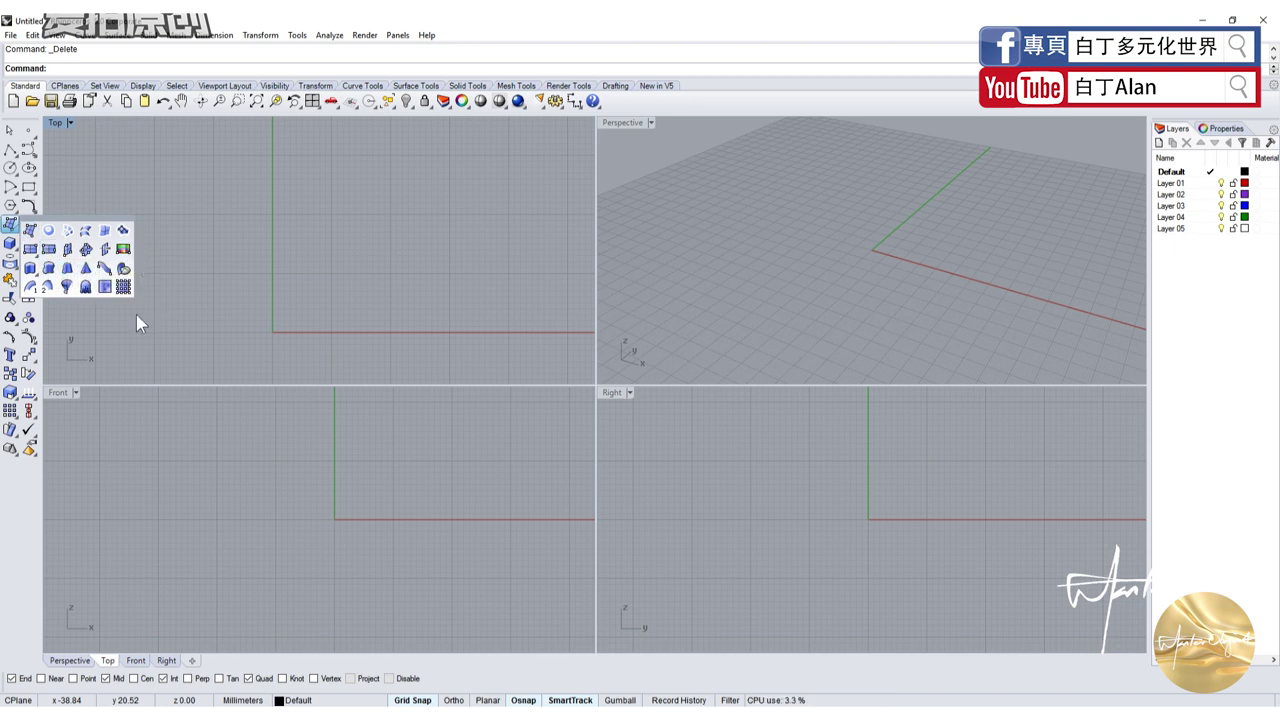
pyautogui.click(206, 320)
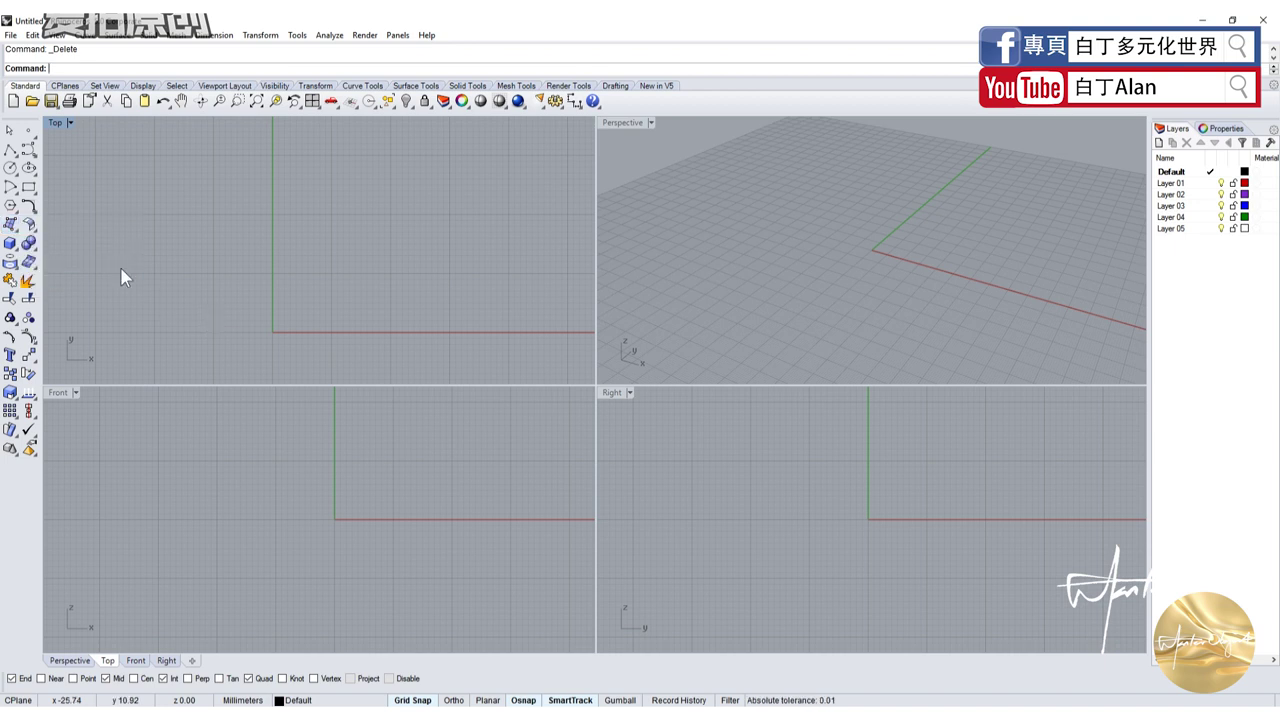
pyautogui.click(12, 187)
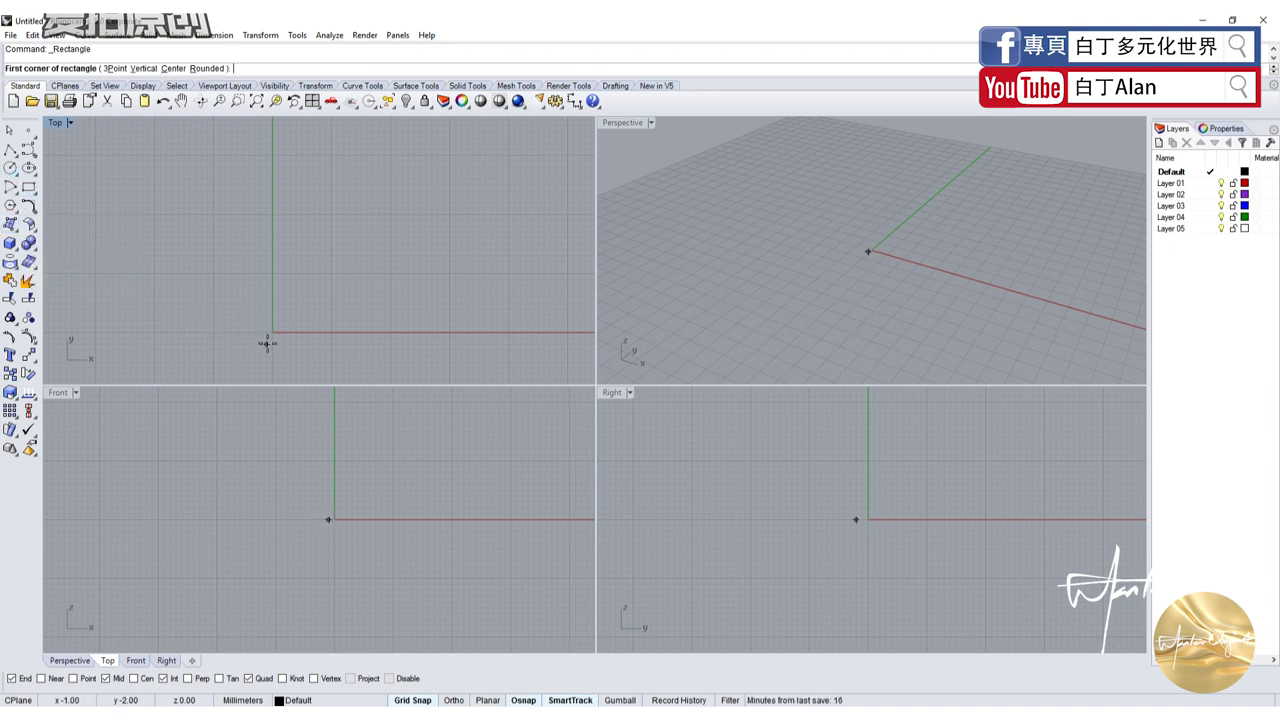
pyautogui.click(272, 332)
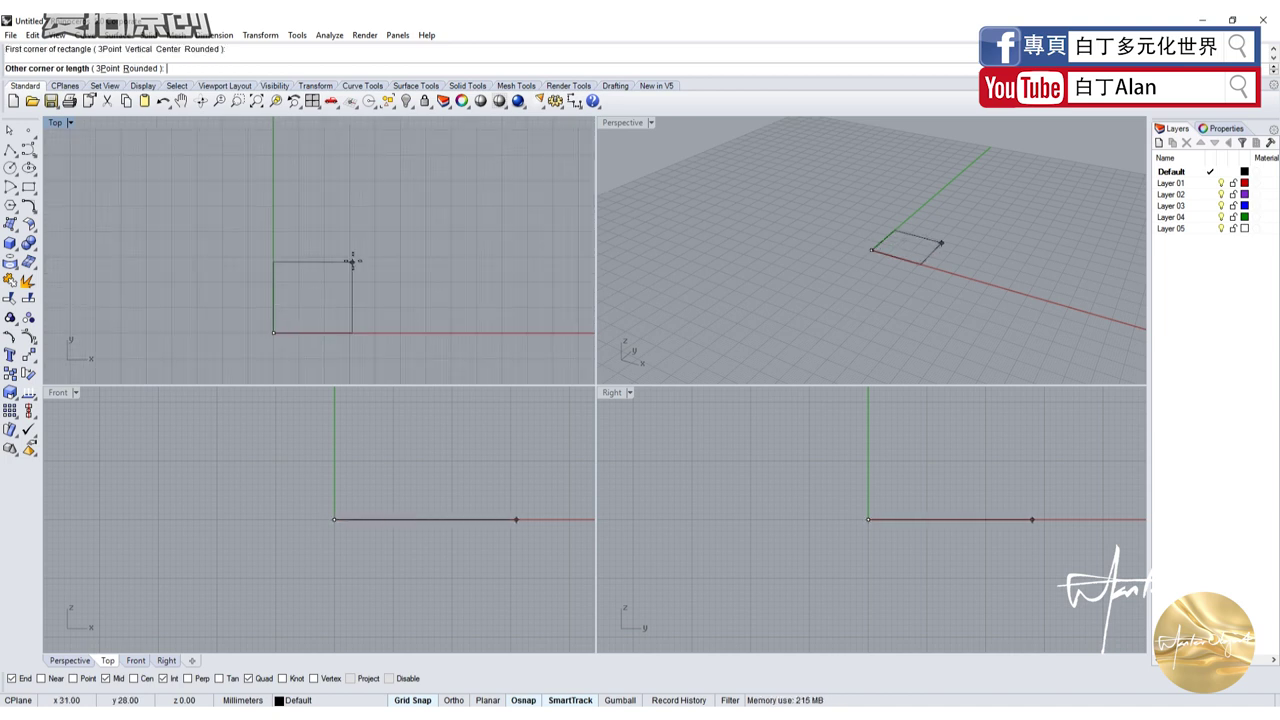
pyautogui.scroll(2, 351, 262)
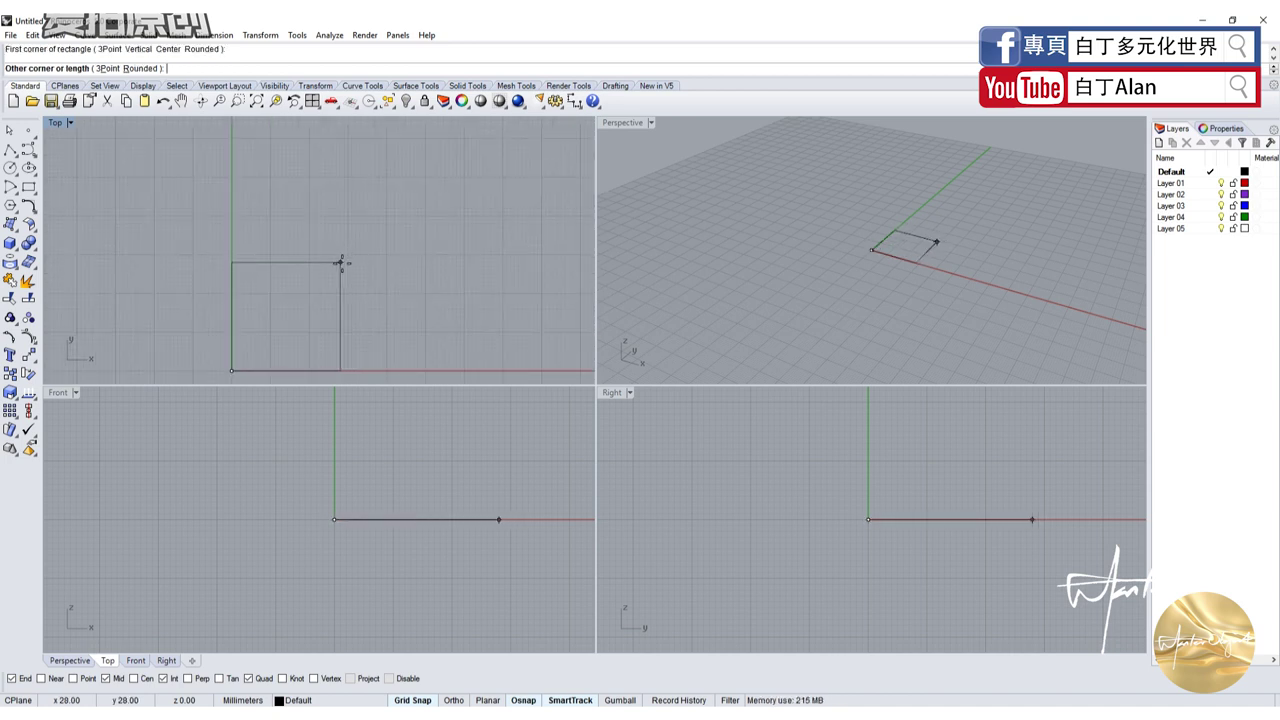
pyautogui.press('Escape')
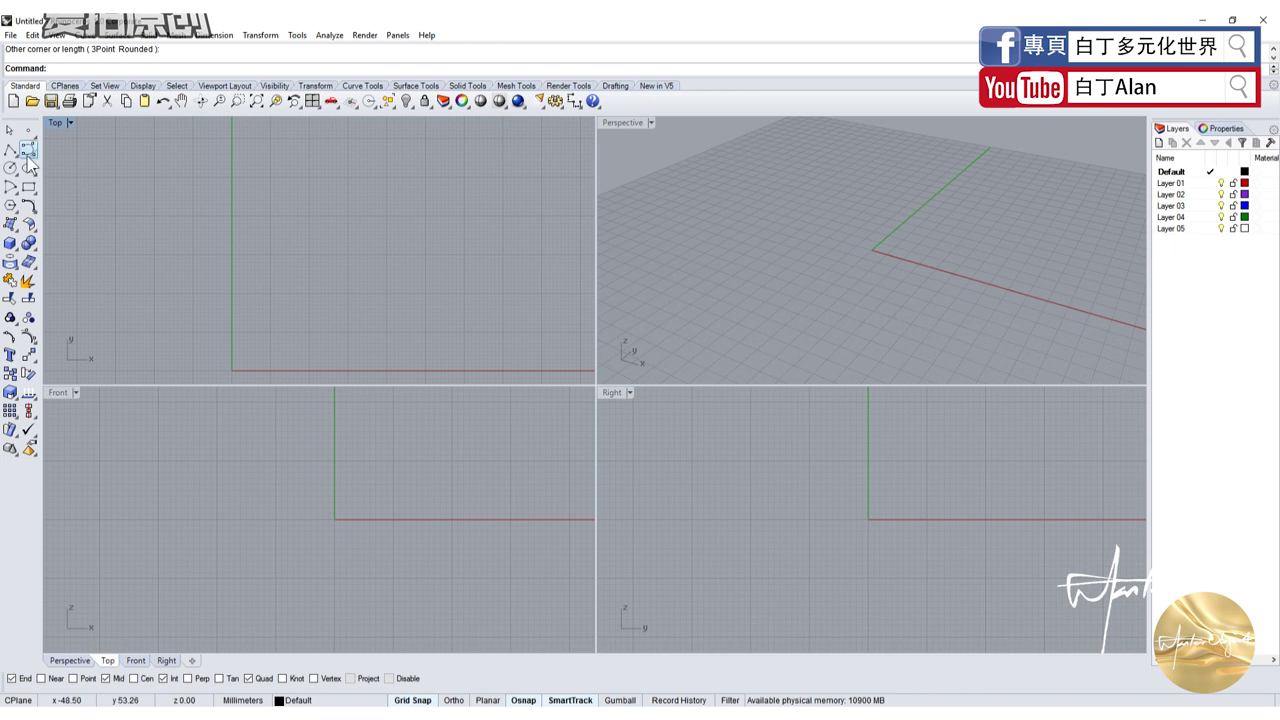
pyautogui.click(28, 149)
# In Front view, draw a control-point curve from the origin that dips below the x-axis and ends on it
pyautogui.click(231, 370)
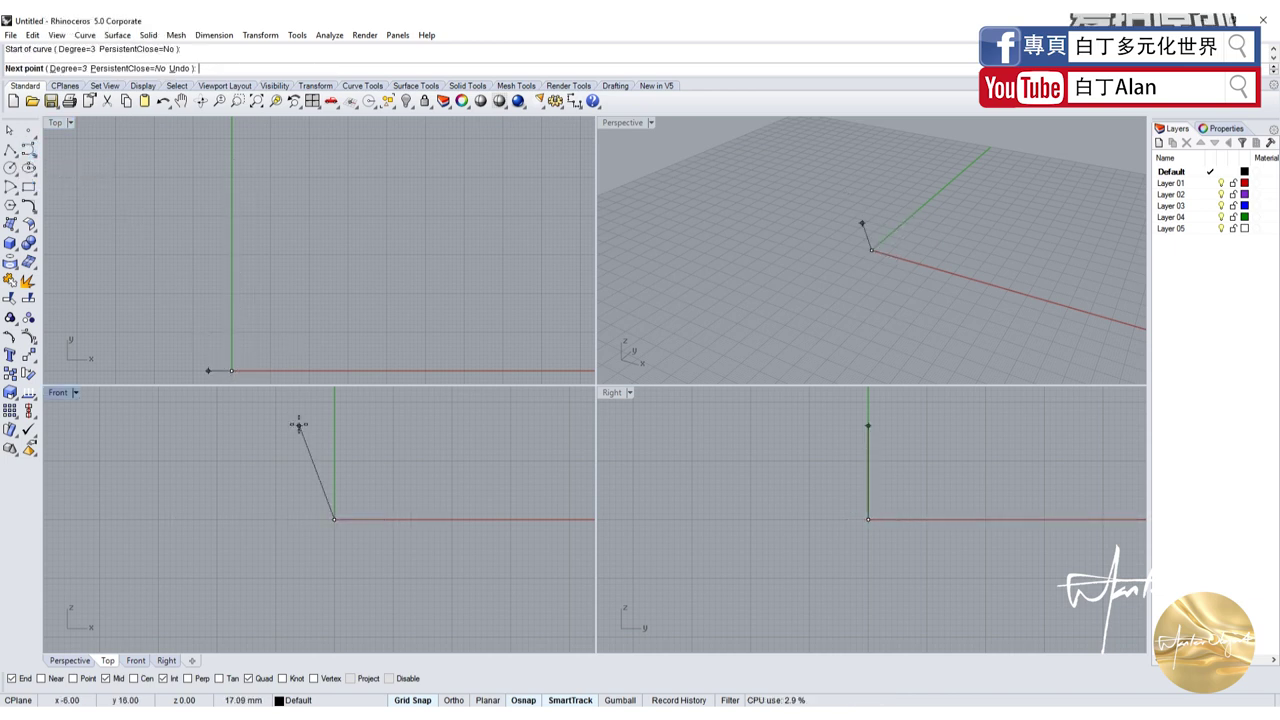
pyautogui.scroll(-2, 253, 513)
pyautogui.moveTo(253, 513); pyautogui.dragTo(189, 480, button='right')
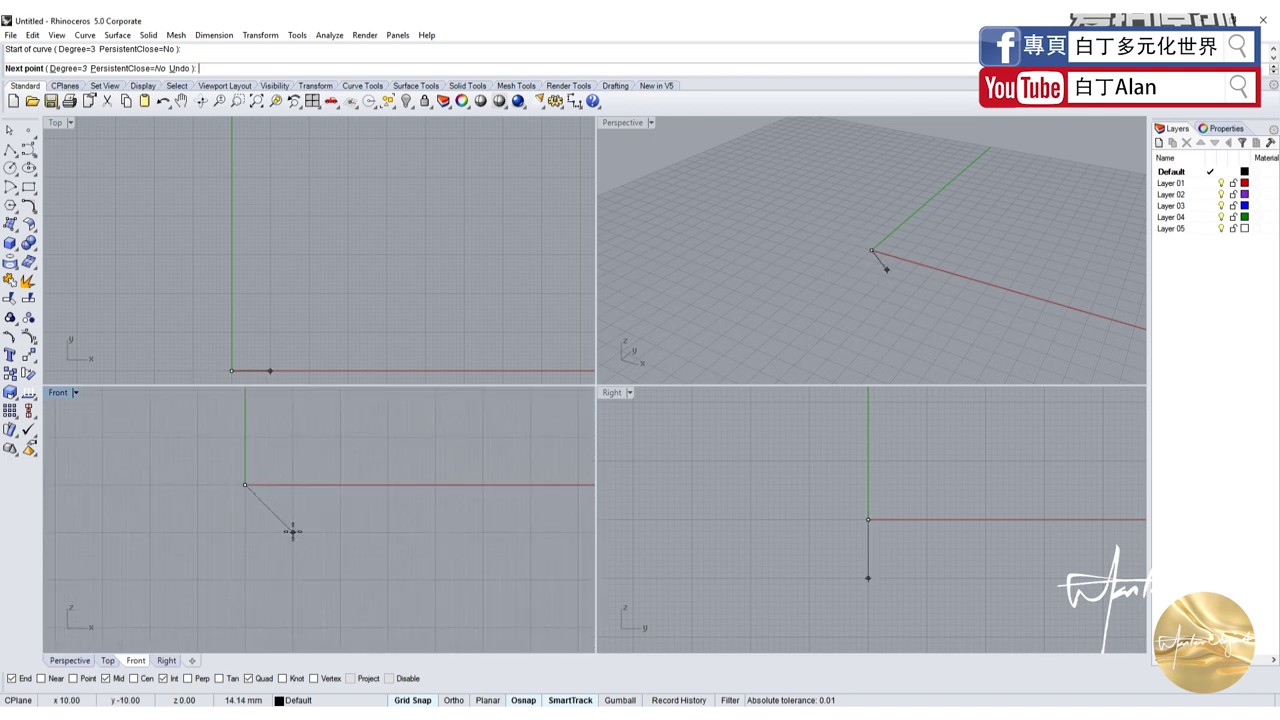
pyautogui.click(292, 531)
pyautogui.click(421, 575)
pyautogui.click(492, 485)
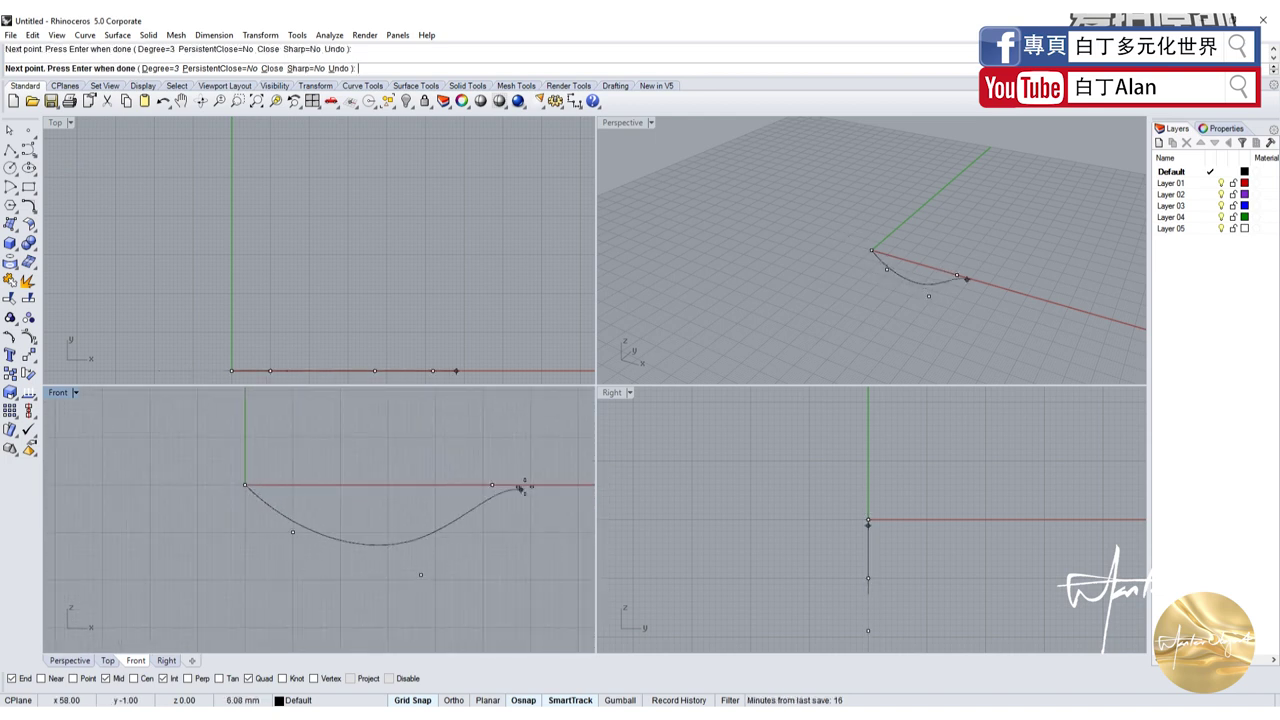
pyautogui.click(578, 485)
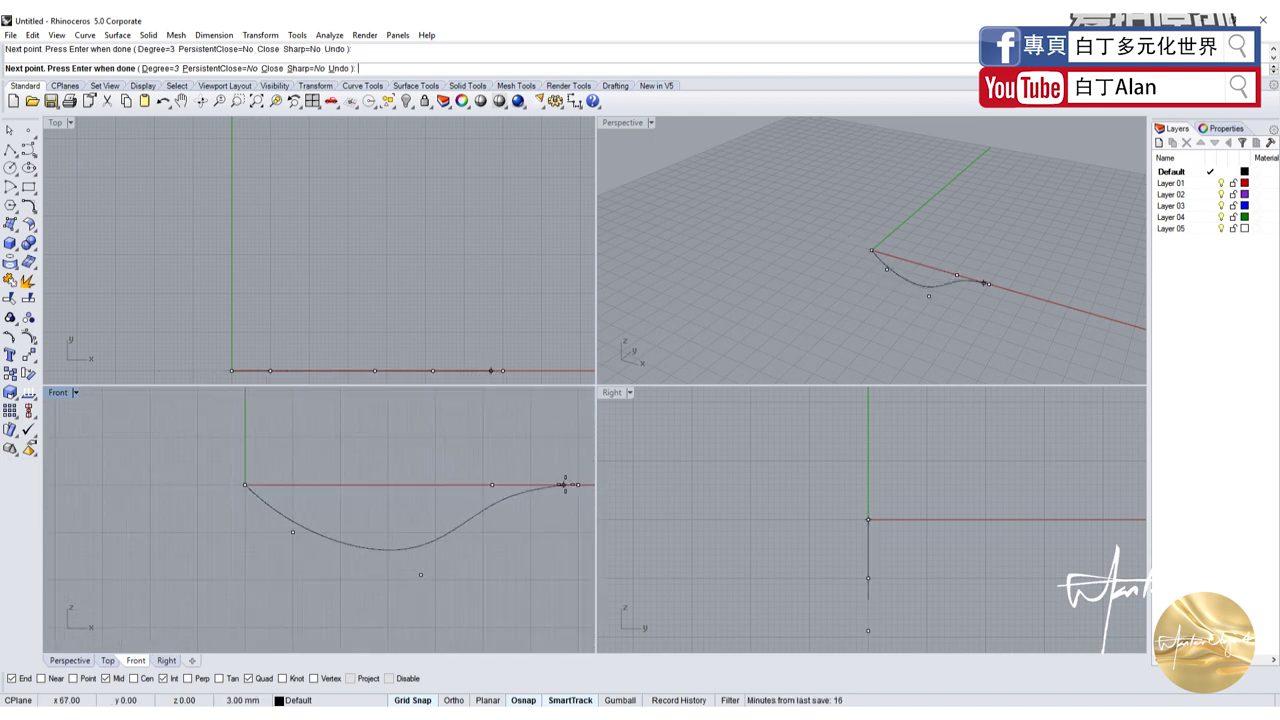
pyautogui.scroll(-5, 267, 496)
pyautogui.press('Return')
pyautogui.scroll(-5, 327, 293)
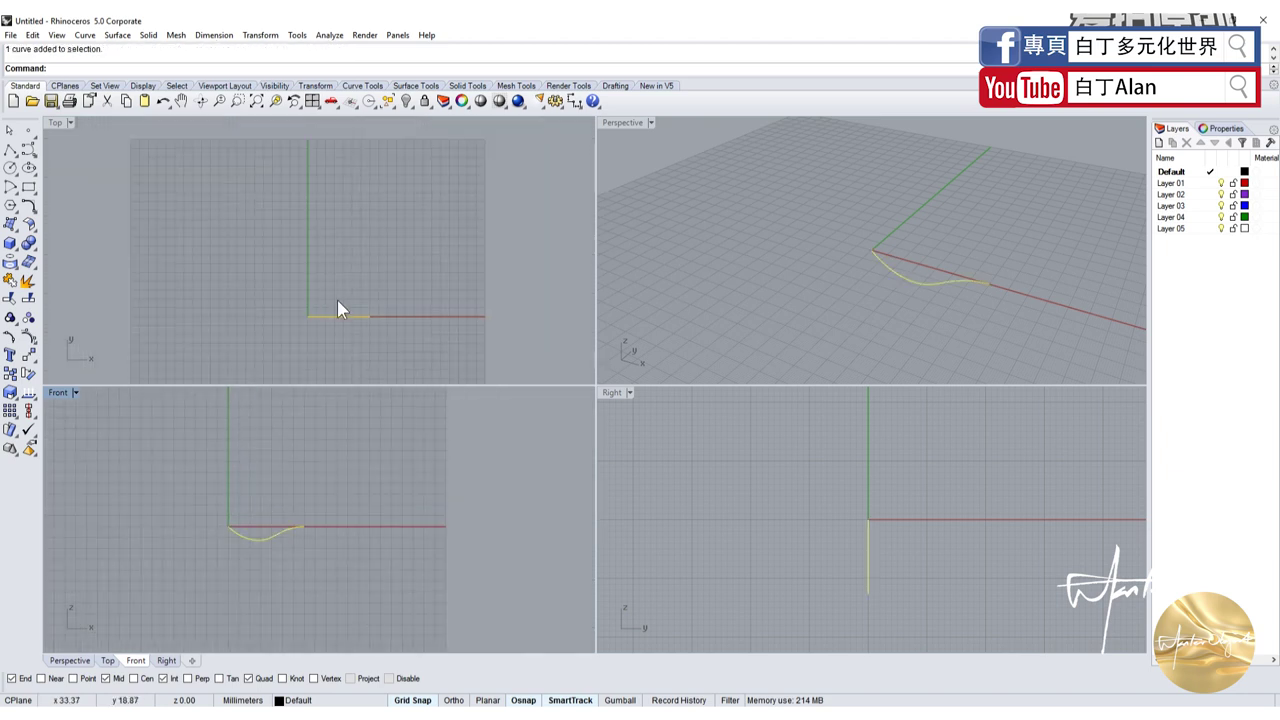
# Copy the wavy curve along the y-axis in Top view
pyautogui.click(10, 373)
pyautogui.click(370, 316)
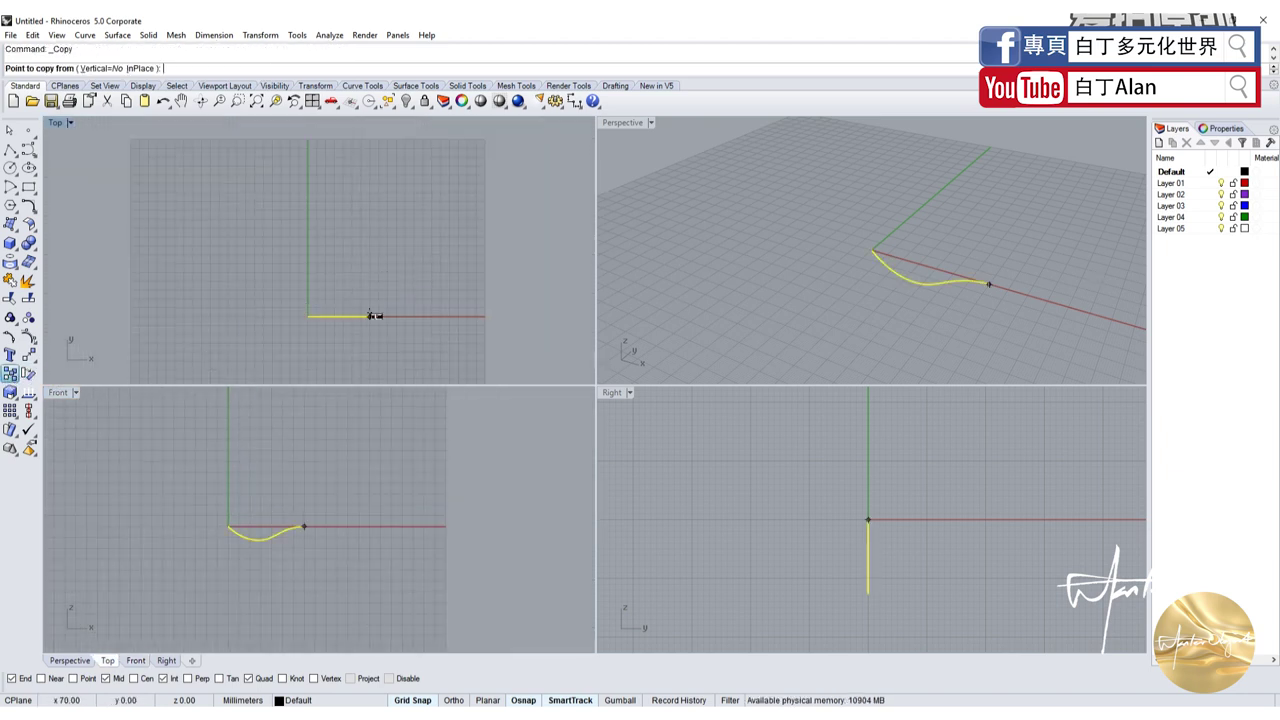
pyautogui.click(370, 252)
pyautogui.press('Return')
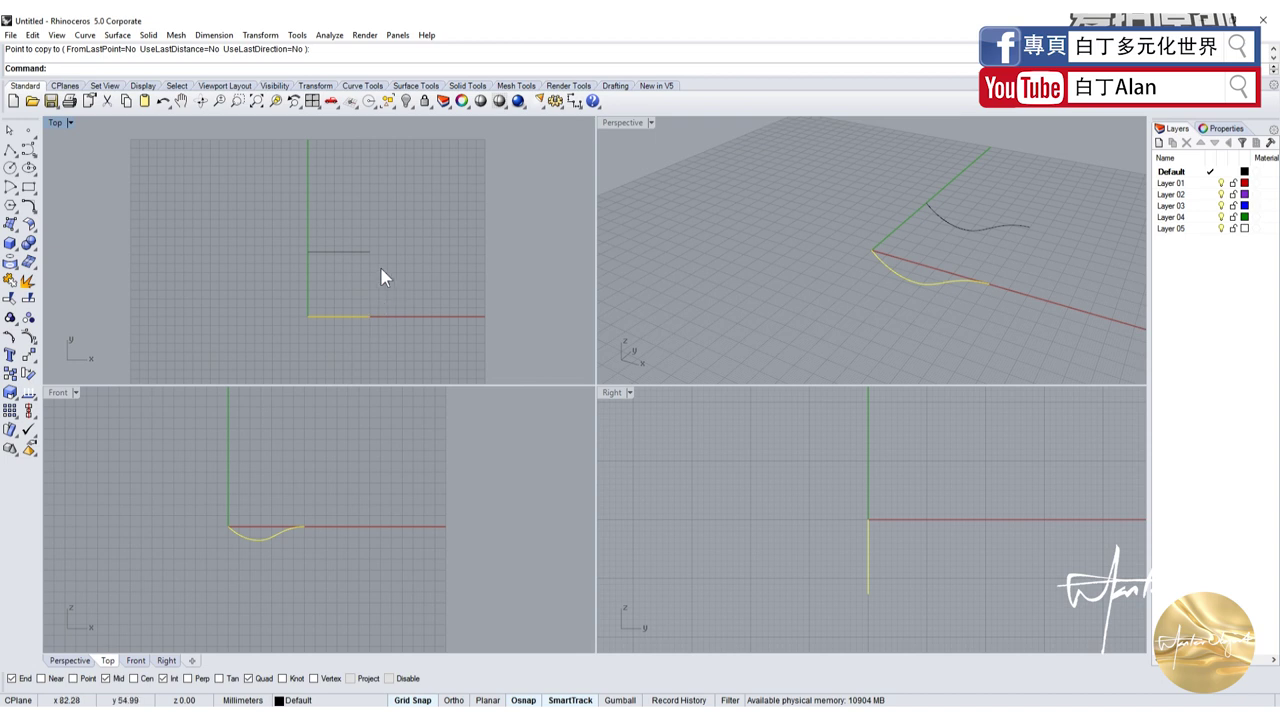
# Maximize the Perspective view, deselect the curves, and orbit around them
pyautogui.doubleClick(619, 123)
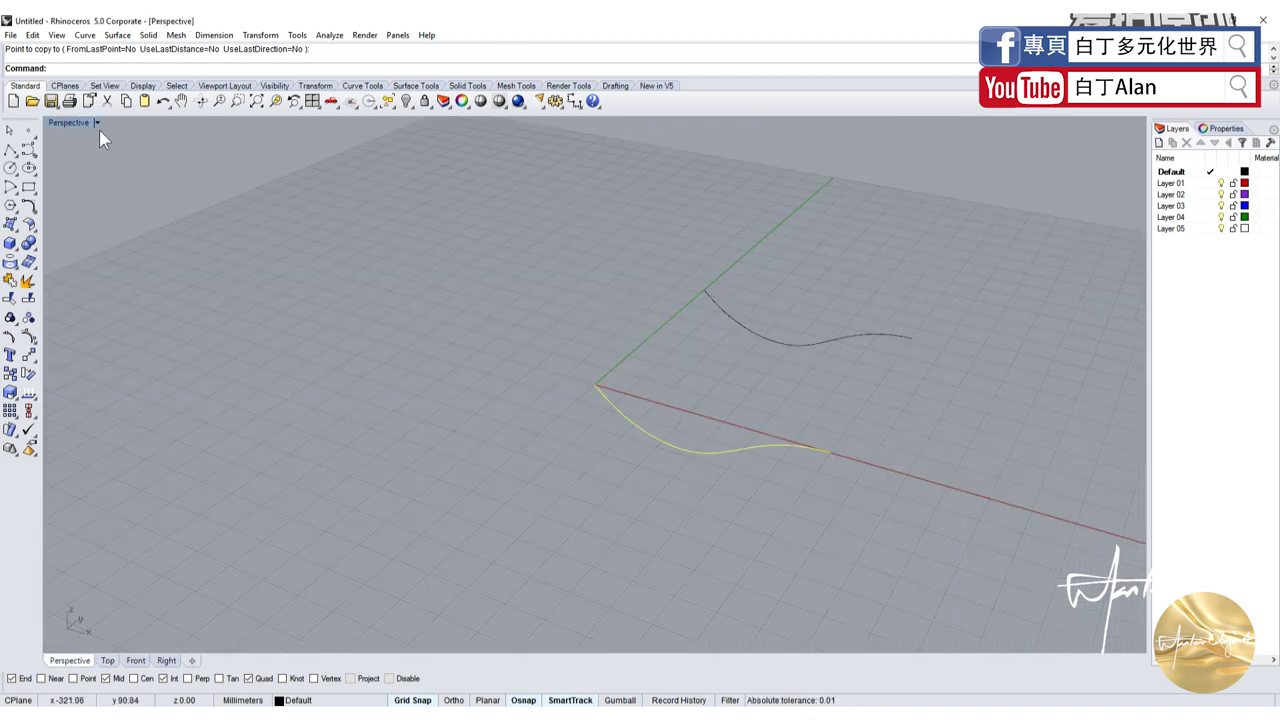
pyautogui.doubleClick(62, 123)
pyautogui.doubleClick(608, 129)
pyautogui.click(811, 387)
pyautogui.moveTo(985, 405); pyautogui.dragTo(514, 309, button='right')
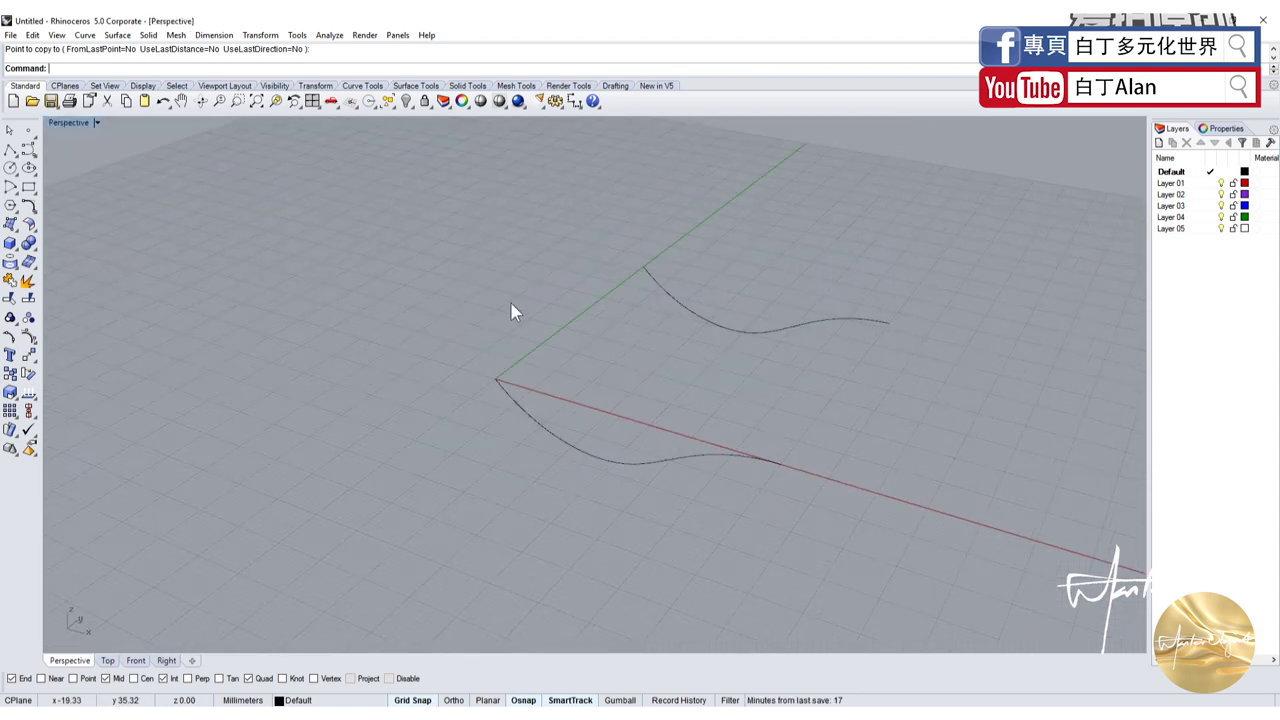
pyautogui.click(10, 149)
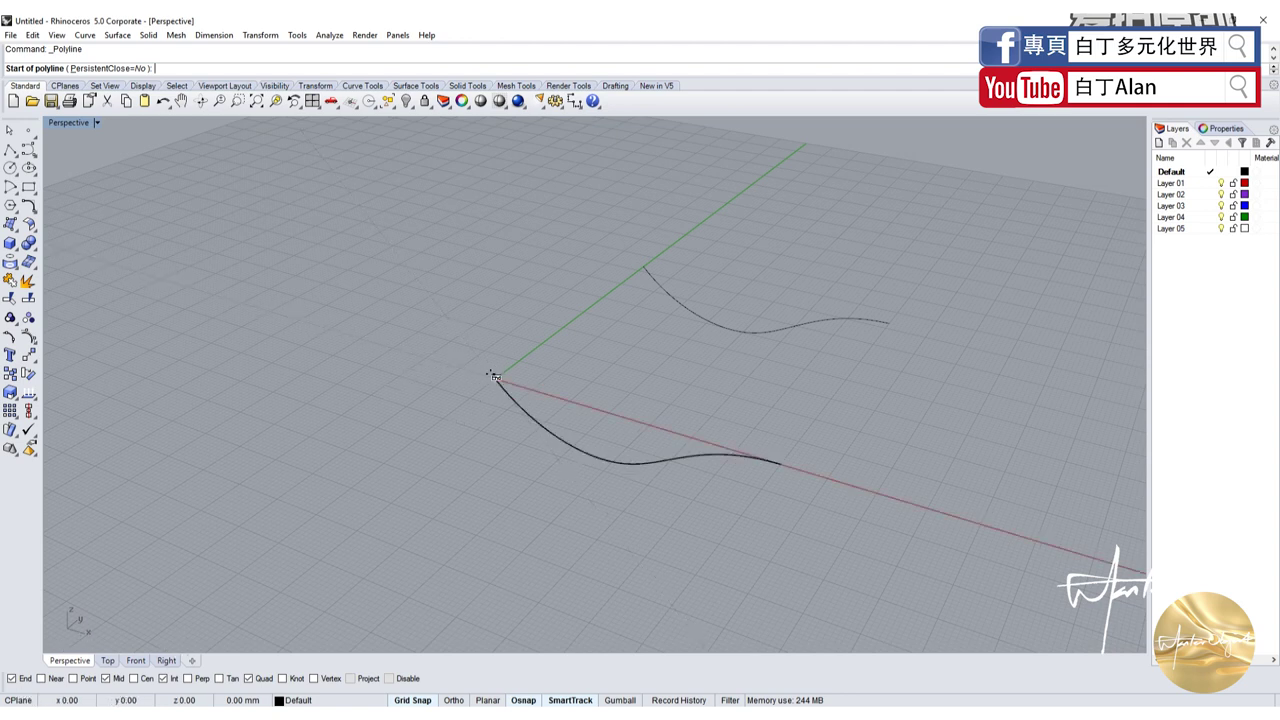
# Draw two straight polylines: origin to the upper curve's start, and lower curve's end to upper curve's end
pyautogui.click(495, 379)
pyautogui.click(645, 262)
pyautogui.press('Return')
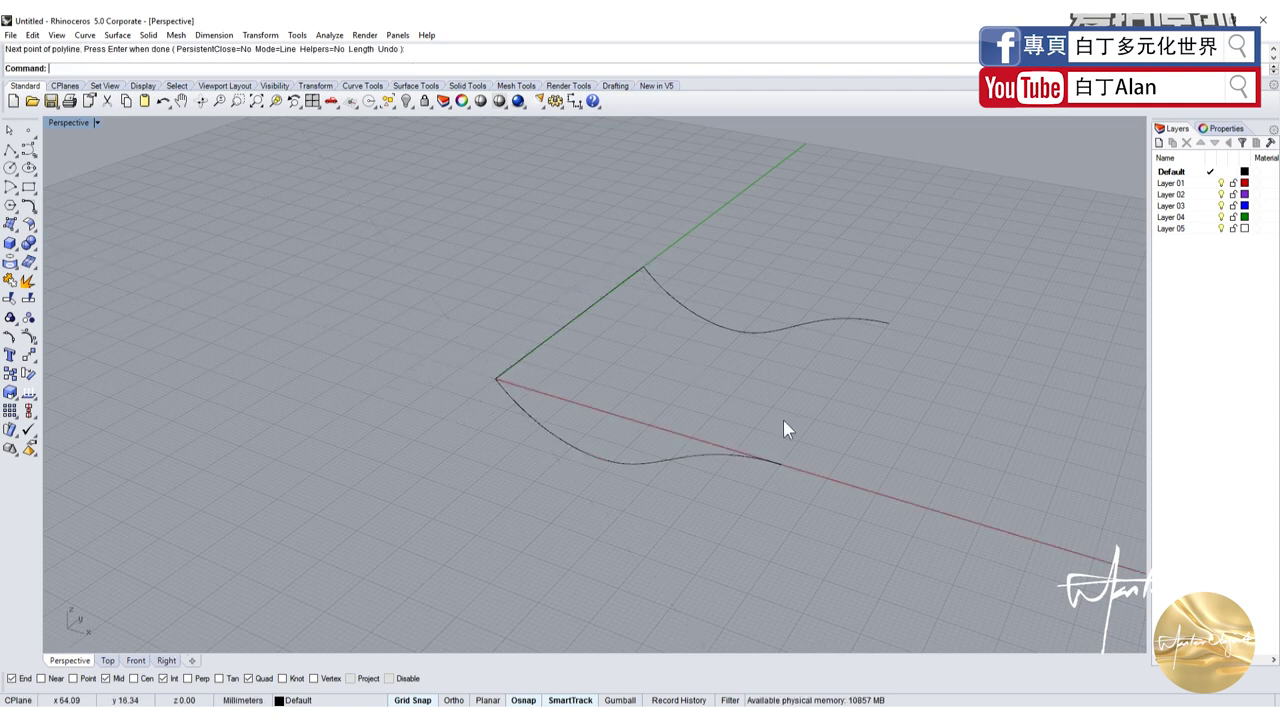
pyautogui.press('Return')
pyautogui.click(783, 465)
pyautogui.click(888, 322)
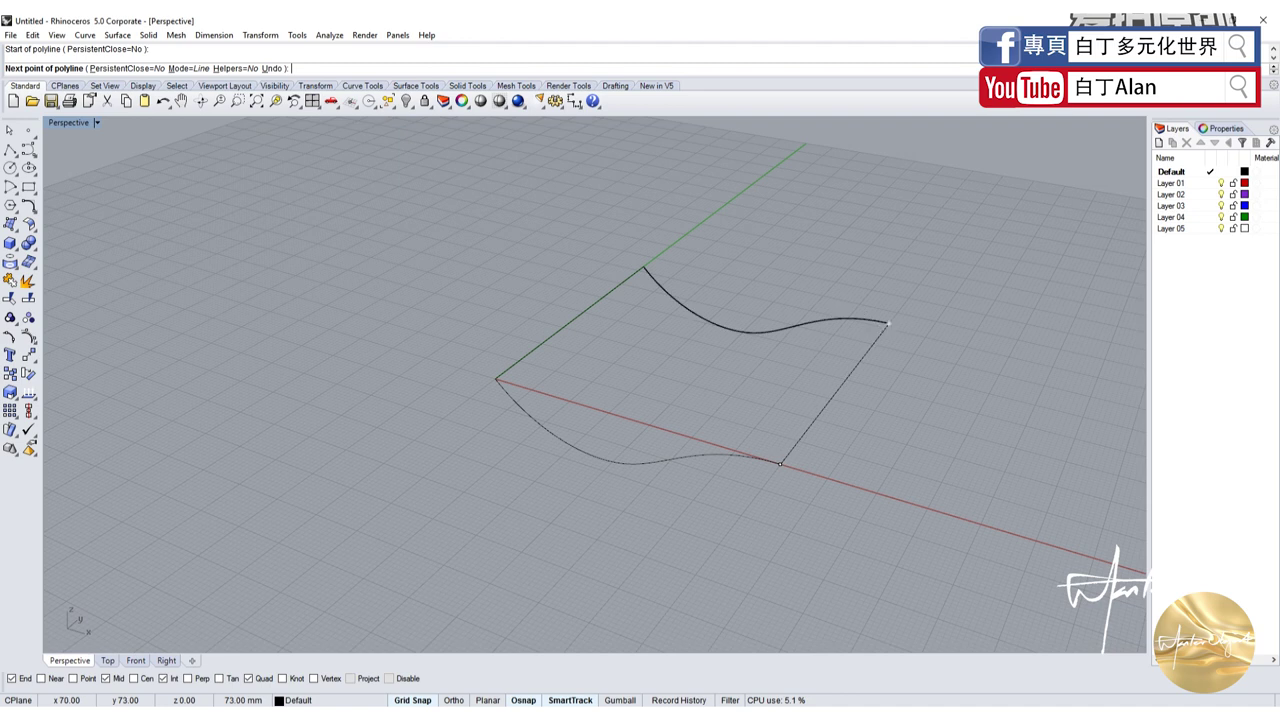
pyautogui.press('Return')
pyautogui.click(16, 229)
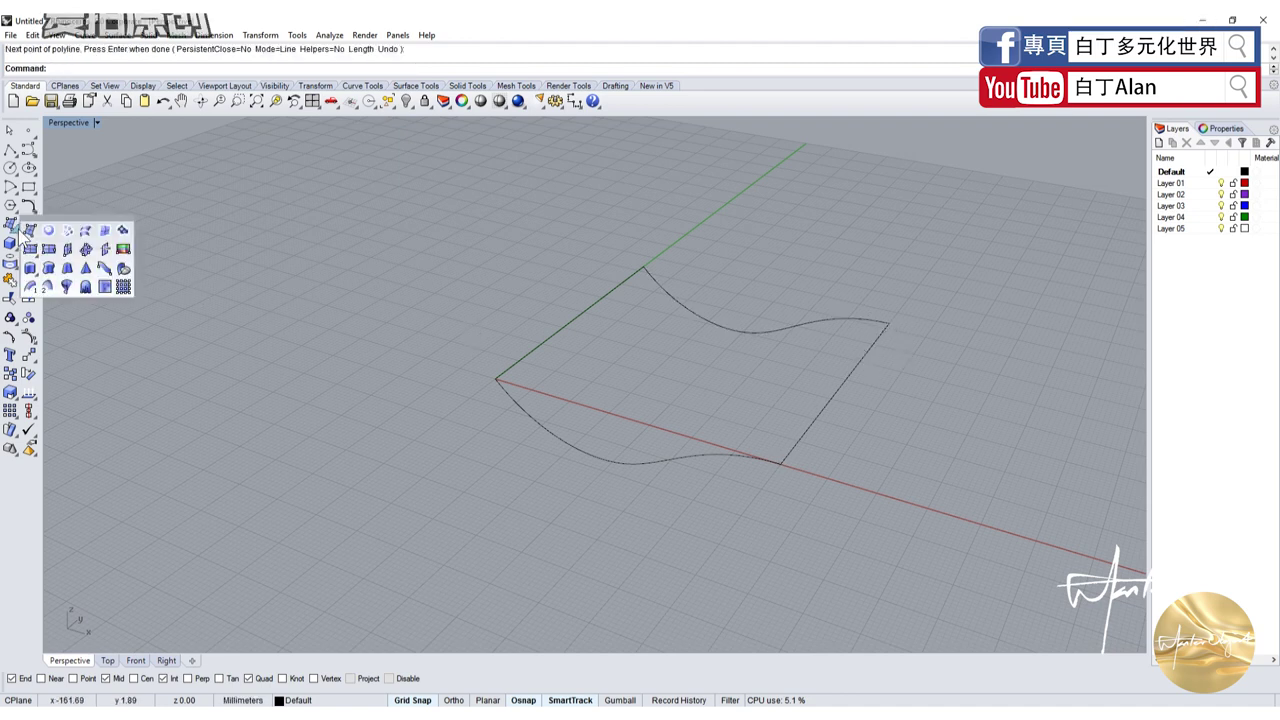
pyautogui.click(47, 287)
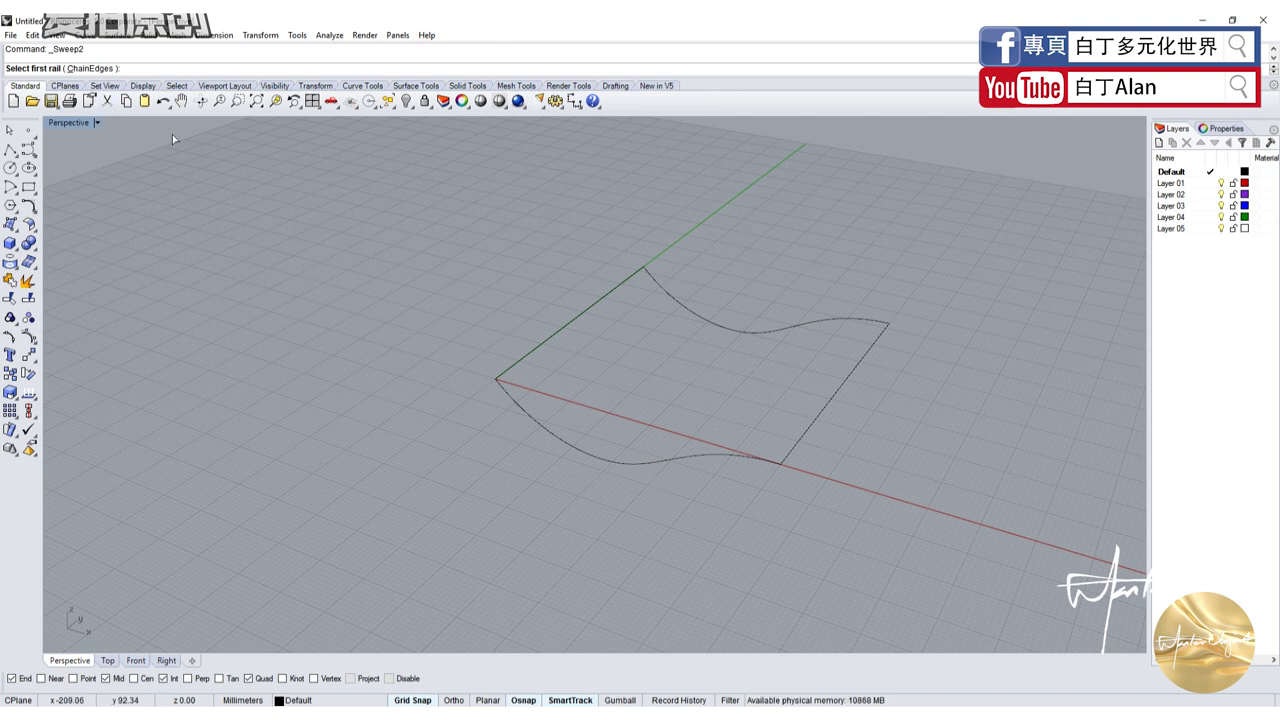
pyautogui.click(716, 462)
pyautogui.click(806, 330)
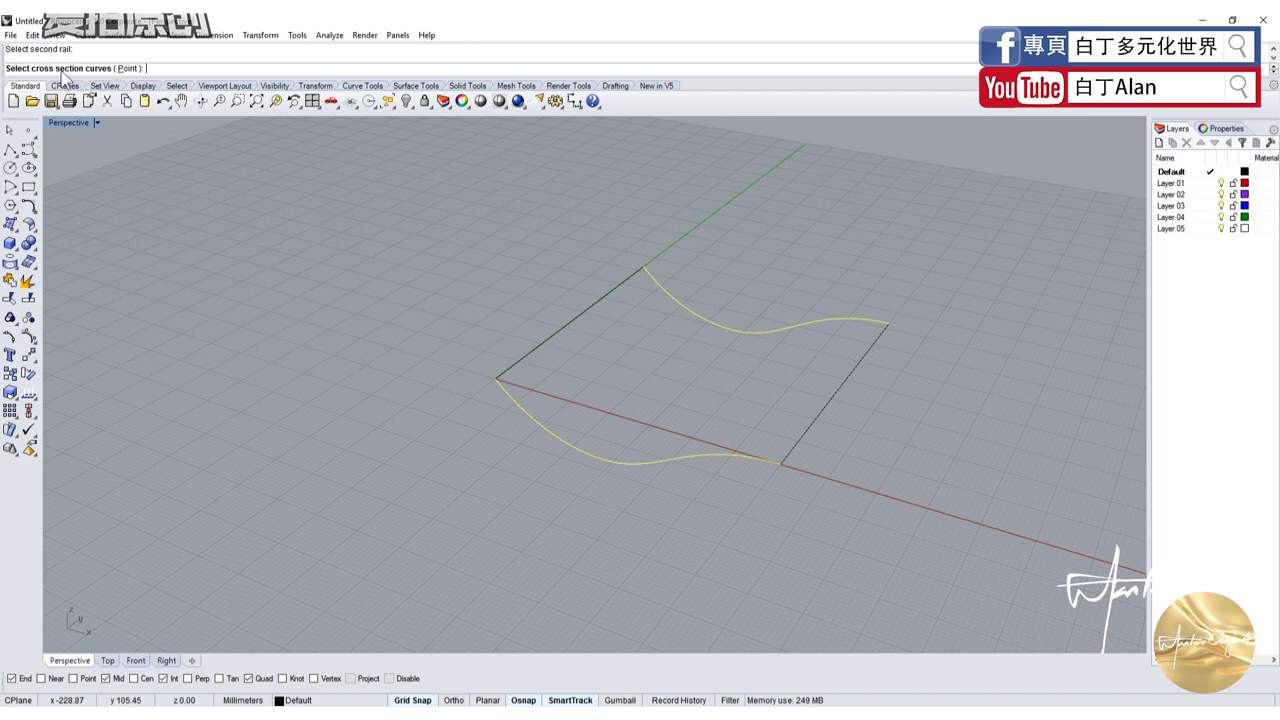
pyautogui.click(843, 389)
pyautogui.press('Return')
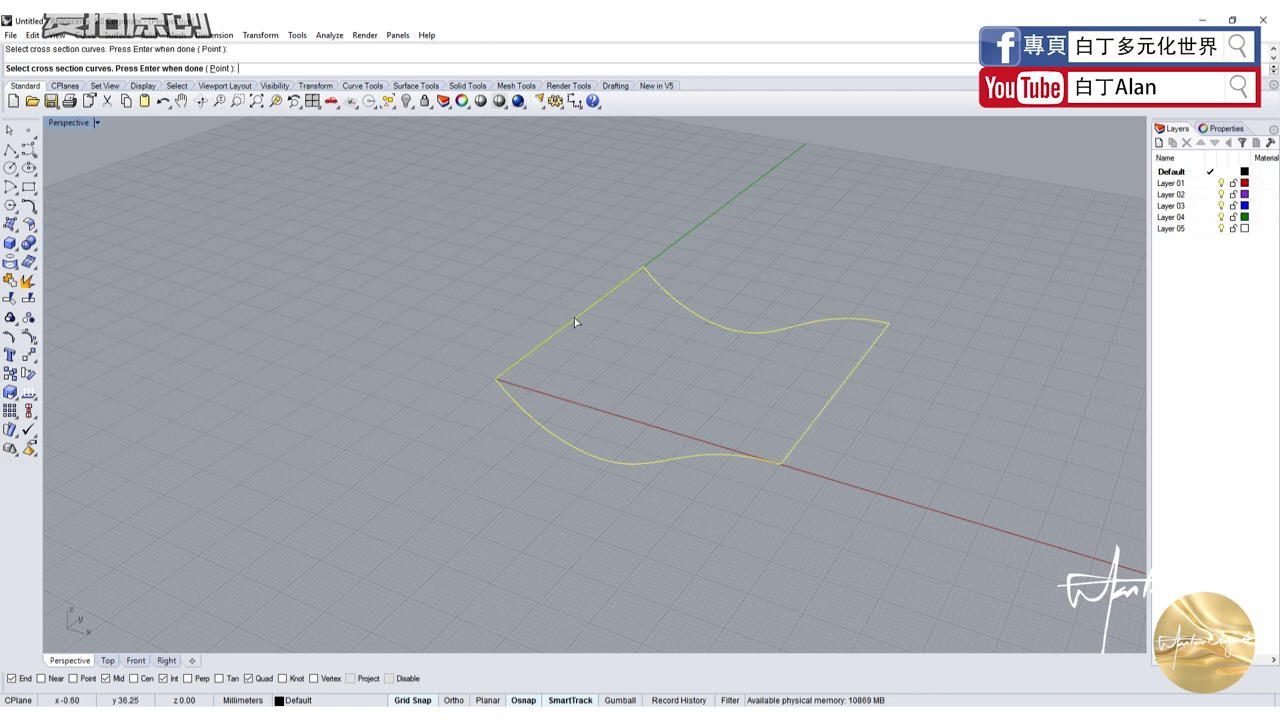
pyautogui.click(68, 122)
pyautogui.click(70, 168)
pyautogui.moveTo(643, 406)
pyautogui.mouseDown(button='right')
pyautogui.moveTo(604, 413)
pyautogui.moveTo(751, 404)
pyautogui.moveTo(689, 385)
pyautogui.mouseUp(button='right')
pyautogui.click(689, 385)
pyautogui.press('Escape')
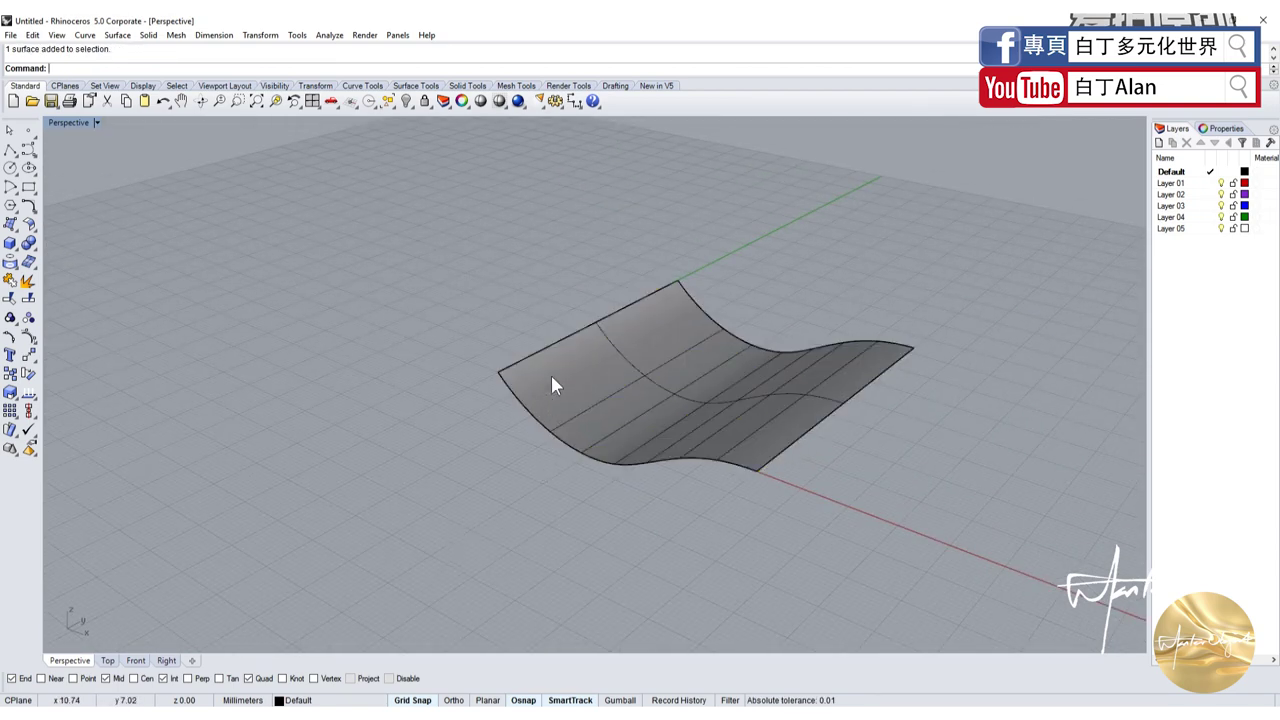
pyautogui.click(685, 428)
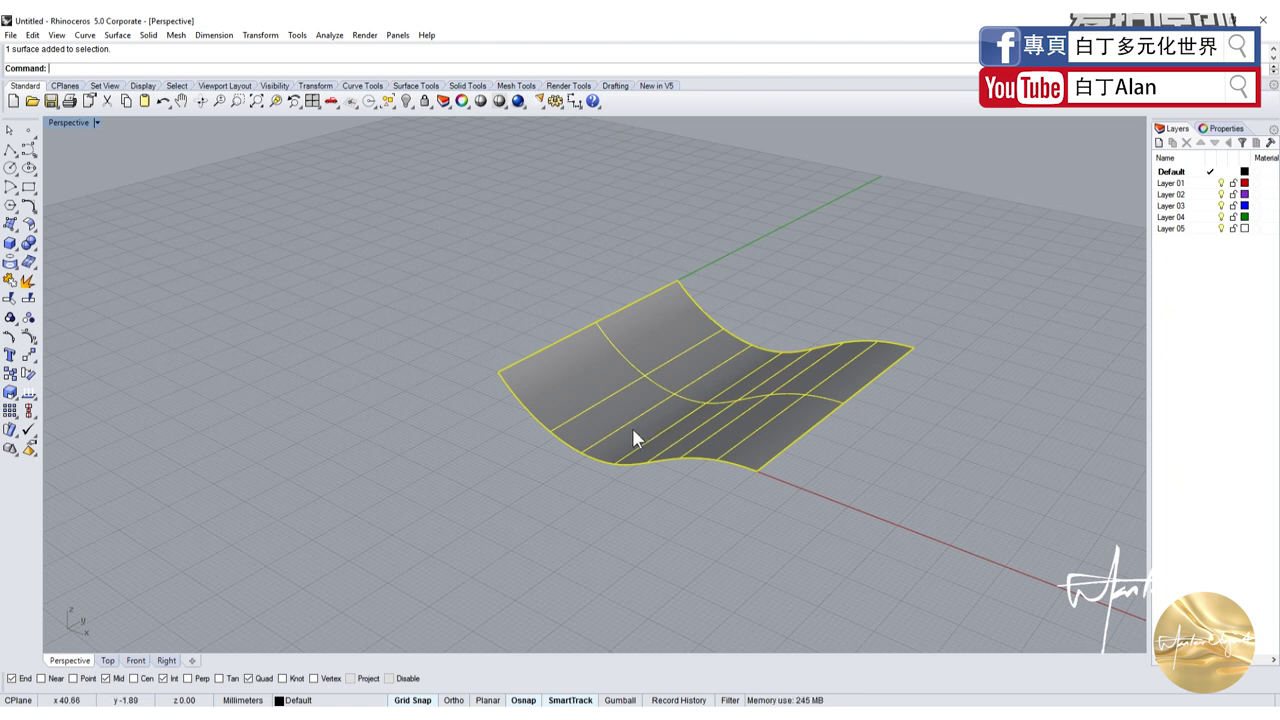
pyautogui.press('Escape')
pyautogui.click(679, 470)
pyautogui.moveTo(679, 470); pyautogui.dragTo(688, 517)
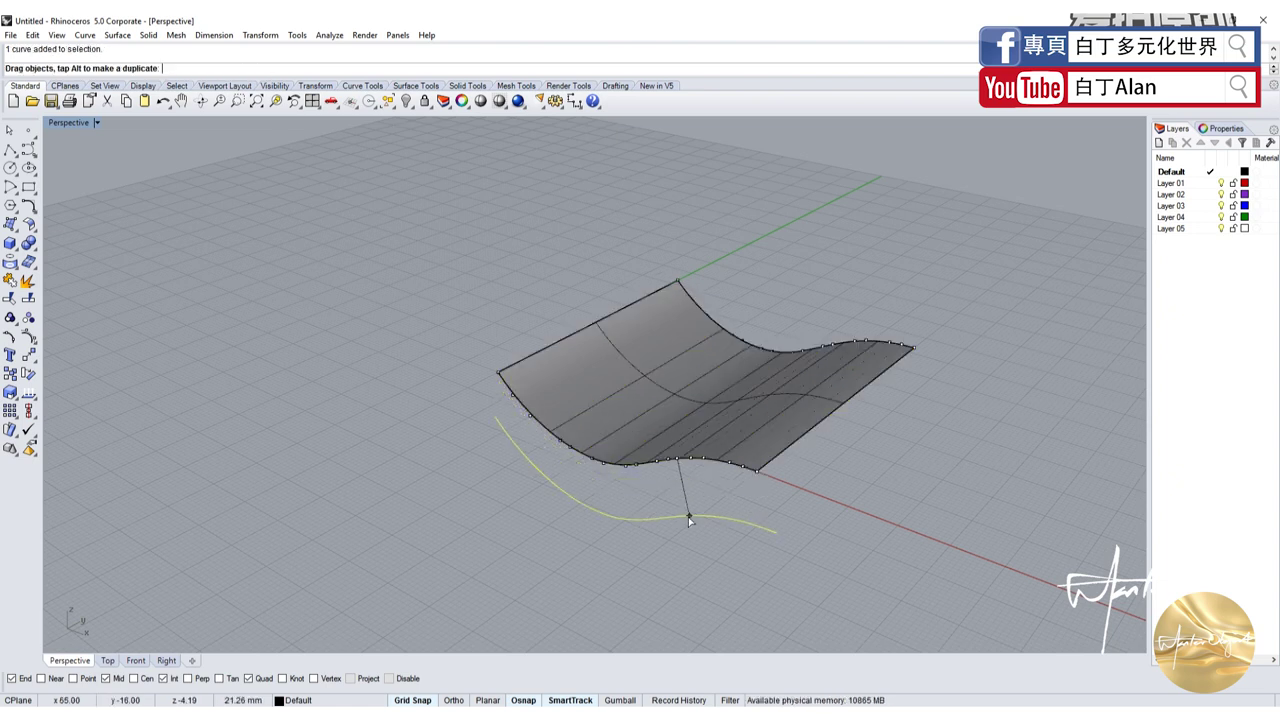
pyautogui.hotkey('ctrl', 'z')
pyautogui.press('Escape')
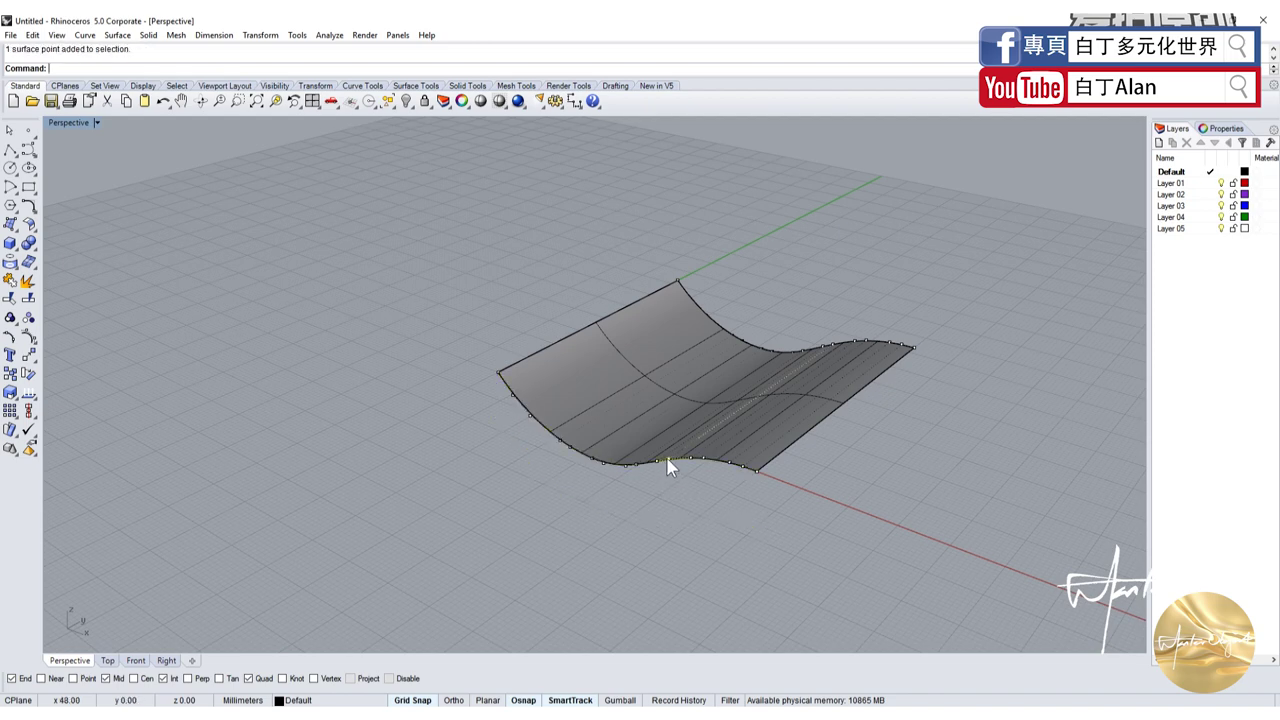
pyautogui.moveTo(669, 466); pyautogui.dragTo(683, 598)
pyautogui.moveTo(683, 598)
pyautogui.mouseDown(button='right')
pyautogui.moveTo(863, 571)
pyautogui.moveTo(771, 600)
pyautogui.moveTo(737, 409)
pyautogui.moveTo(665, 400)
pyautogui.mouseUp(button='right')
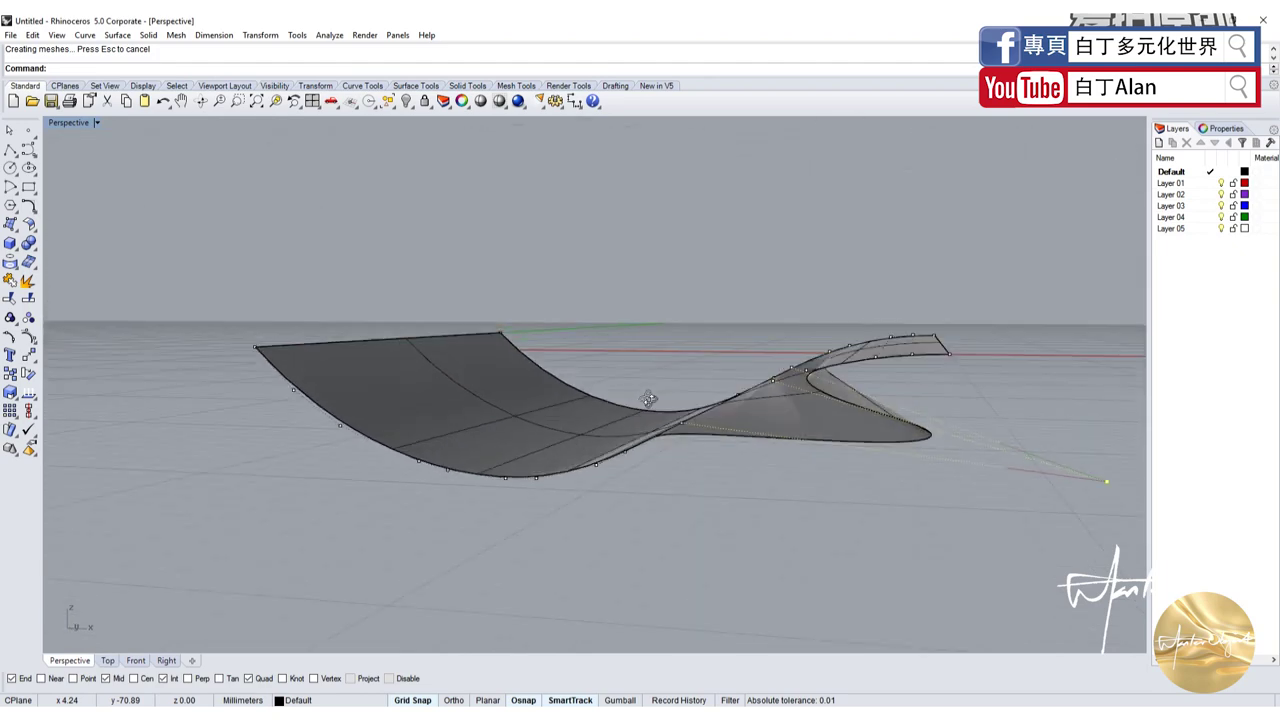
pyautogui.hotkey('ctrl', 'z')
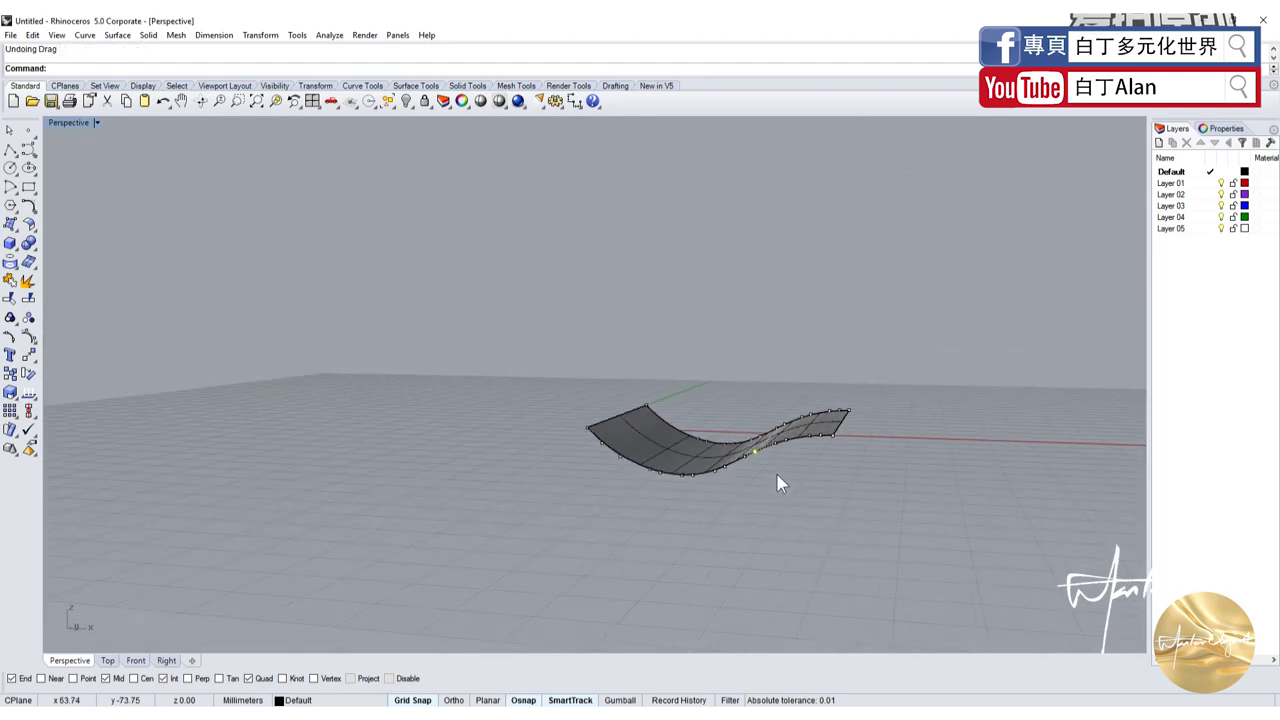
pyautogui.moveTo(780, 480); pyautogui.dragTo(749, 565, button='right')
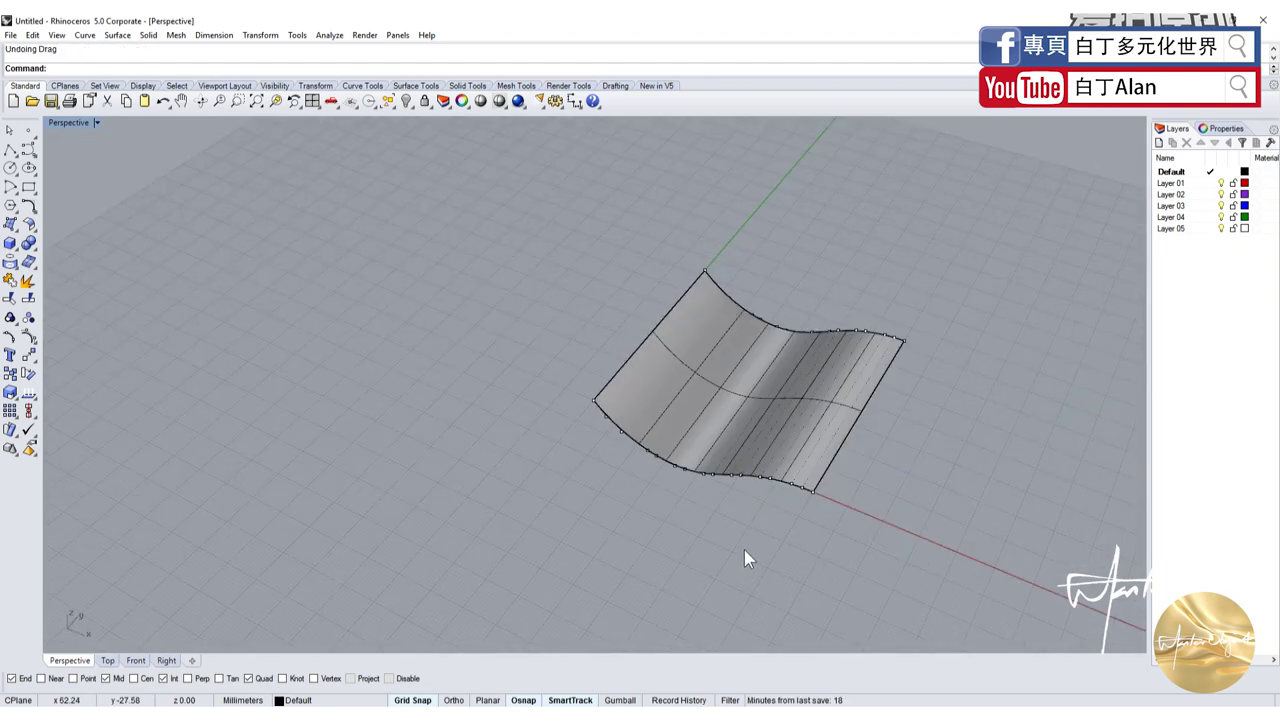
pyautogui.click(744, 558)
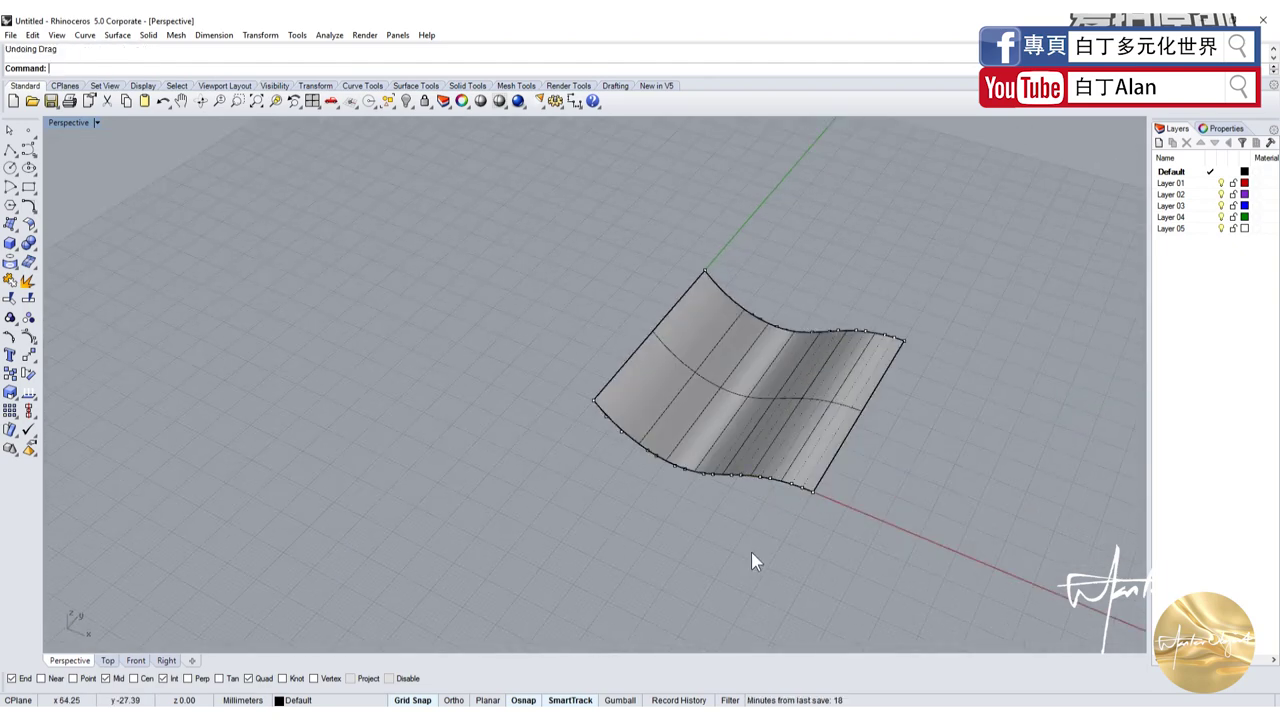
pyautogui.click(794, 418)
pyautogui.press('Delete')
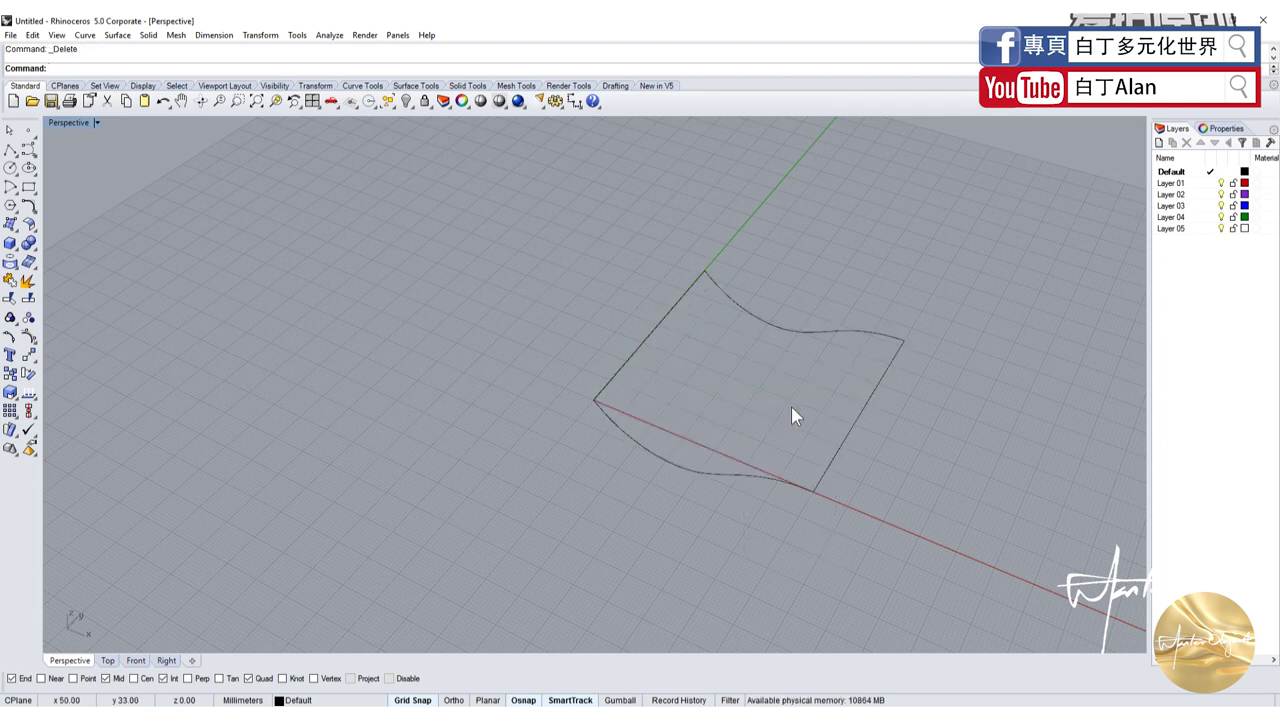
# Sweep 2 Rails using the two straight lines as rails and the wavy curves as cross sections
pyautogui.click(12, 228)
pyautogui.click(16, 240)
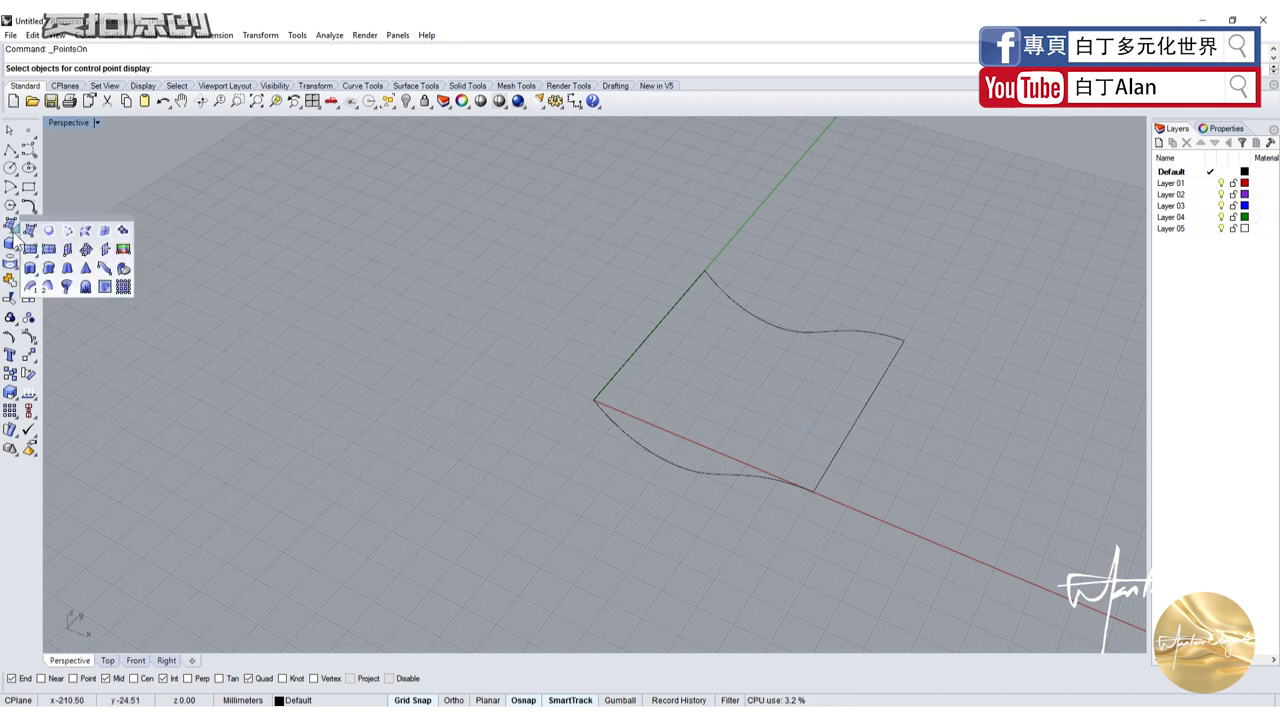
pyautogui.click(40, 280)
pyautogui.click(647, 349)
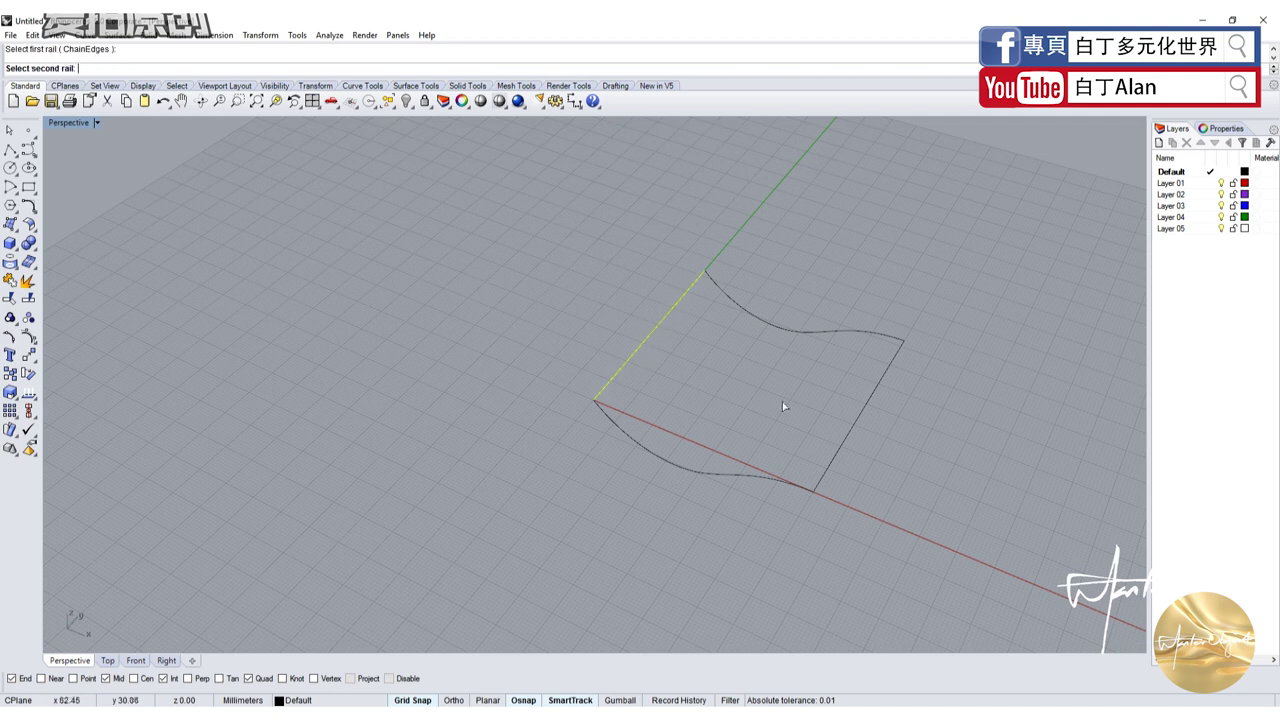
pyautogui.click(856, 420)
pyautogui.click(800, 331)
pyautogui.click(728, 474)
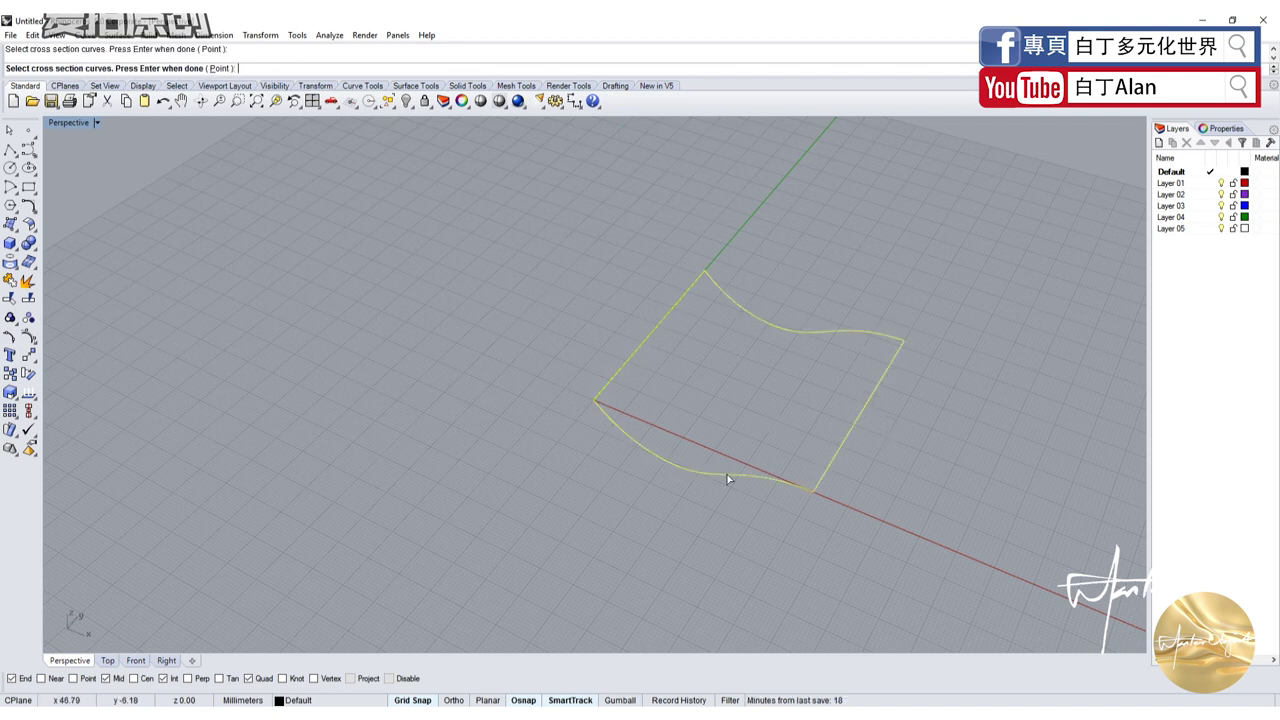
pyautogui.press('Return')
pyautogui.click(795, 467)
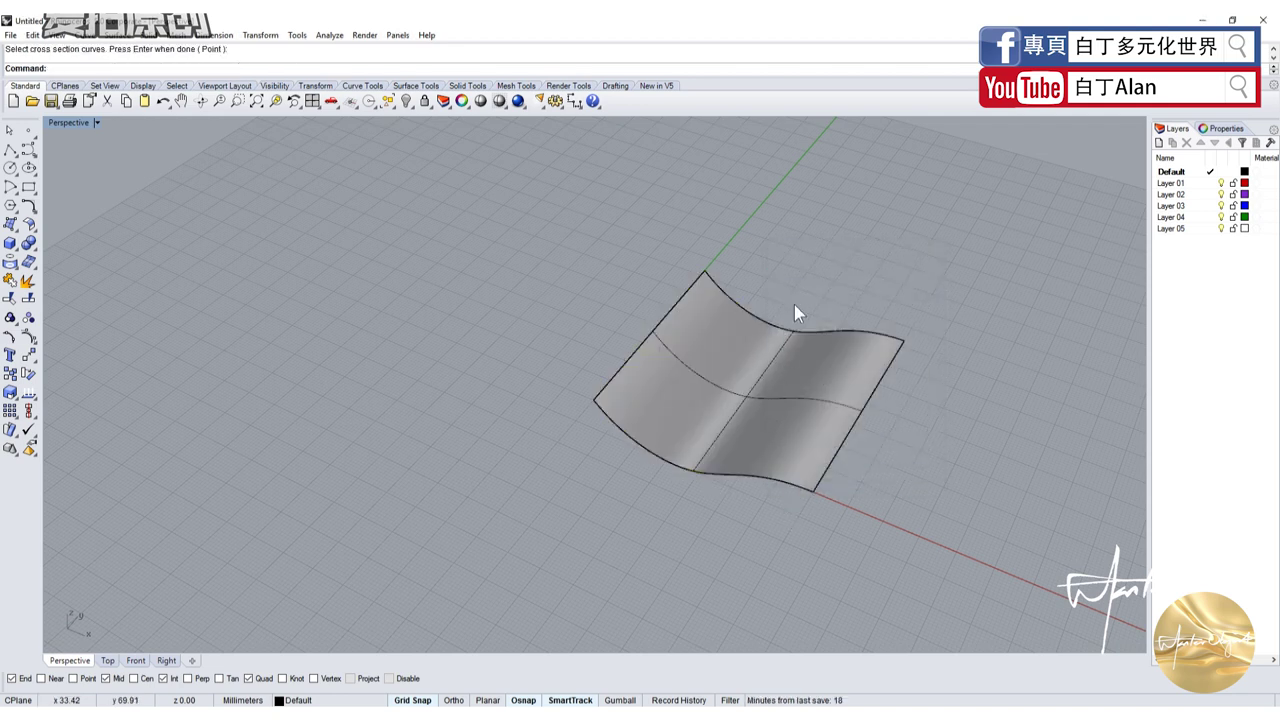
# Select the new surface, then pick at its lower-left edge and nearby curves
pyautogui.click(722, 420)
pyautogui.click(601, 578)
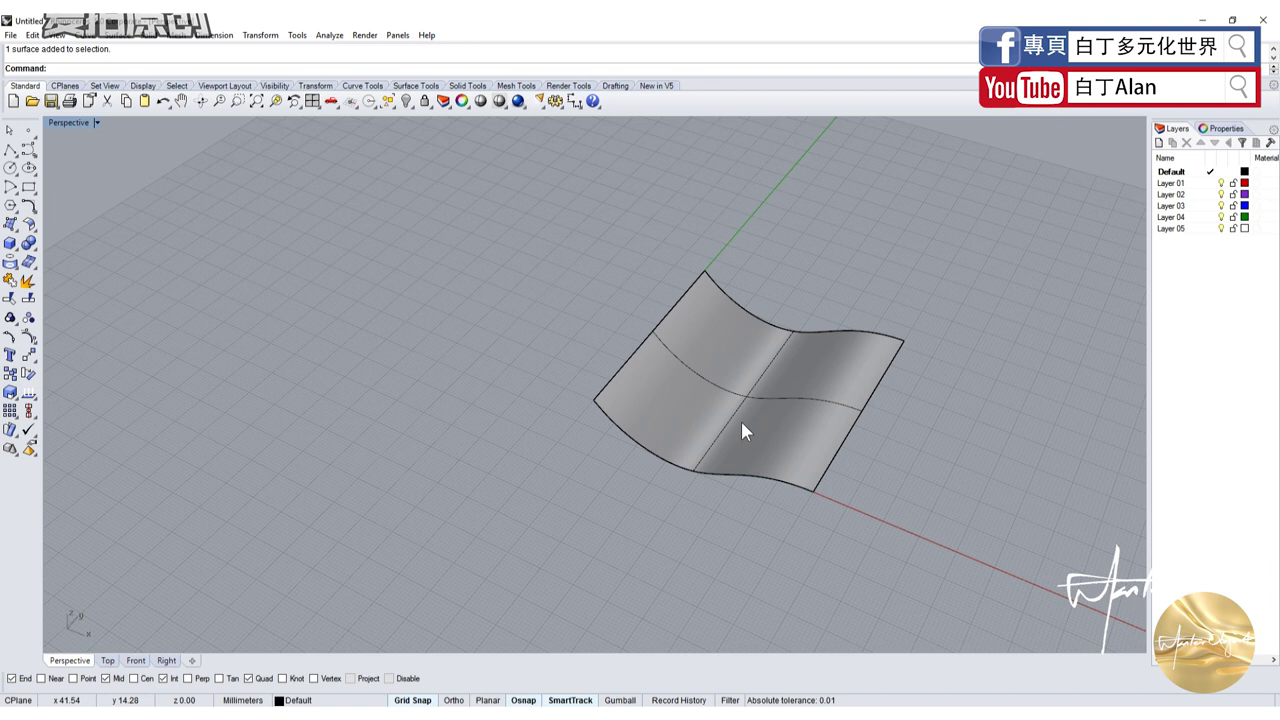
pyautogui.click(664, 464)
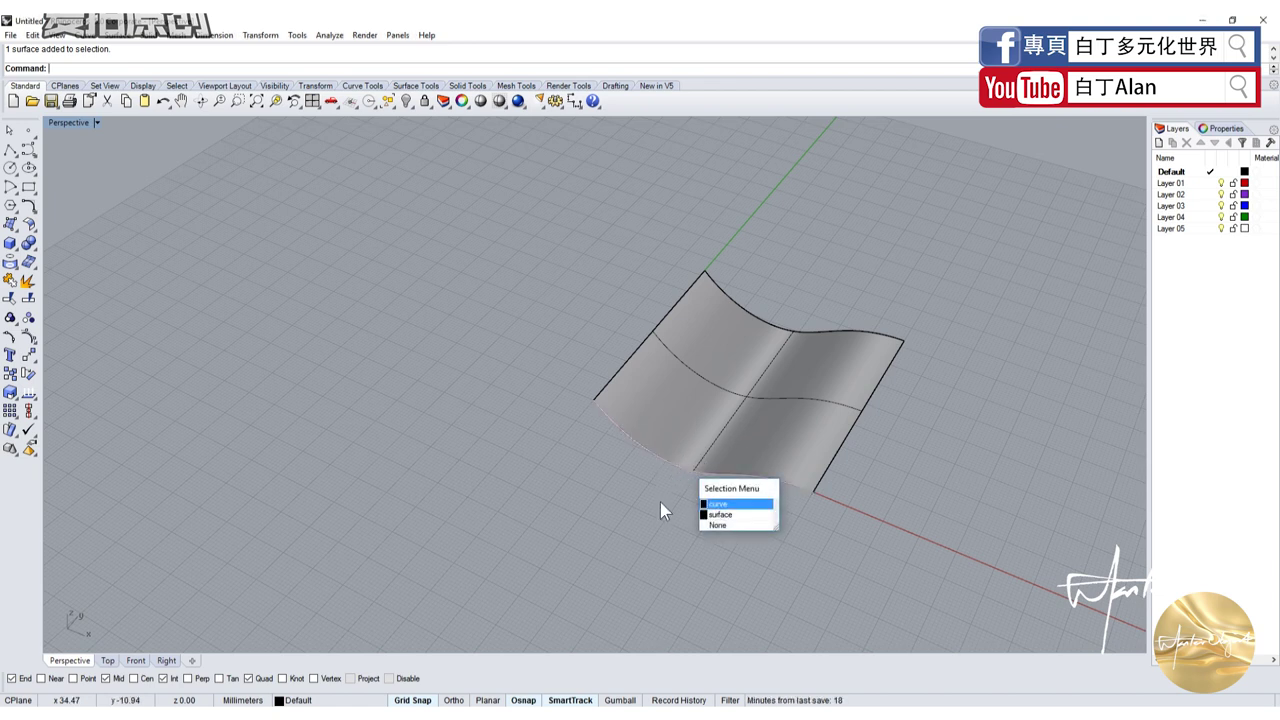
pyautogui.click(660, 504)
pyautogui.click(672, 466)
pyautogui.click(643, 468)
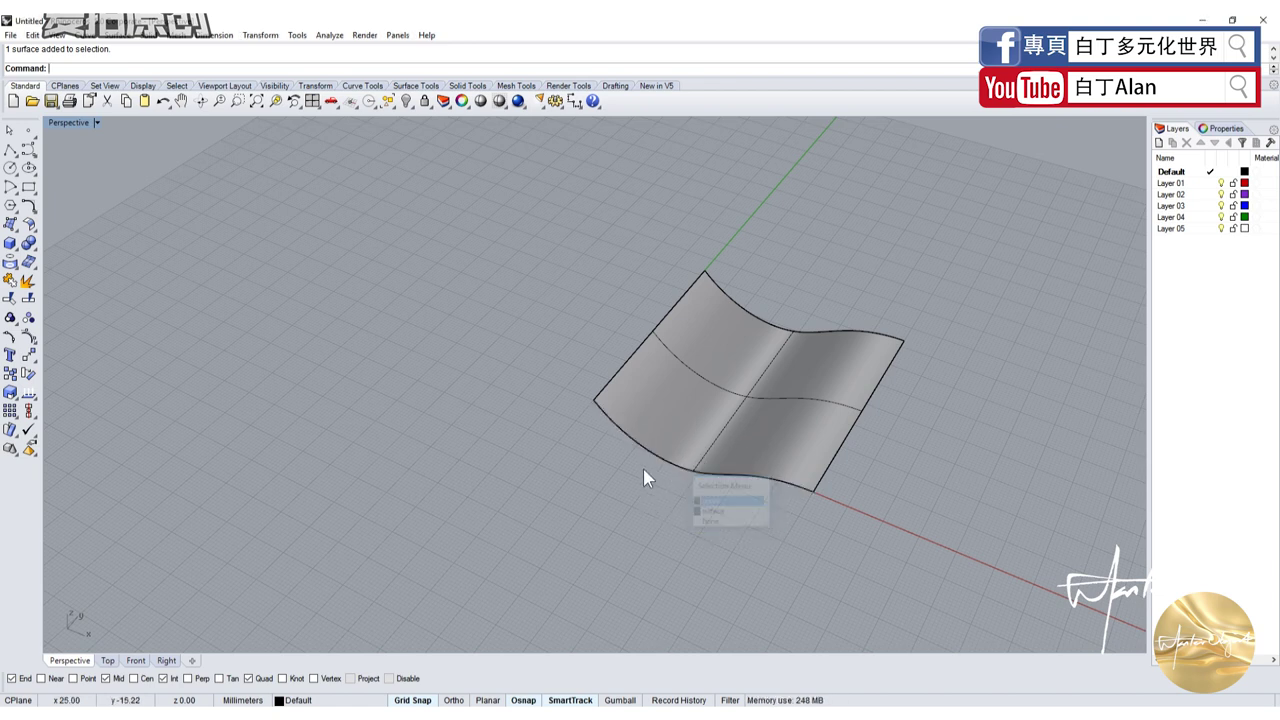
pyautogui.click(610, 376)
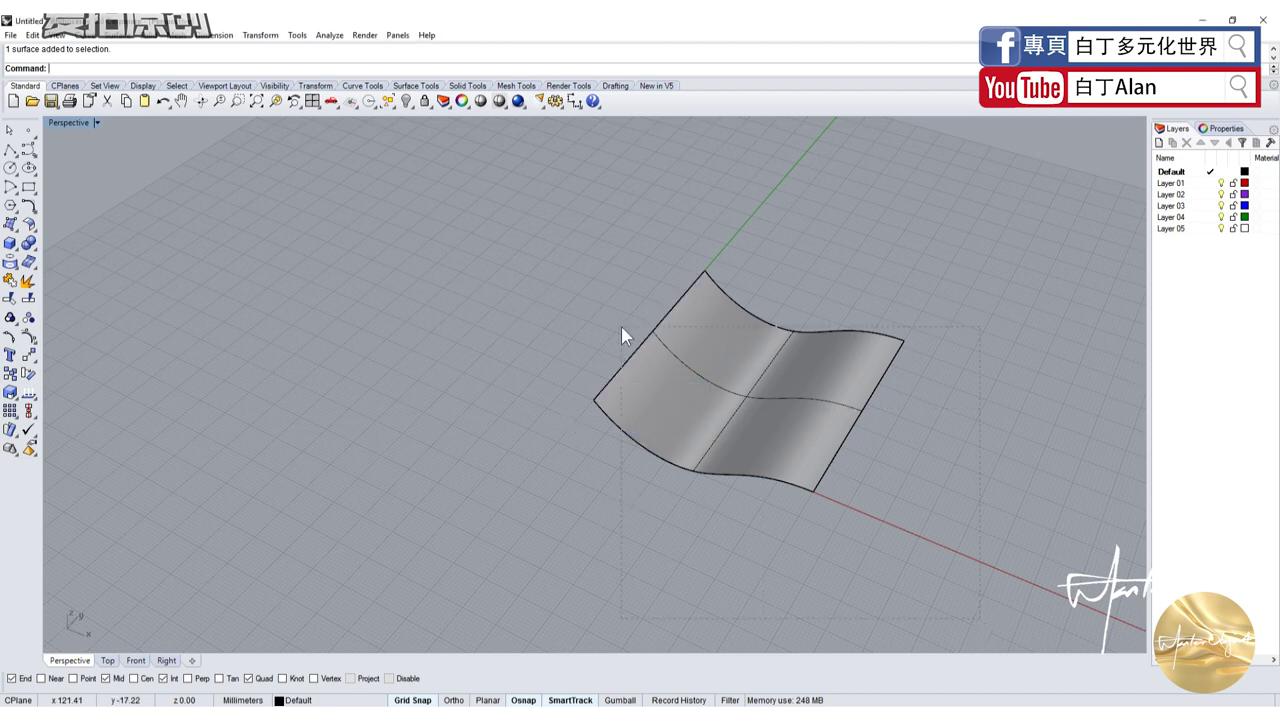
# Delete the surface and curves, draw a circle centred at the origin, and restore four viewports
pyautogui.press('Delete')
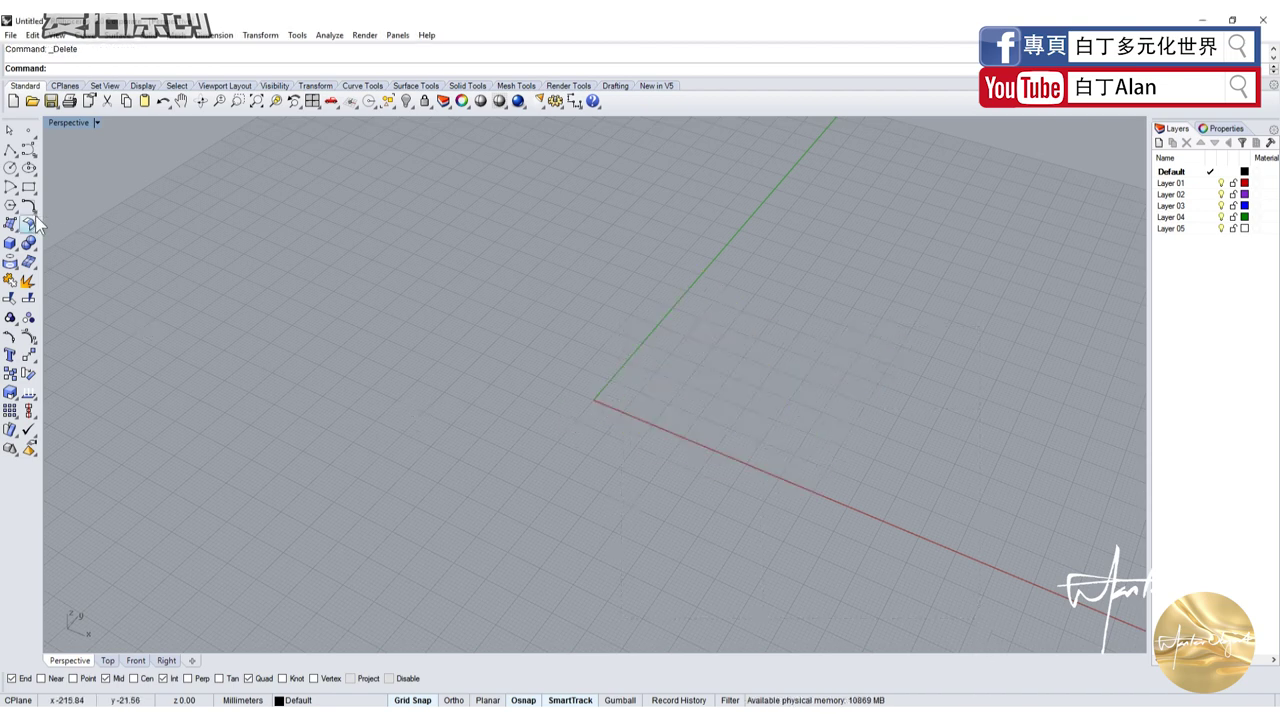
pyautogui.click(10, 167)
pyautogui.keyDown('shift'); pyautogui.moveTo(718, 452); pyautogui.dragTo(651, 409, button='right'); pyautogui.keyUp('shift')
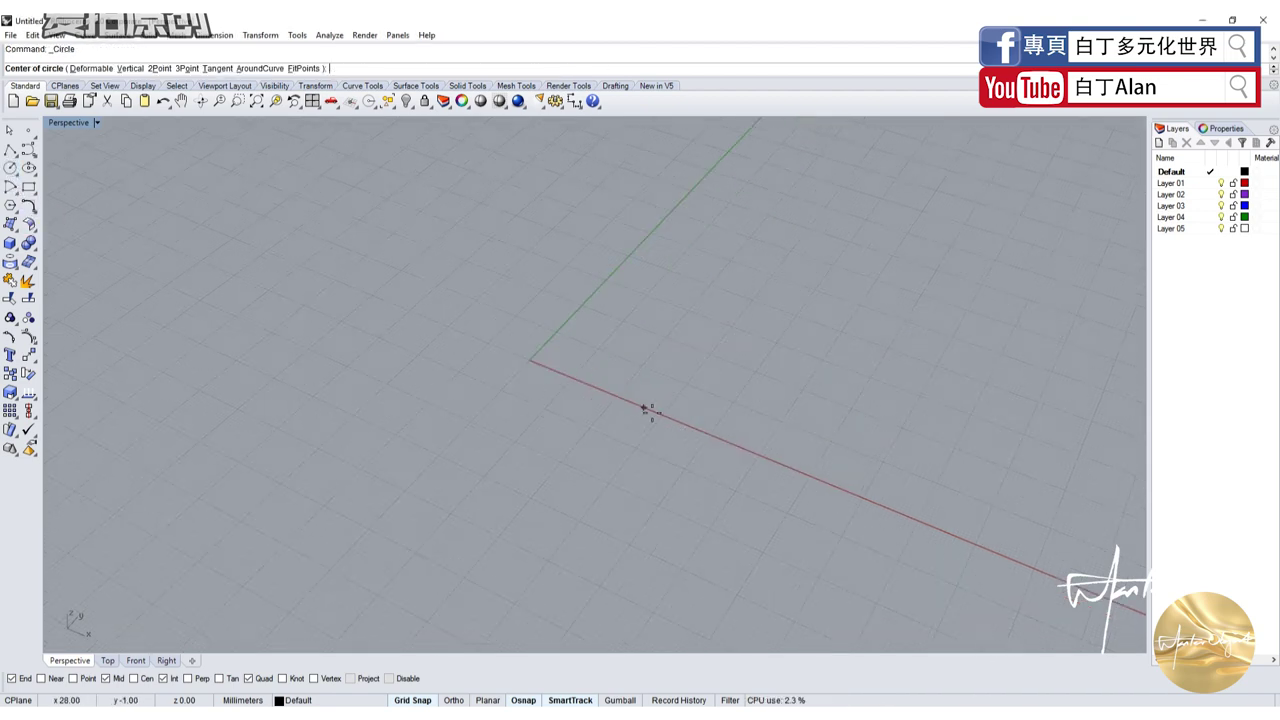
pyautogui.click(529, 360)
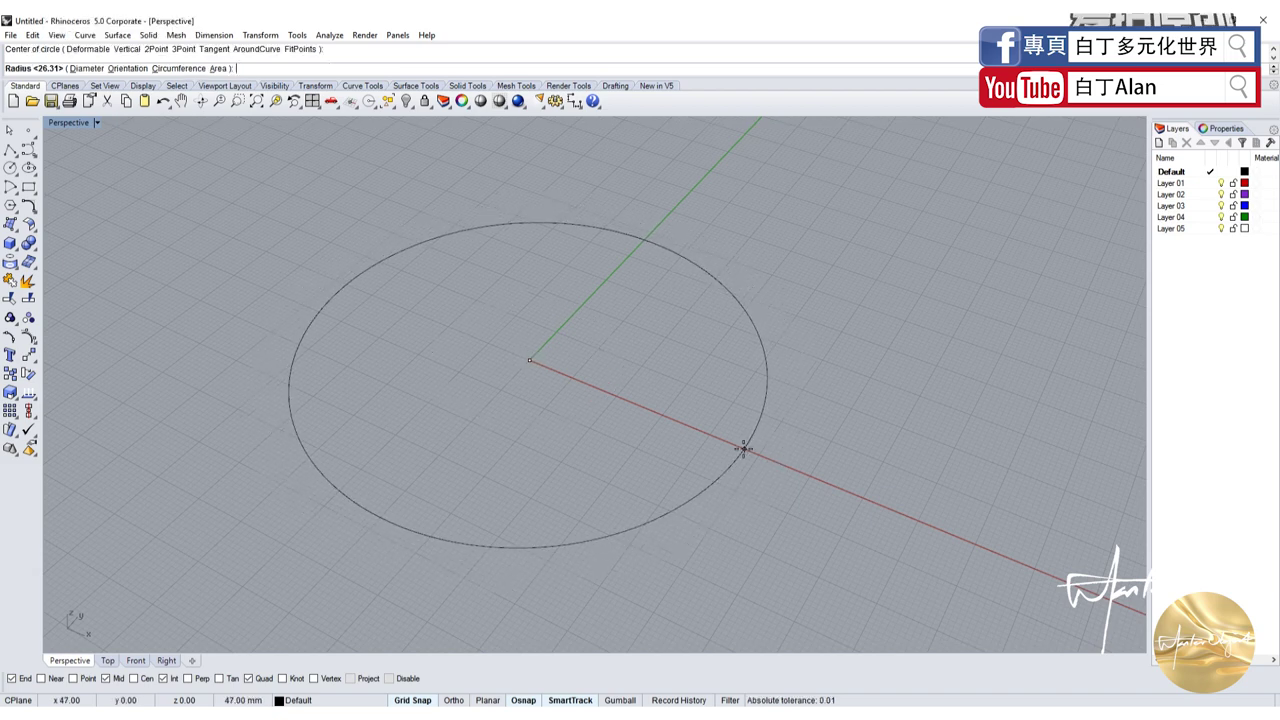
pyautogui.click(743, 449)
pyautogui.doubleClick(76, 124)
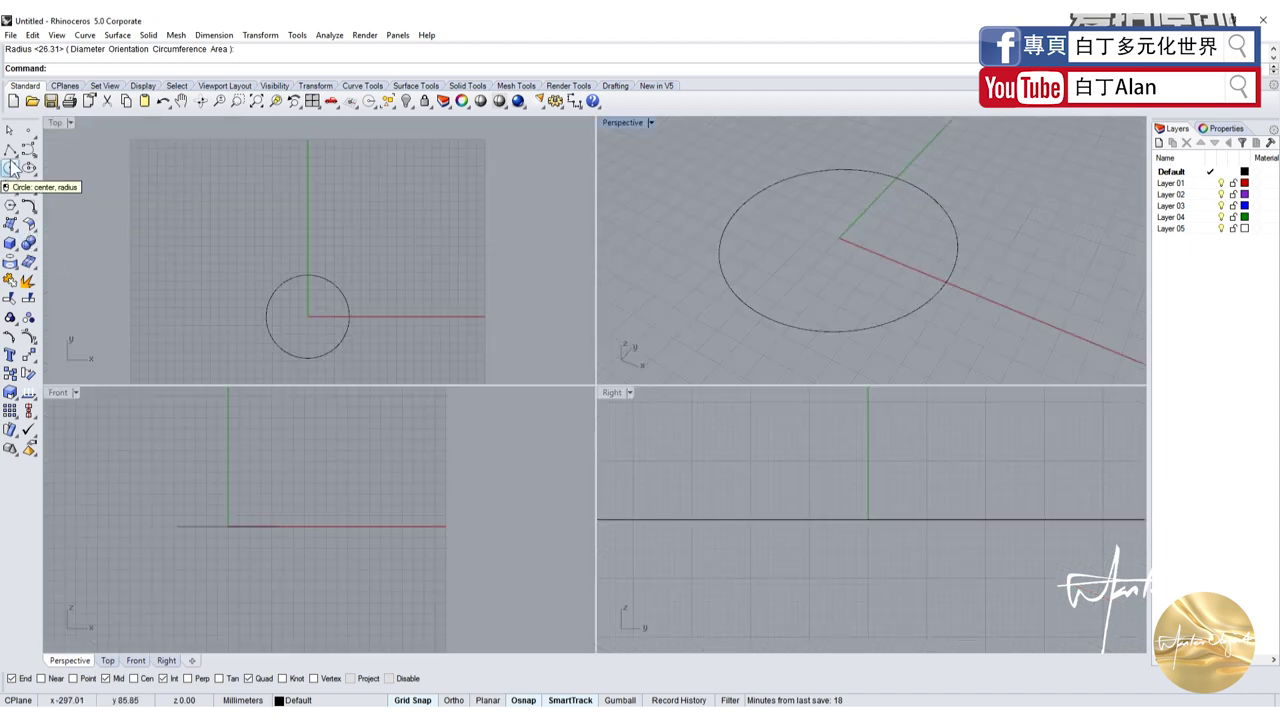
pyautogui.click(18, 240)
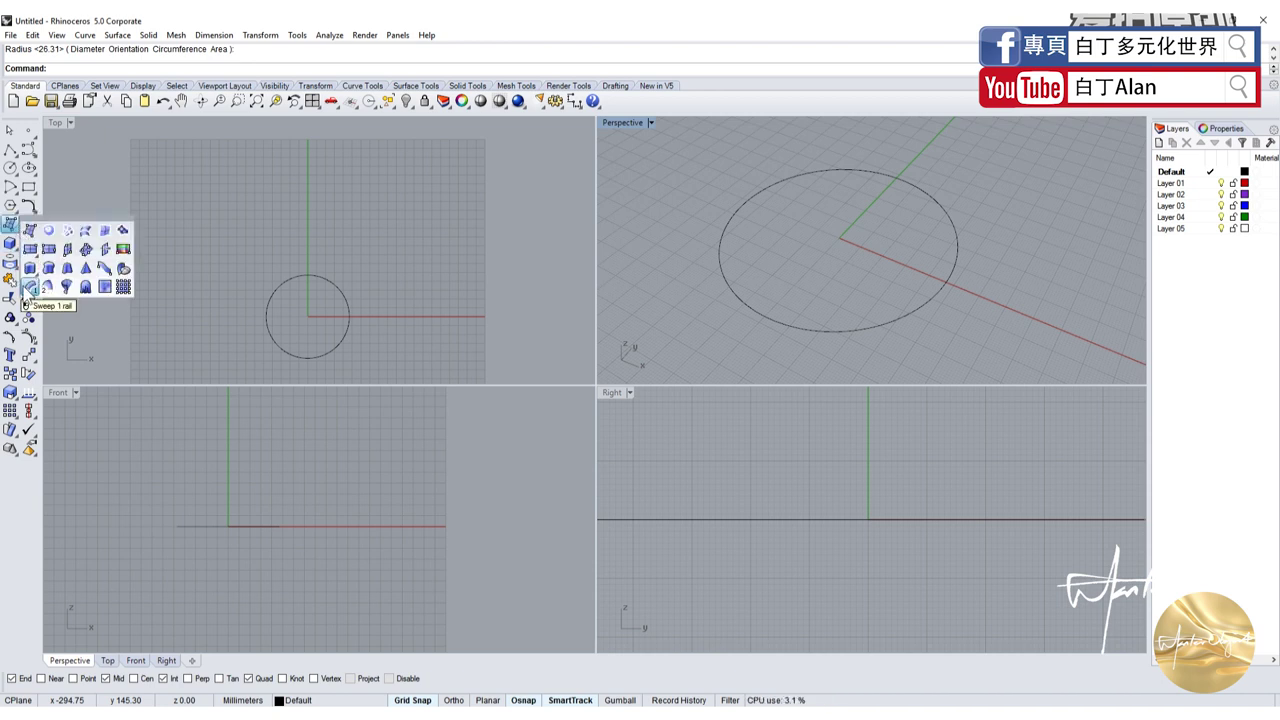
# Draw a rectangle from a point on the circle, setting its opposite corner in Front view
pyautogui.click(196, 218)
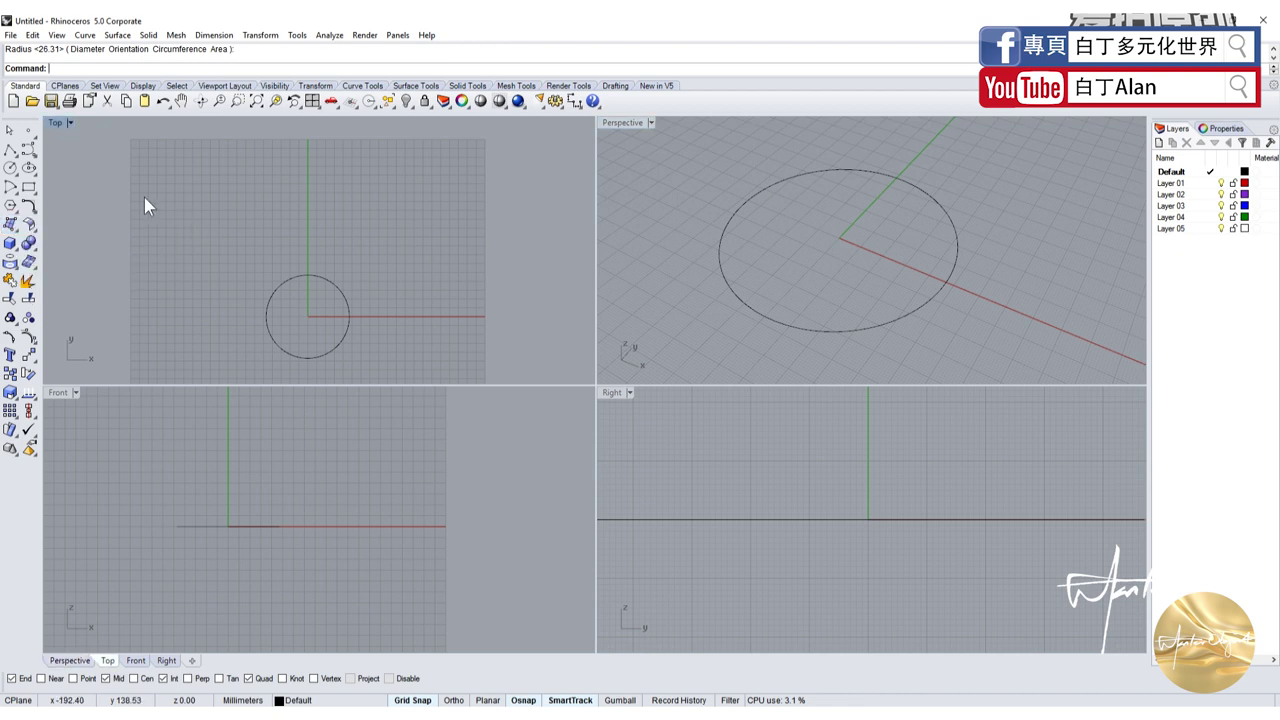
pyautogui.click(28, 187)
pyautogui.click(349, 316)
pyautogui.scroll(2, 280, 520)
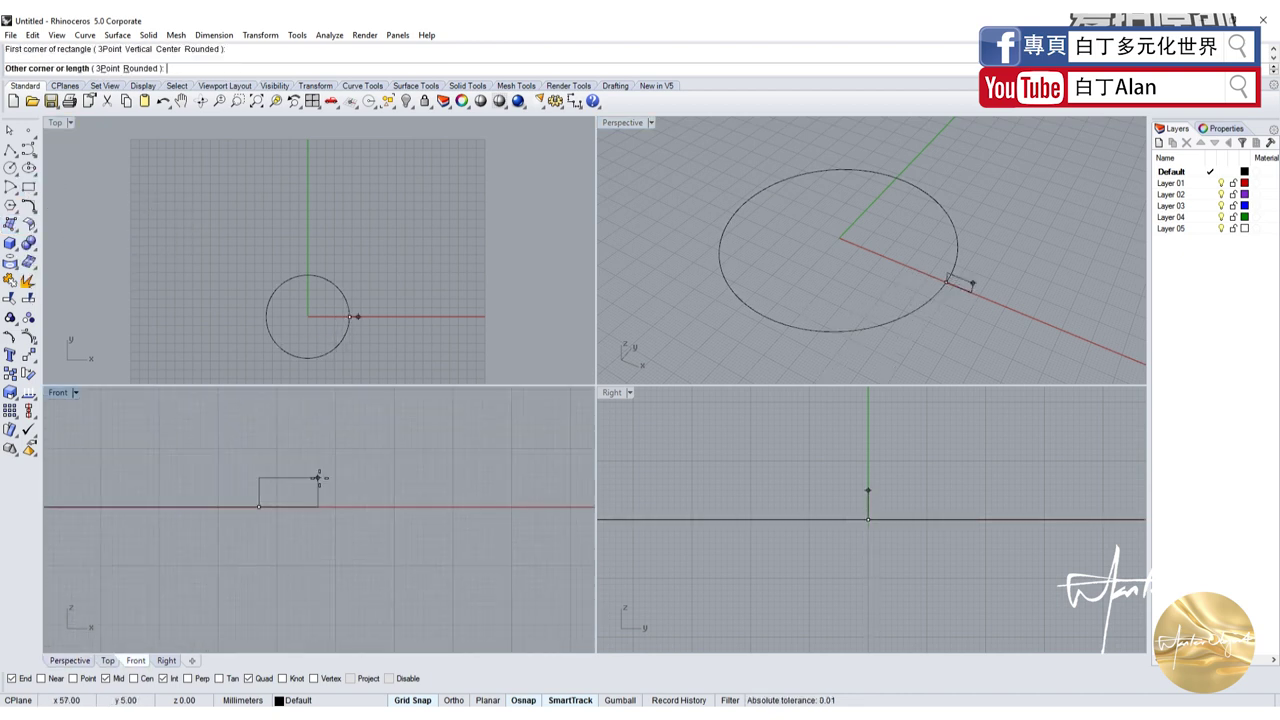
pyautogui.moveTo(302, 394); pyautogui.dragTo(263, 440, button='right')
pyautogui.click(253, 443)
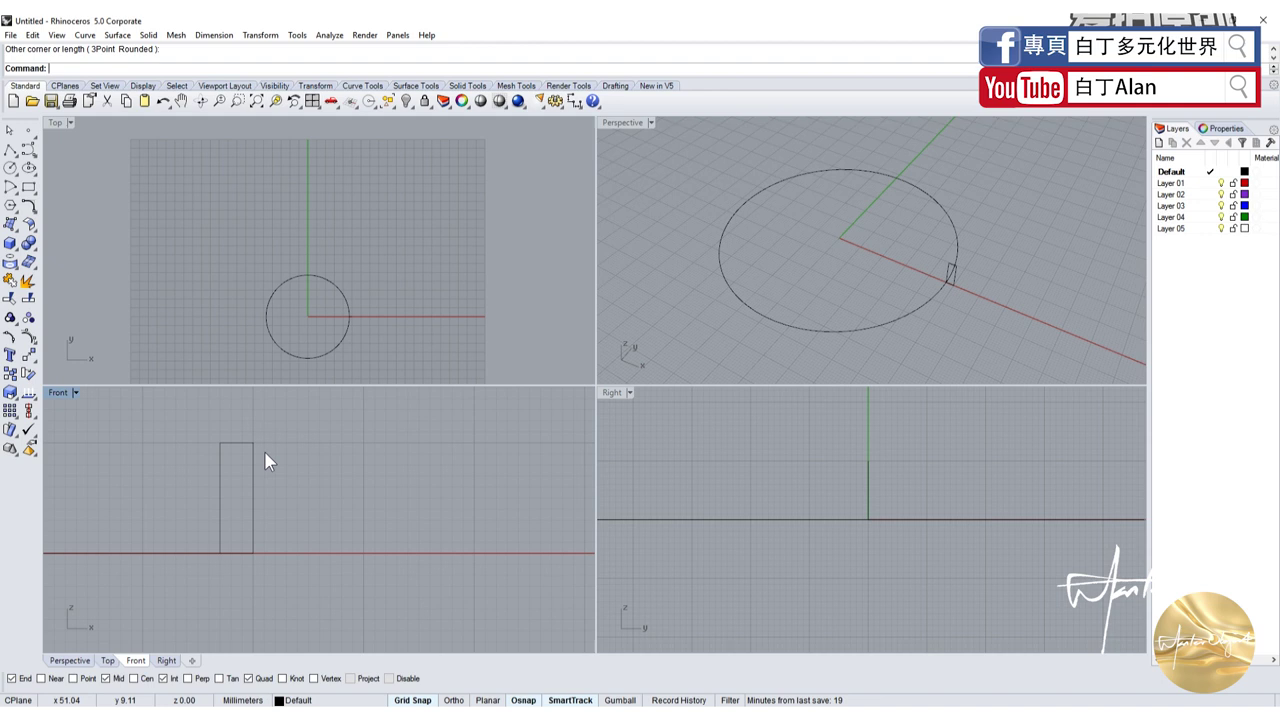
# Select the circle, then nudge the rectangle profile left and right to reposition it
pyautogui.click(213, 553)
pyautogui.scroll(3, 946, 279)
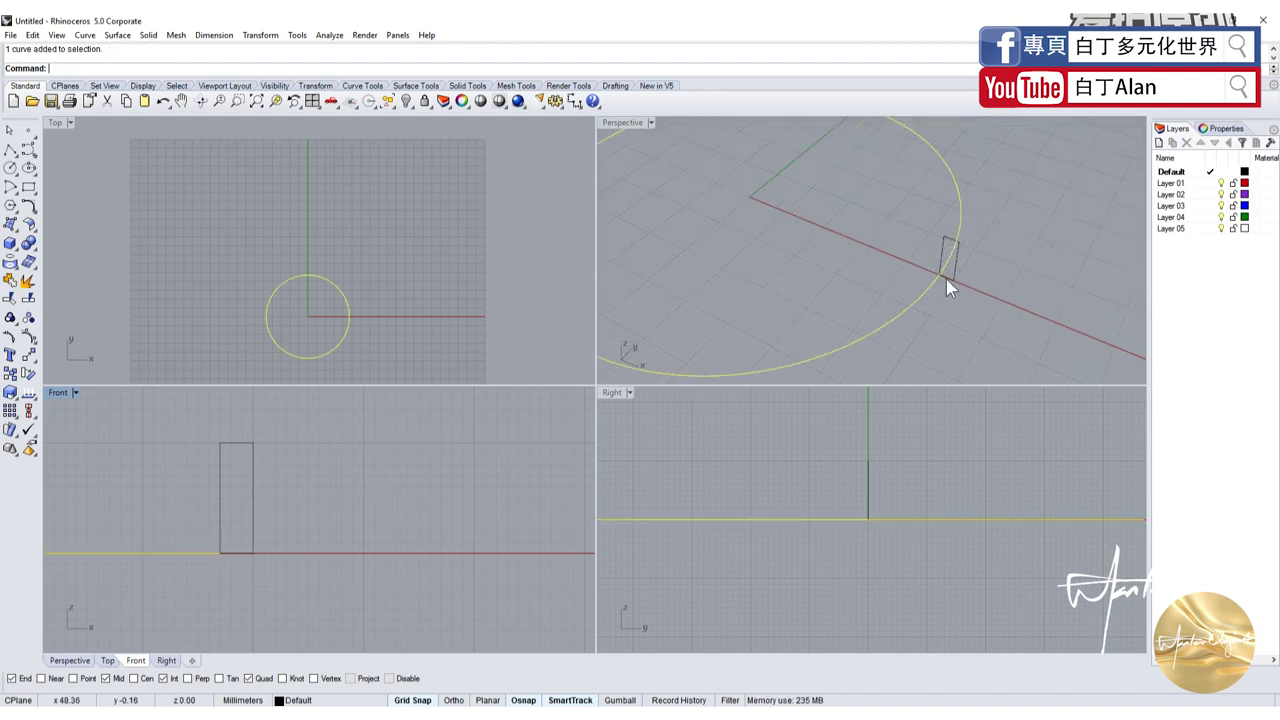
pyautogui.scroll(-3, 939, 273)
pyautogui.scroll(-4, 219, 548)
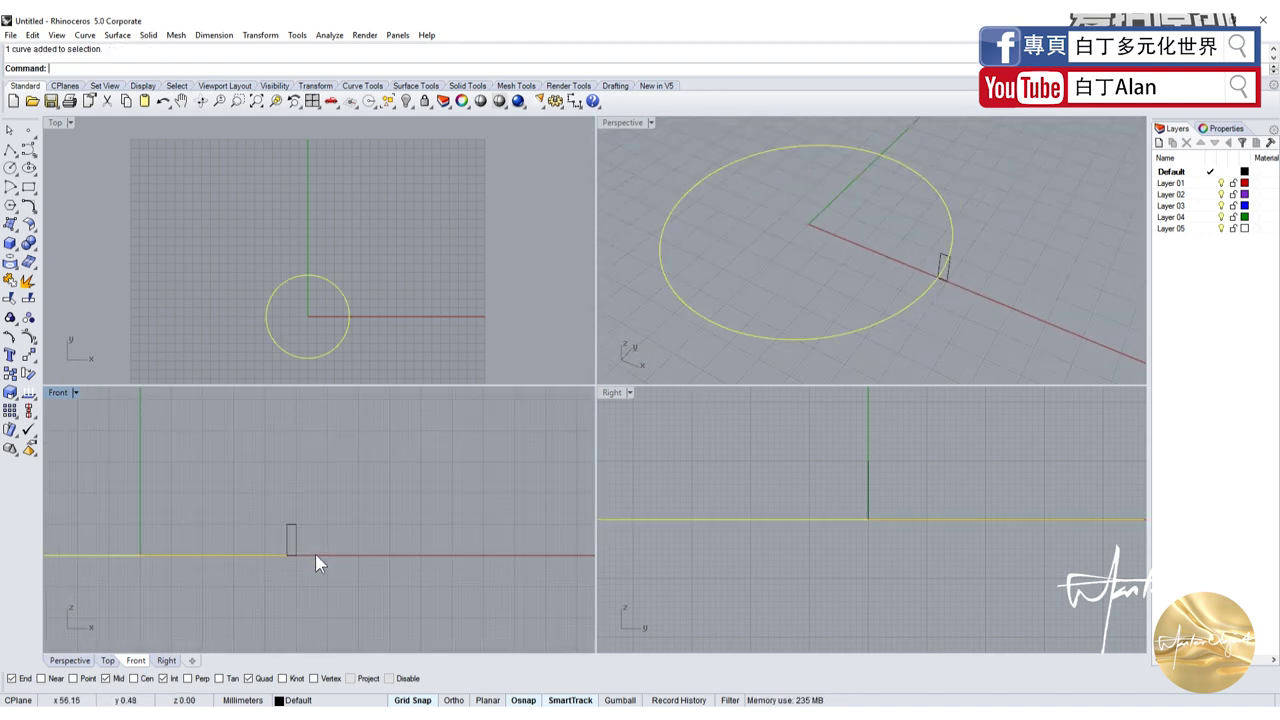
pyautogui.scroll(1, 234, 557)
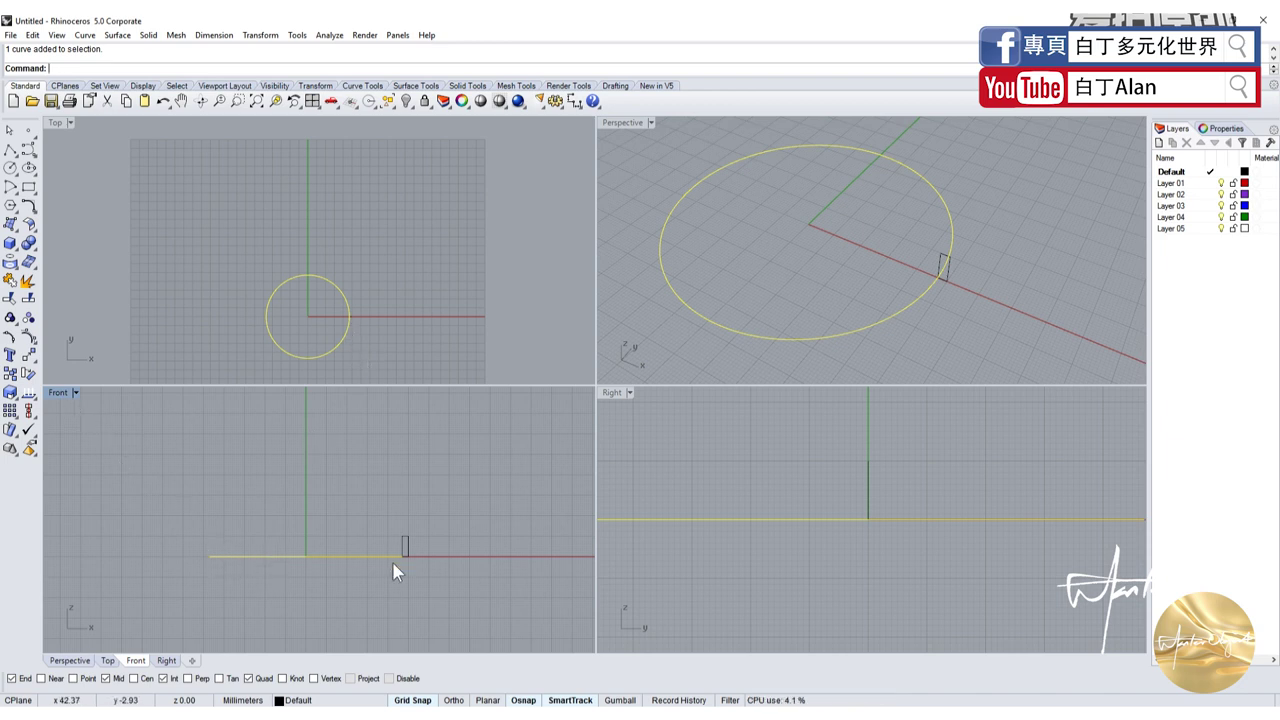
pyautogui.scroll(3, 405, 566)
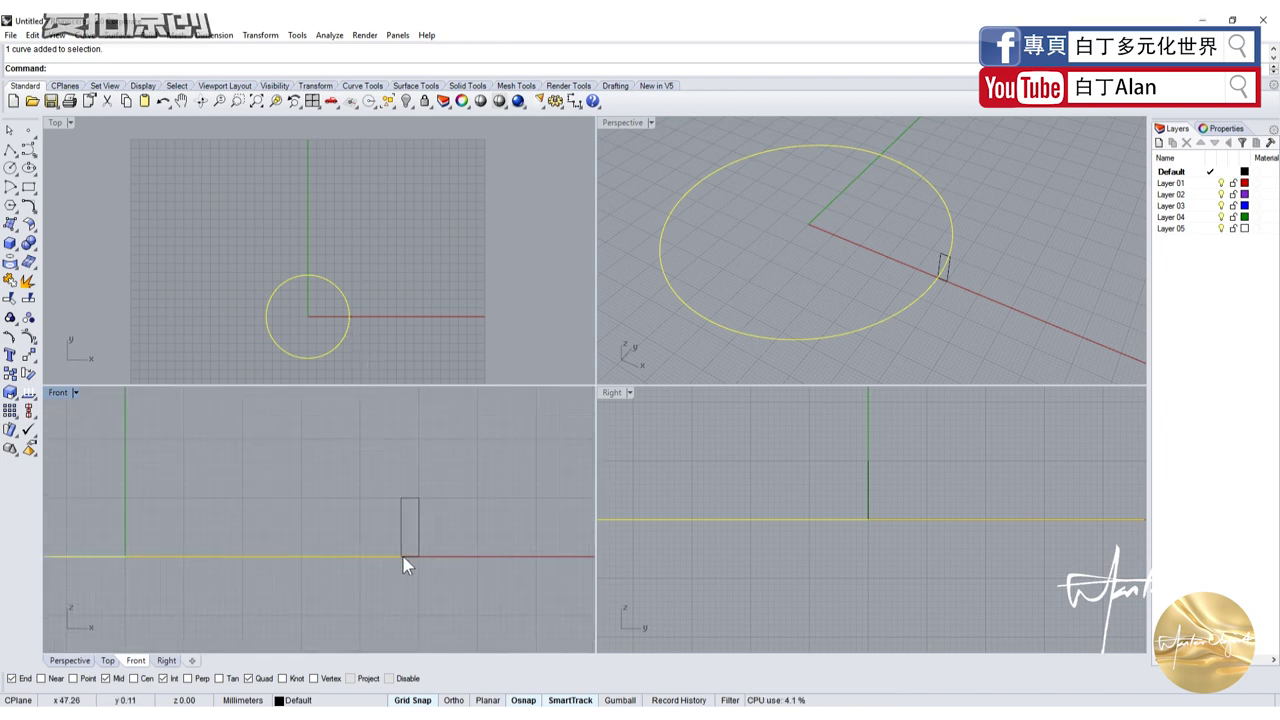
pyautogui.click(403, 559)
pyautogui.scroll(5, 382, 316)
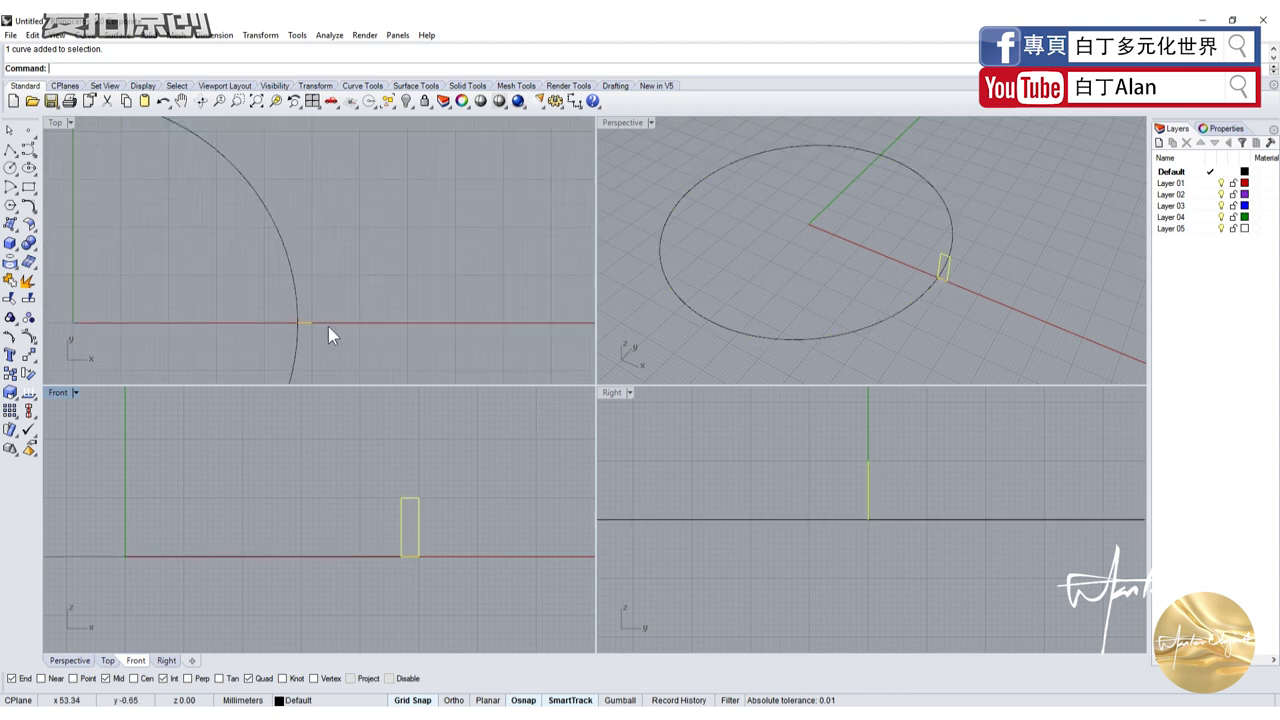
pyautogui.scroll(2, 328, 326)
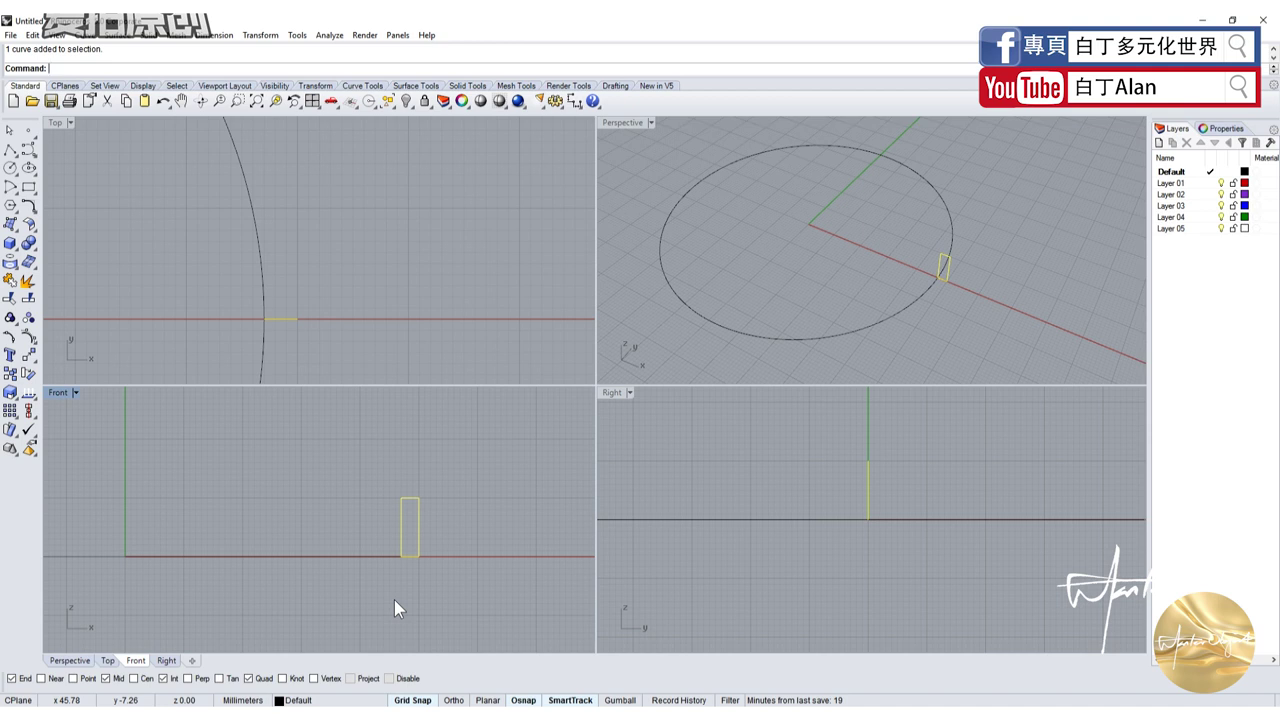
pyautogui.scroll(5, 410, 575)
pyautogui.scroll(2, 409, 587)
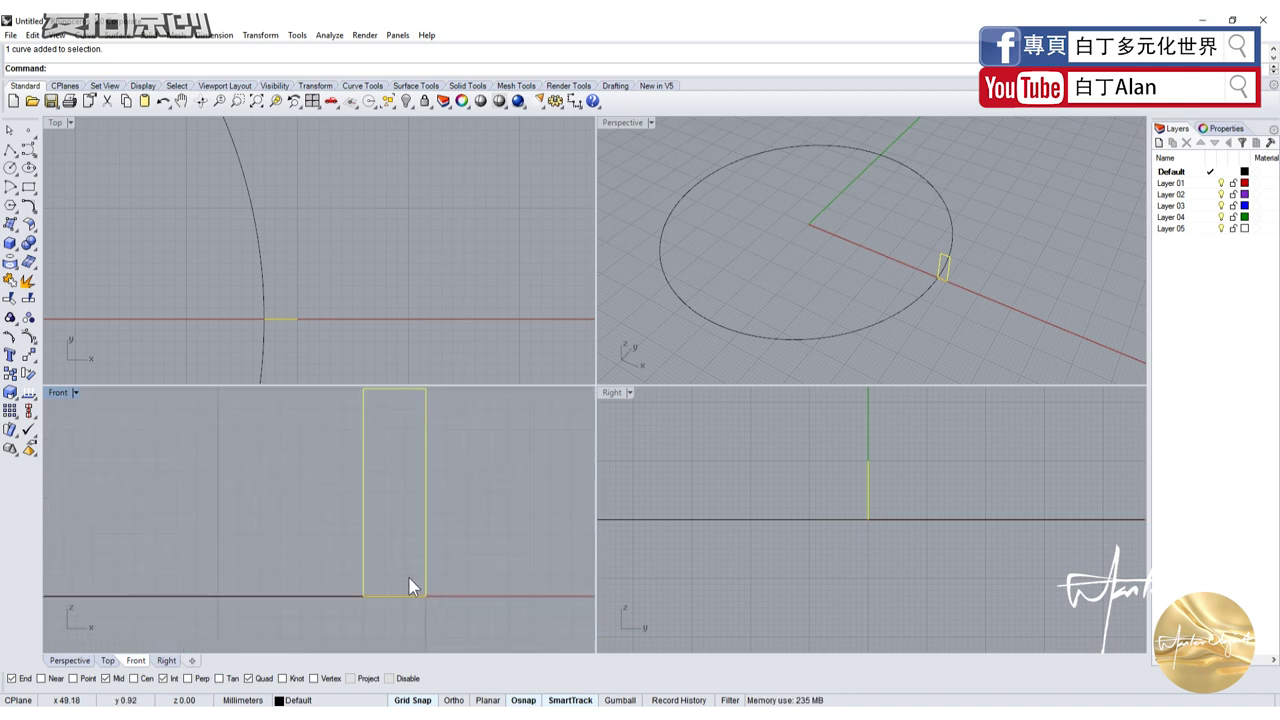
pyautogui.moveTo(367, 583); pyautogui.dragTo(341, 579)
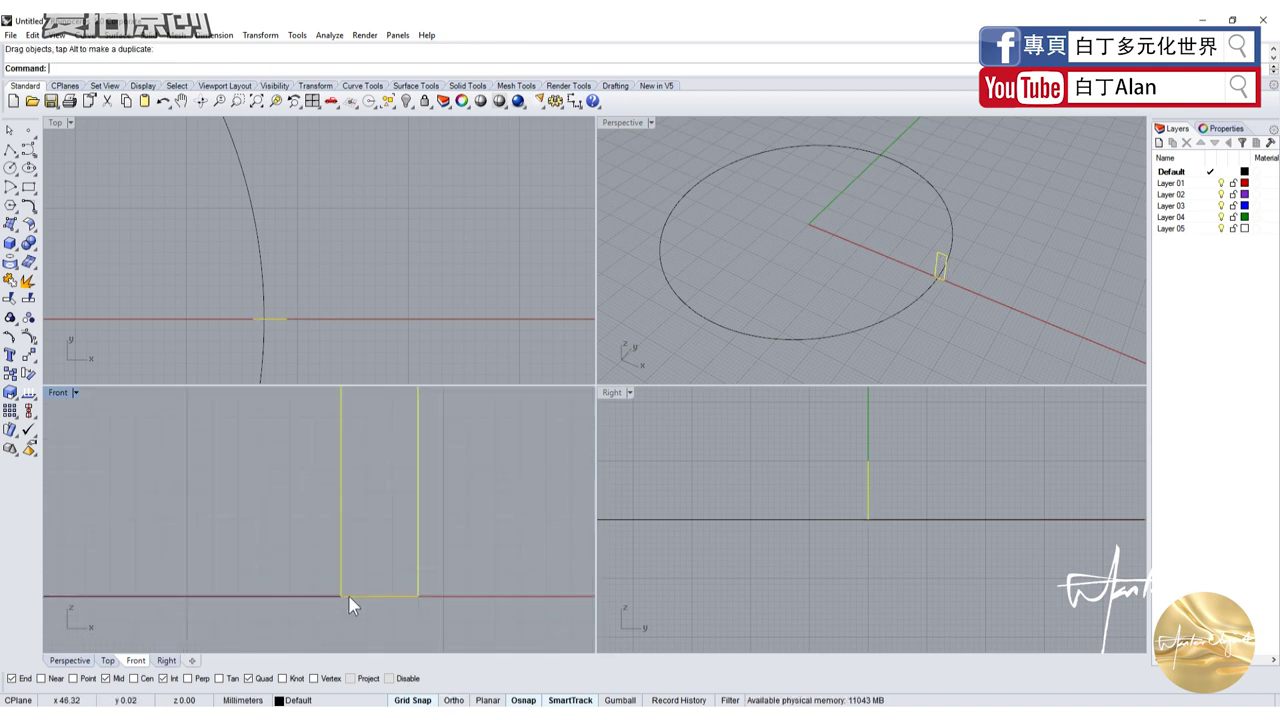
pyautogui.scroll(4, 355, 585)
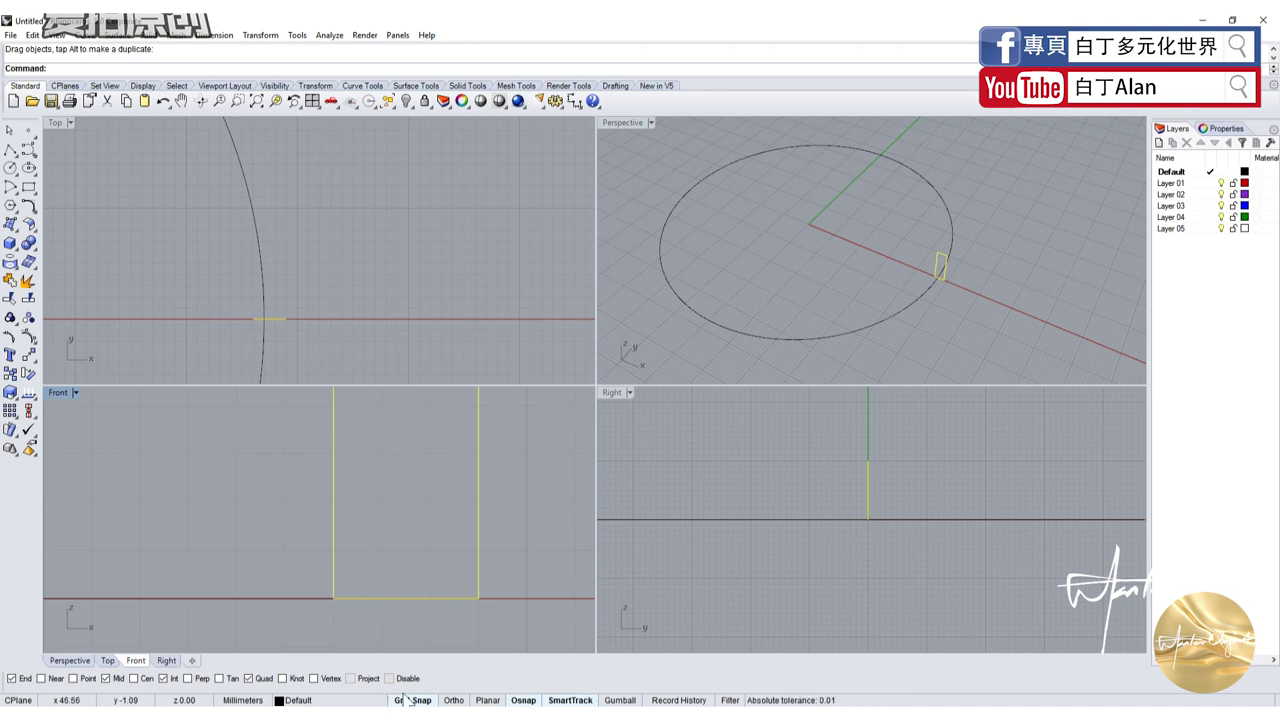
pyautogui.moveTo(335, 557); pyautogui.dragTo(361, 560)
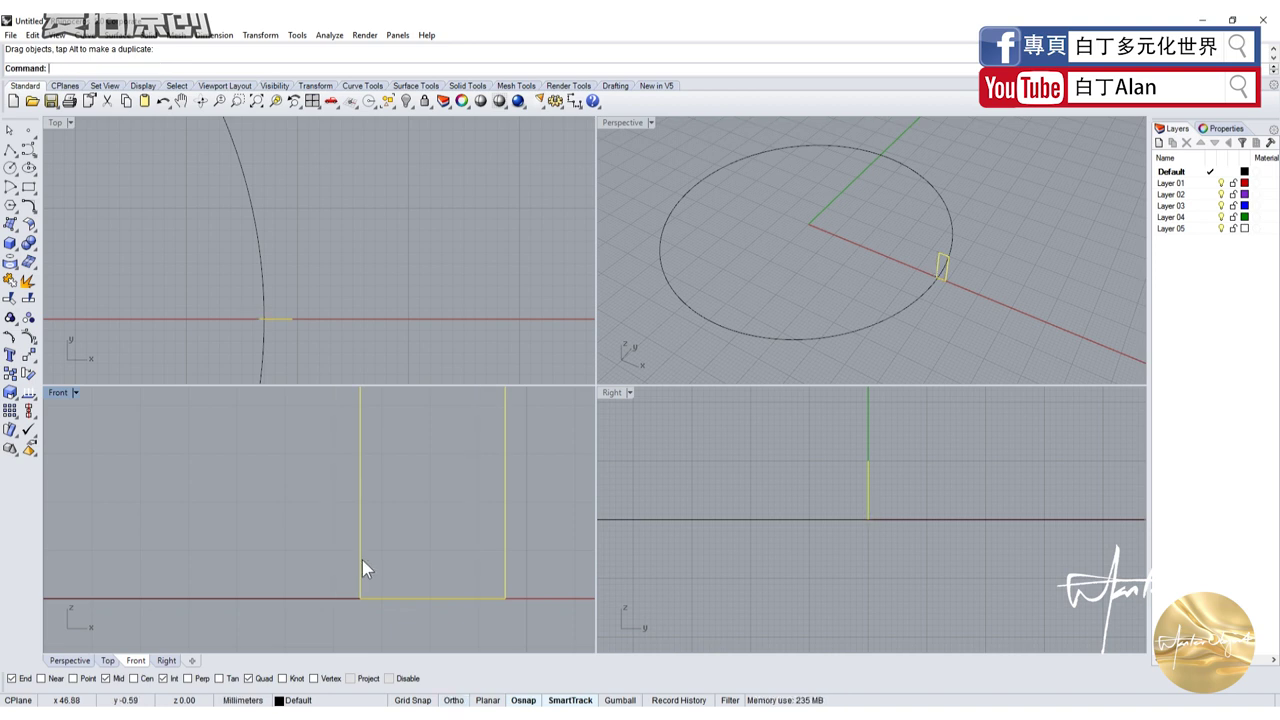
pyautogui.click(527, 562)
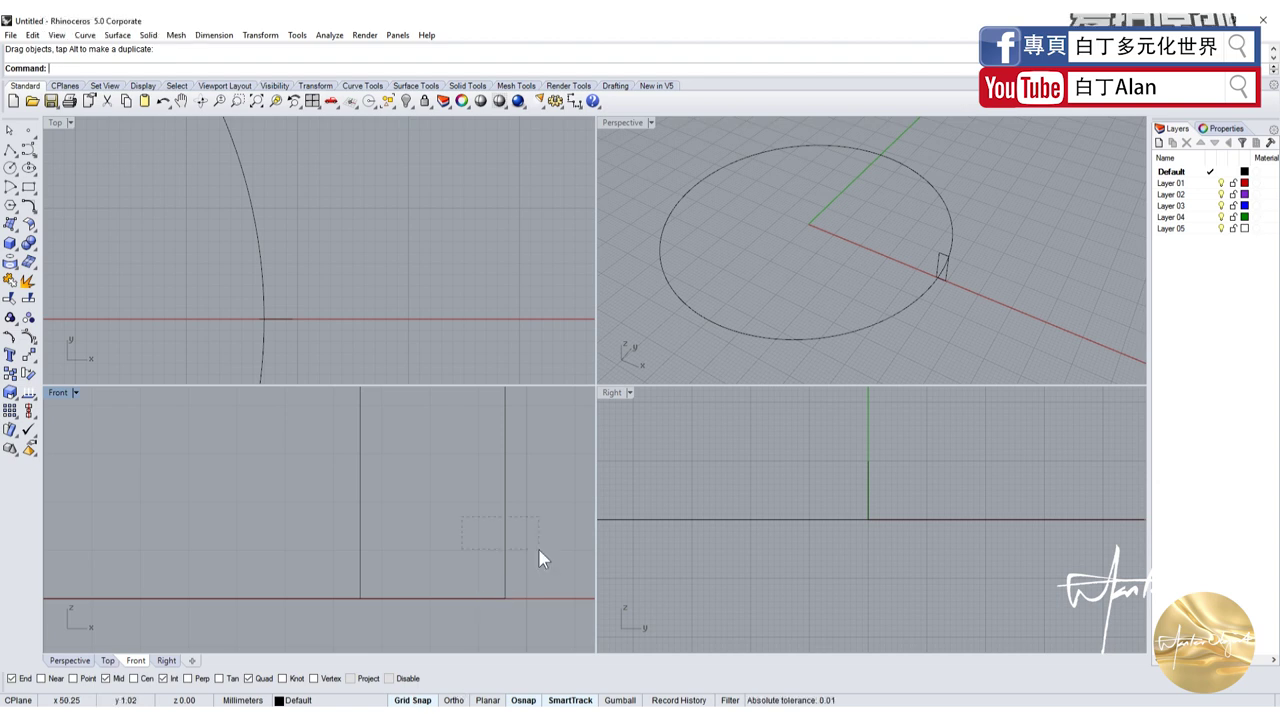
# Window-select and delete the old rectangle, then reselect the circle
pyautogui.moveTo(539, 550); pyautogui.dragTo(426, 517)
pyautogui.press('Delete')
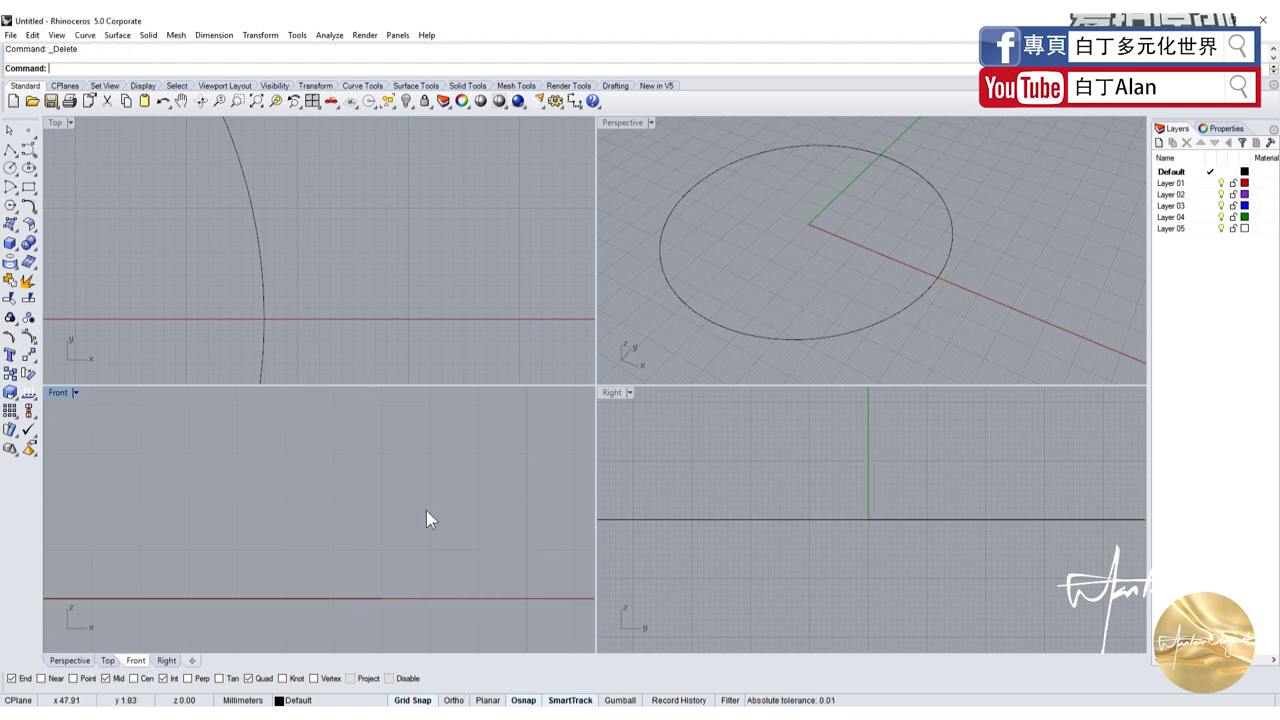
pyautogui.scroll(-1, 423, 527)
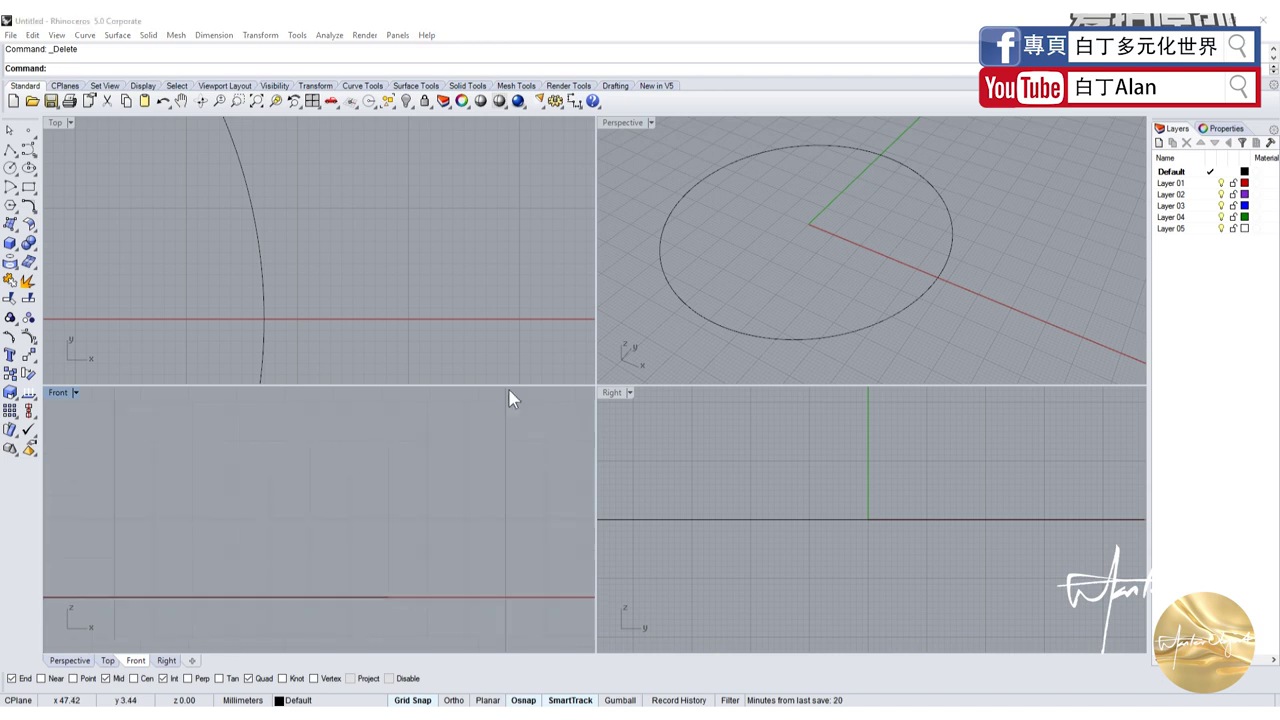
pyautogui.scroll(-1, 313, 527)
pyautogui.moveTo(294, 537); pyautogui.dragTo(306, 549, button='right')
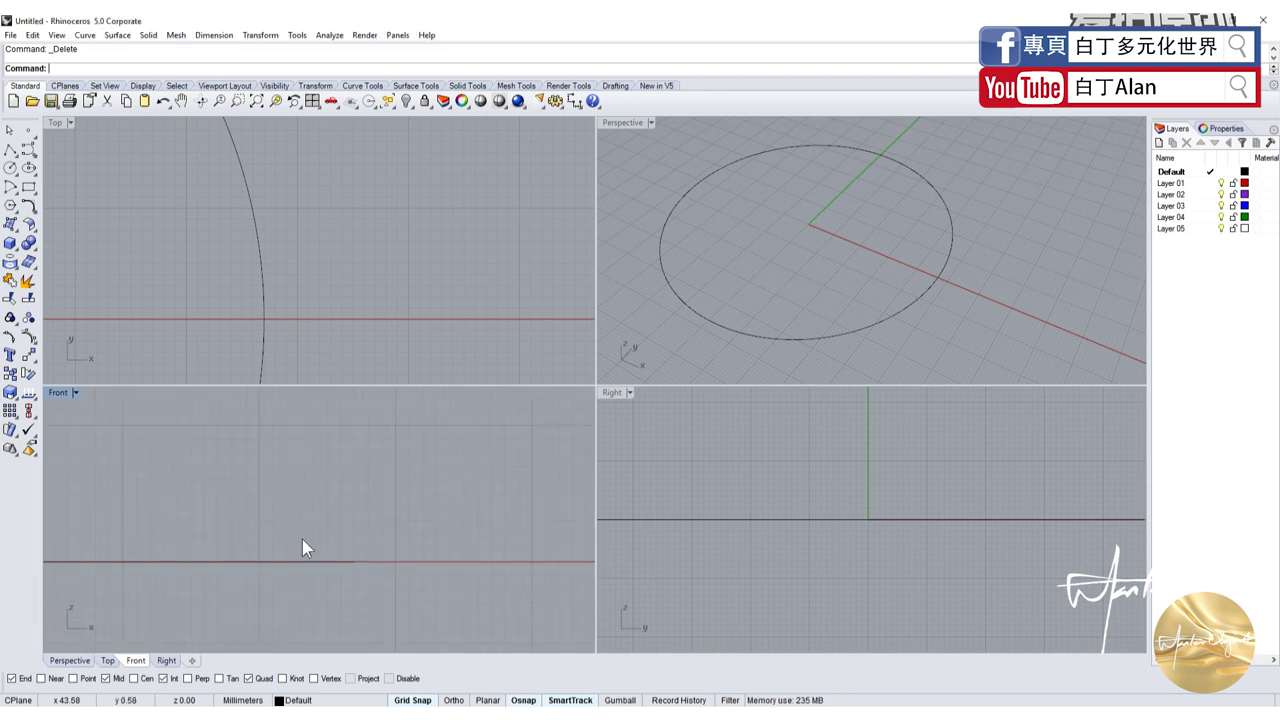
pyautogui.click(313, 562)
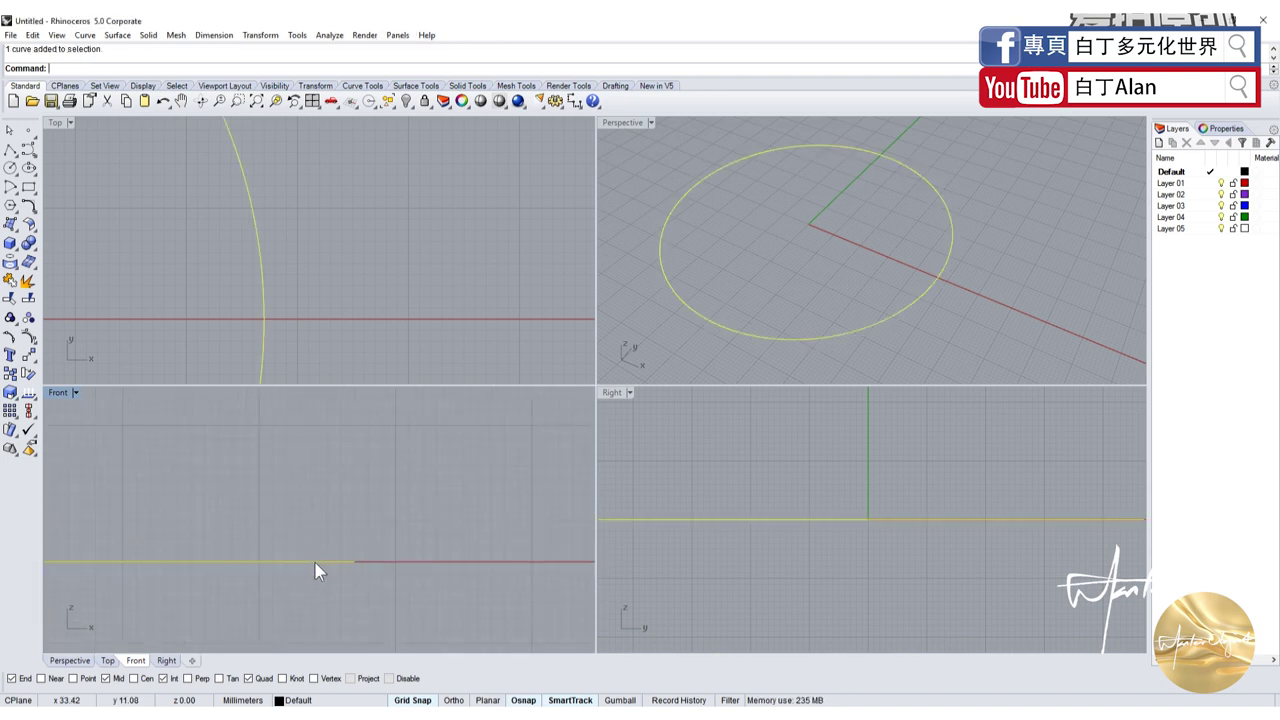
# Draw a new upright rectangle in Front view starting at the circle's x-axis edge
pyautogui.click(28, 187)
pyautogui.click(385, 599)
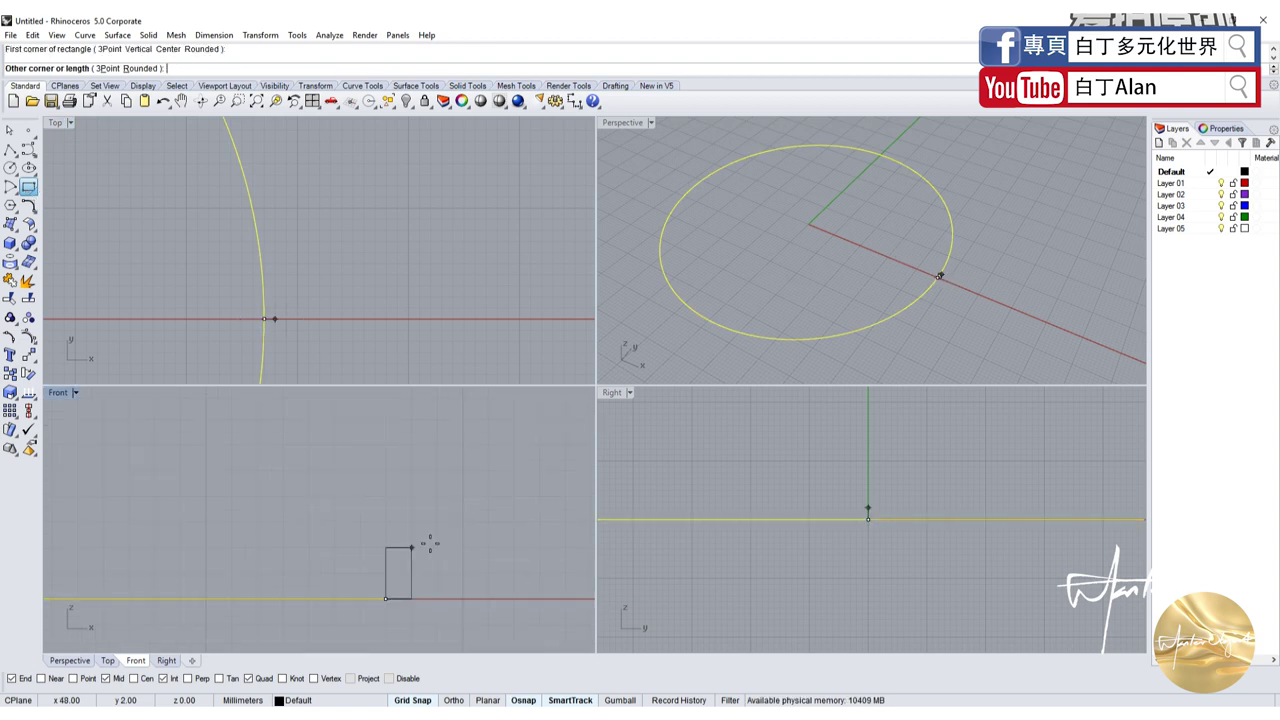
pyautogui.click(462, 445)
pyautogui.click(608, 340)
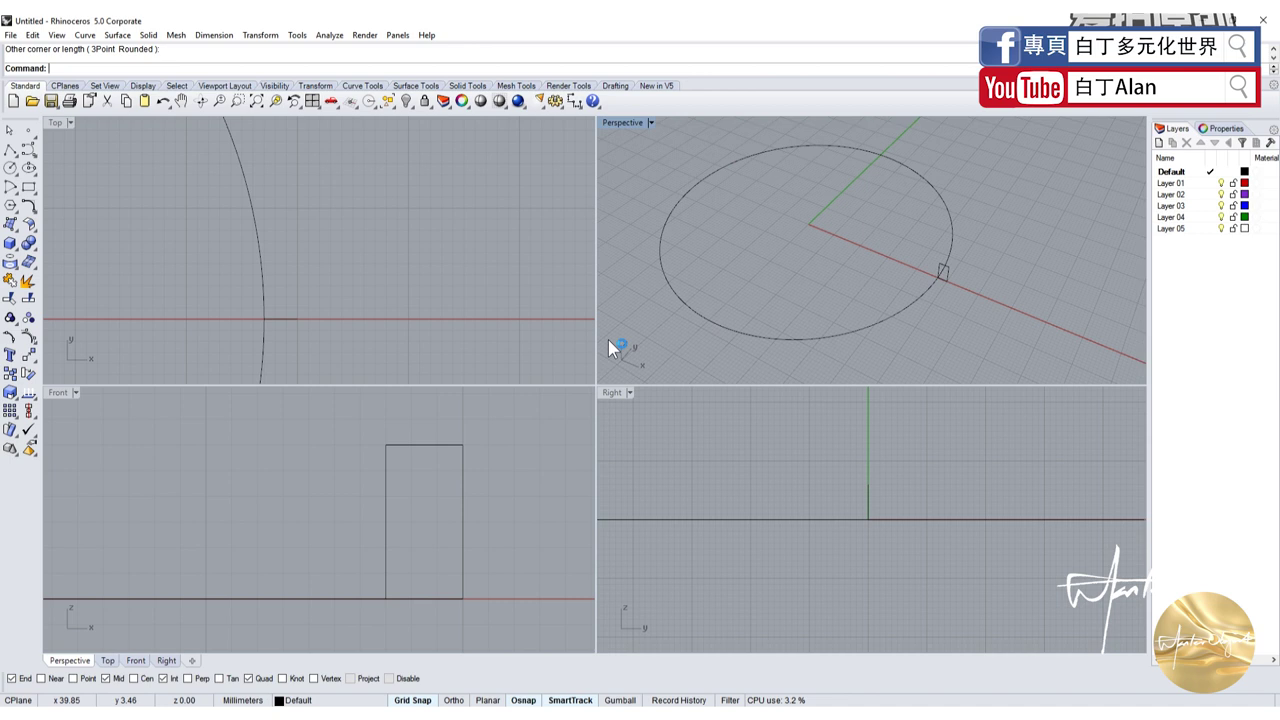
pyautogui.click(10, 224)
# Sweep1 the rectangle along the circle rail, accepting the default seam and Sweep 1 Rail options
pyautogui.click(36, 289)
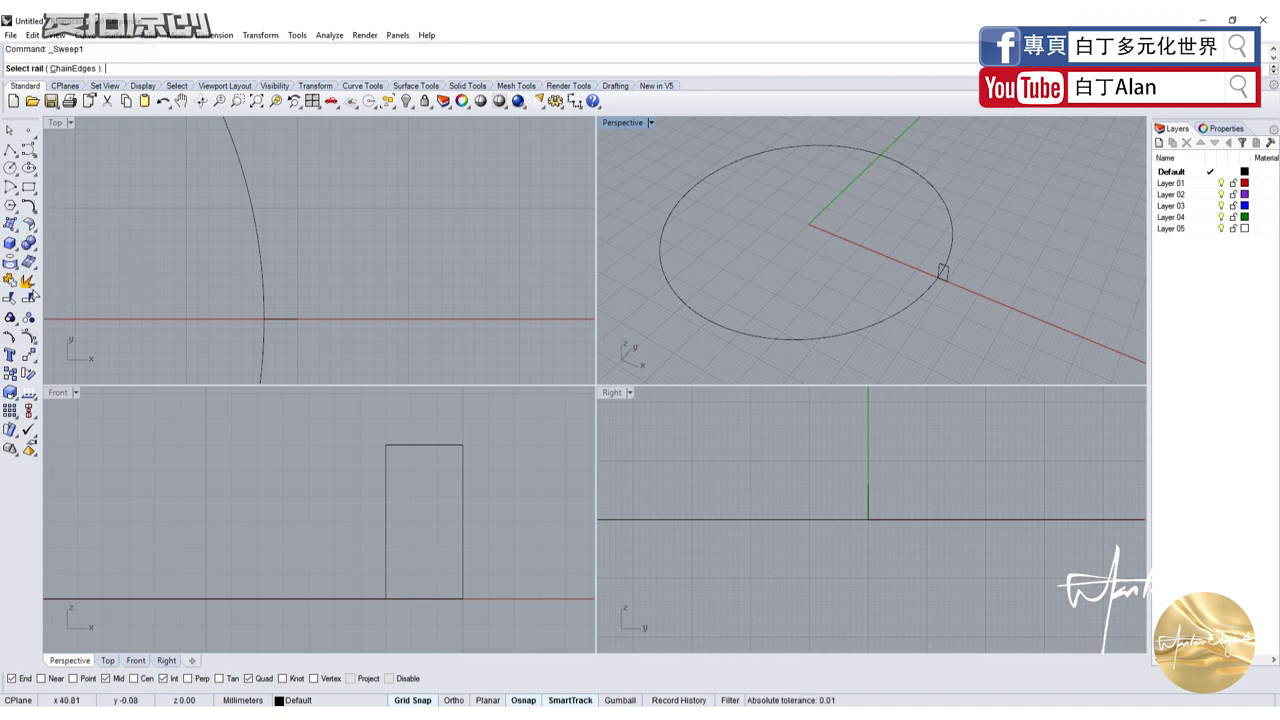
pyautogui.click(863, 333)
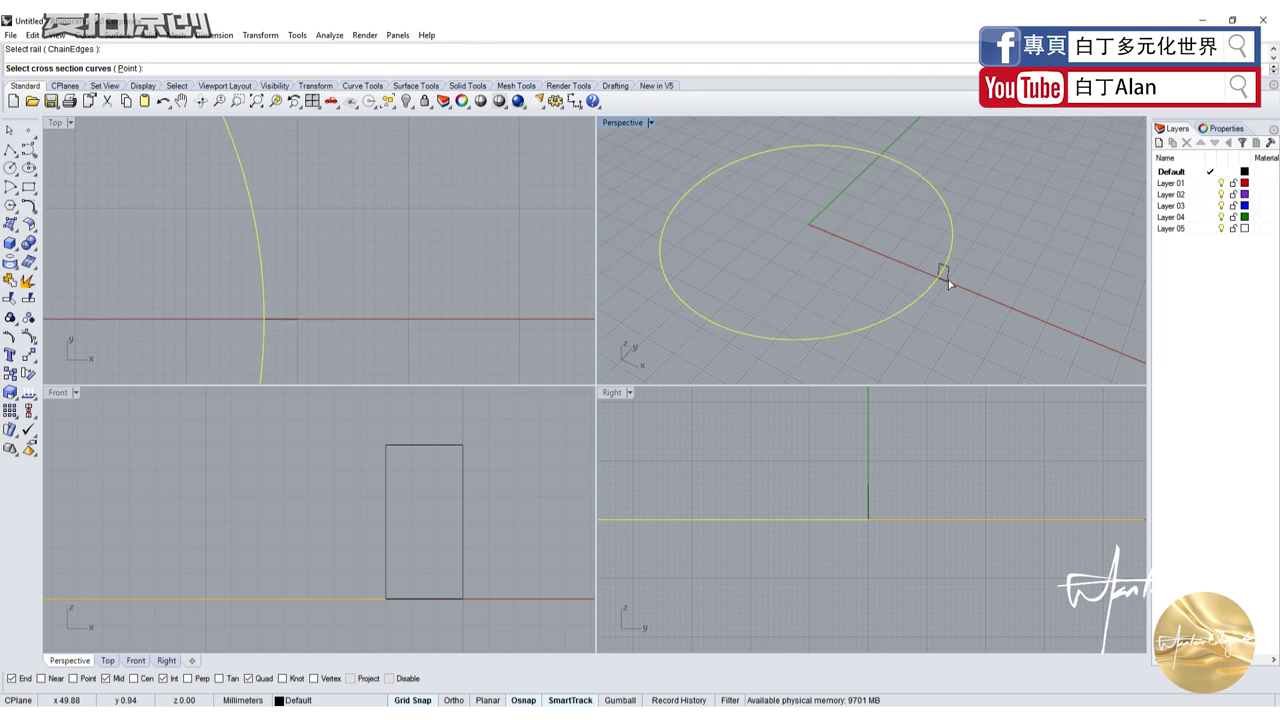
pyautogui.click(948, 279)
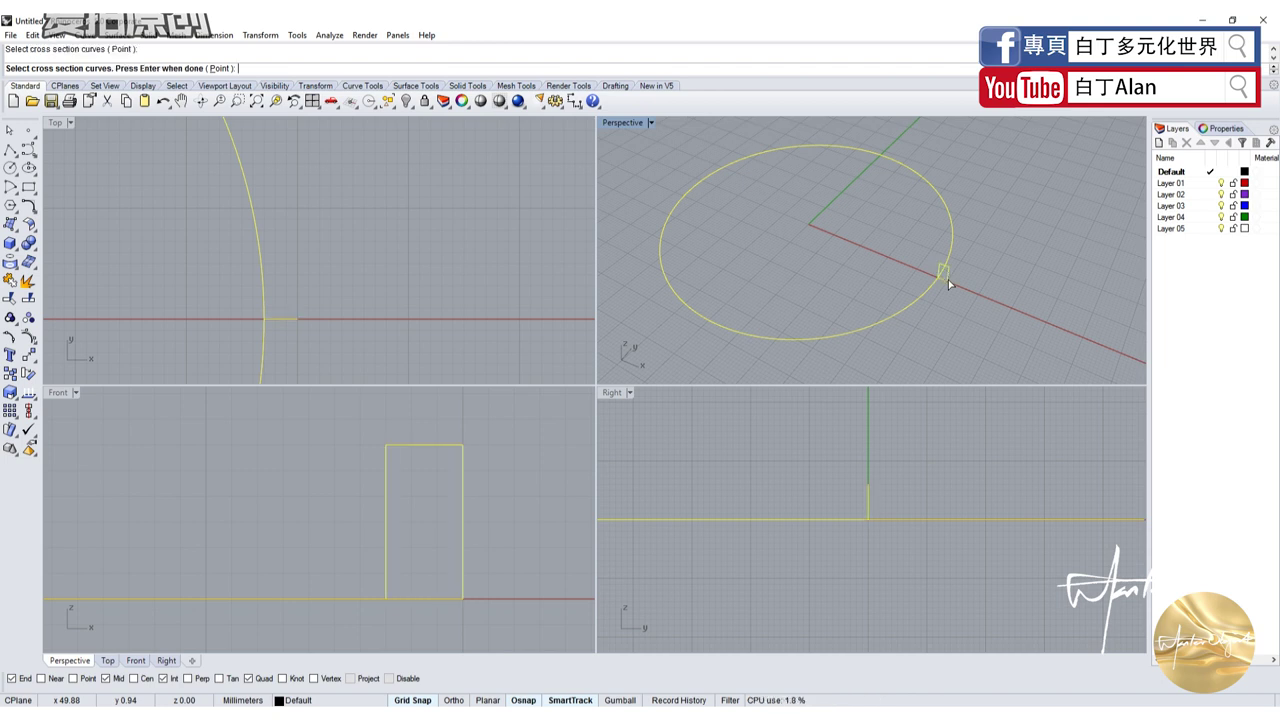
pyautogui.press('Return')
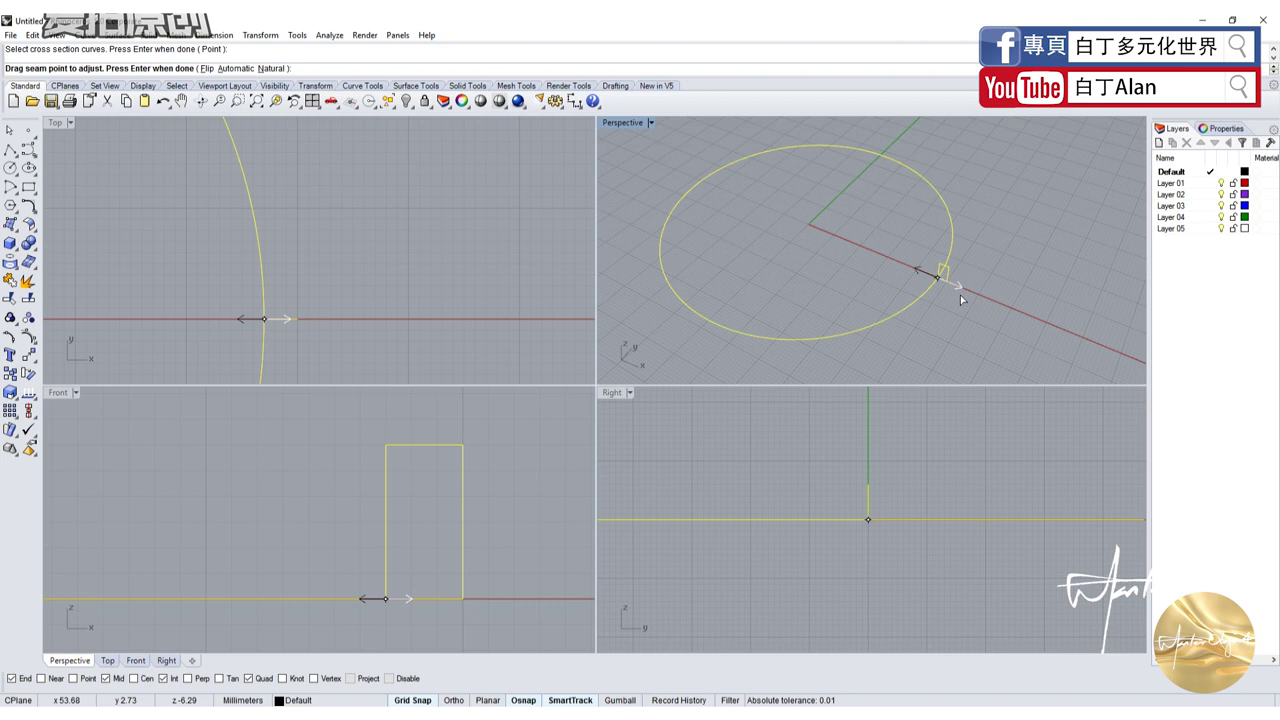
pyautogui.press('Return')
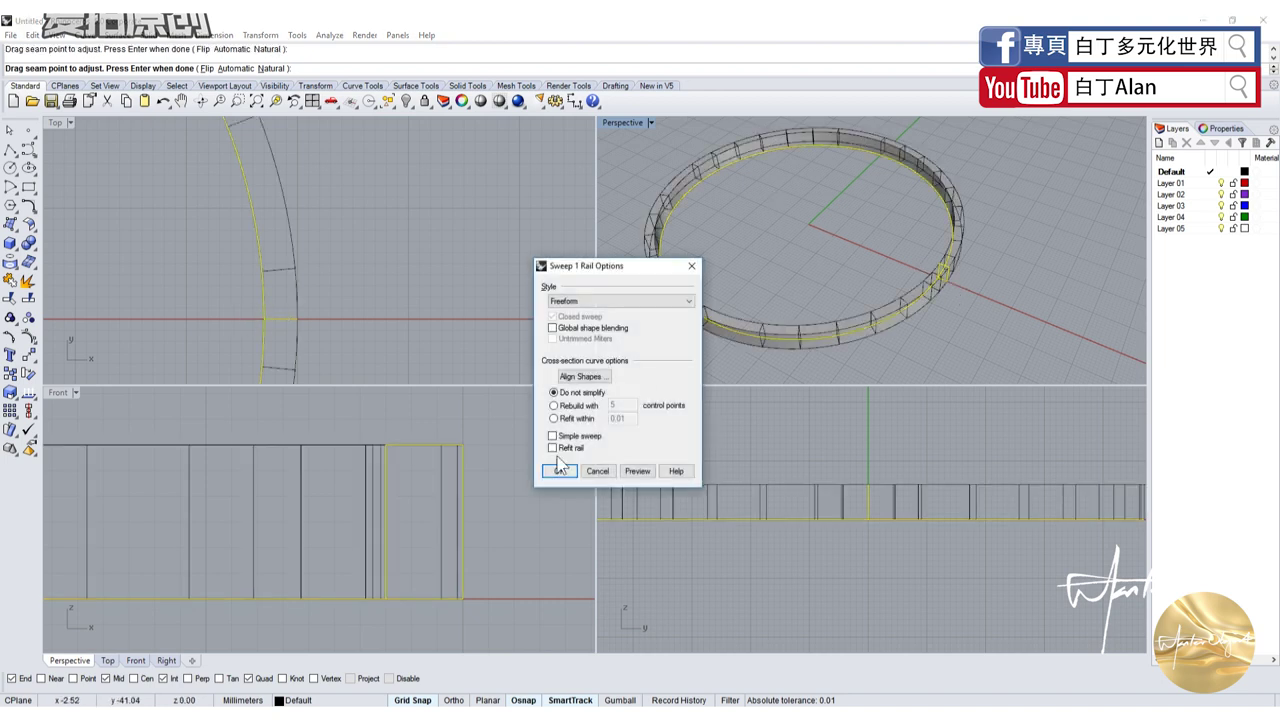
pyautogui.click(558, 471)
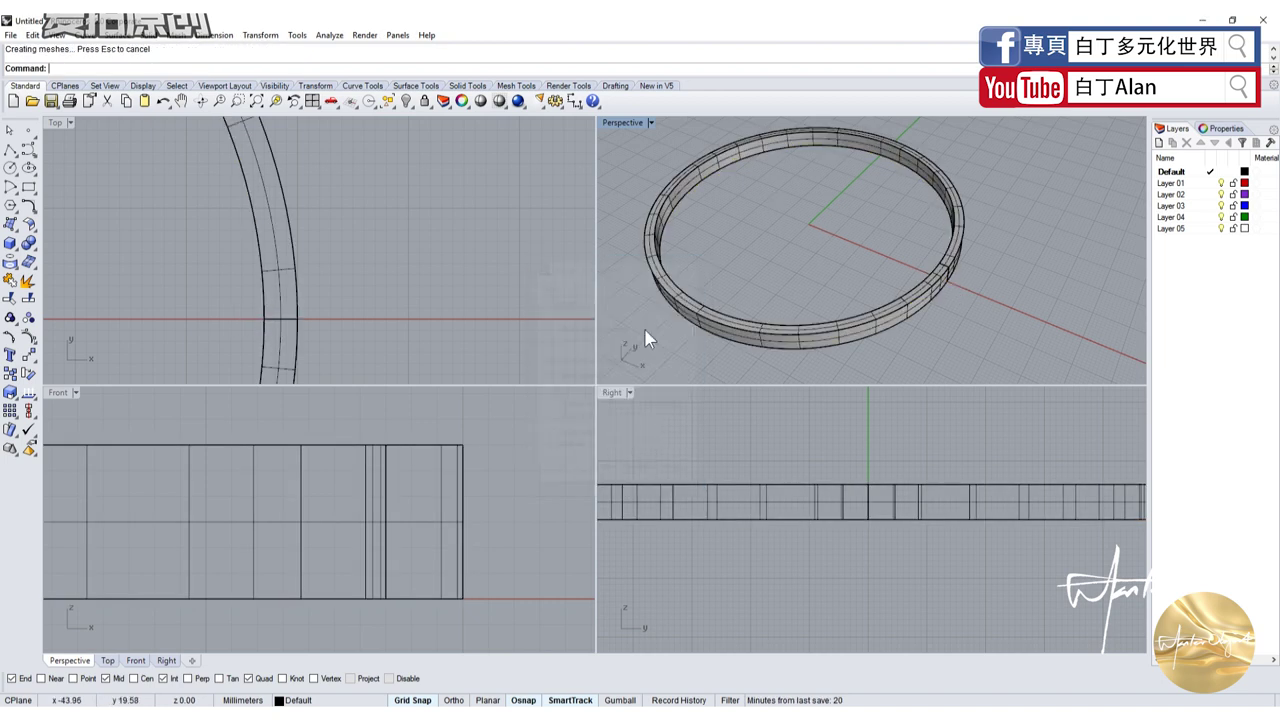
# Maximize the Perspective viewport and zoom and orbit around the swept ring
pyautogui.click(624, 124)
pyautogui.click(636, 137)
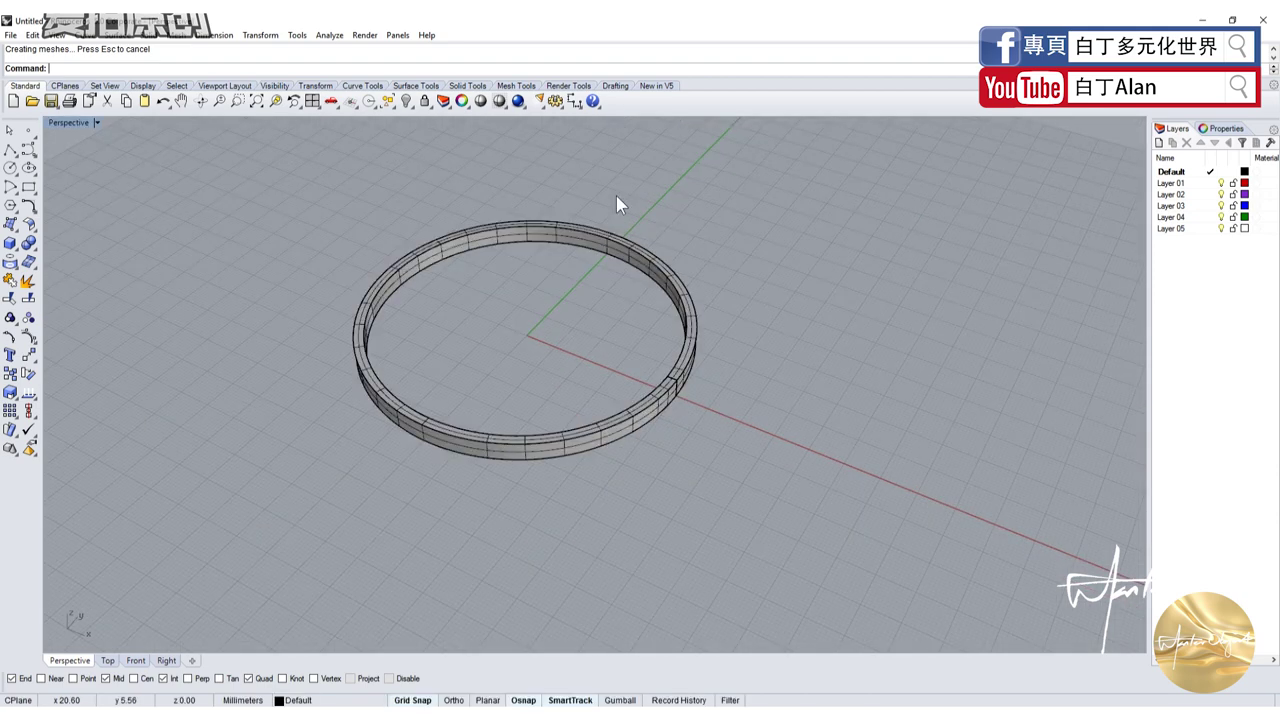
pyautogui.scroll(5, 609, 283)
pyautogui.moveTo(517, 391); pyautogui.dragTo(478, 392, button='right')
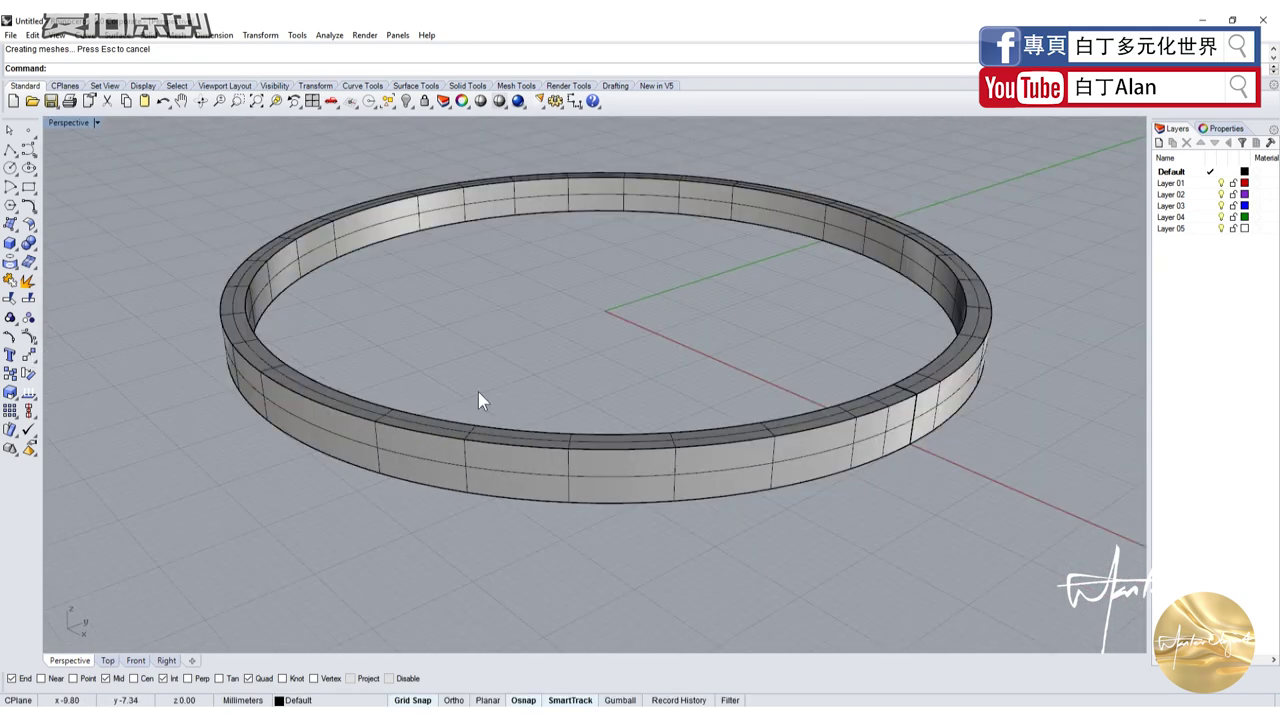
pyautogui.scroll(-1, 535, 285)
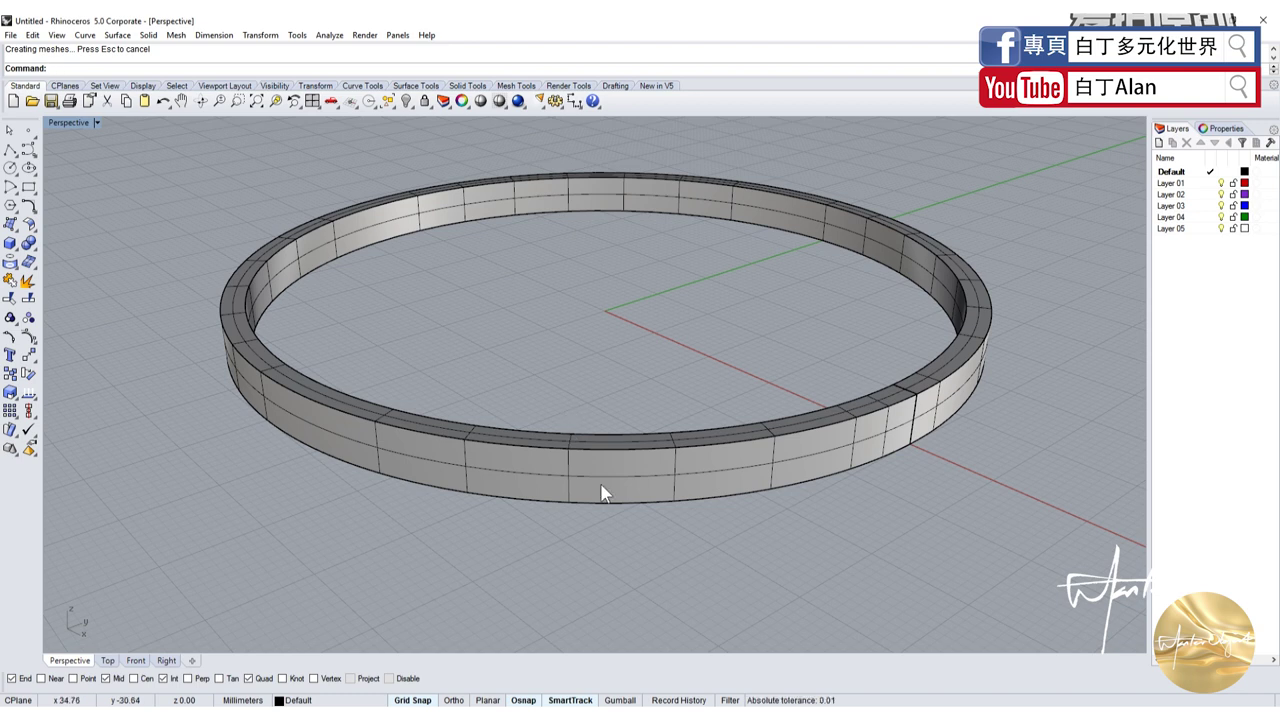
pyautogui.scroll(-3, 597, 380)
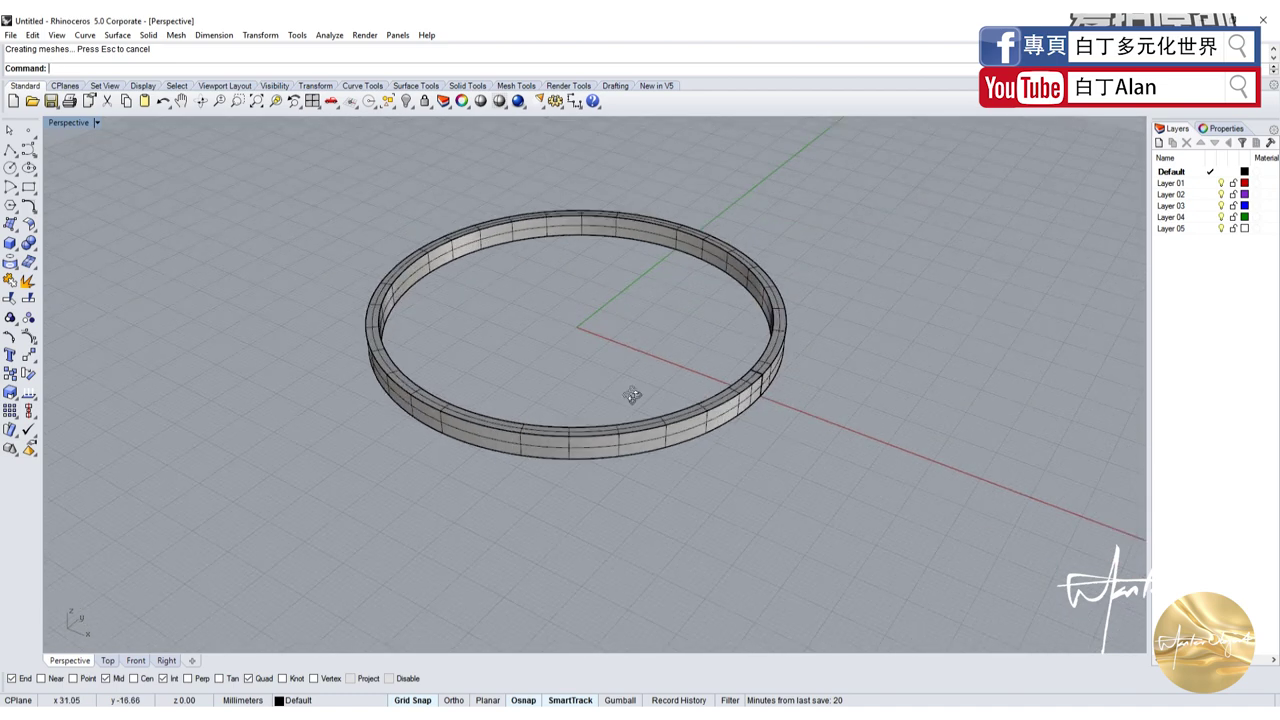
pyautogui.scroll(4, 631, 394)
# Delete the swept ring and the circle, keeping only the rectangle profile
pyautogui.click(681, 450)
pyautogui.press('Delete')
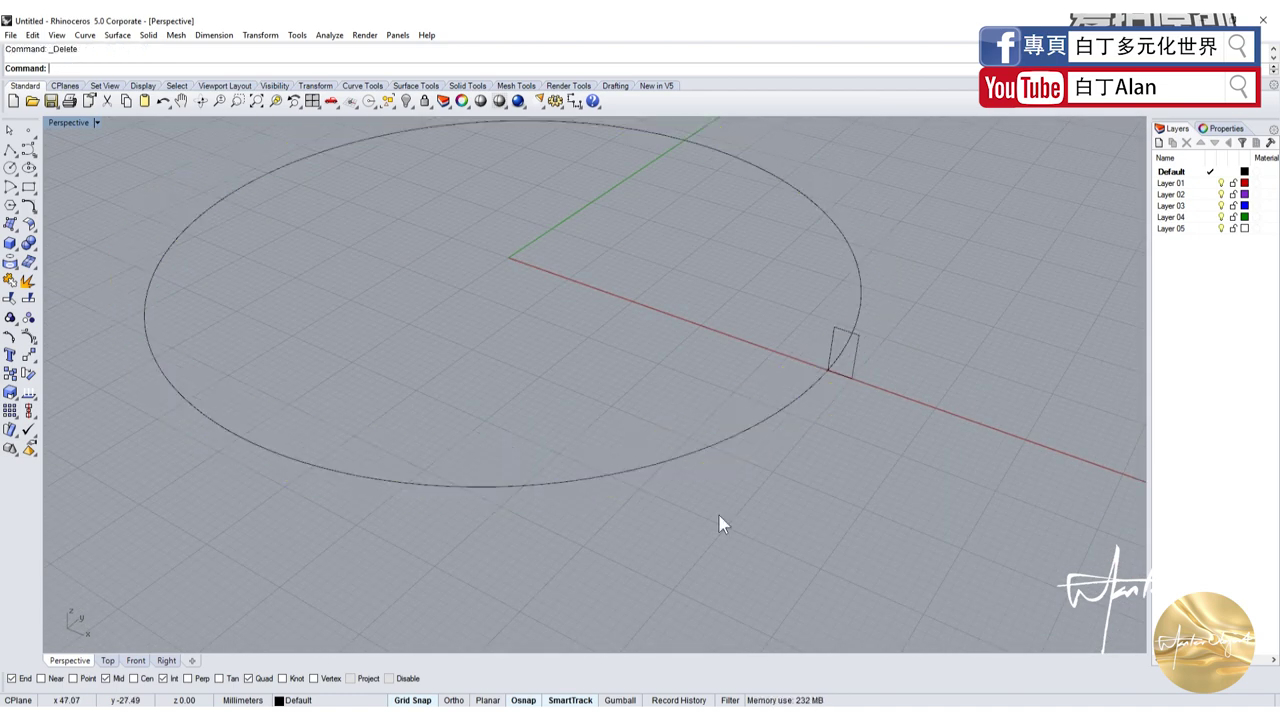
pyautogui.click(794, 390)
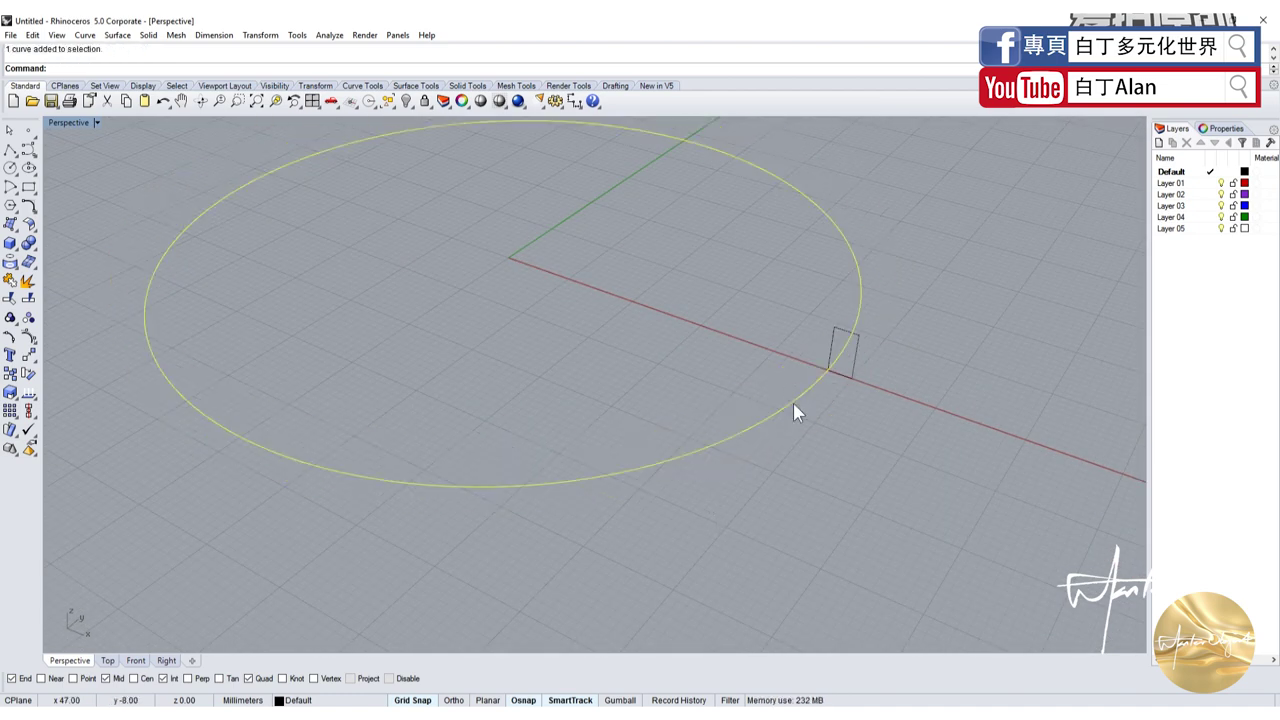
pyautogui.press('Delete')
# In Top view, draw a wavy six-point control-point curve
pyautogui.click(10, 150)
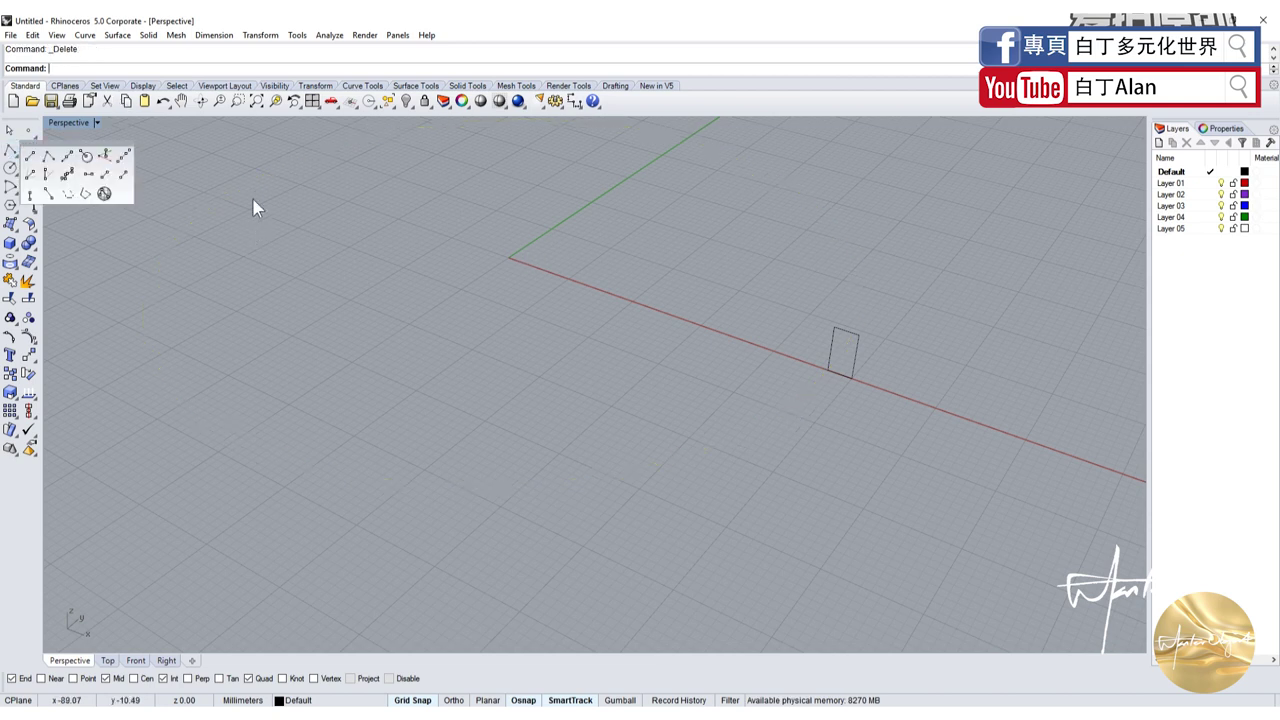
pyautogui.click(28, 148)
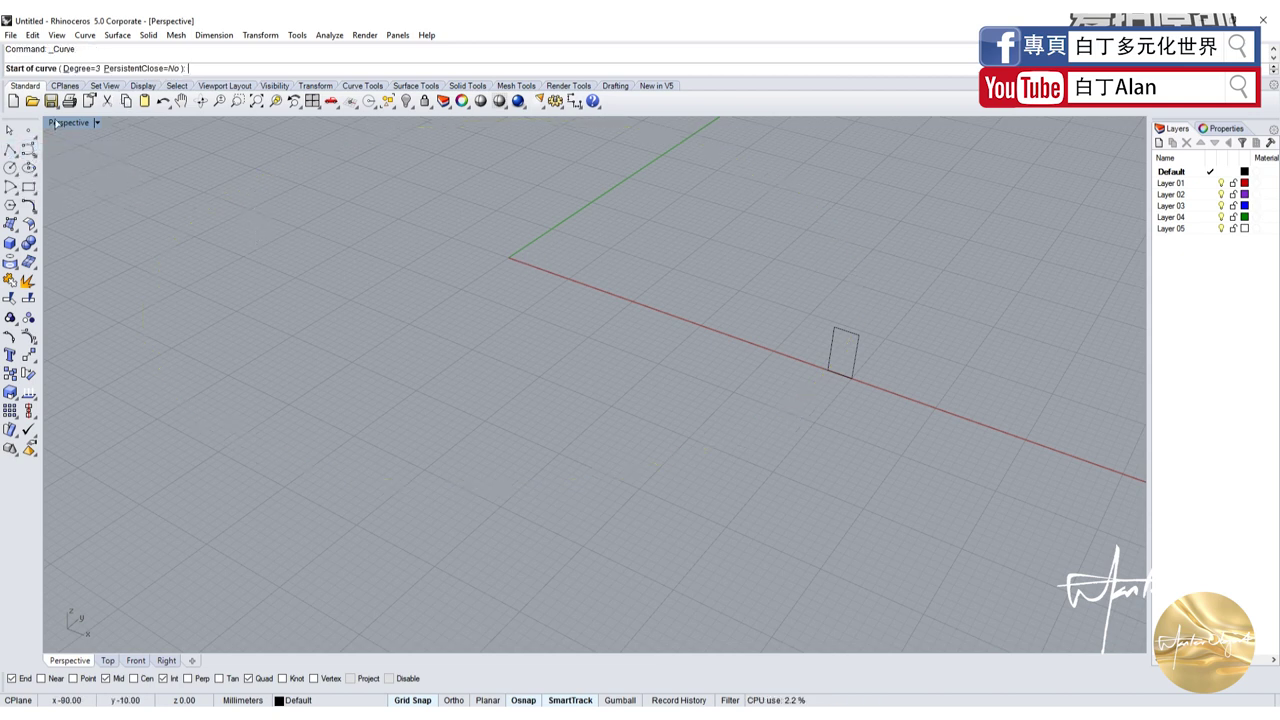
pyautogui.doubleClick(58, 122)
pyautogui.scroll(-5, 321, 296)
pyautogui.click(171, 267)
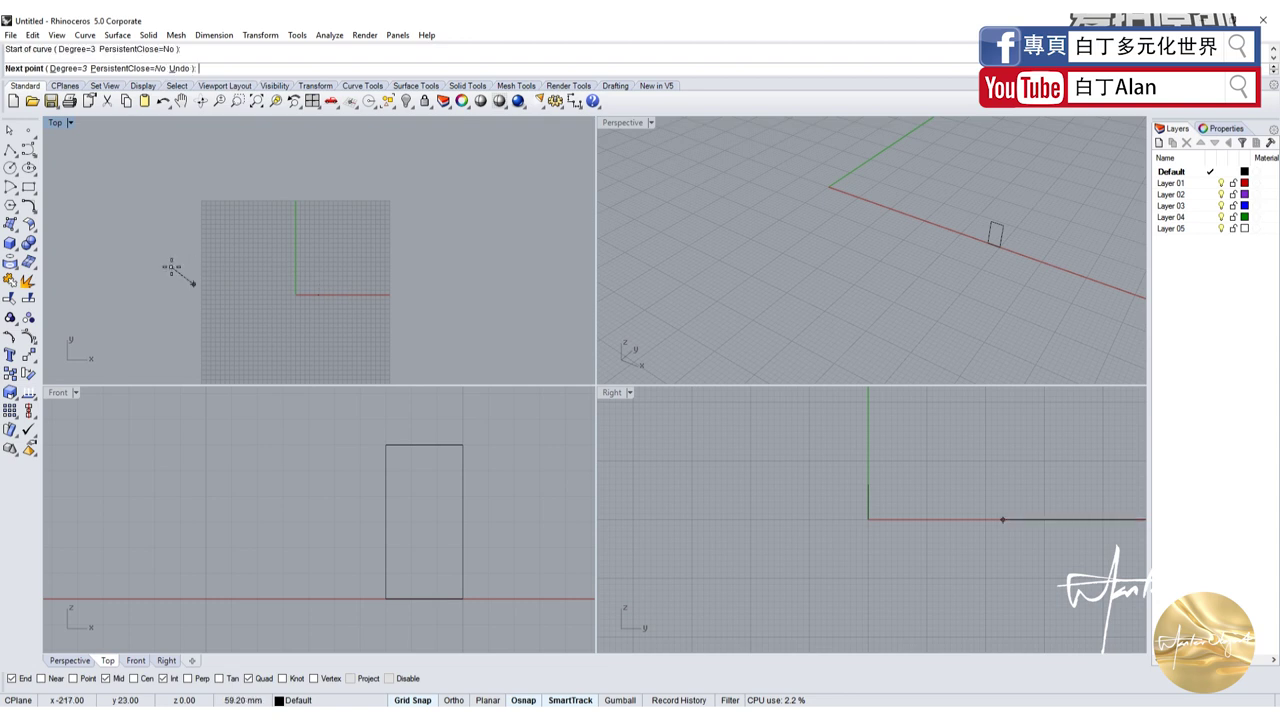
pyautogui.click(219, 335)
pyautogui.click(248, 338)
pyautogui.click(262, 247)
pyautogui.click(292, 362)
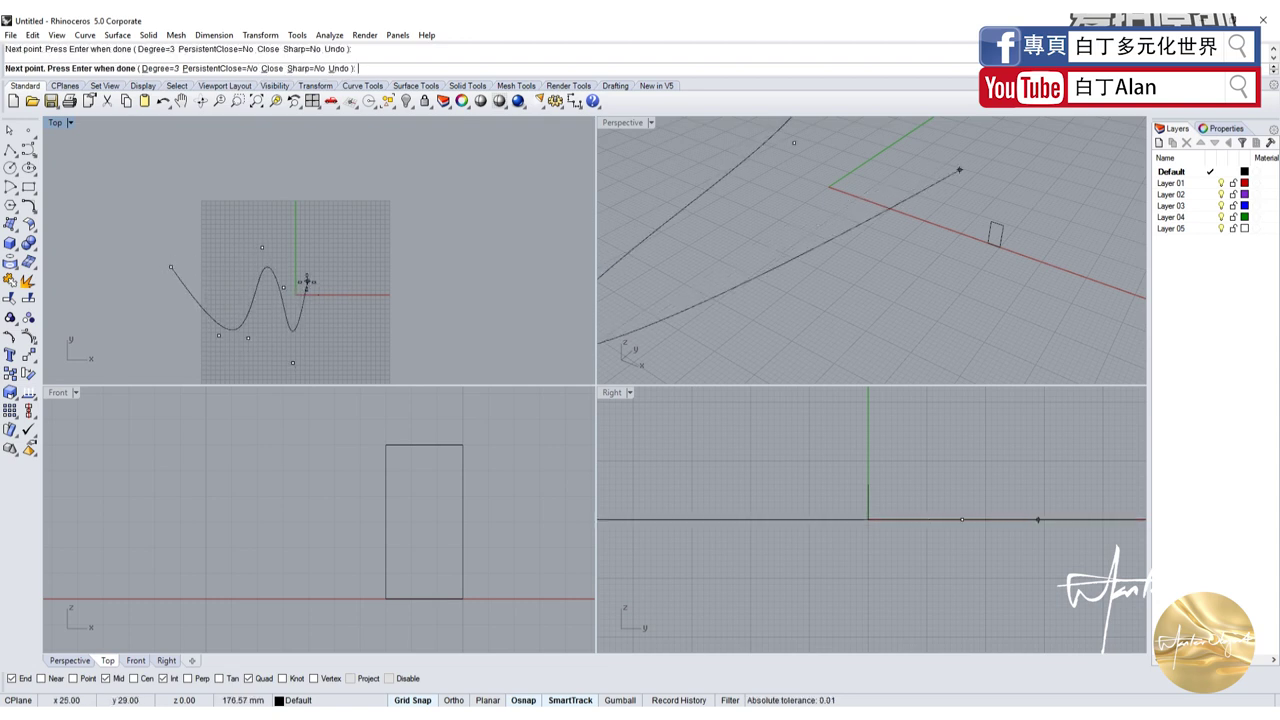
pyautogui.click(307, 281)
pyautogui.rightClick(358, 258)
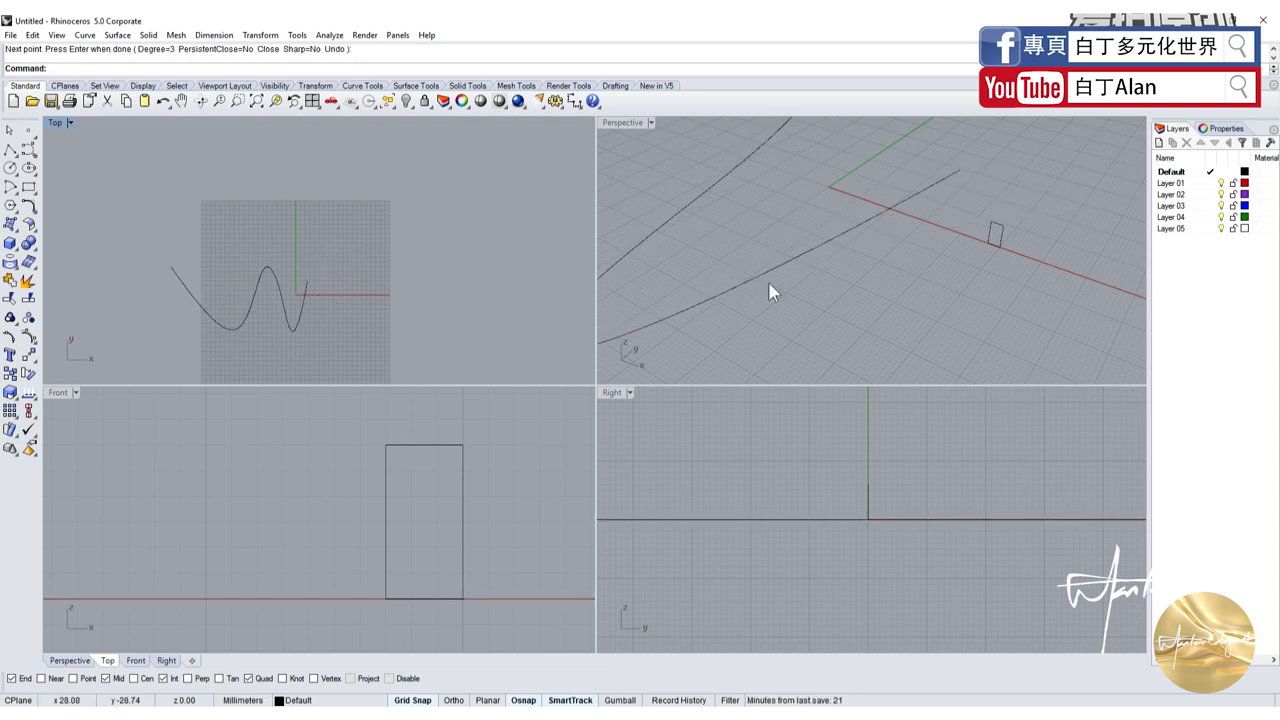
# Move the small rectangle to the wavy curve's end in the maximized Perspective view
pyautogui.click(988, 240)
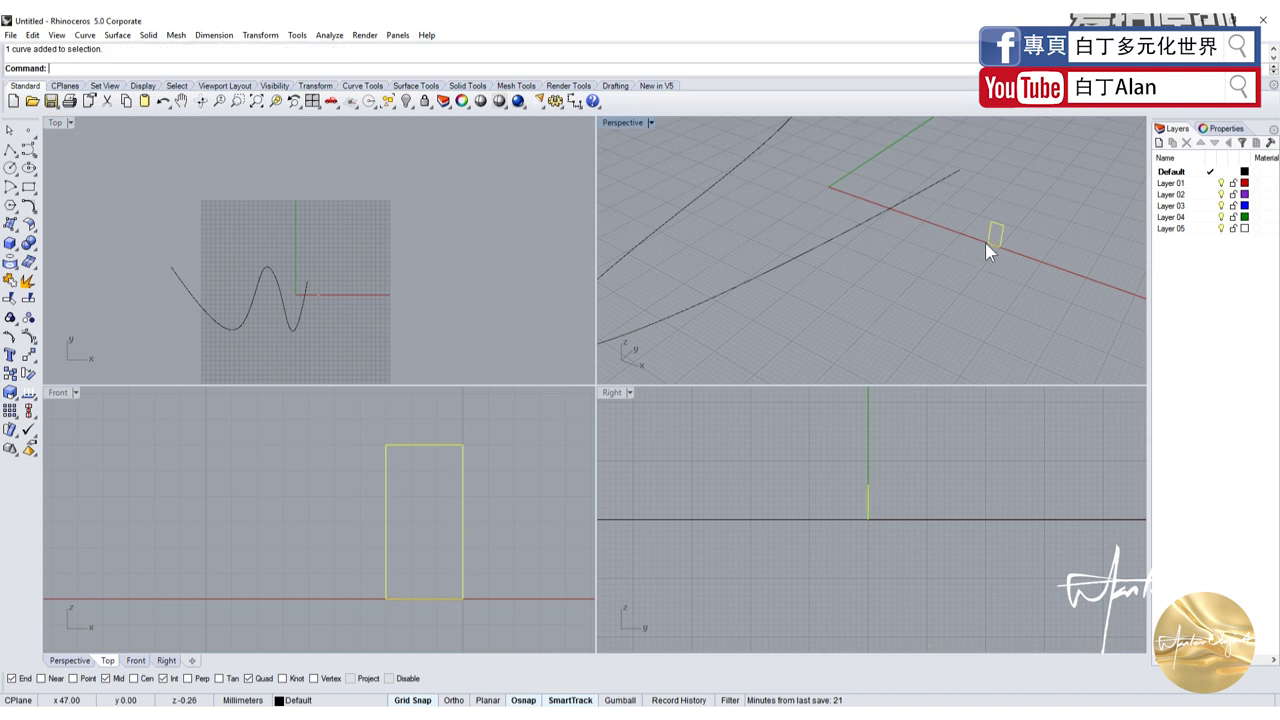
pyautogui.doubleClick(640, 125)
pyautogui.click(28, 354)
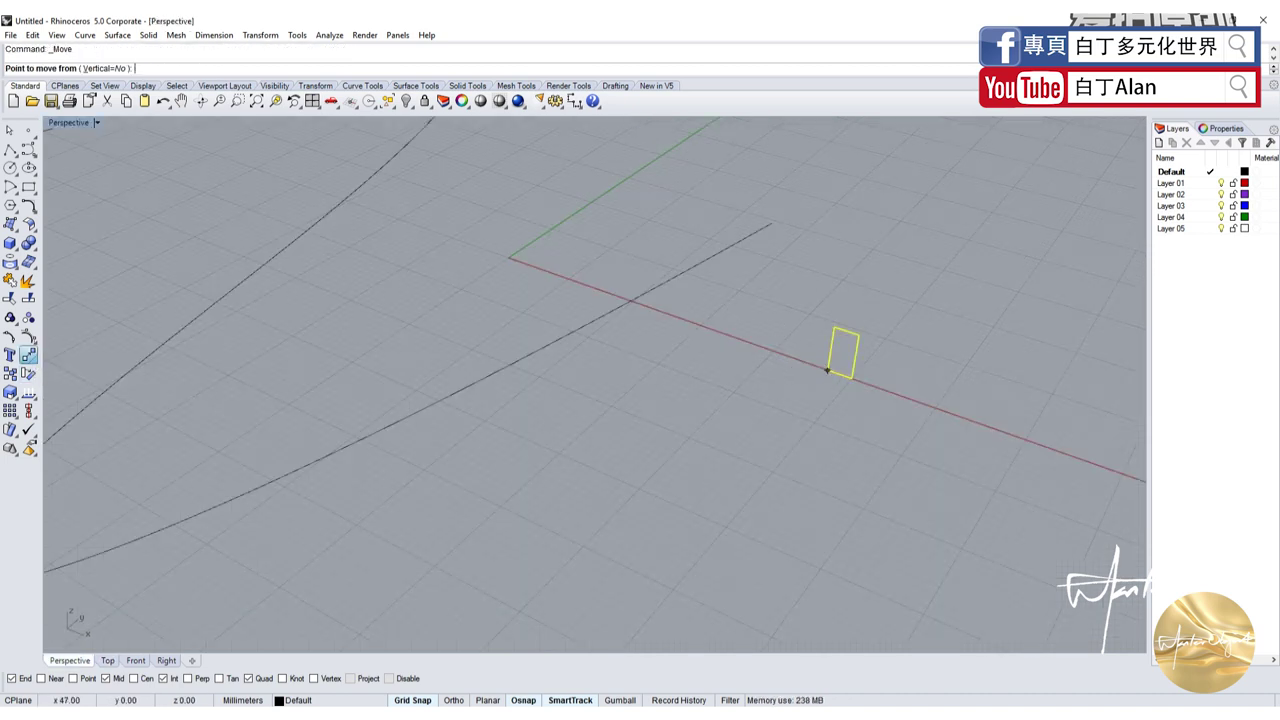
pyautogui.click(827, 370)
pyautogui.click(771, 224)
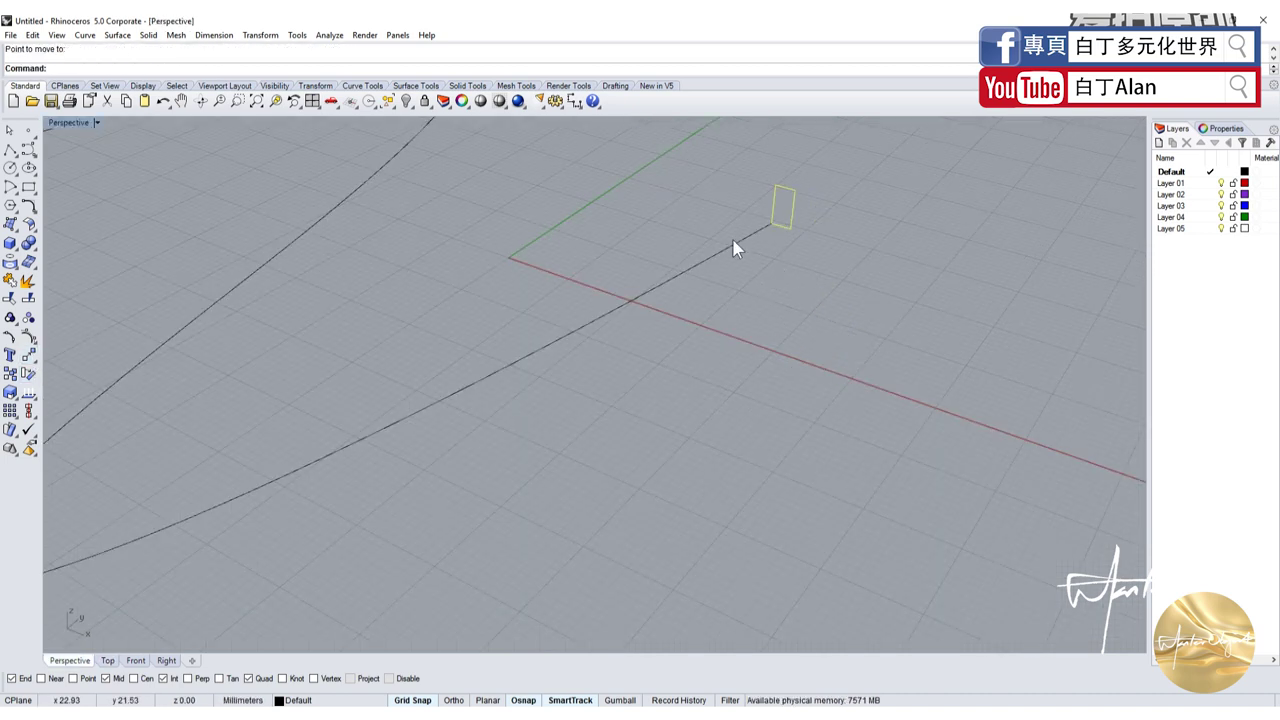
# Sweep1 the rectangle along the wavy curve to build an S-shaped solid
pyautogui.click(735, 247)
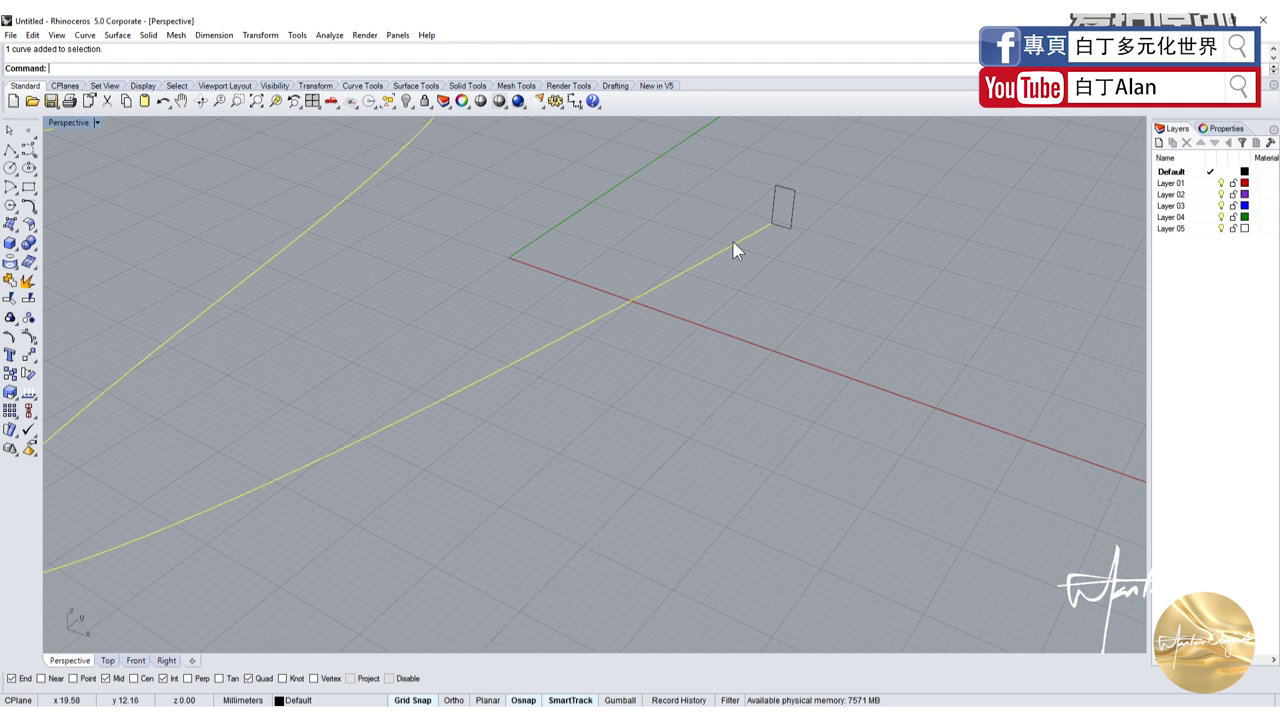
pyautogui.click(11, 224)
pyautogui.click(29, 284)
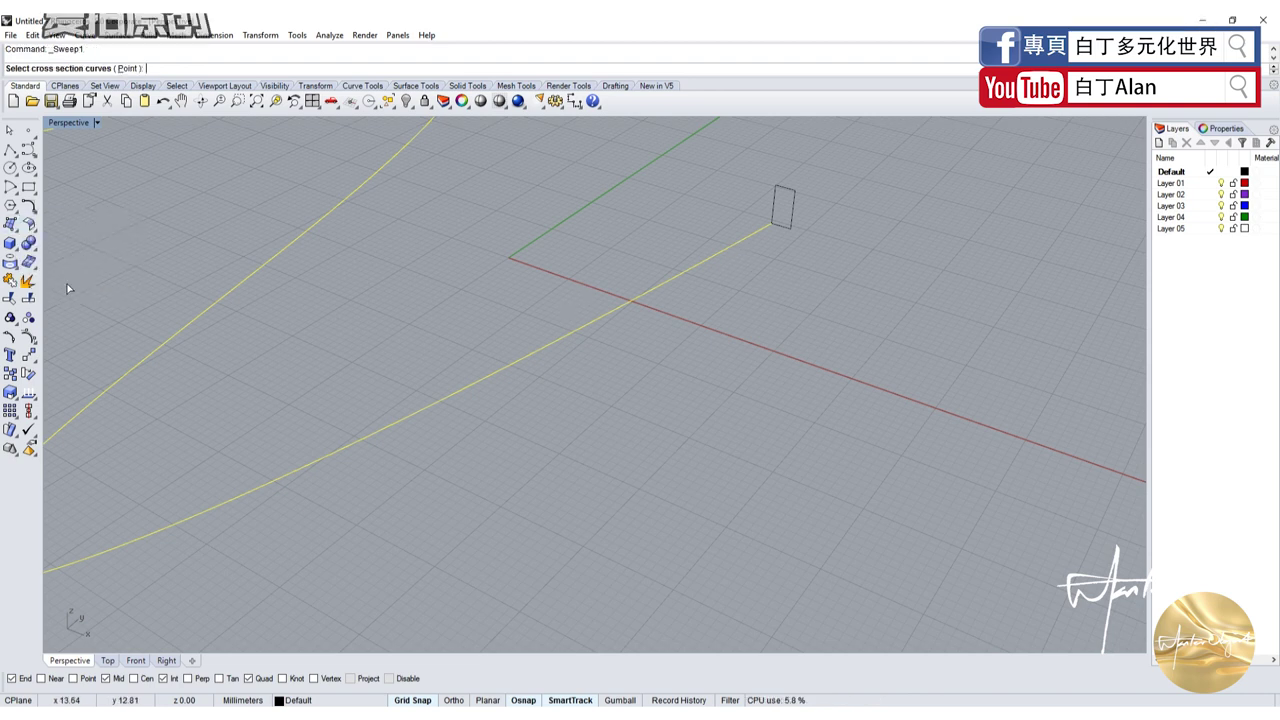
pyautogui.click(787, 231)
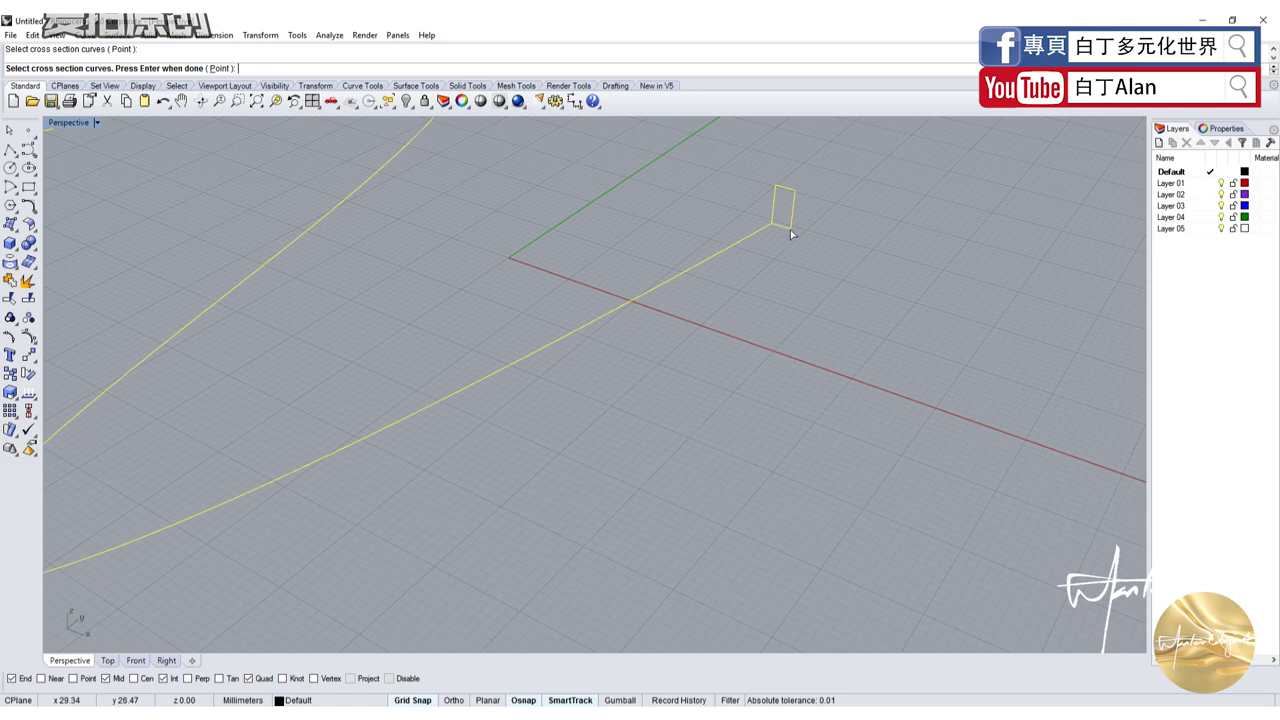
pyautogui.press('Return')
pyautogui.press('Return')
pyautogui.click(560, 468)
# Orbit to view the S-shaped sweep from below, then select it
pyautogui.scroll(-5, 620, 460)
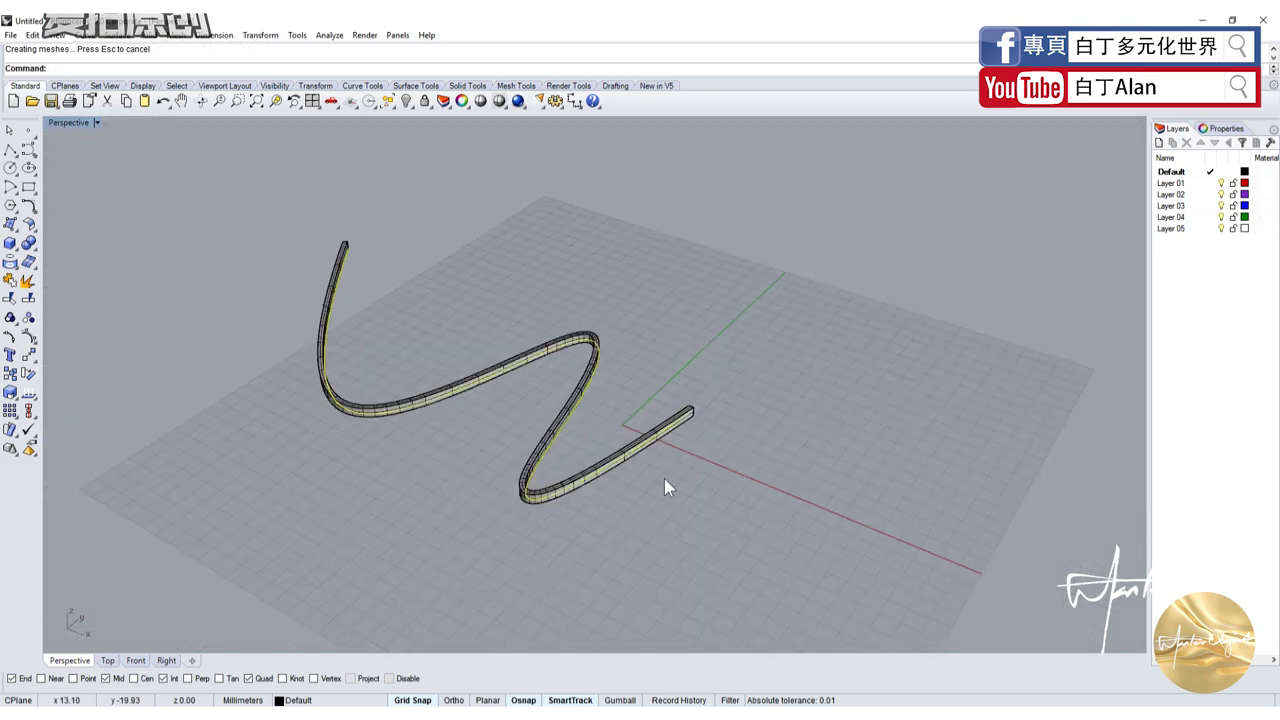
pyautogui.click(664, 486)
pyautogui.scroll(3, 663, 446)
pyautogui.scroll(-3, 600, 420)
pyautogui.moveTo(586, 414); pyautogui.dragTo(590, 370, button='right')
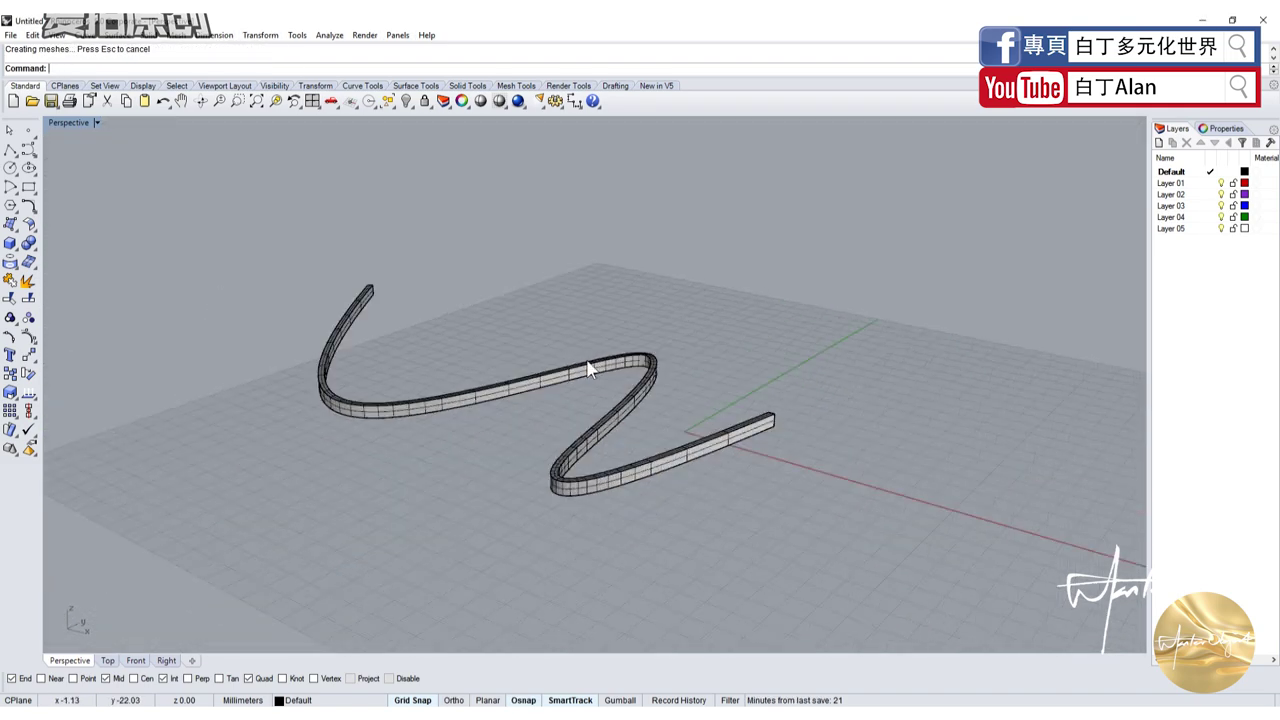
pyautogui.scroll(3, 725, 480)
pyautogui.click(444, 296)
# Delete the swept solid and the small rectangle
pyautogui.press('Delete')
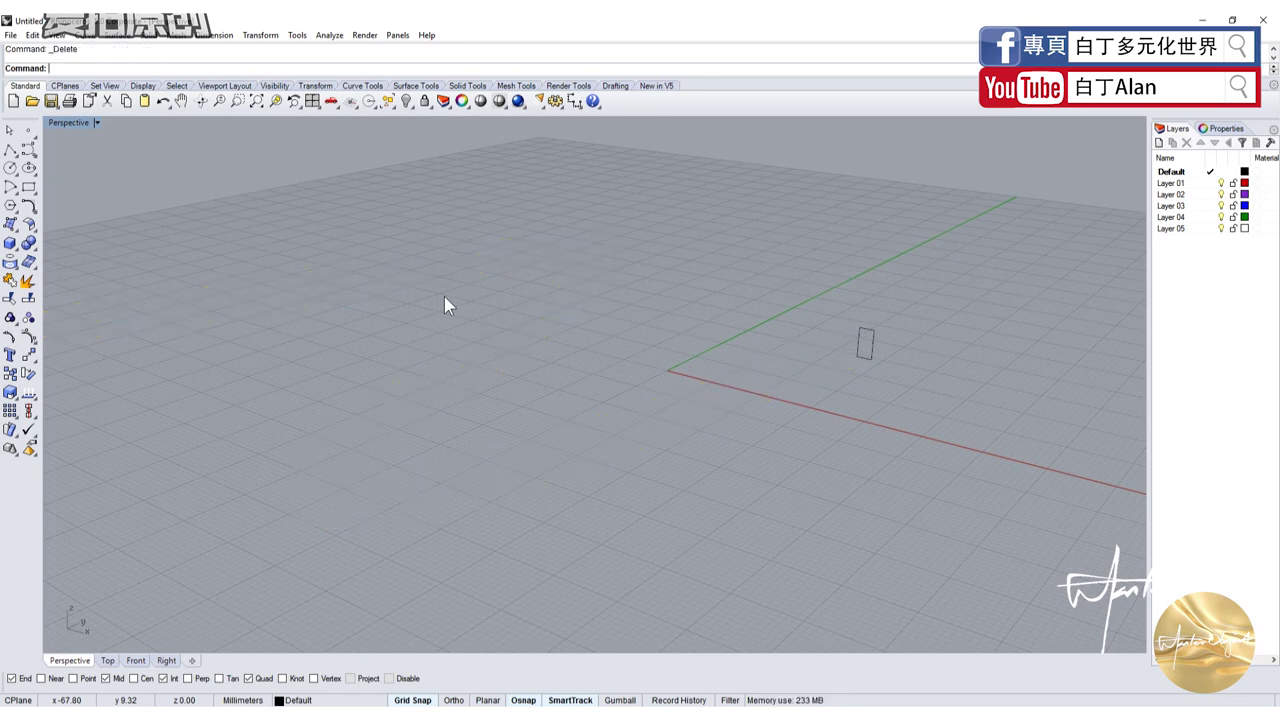
pyautogui.moveTo(886, 410); pyautogui.dragTo(886, 410)
pyautogui.press('Delete')
# Draw a wavy S-shaped control-point curve in the Front view
pyautogui.click(29, 152)
pyautogui.click(370, 278)
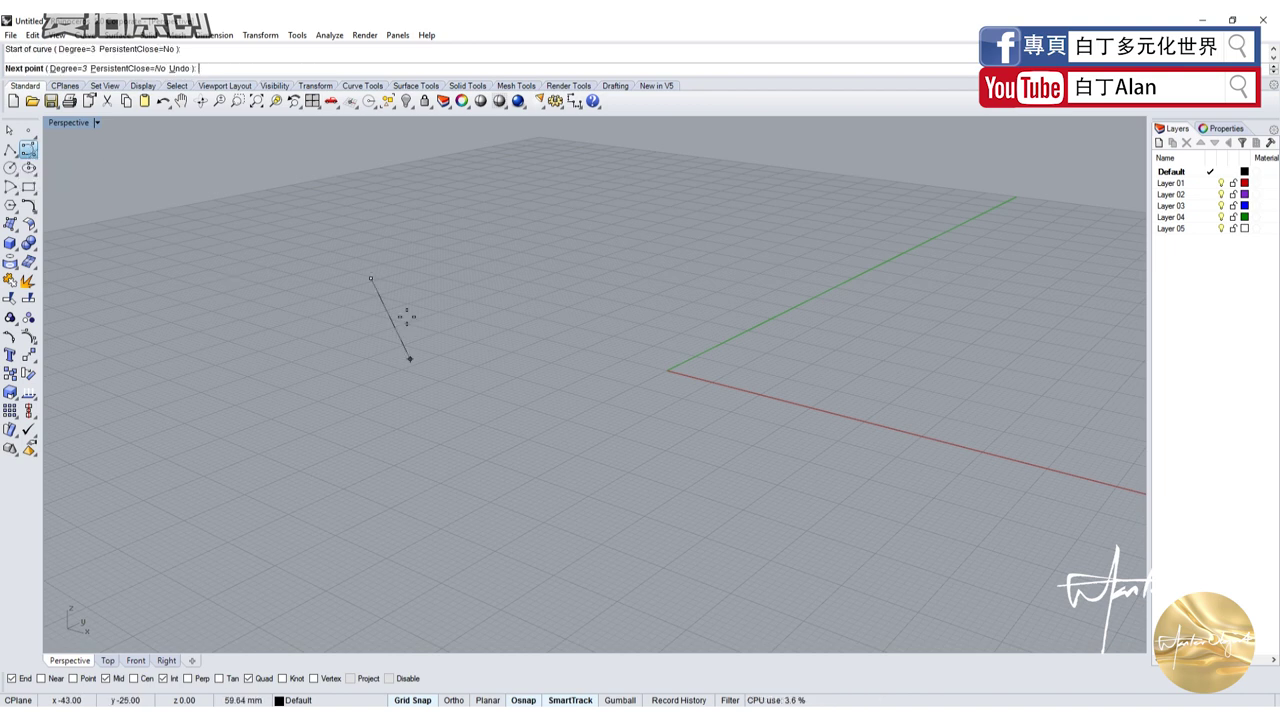
pyautogui.doubleClick(64, 124)
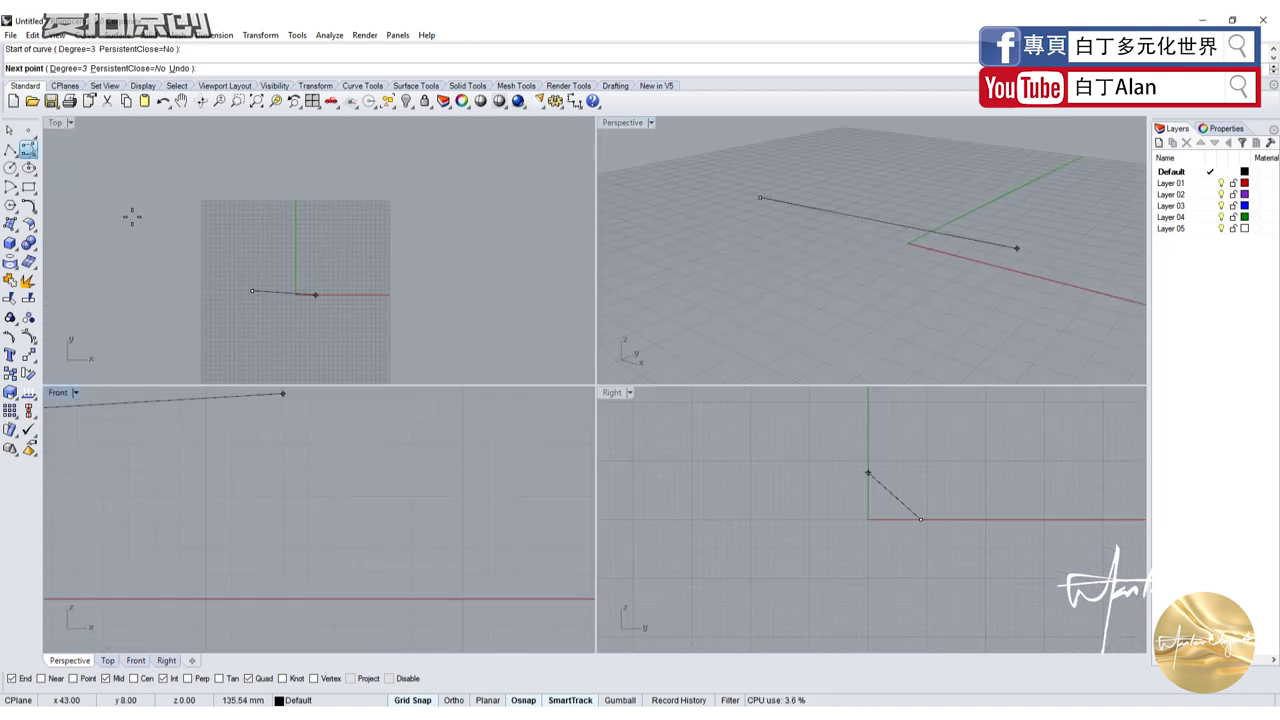
pyautogui.scroll(5, 250, 512)
pyautogui.click(304, 510)
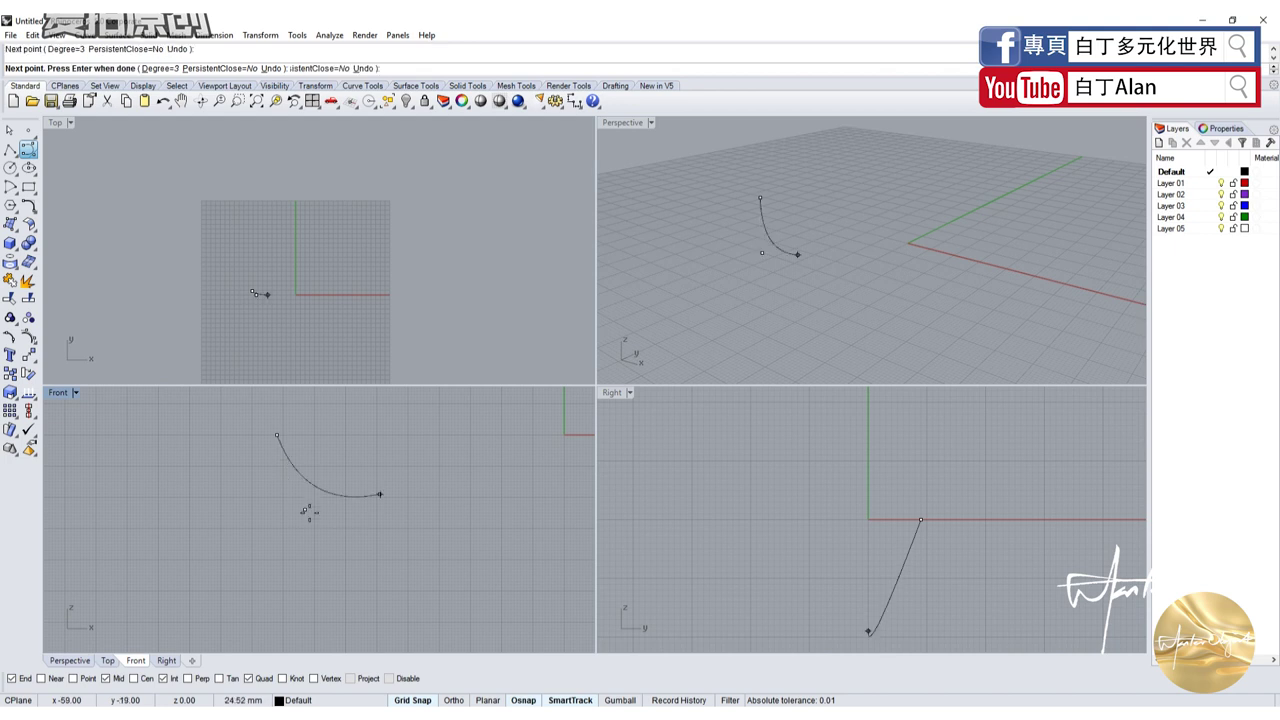
pyautogui.click(423, 407)
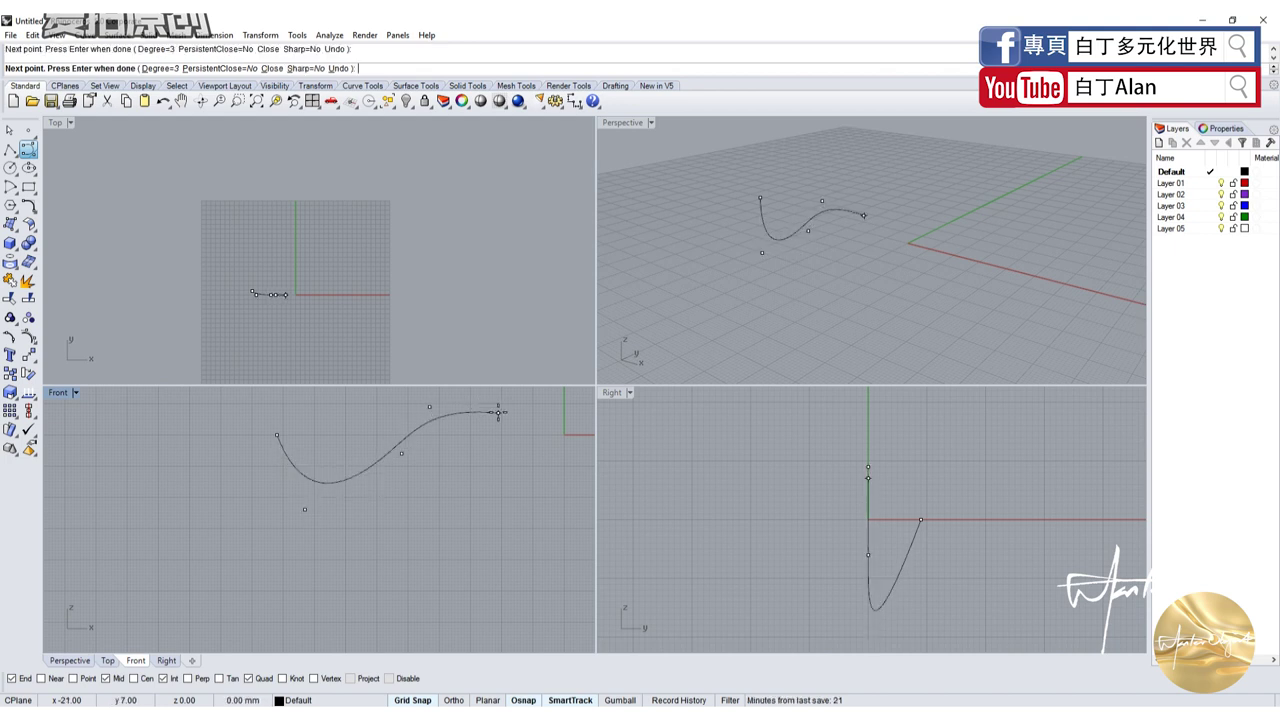
pyautogui.click(499, 411)
pyautogui.press('Return')
# Drag the S-curve's start control point into line with the other points
pyautogui.click(280, 296)
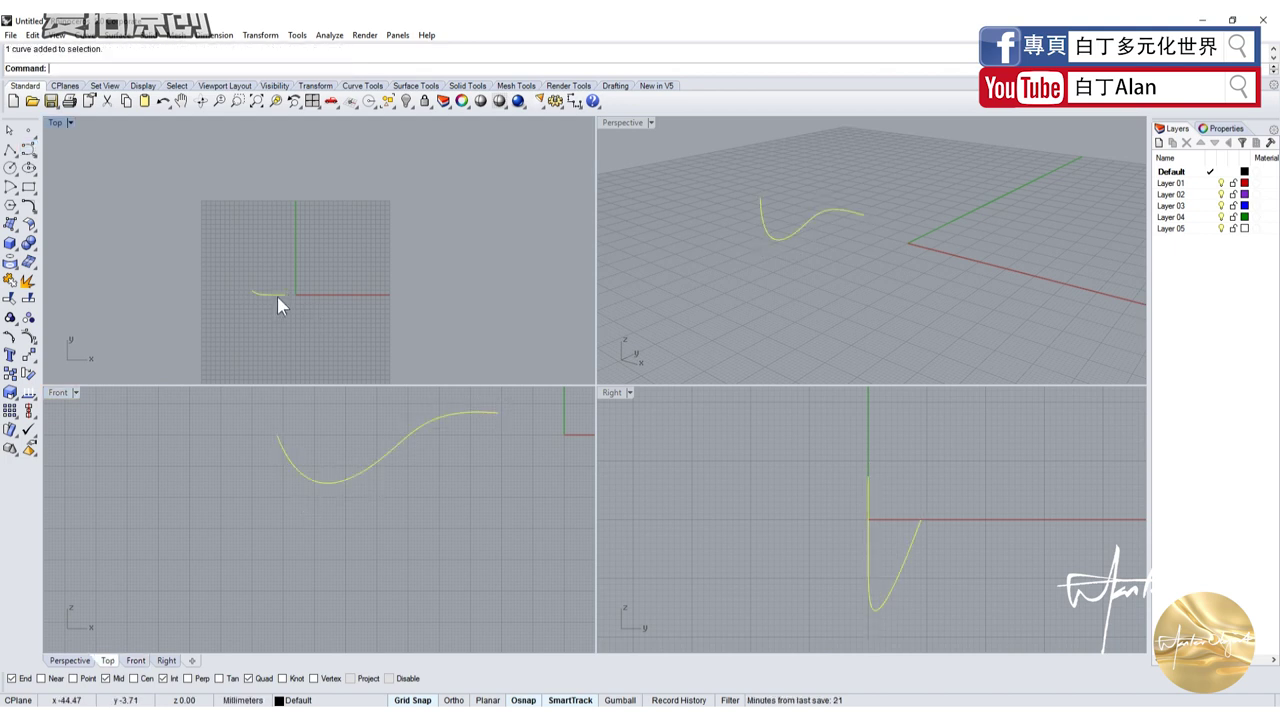
pyautogui.press('F10')
pyautogui.scroll(5, 250, 300)
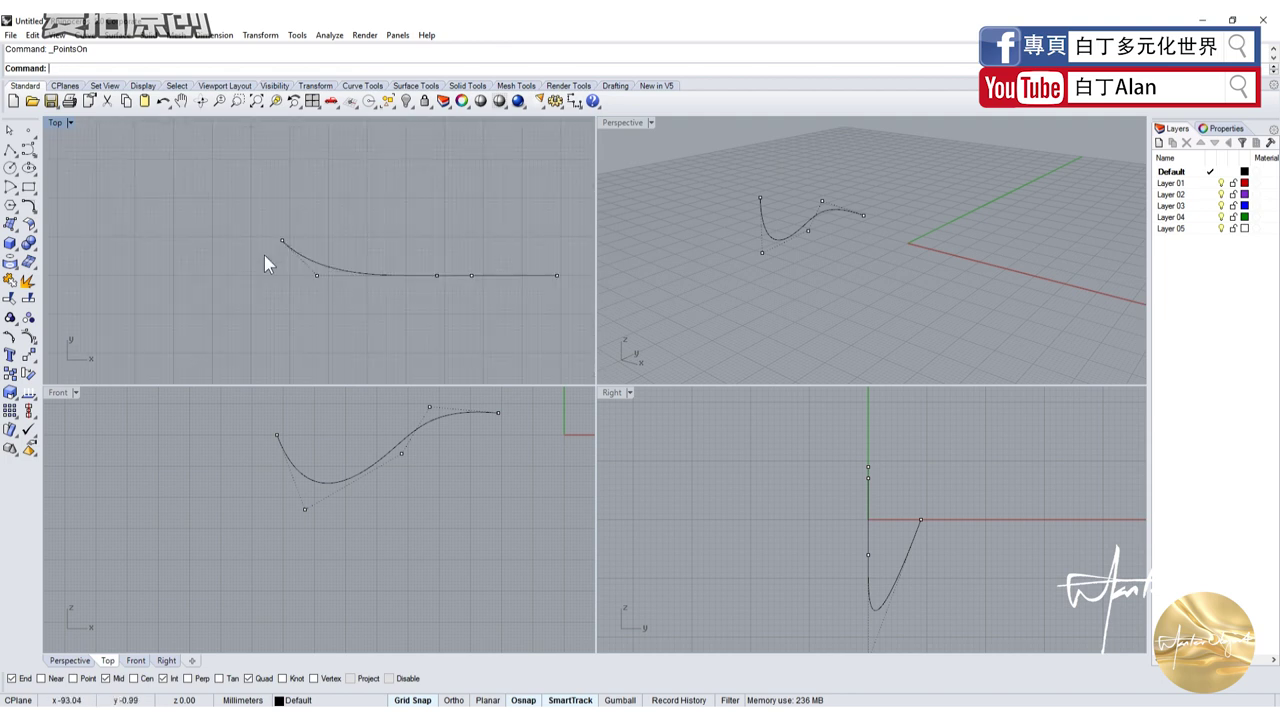
pyautogui.scroll(1, 276, 238)
pyautogui.click(280, 237)
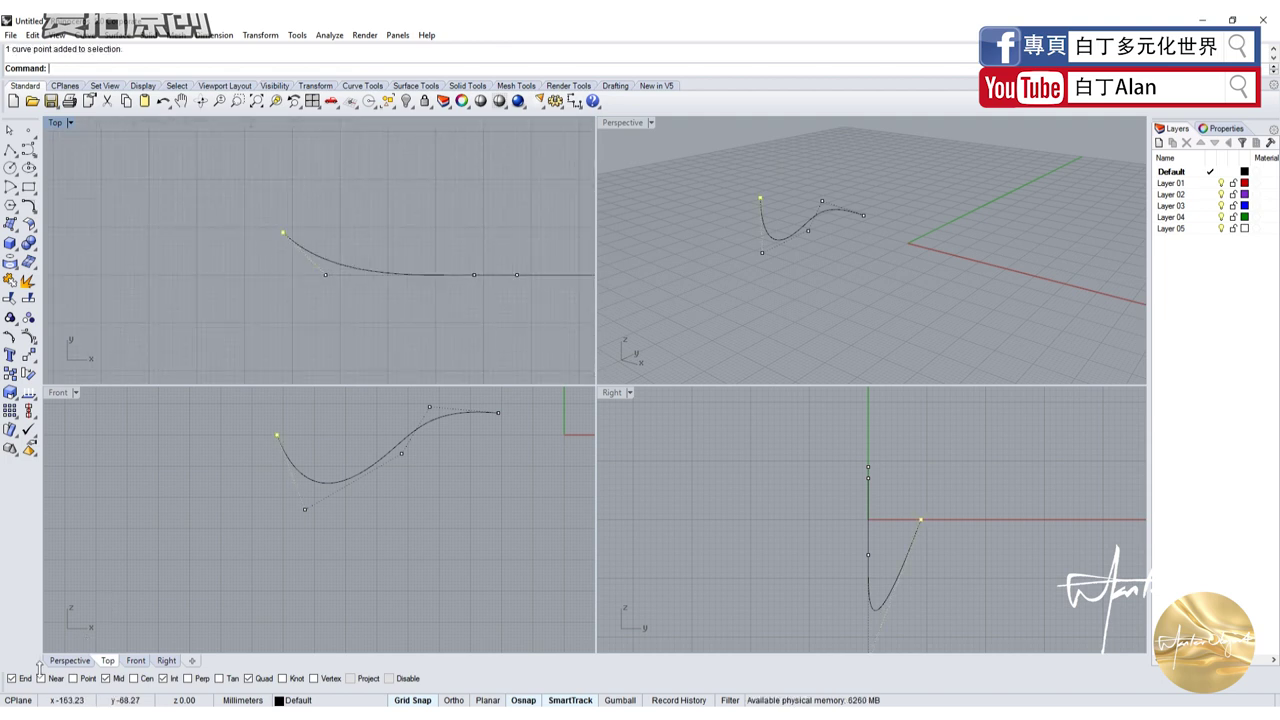
pyautogui.moveTo(284, 236)
pyautogui.mouseDown()
pyautogui.moveTo(325, 280)
pyautogui.moveTo(283, 276)
pyautogui.mouseUp()
pyautogui.press('Escape')
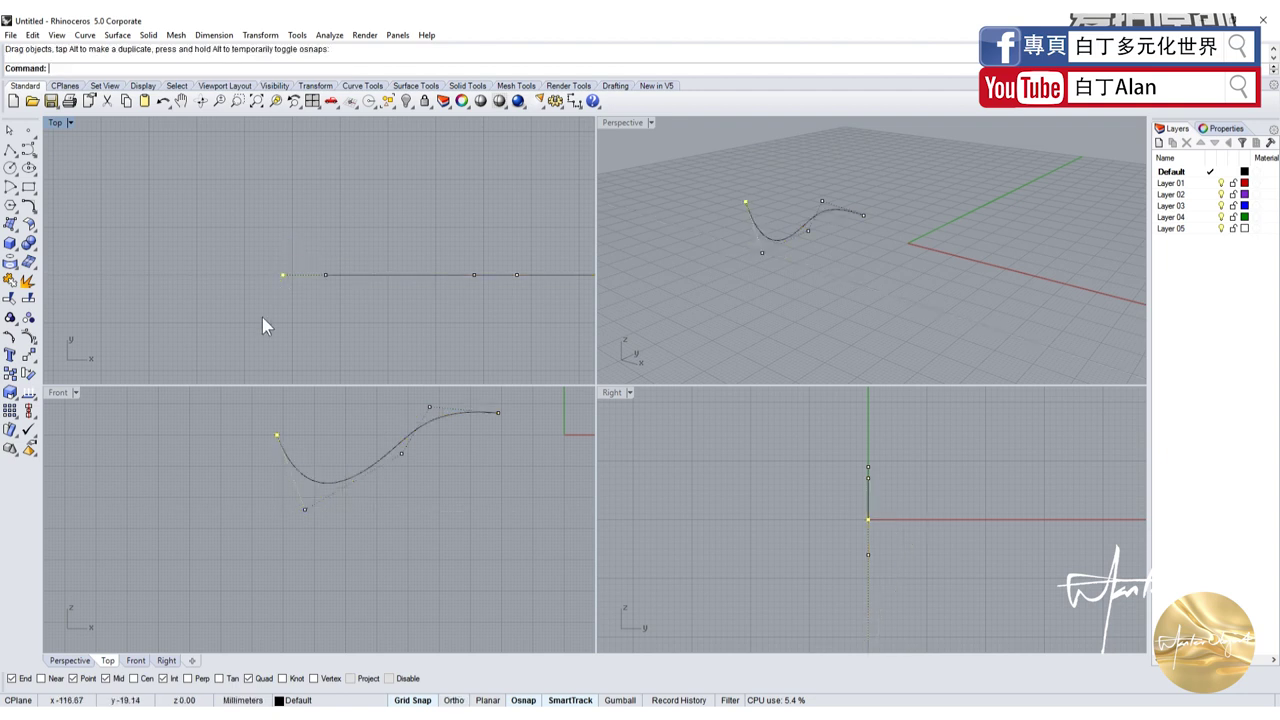
# Copy the S-curve to a y-shifted position beside the original
pyautogui.click(342, 276)
pyautogui.scroll(-5, 342, 276)
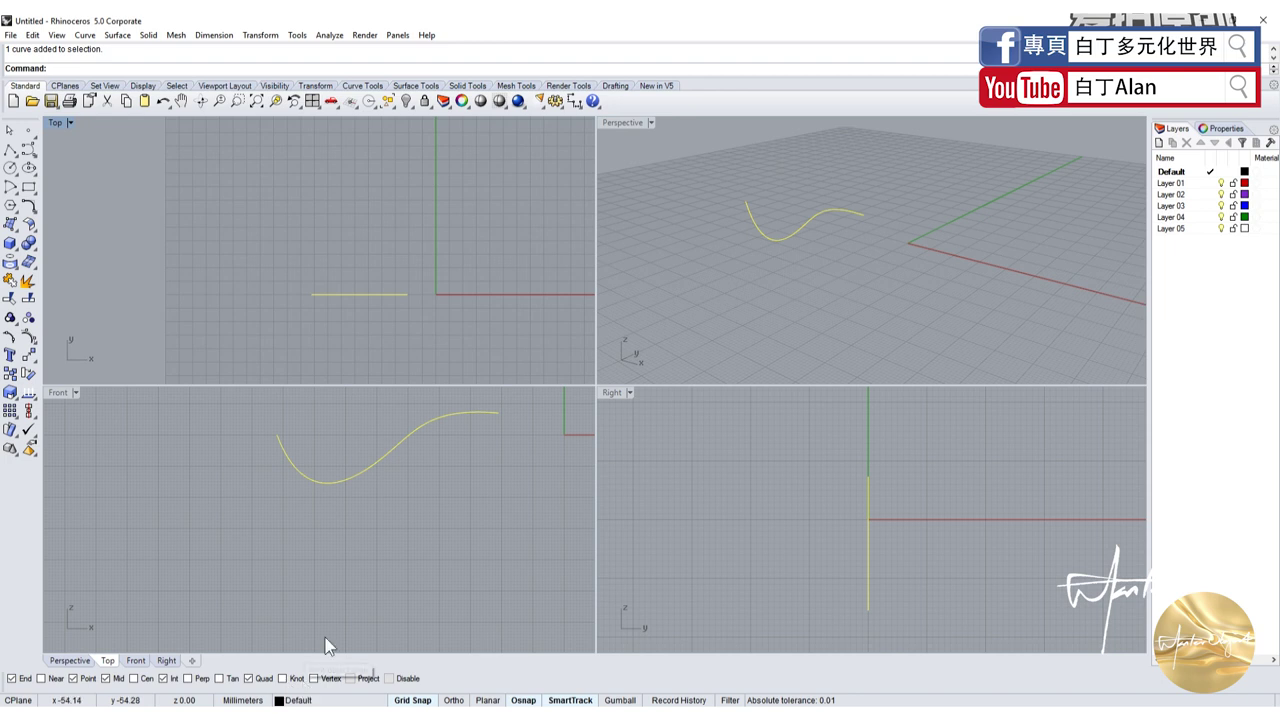
pyautogui.click(10, 373)
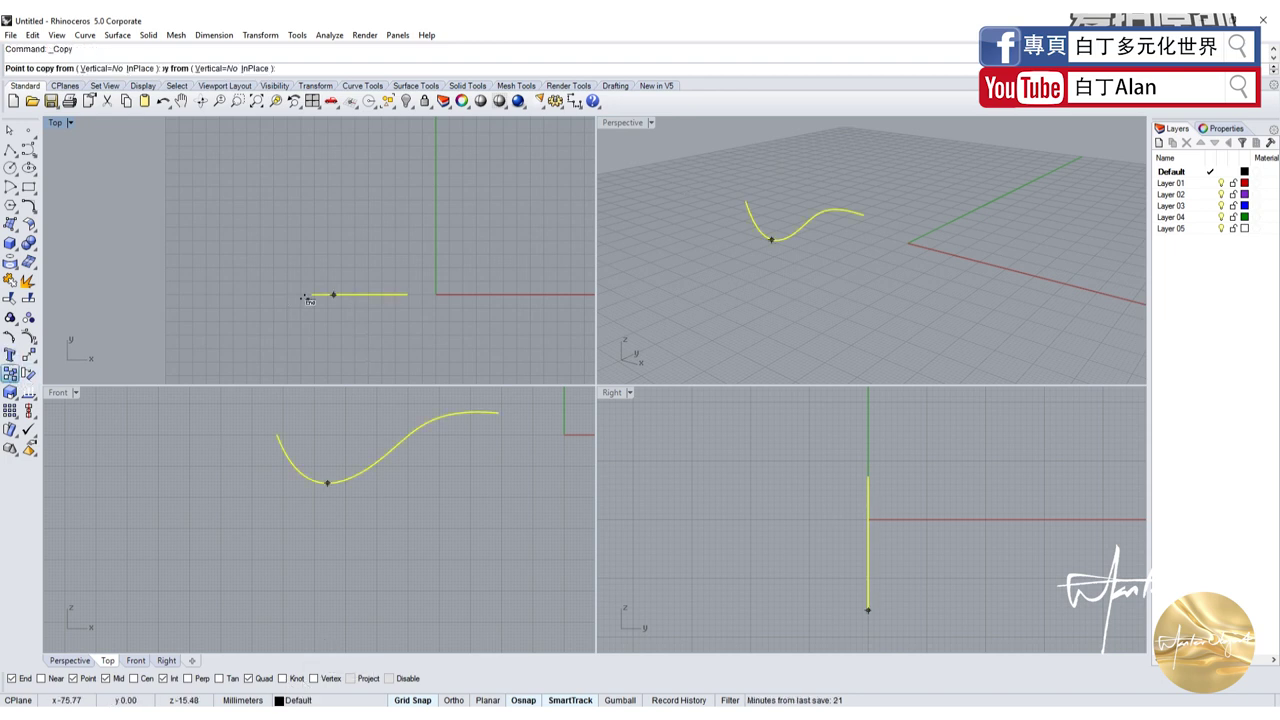
pyautogui.click(397, 296)
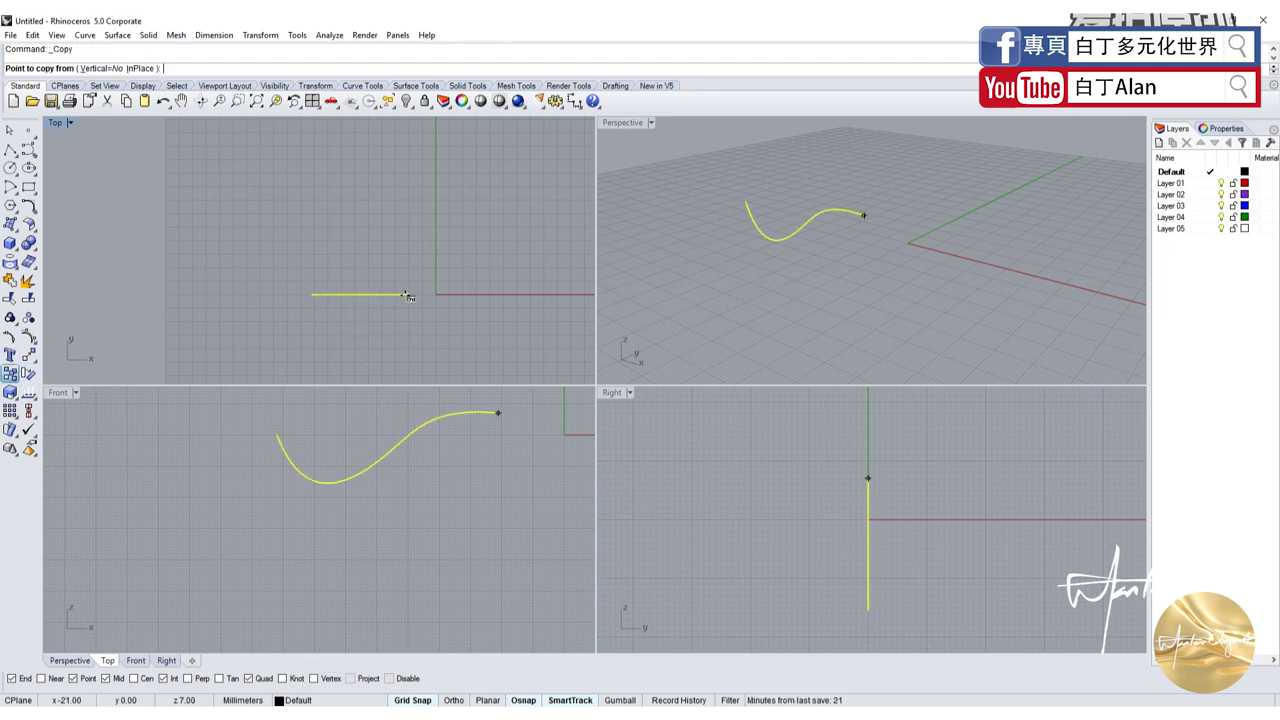
pyautogui.click(397, 218)
pyautogui.press('Return')
# Join both curve ends with polylines, then view the closed outline from above in maximized Perspective
pyautogui.click(10, 149)
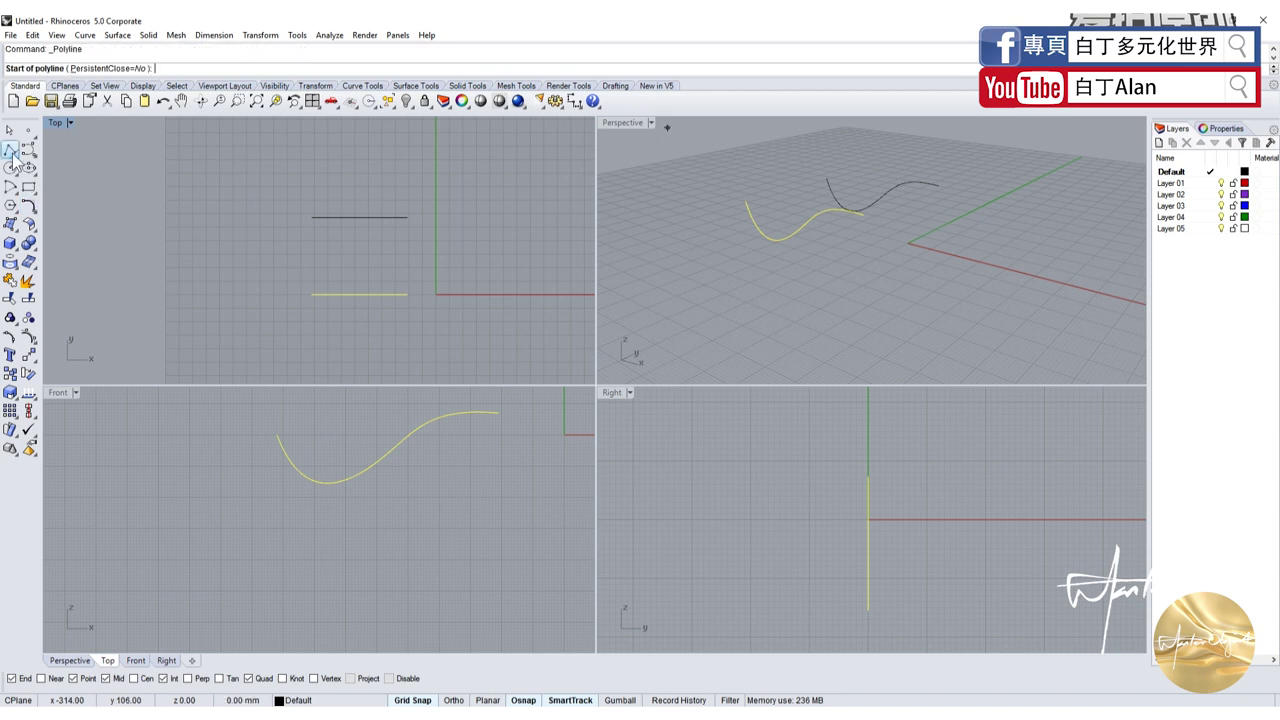
pyautogui.click(303, 214)
pyautogui.click(311, 294)
pyautogui.press('Return')
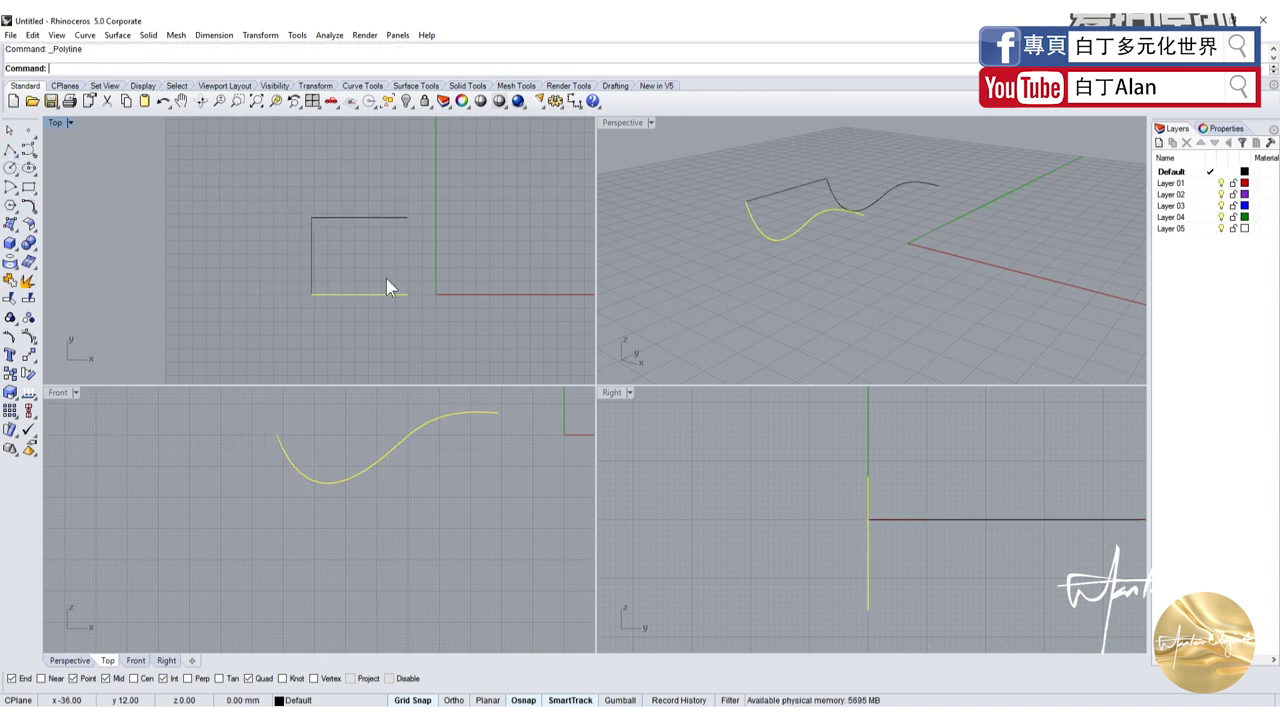
pyautogui.press('Return')
pyautogui.click(408, 293)
pyautogui.click(407, 217)
pyautogui.press('Return')
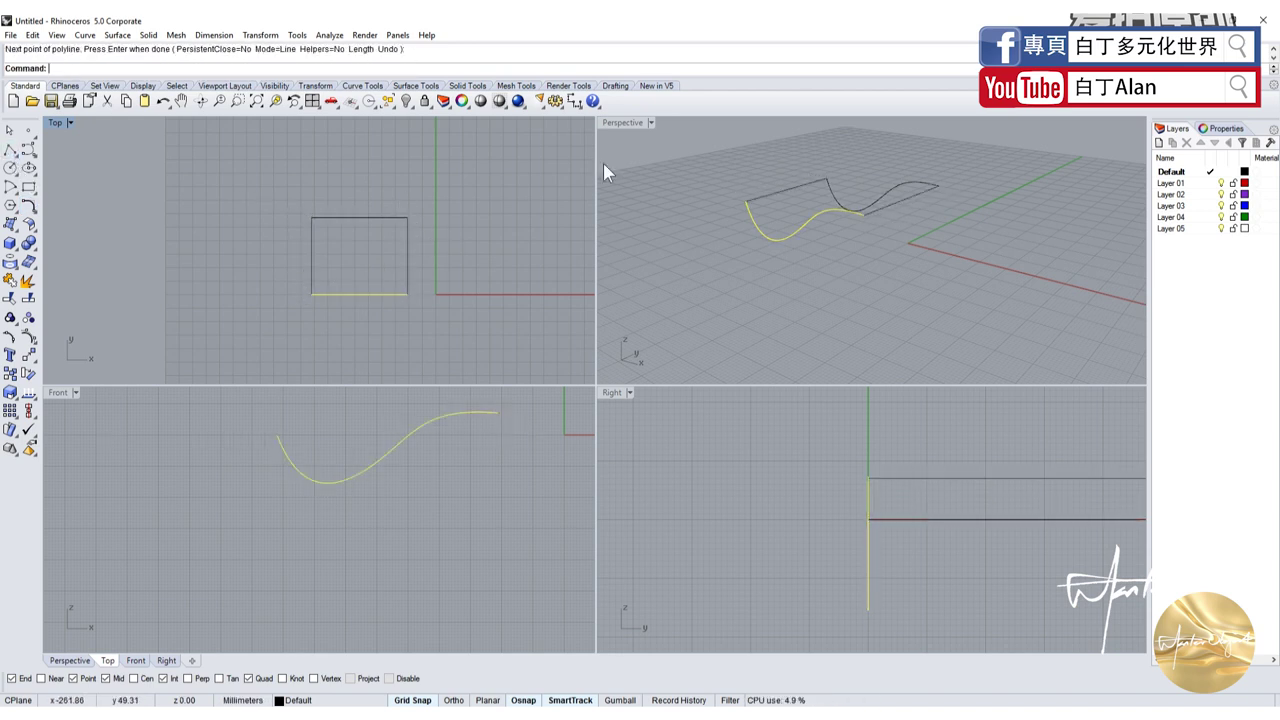
pyautogui.doubleClick(630, 123)
pyautogui.moveTo(522, 422); pyautogui.dragTo(400, 375, button='right')
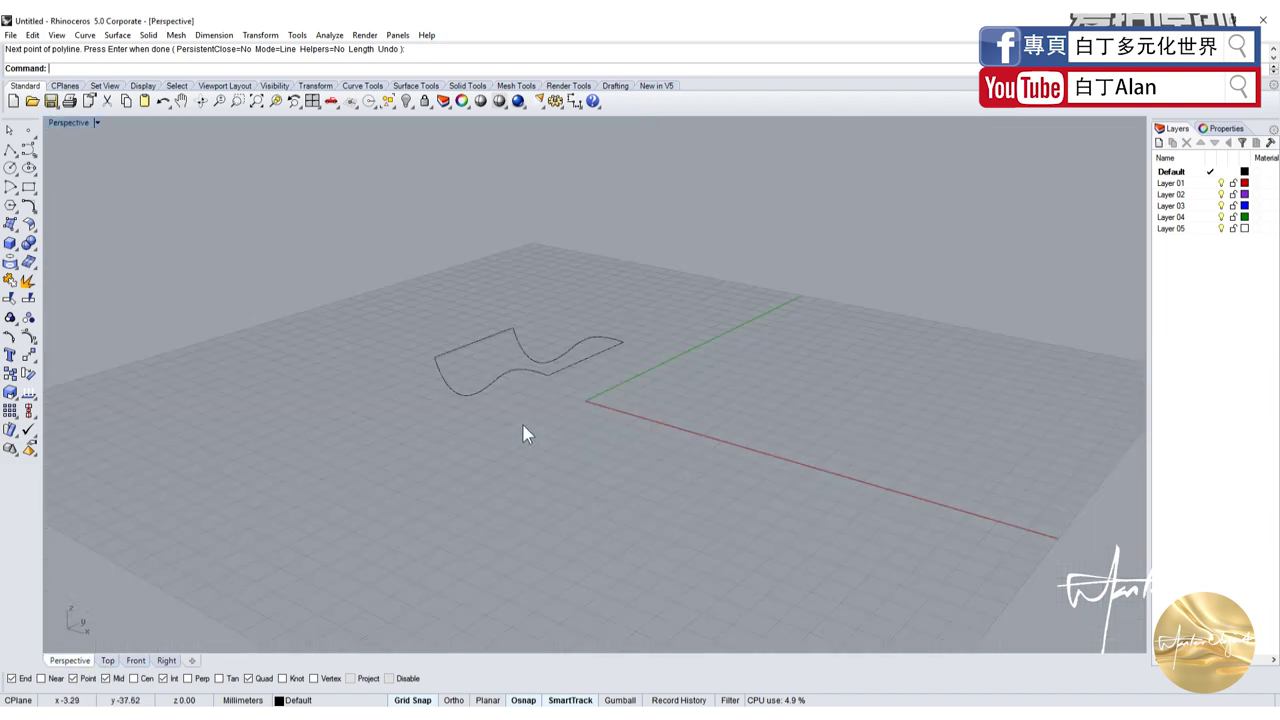
# Select the four outline curves for a network surface, opening its options at edge tolerance 0.01
pyautogui.click(14, 228)
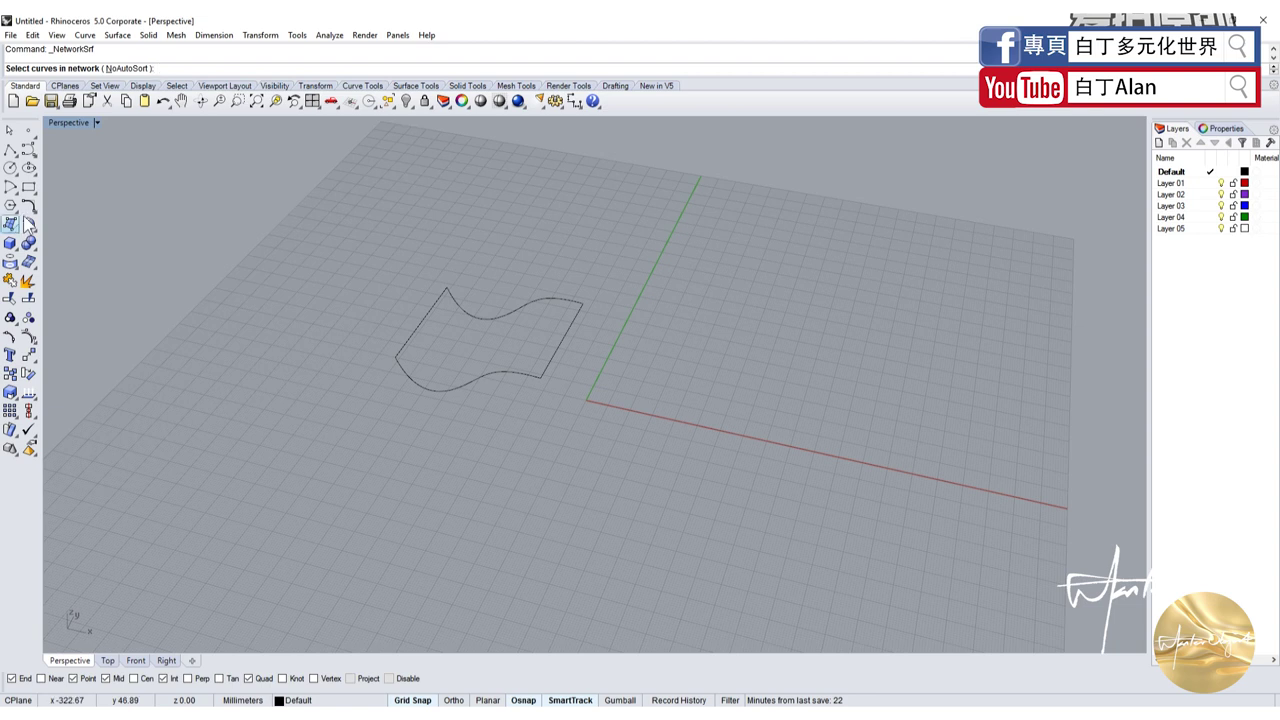
pyautogui.click(16, 229)
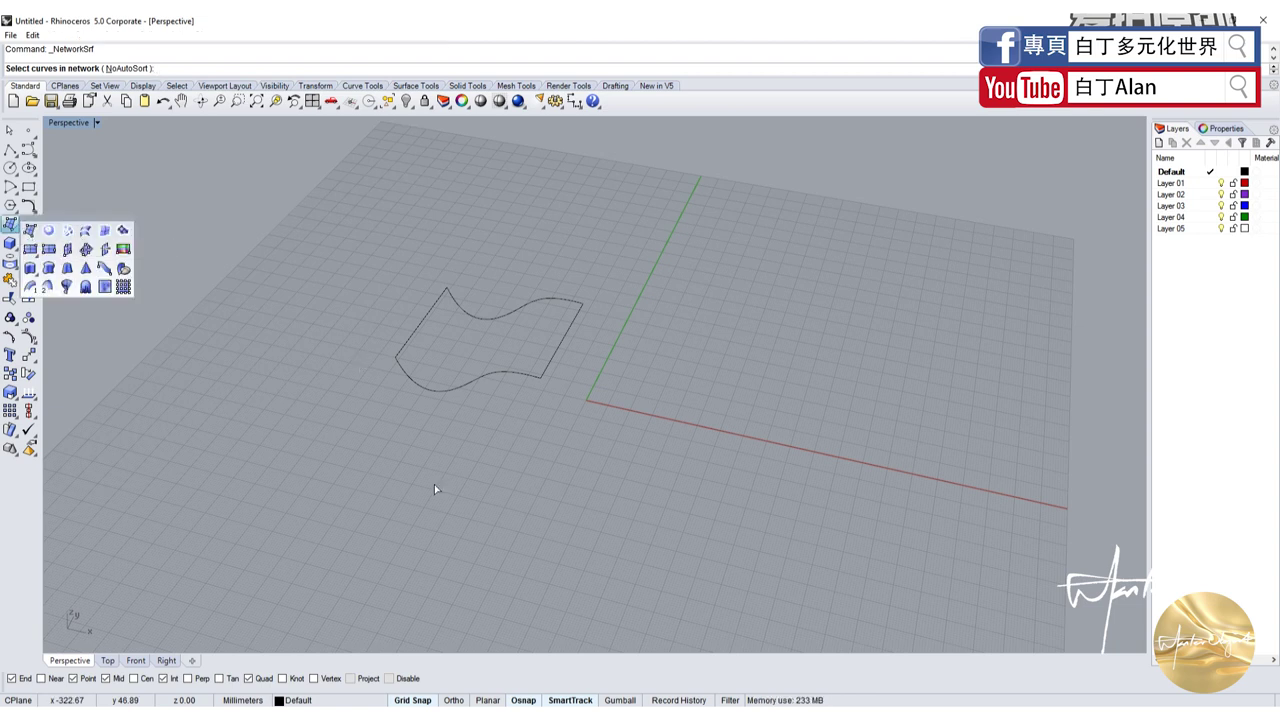
pyautogui.click(14, 228)
pyautogui.click(67, 232)
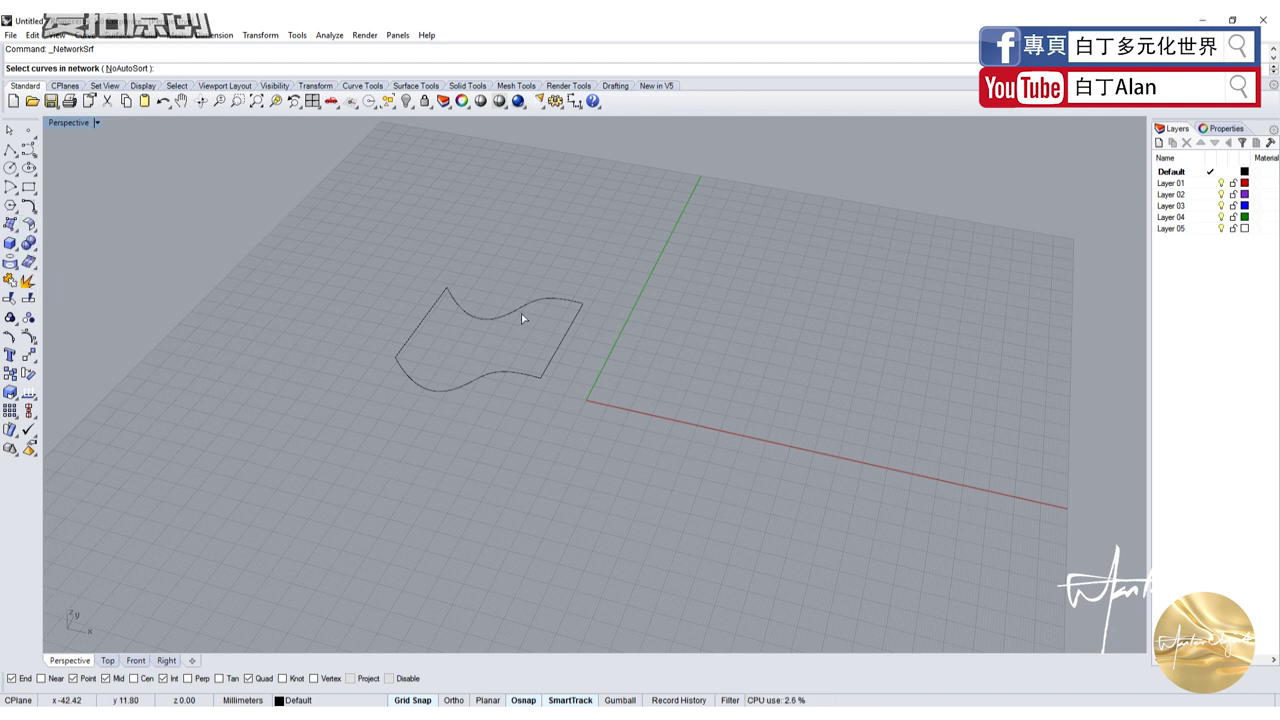
pyautogui.click(480, 382)
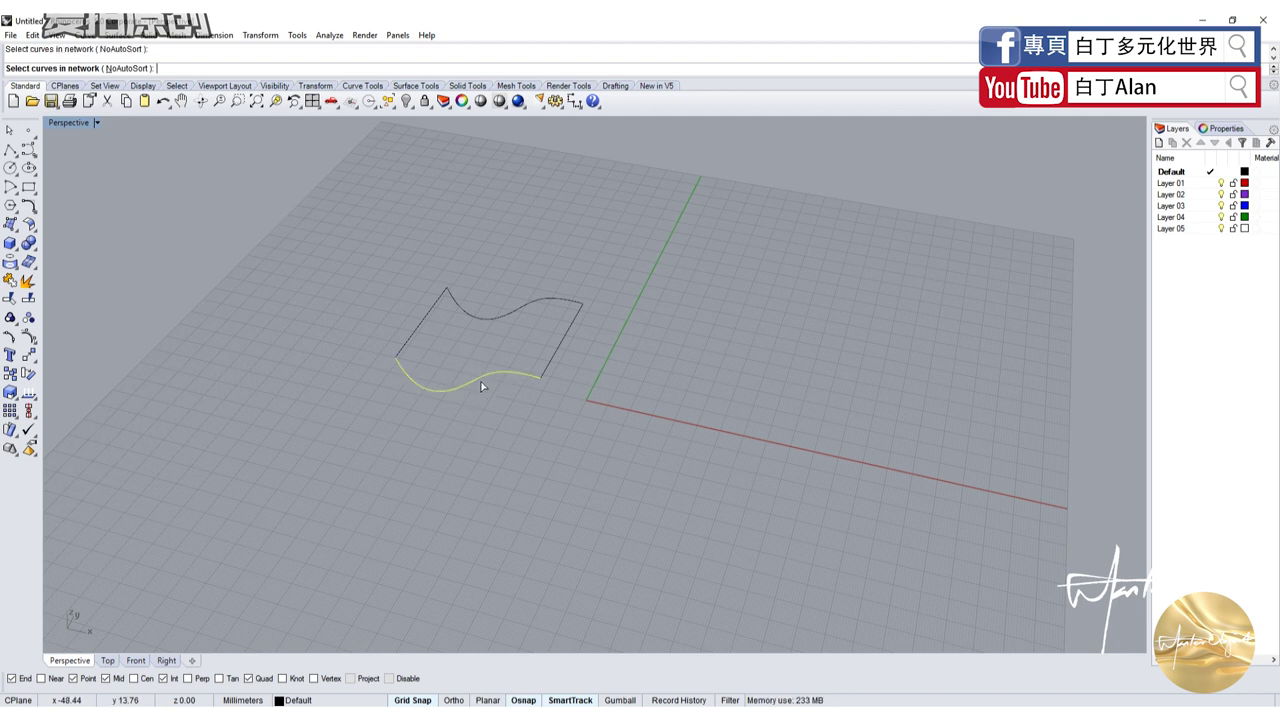
pyautogui.click(523, 308)
pyautogui.click(568, 325)
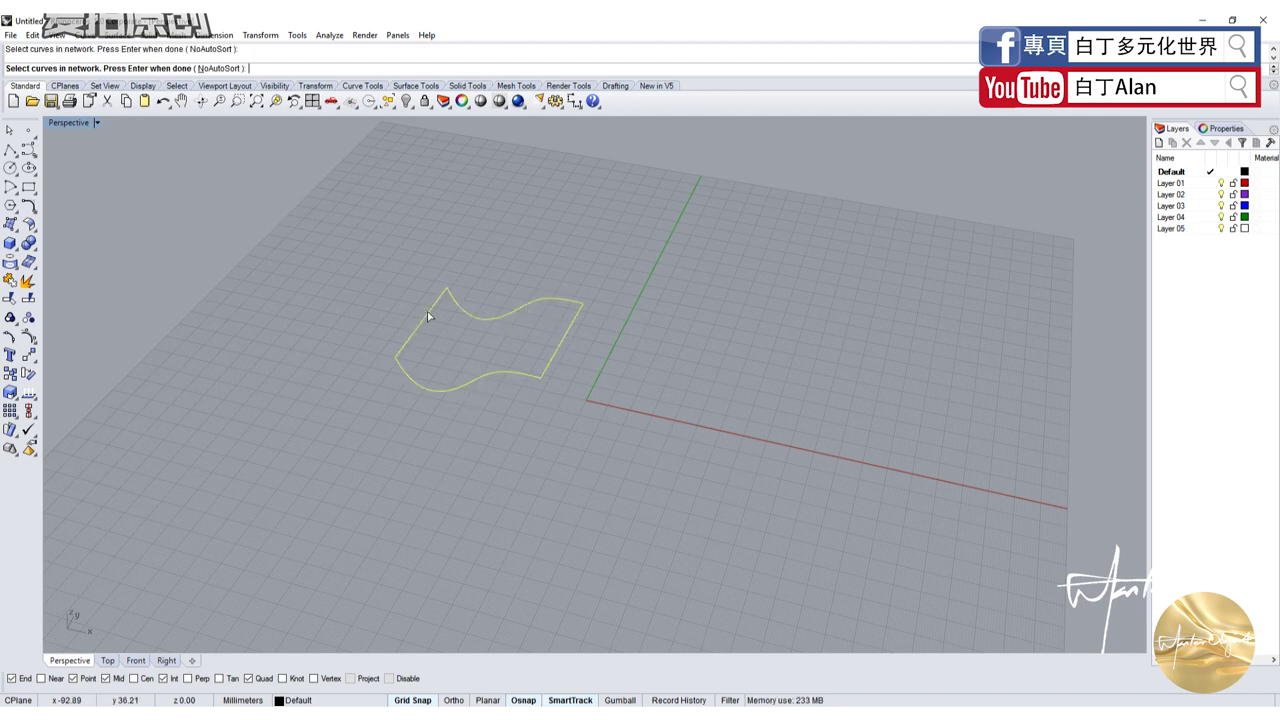
pyautogui.press('Return')
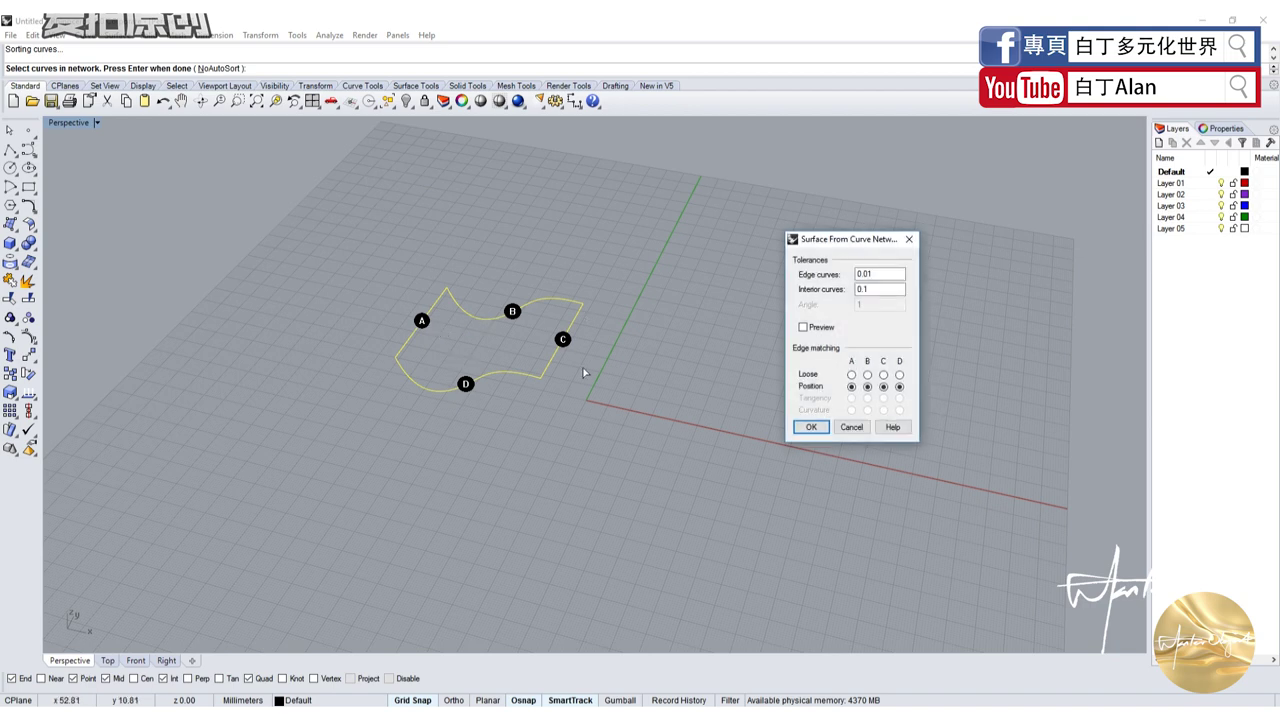
# Preview and create the wavy network surface from the four curves
pyautogui.click(803, 327)
pyautogui.scroll(4, 480, 372)
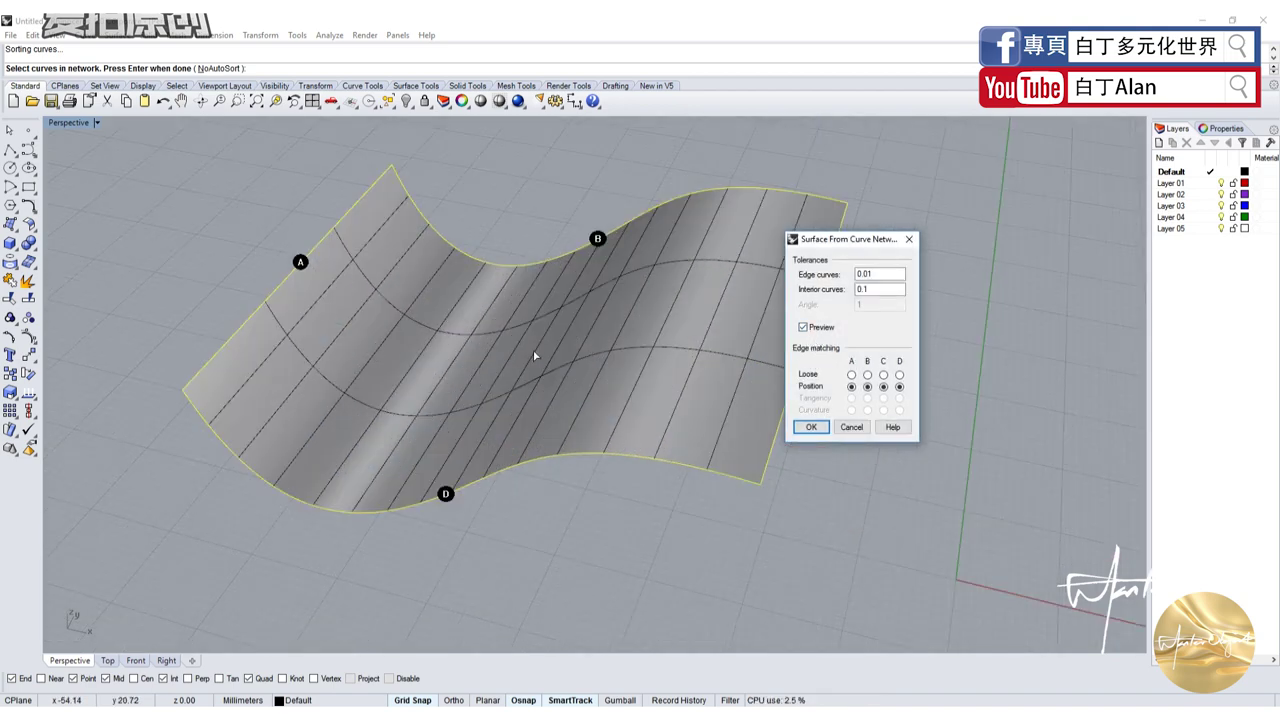
pyautogui.click(812, 427)
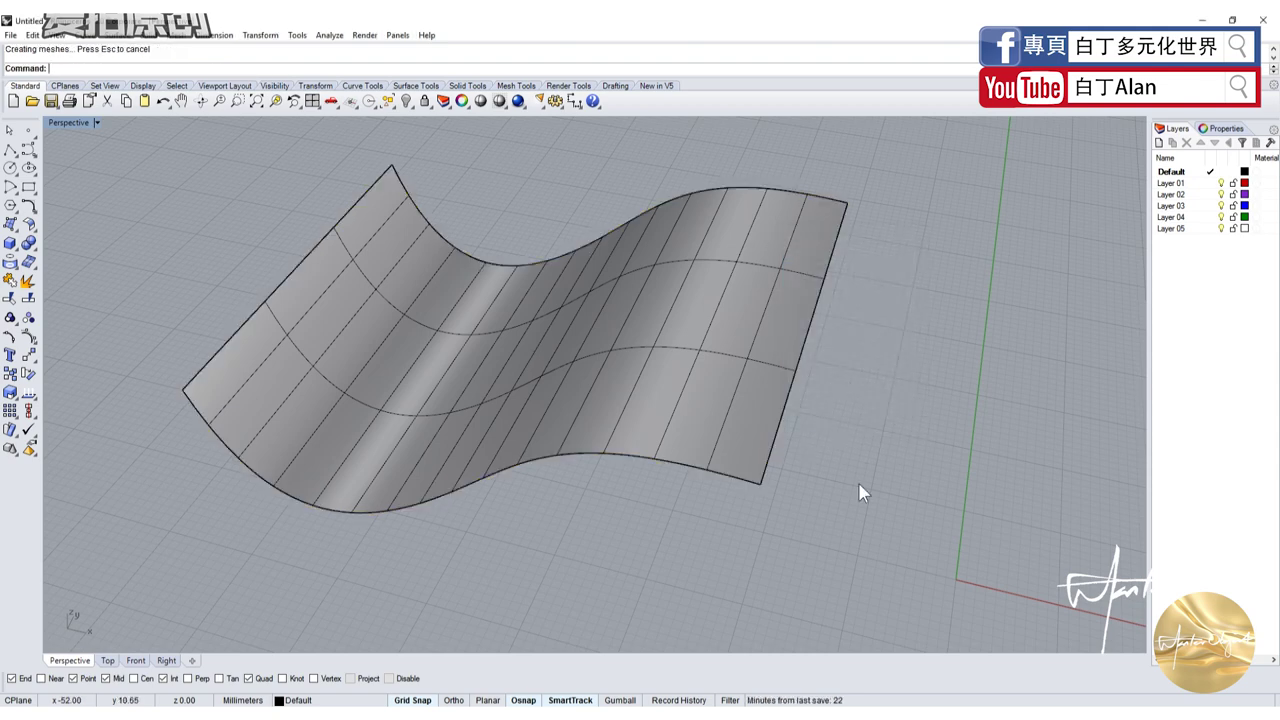
# Window-select the network surface with its boundary curves and delete them
pyautogui.click(400, 380)
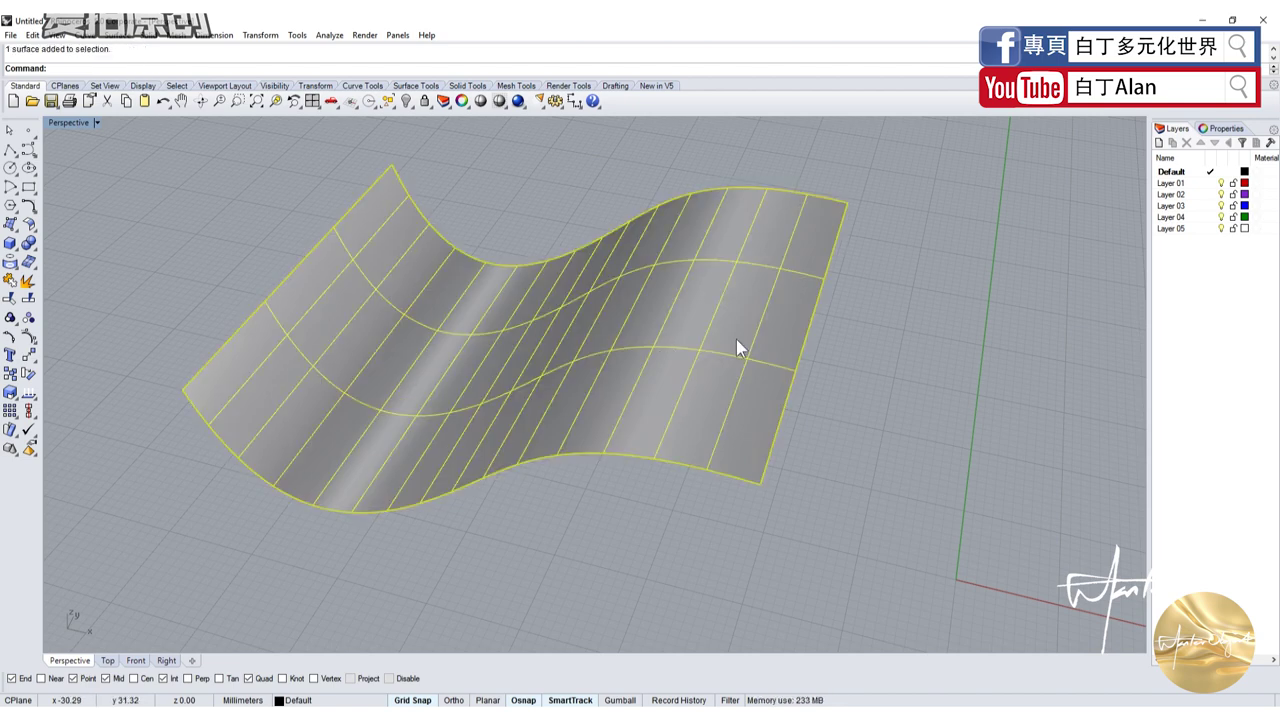
pyautogui.moveTo(738, 347)
pyautogui.mouseDown(button='right')
pyautogui.moveTo(808, 409)
pyautogui.moveTo(797, 403)
pyautogui.mouseUp(button='right')
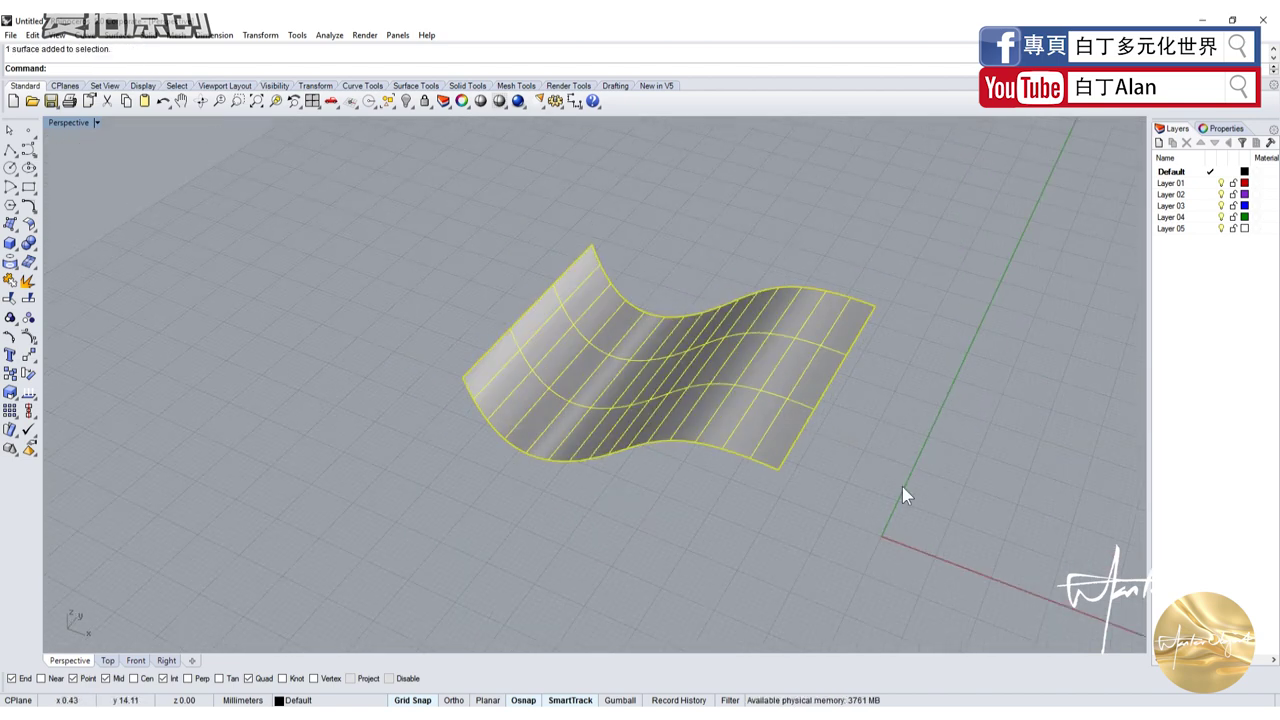
pyautogui.moveTo(1033, 520); pyautogui.dragTo(470, 240)
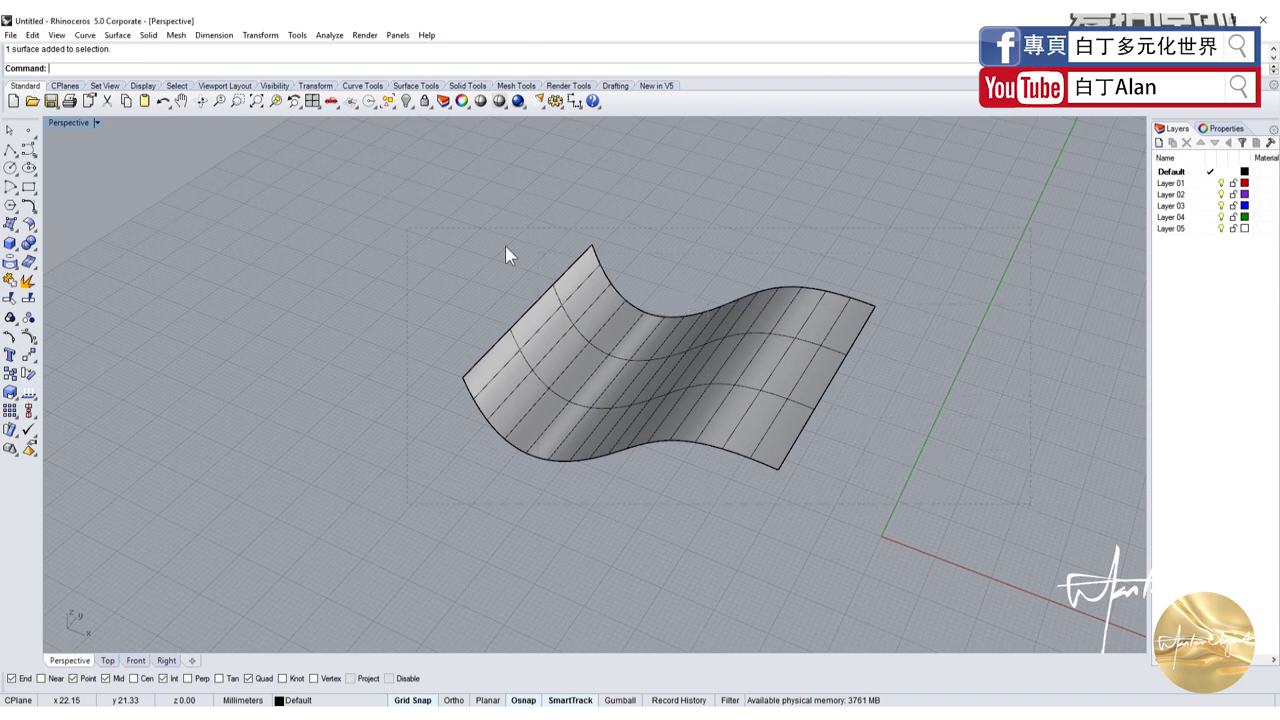
pyautogui.press('Delete')
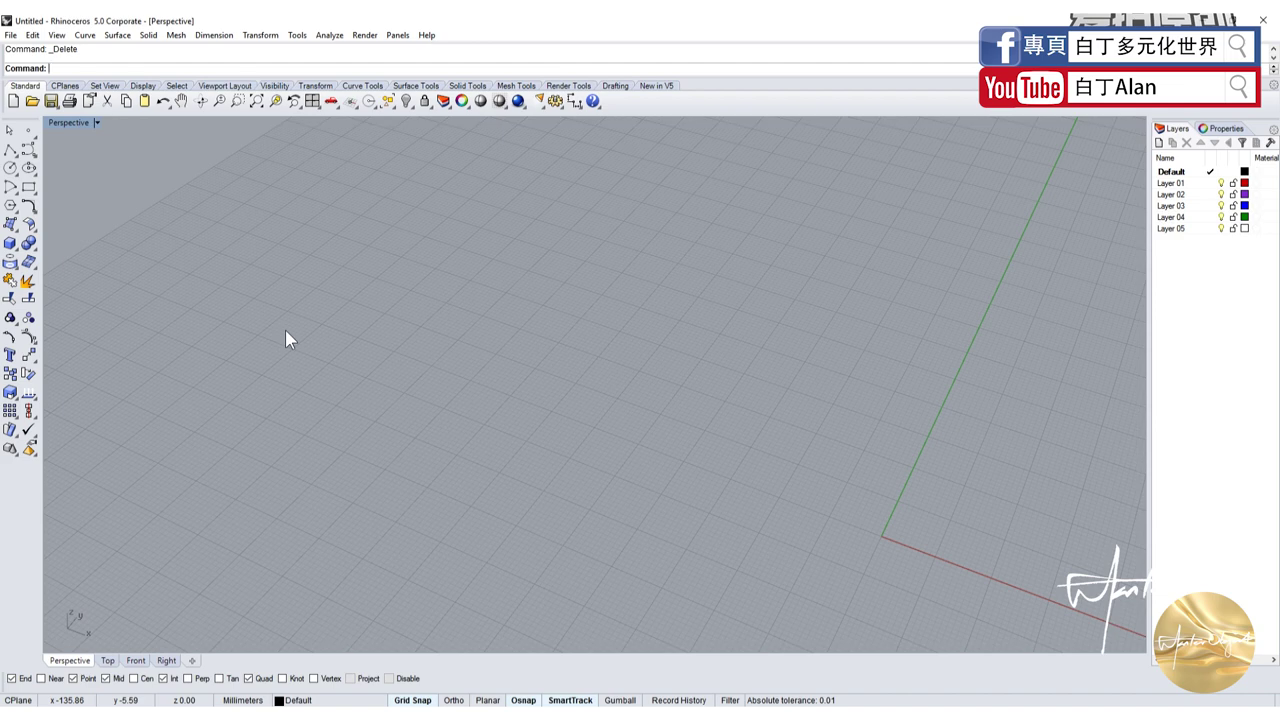
# Draw a ground-plane rectangle from the origin to an opposite corner
pyautogui.click(29, 187)
pyautogui.keyDown('shift'); pyautogui.moveTo(689, 583); pyautogui.dragTo(530, 503, button='right'); pyautogui.keyUp('shift')
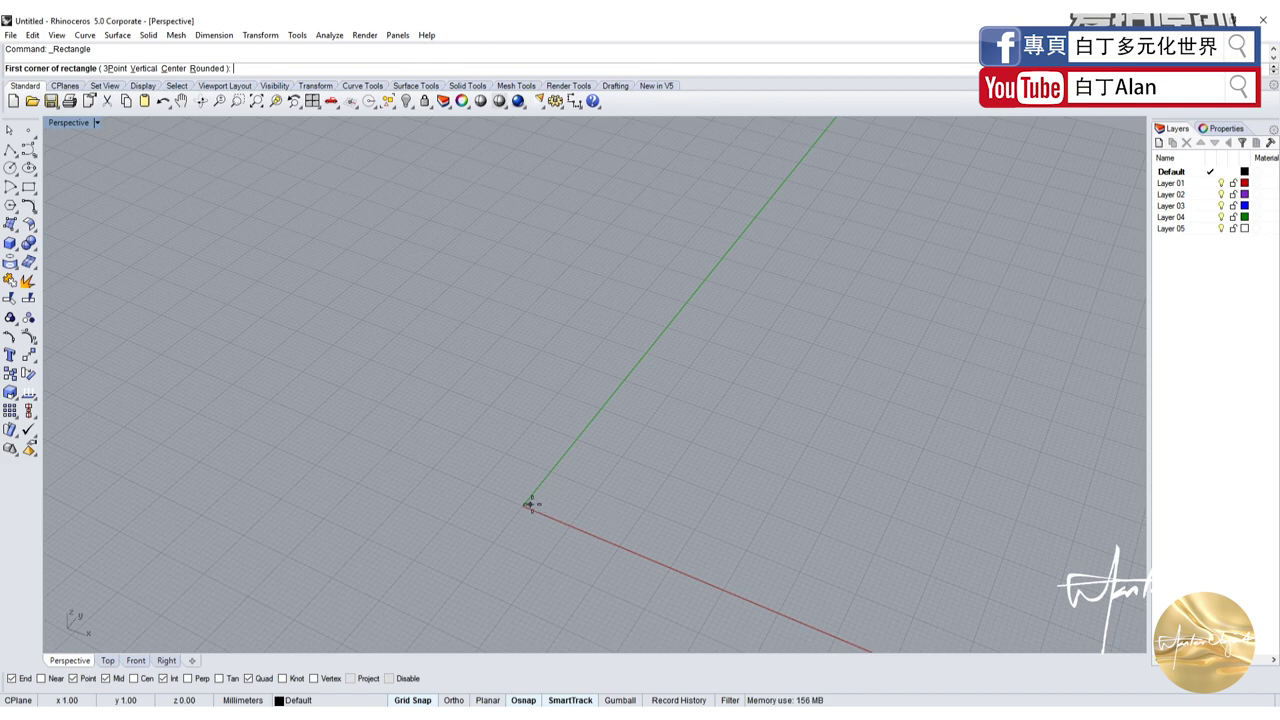
pyautogui.click(522, 506)
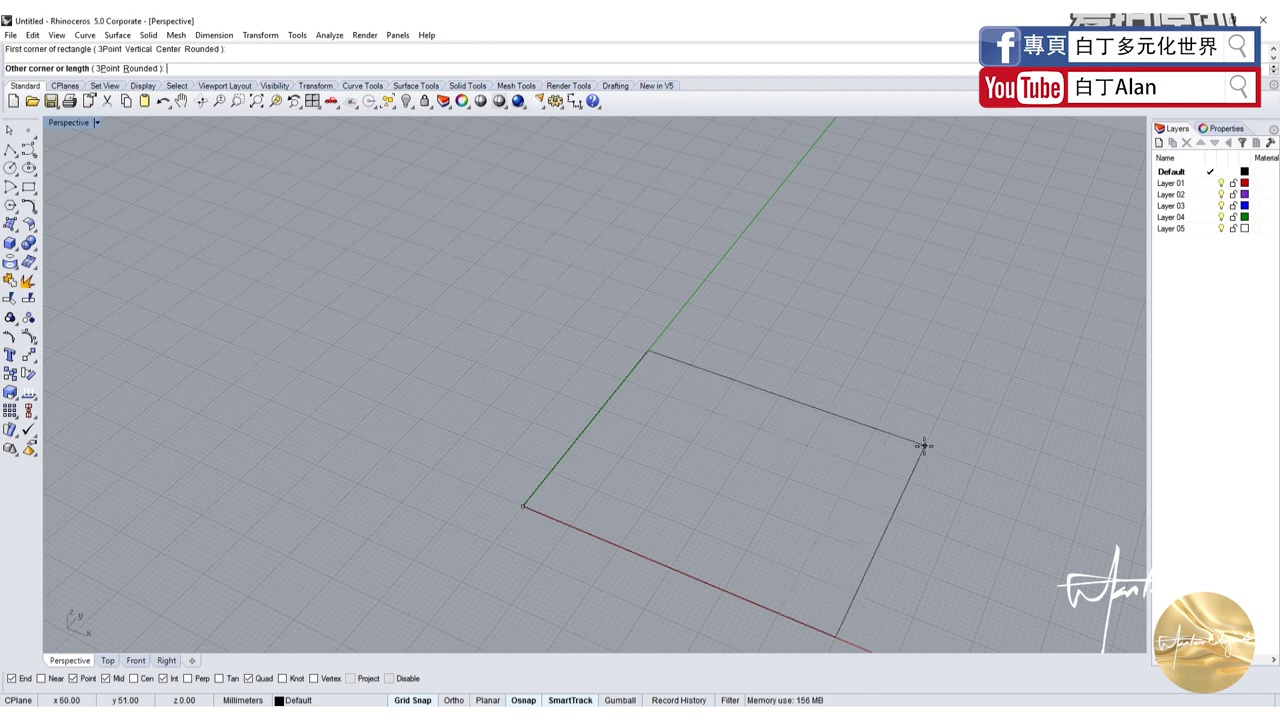
pyautogui.click(922, 447)
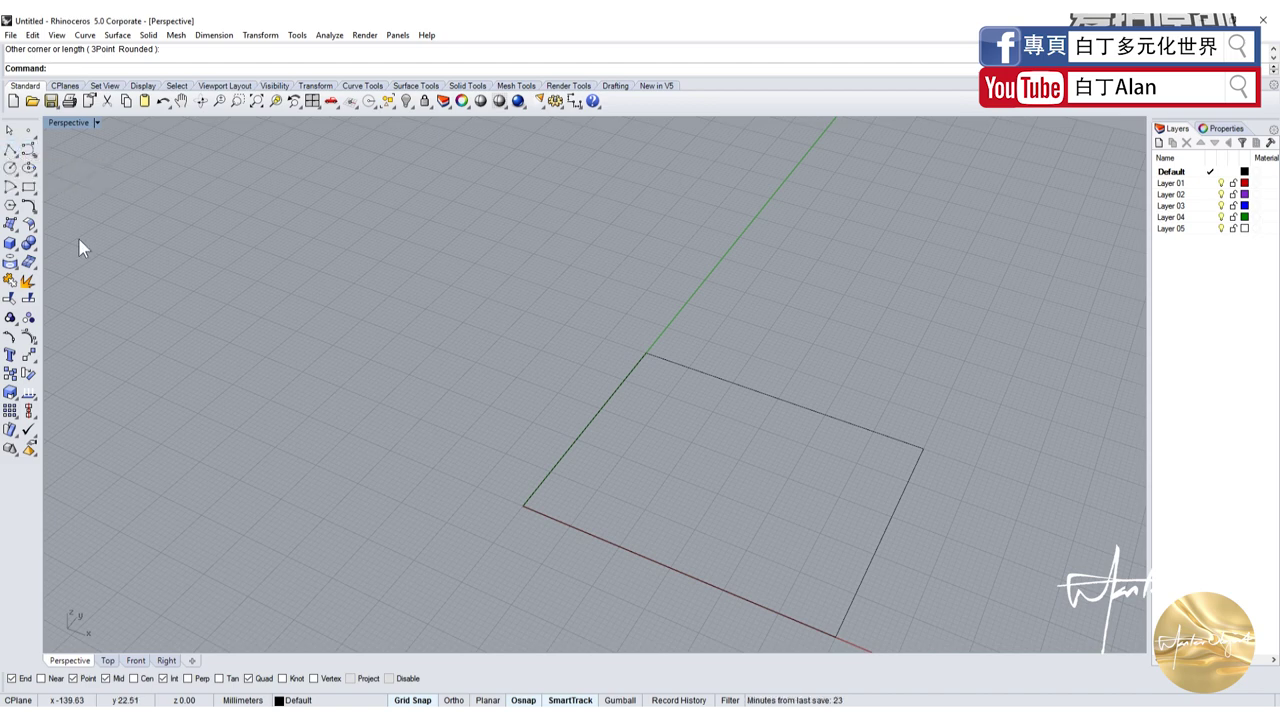
pyautogui.click(16, 229)
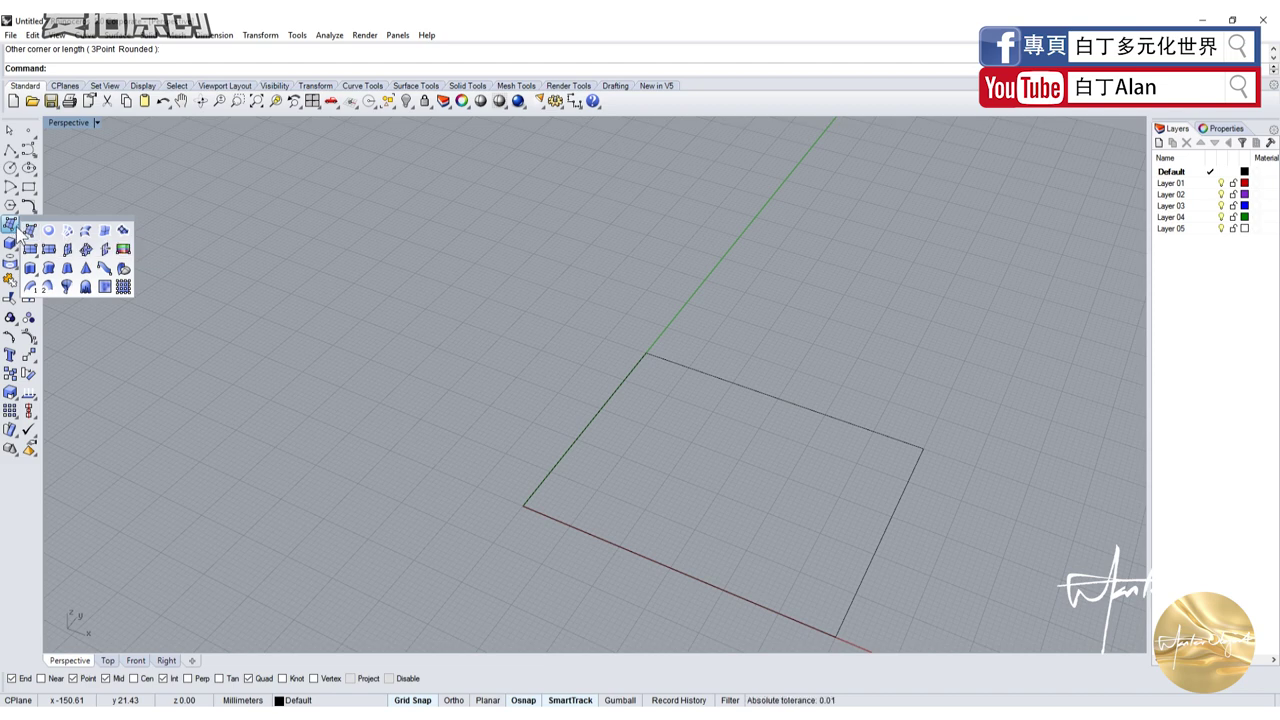
# Try the corner-points and box tools, then cancel back to the model
pyautogui.click(24, 232)
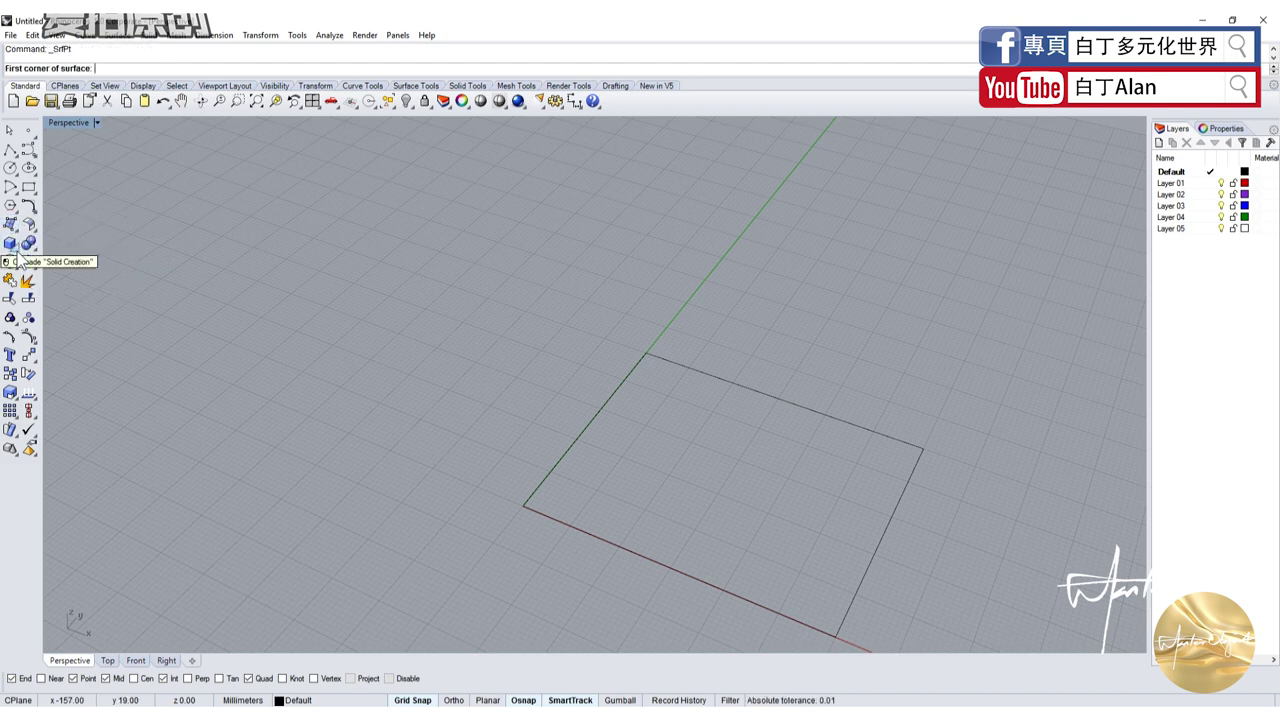
pyautogui.click(10, 243)
pyautogui.click(16, 249)
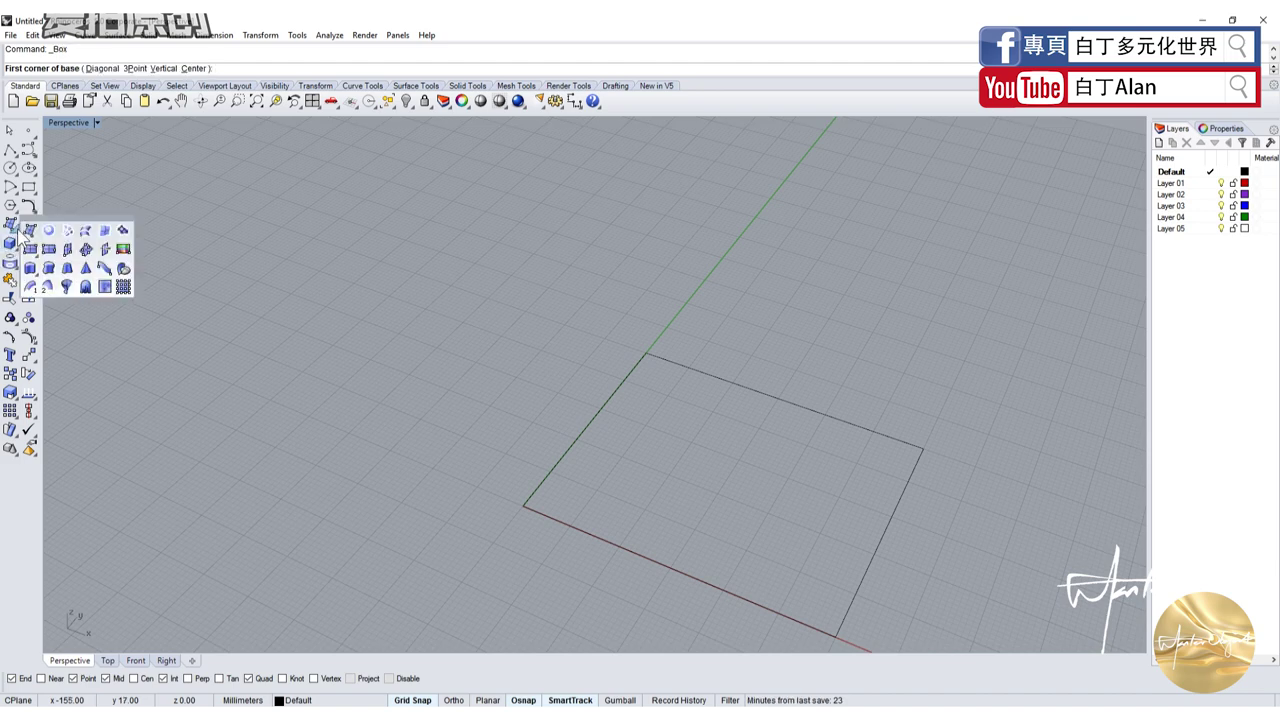
pyautogui.click(550, 421)
pyautogui.press('Escape')
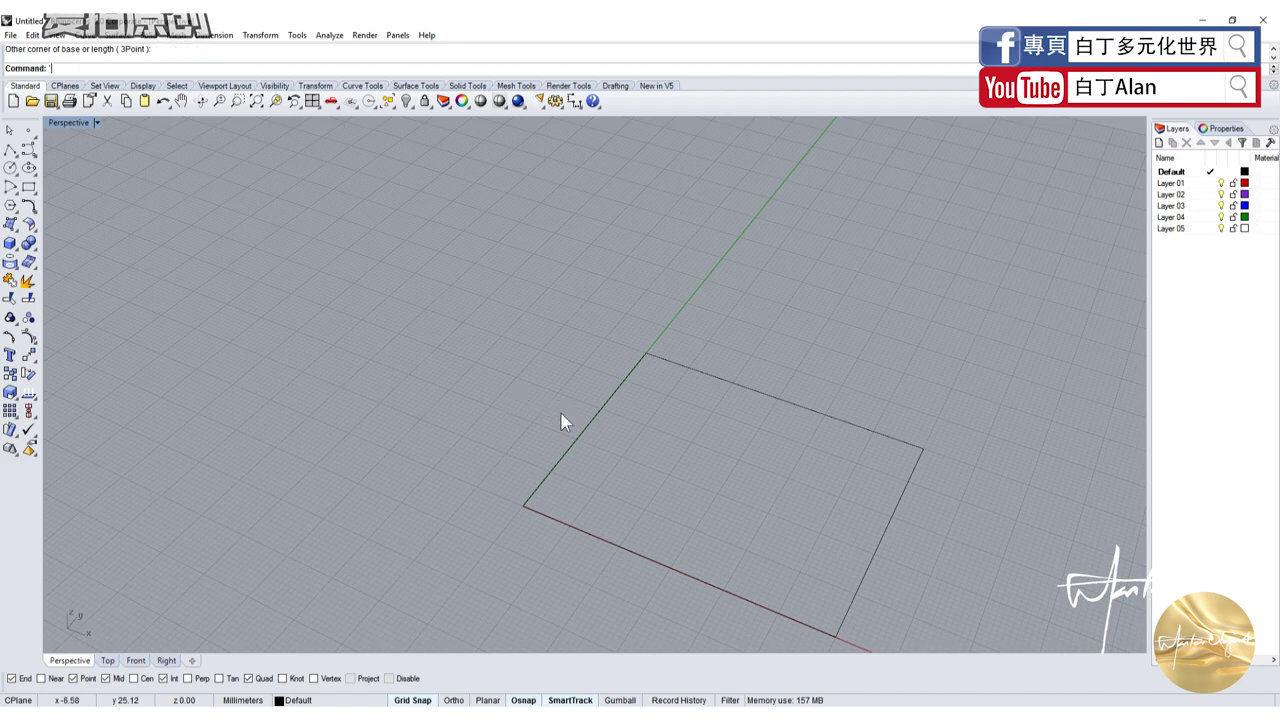
# Extrude the rectangle upward as a closed planar curve into a box
pyautogui.click(578, 438)
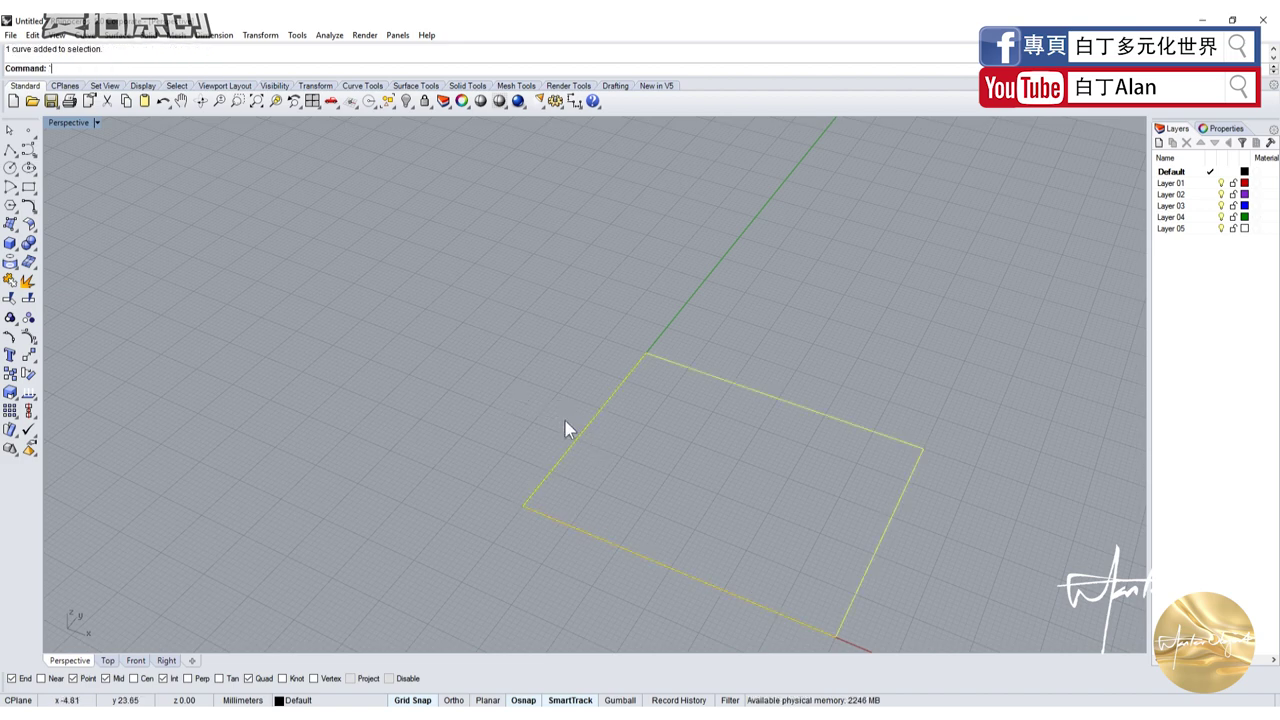
pyautogui.click(18, 245)
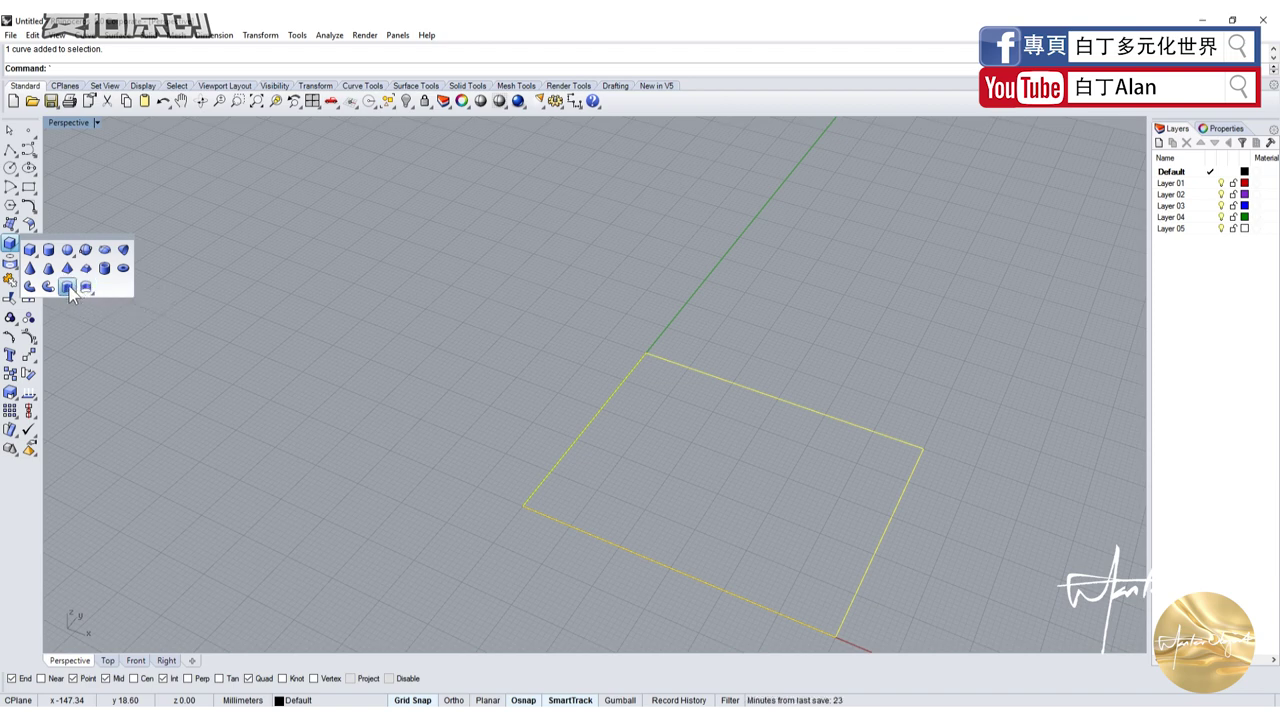
pyautogui.click(68, 290)
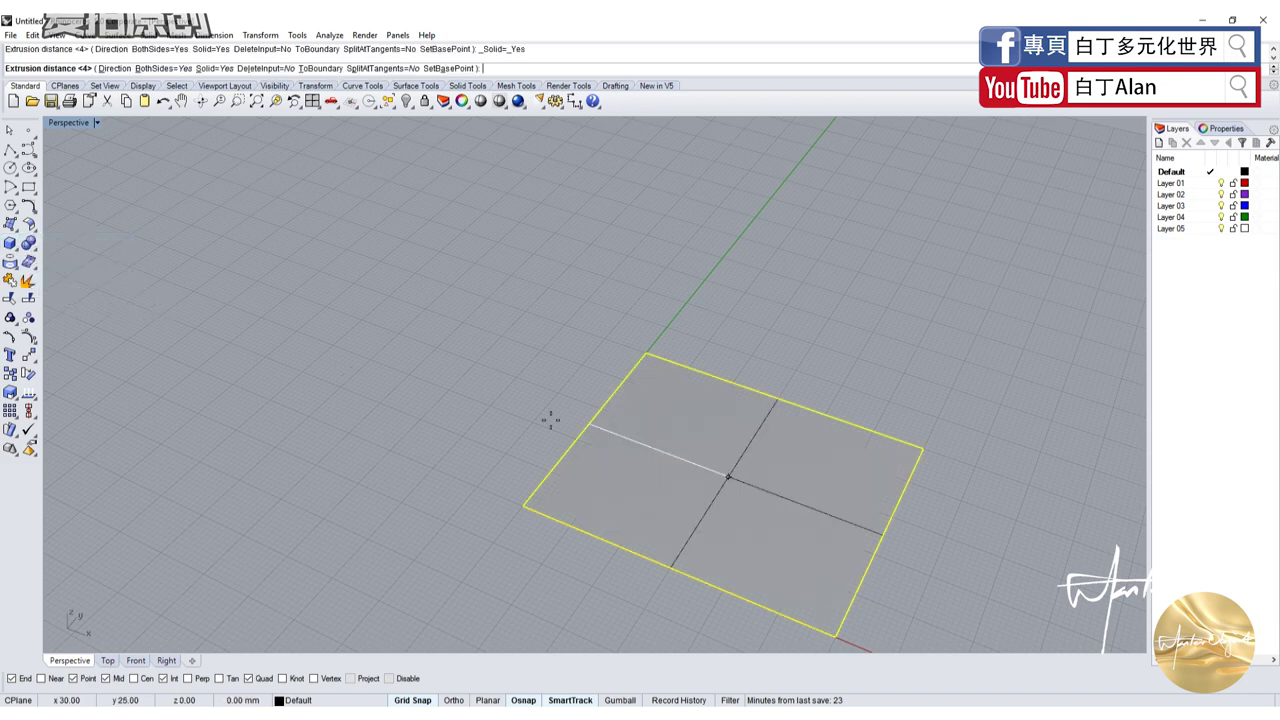
pyautogui.click(490, 330)
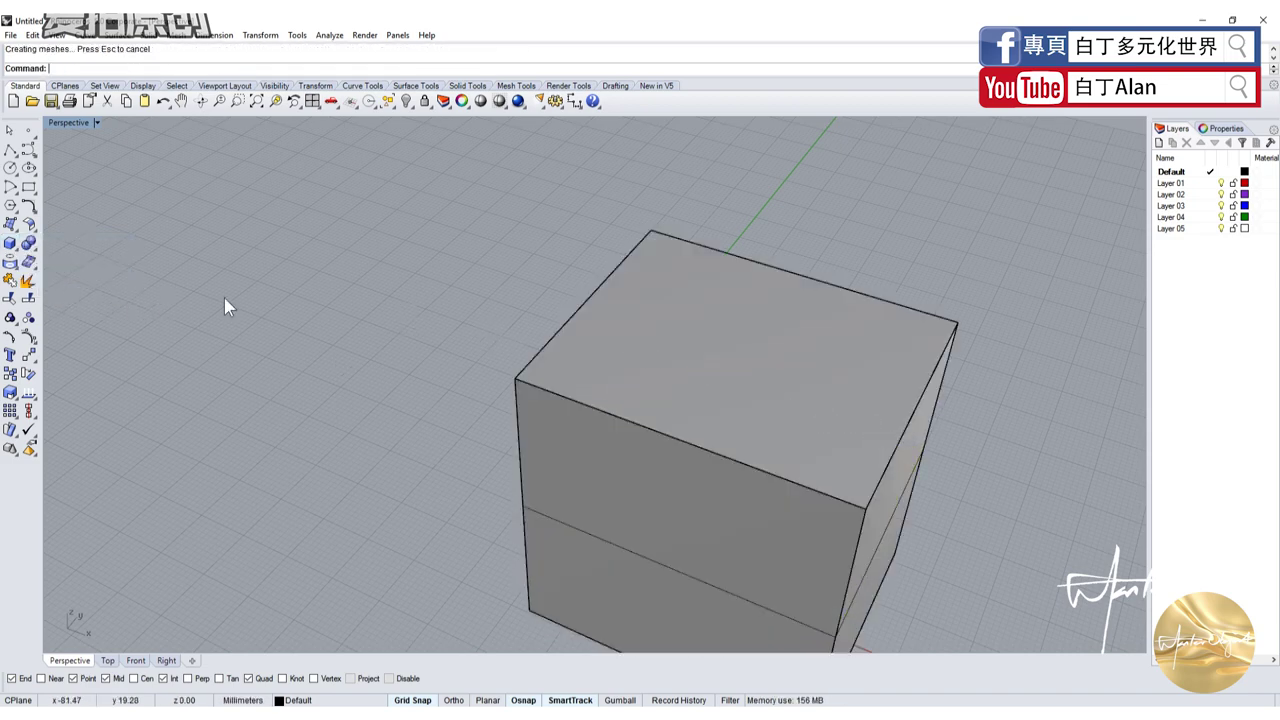
pyautogui.click(571, 411)
pyautogui.click(464, 401)
pyautogui.click(572, 424)
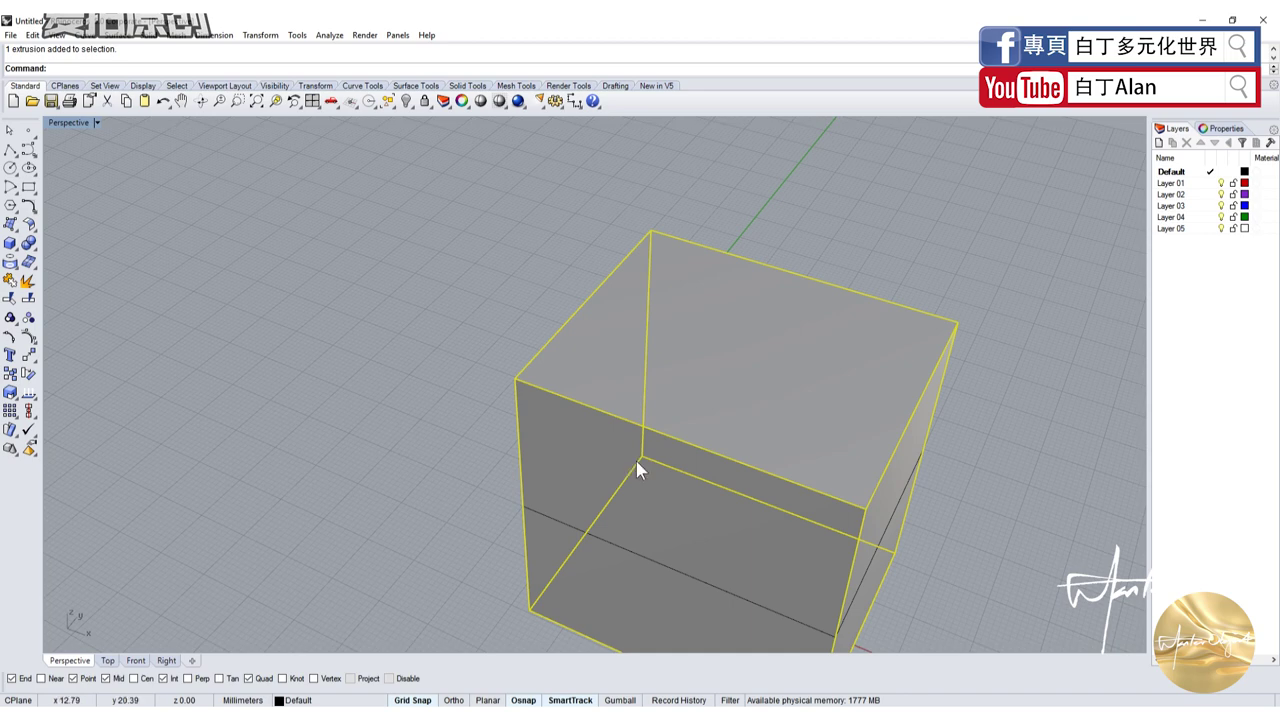
# Create a four-sided surface from corner points beside the box
pyautogui.click(10, 224)
pyautogui.click(174, 284)
pyautogui.click(176, 394)
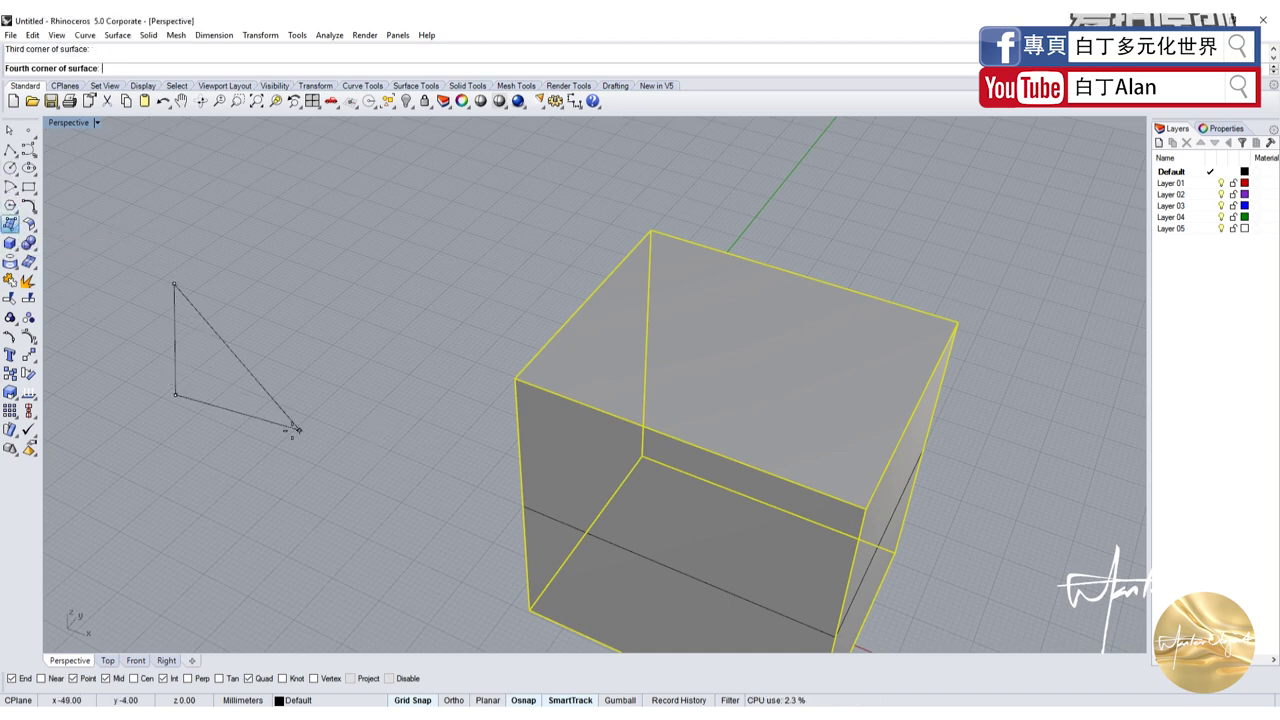
pyautogui.click(299, 430)
pyautogui.click(416, 341)
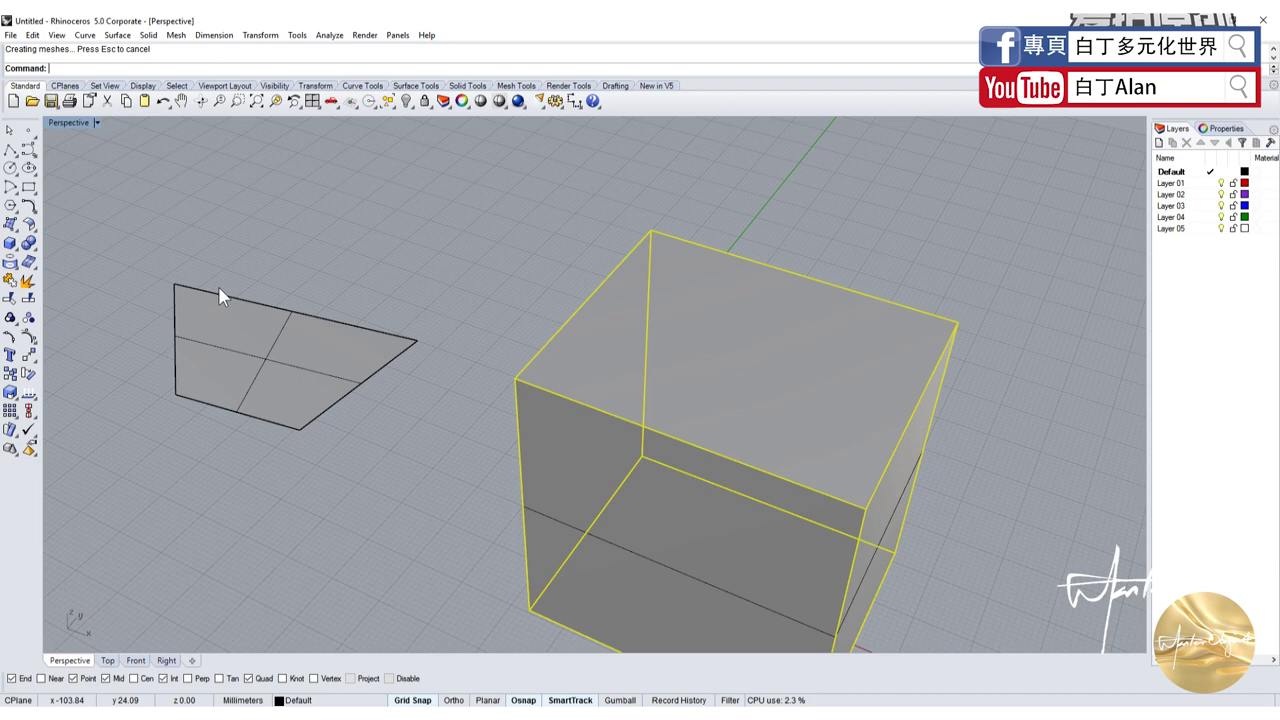
# Extrude the quad surface upward into a second solid block
pyautogui.click(16, 252)
pyautogui.click(86, 287)
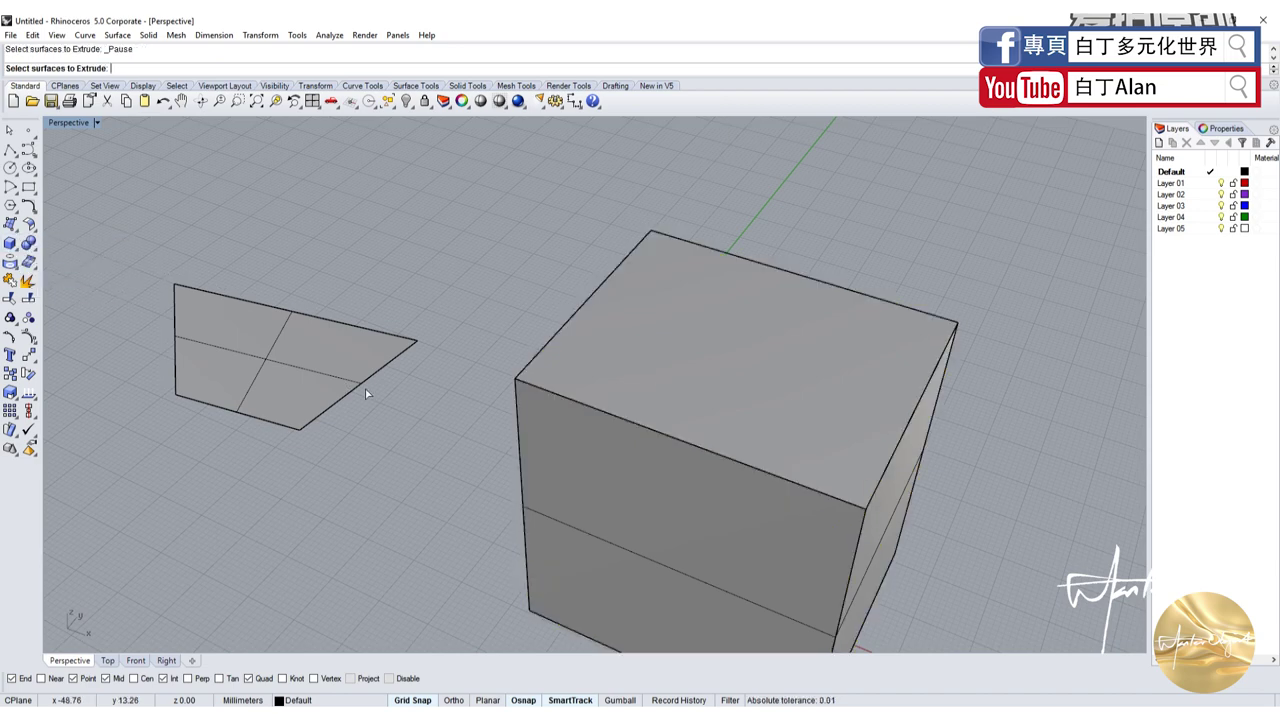
pyautogui.click(365, 389)
pyautogui.press('Return')
pyautogui.click(314, 234)
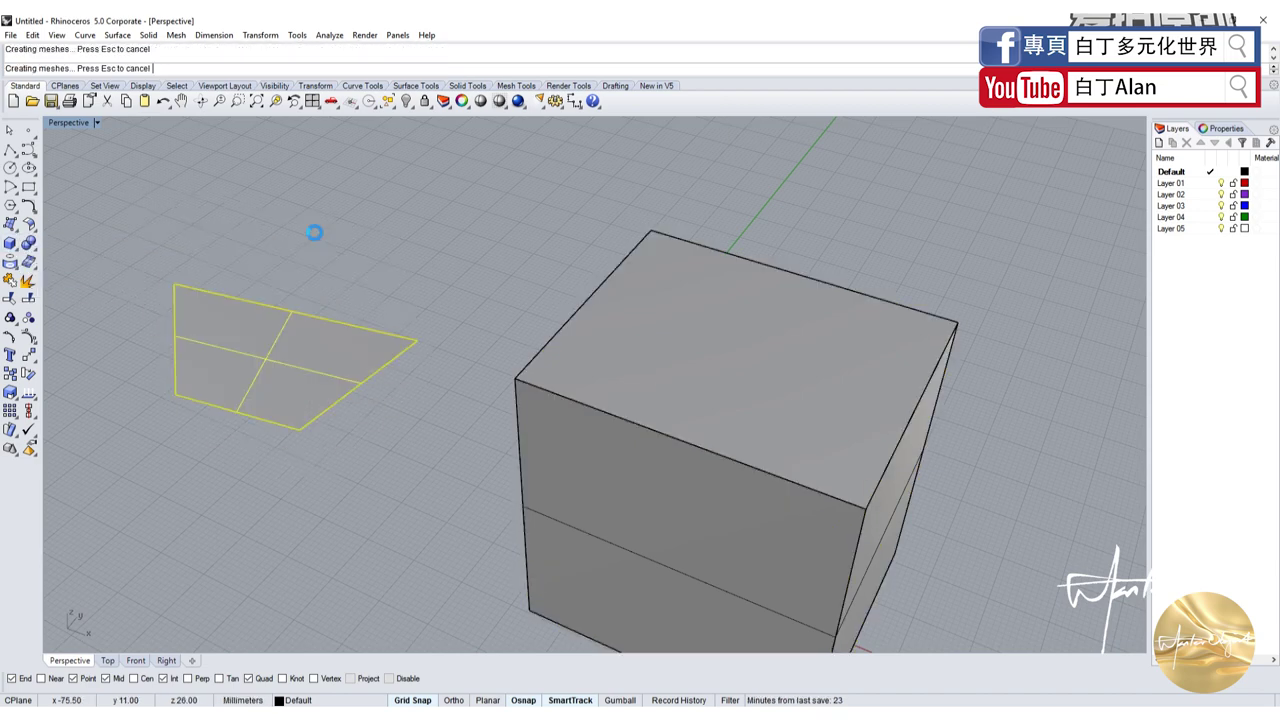
pyautogui.scroll(-5, 388, 426)
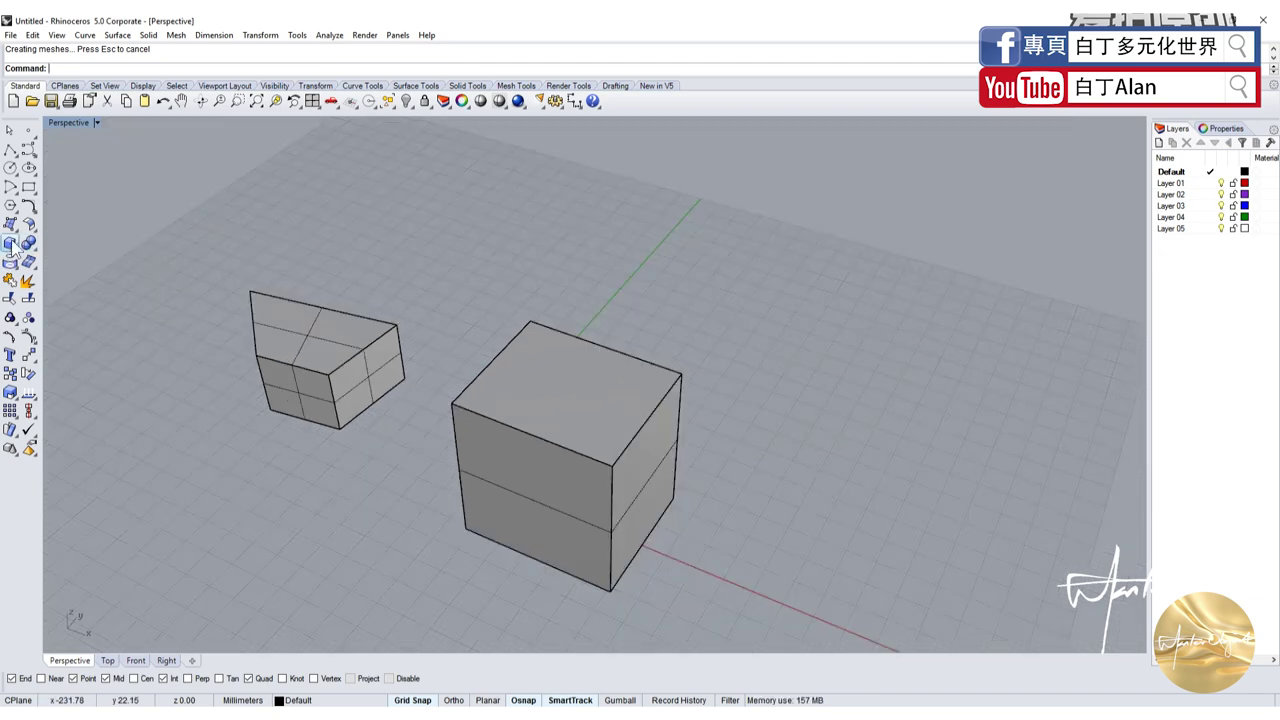
# Draw an upright circle in the Right view below the solids, back in four views
pyautogui.click(10, 167)
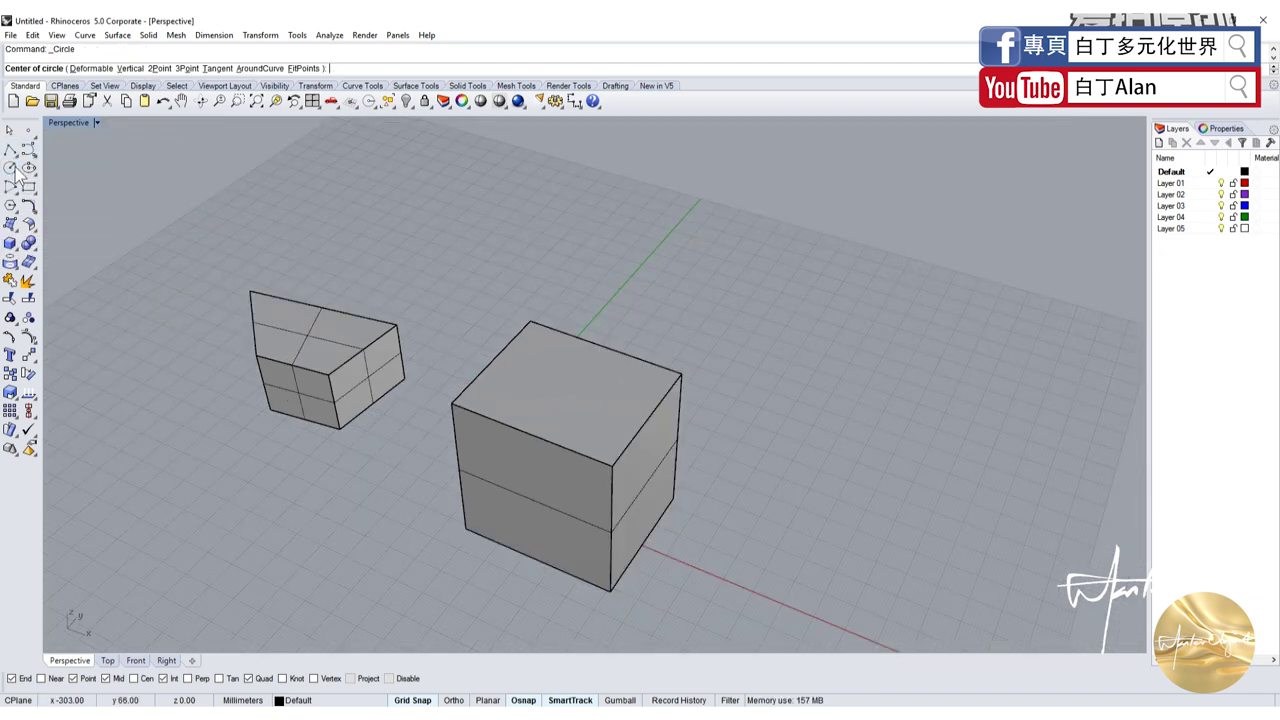
pyautogui.doubleClick(63, 124)
pyautogui.scroll(-3, 380, 534)
pyautogui.click(353, 563)
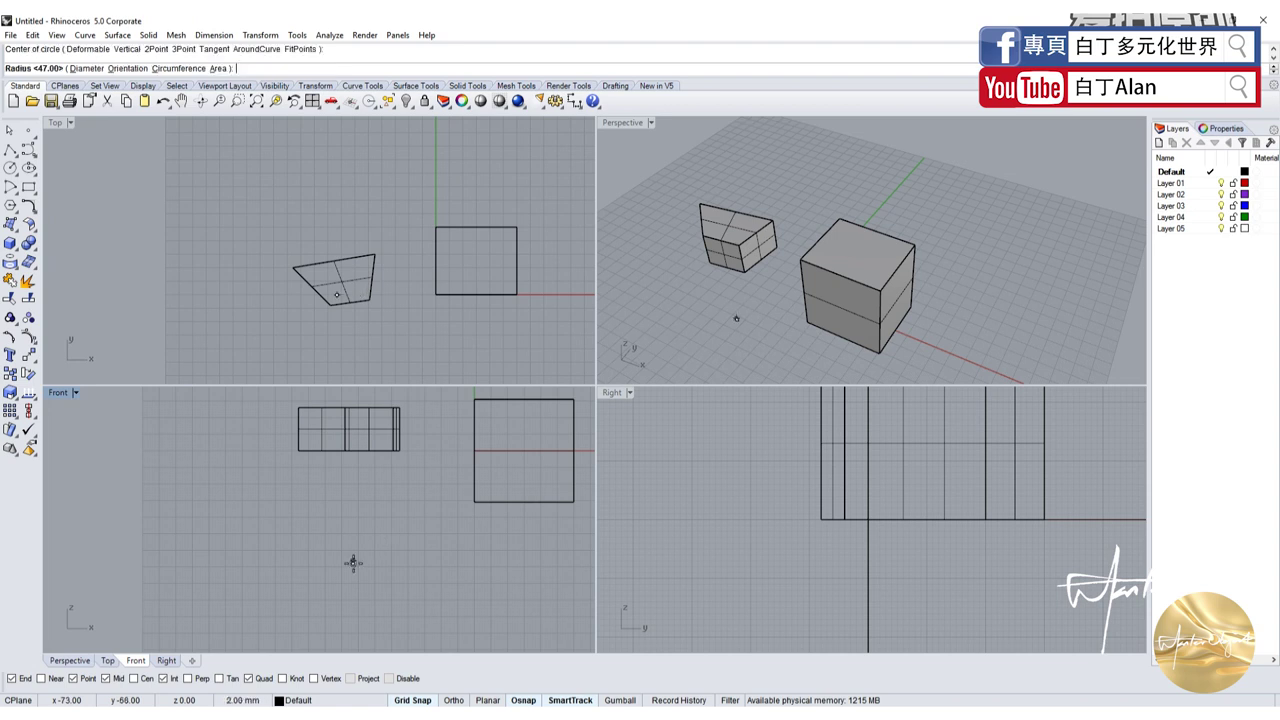
pyautogui.scroll(-3, 773, 615)
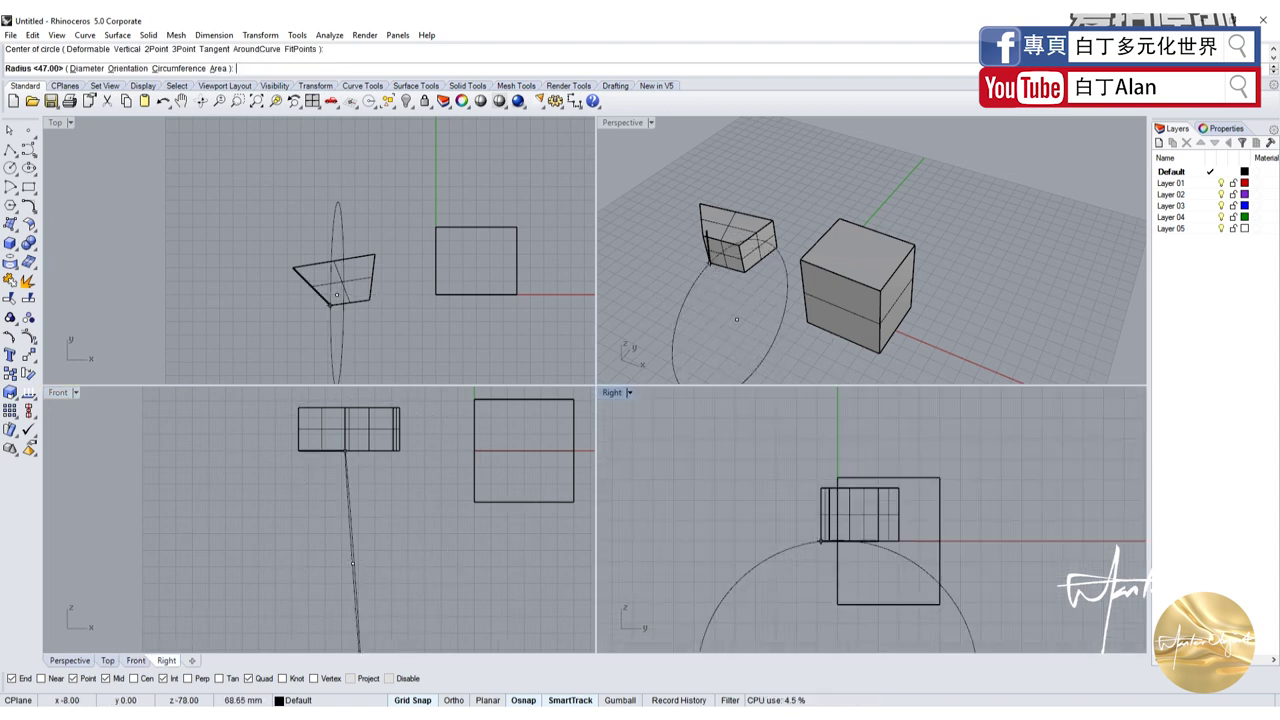
pyautogui.scroll(-3, 773, 615)
pyautogui.scroll(-3, 773, 615)
pyautogui.scroll(5, 773, 615)
pyautogui.click(768, 595)
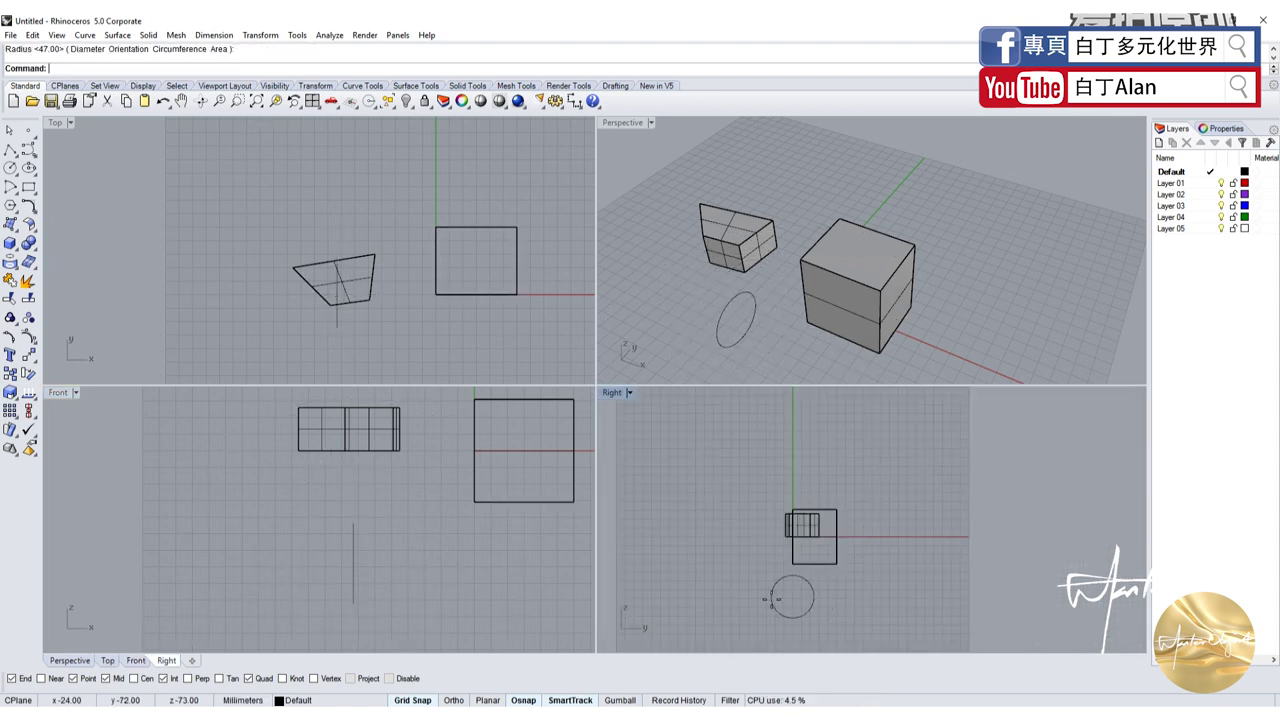
pyautogui.click(770, 594)
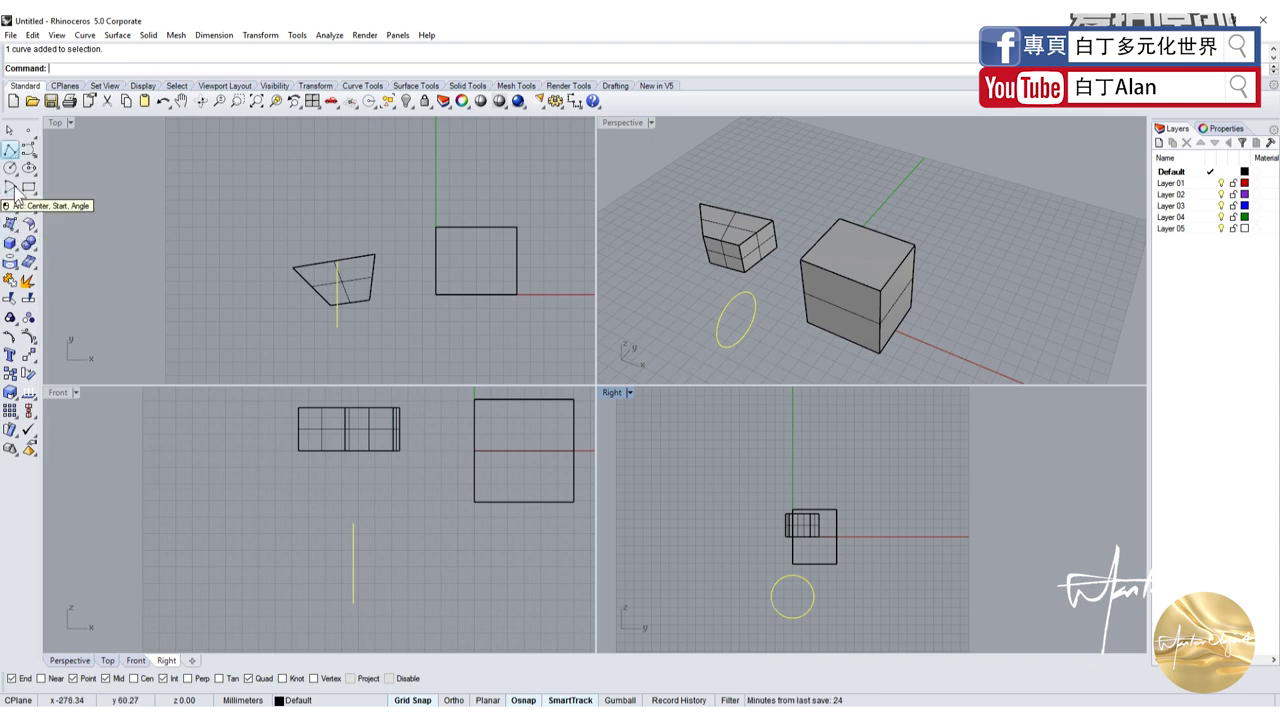
# Draw a two-segment polyline cornering at the circle's centre
pyautogui.click(11, 151)
pyautogui.scroll(3, 840, 645)
pyautogui.click(685, 580)
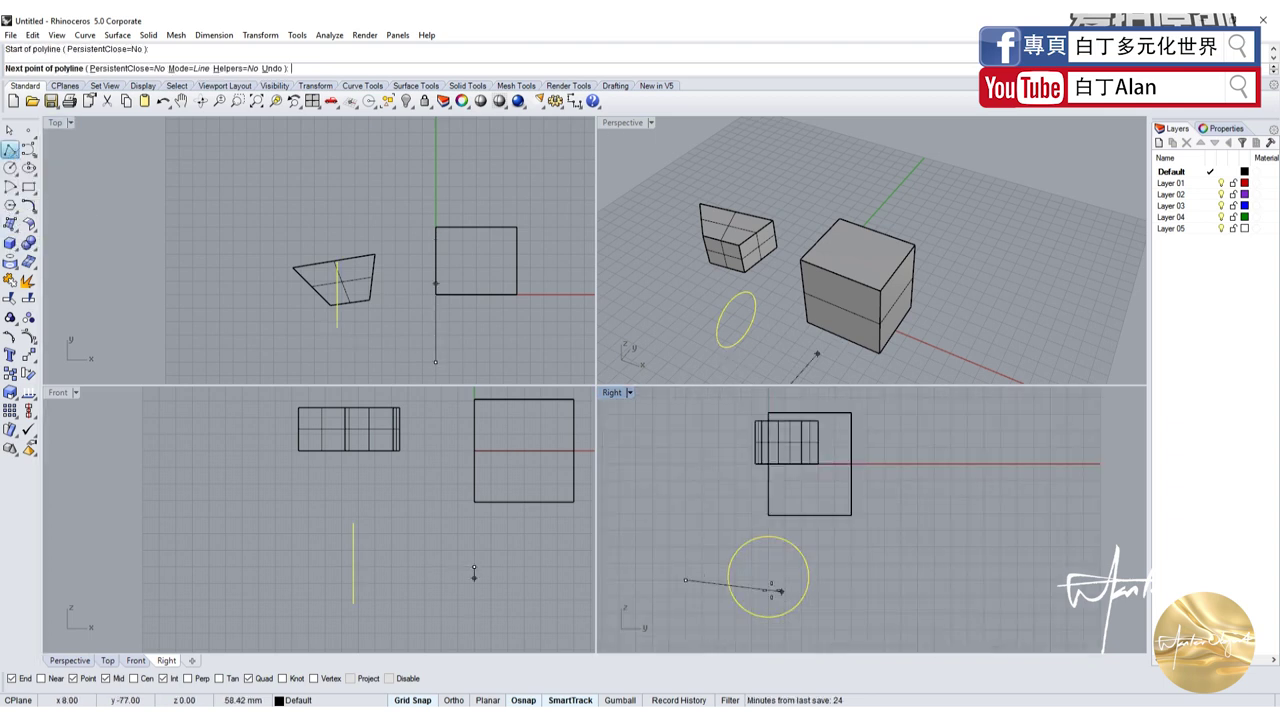
pyautogui.click(781, 582)
pyautogui.click(740, 503)
pyautogui.press('Return')
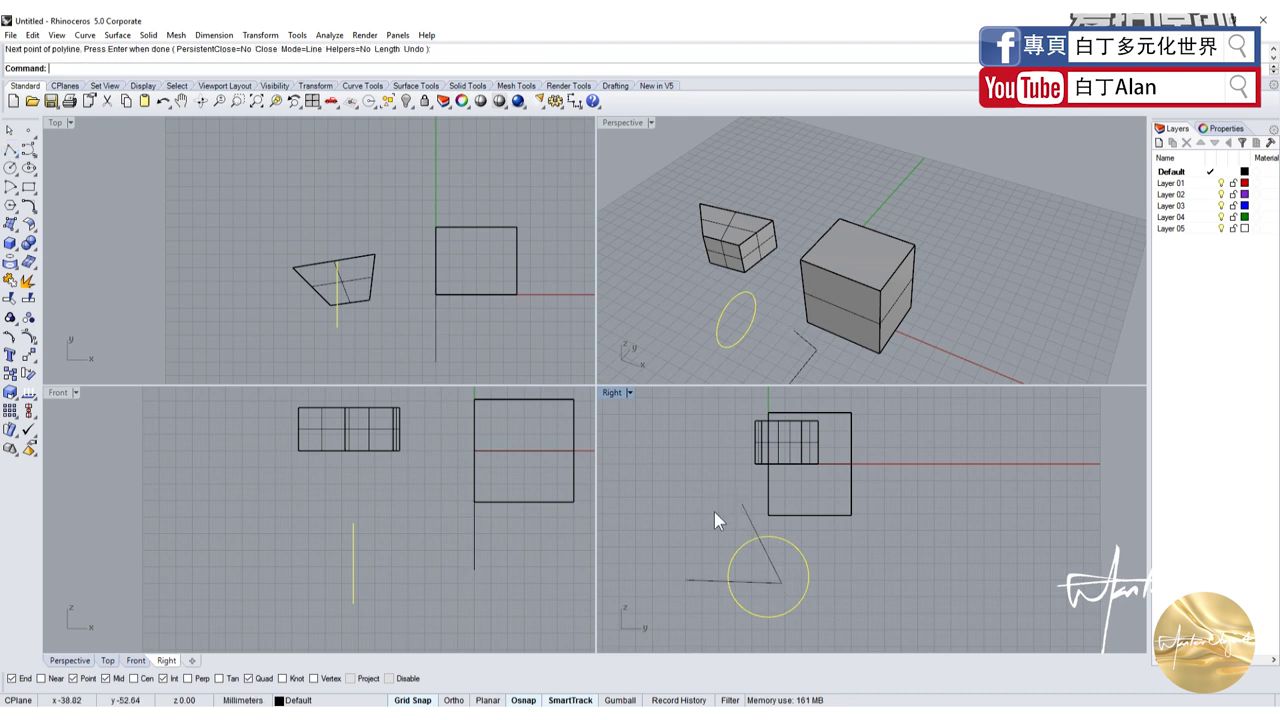
pyautogui.click(28, 298)
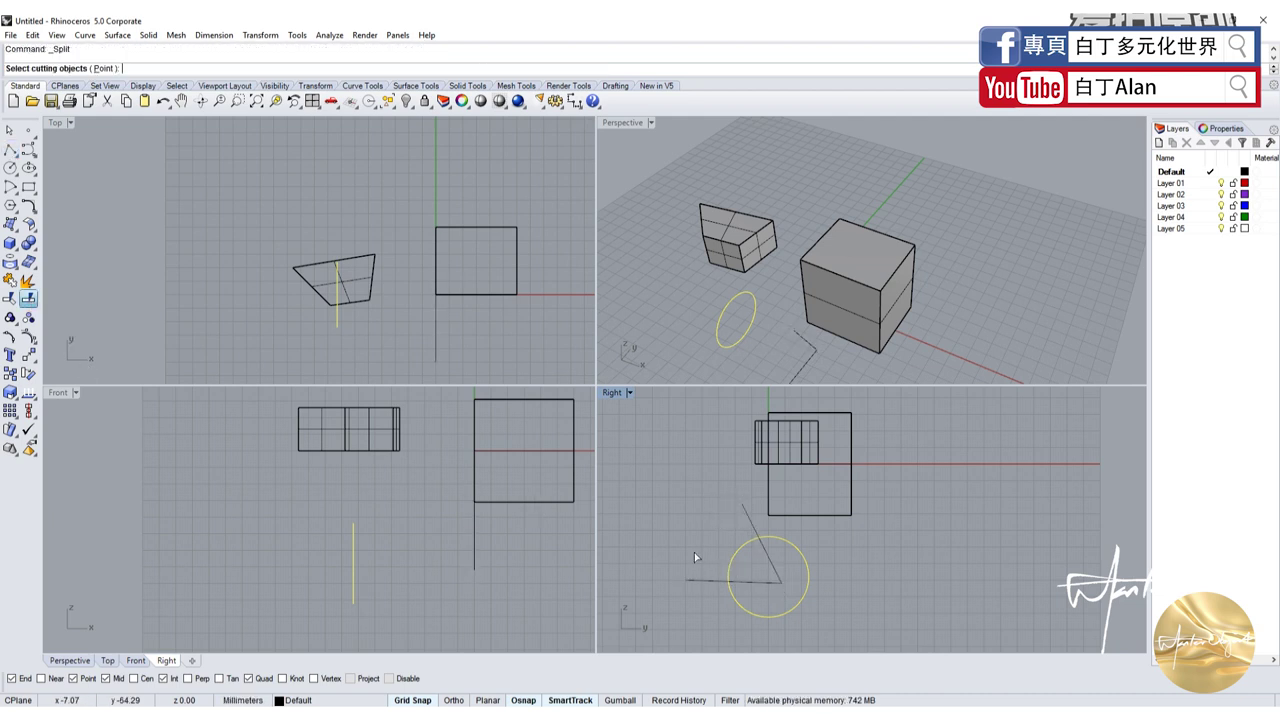
# After a failed split, move the angled polyline into the circle's plane
pyautogui.click(775, 573)
pyautogui.press('Return')
pyautogui.click(770, 558)
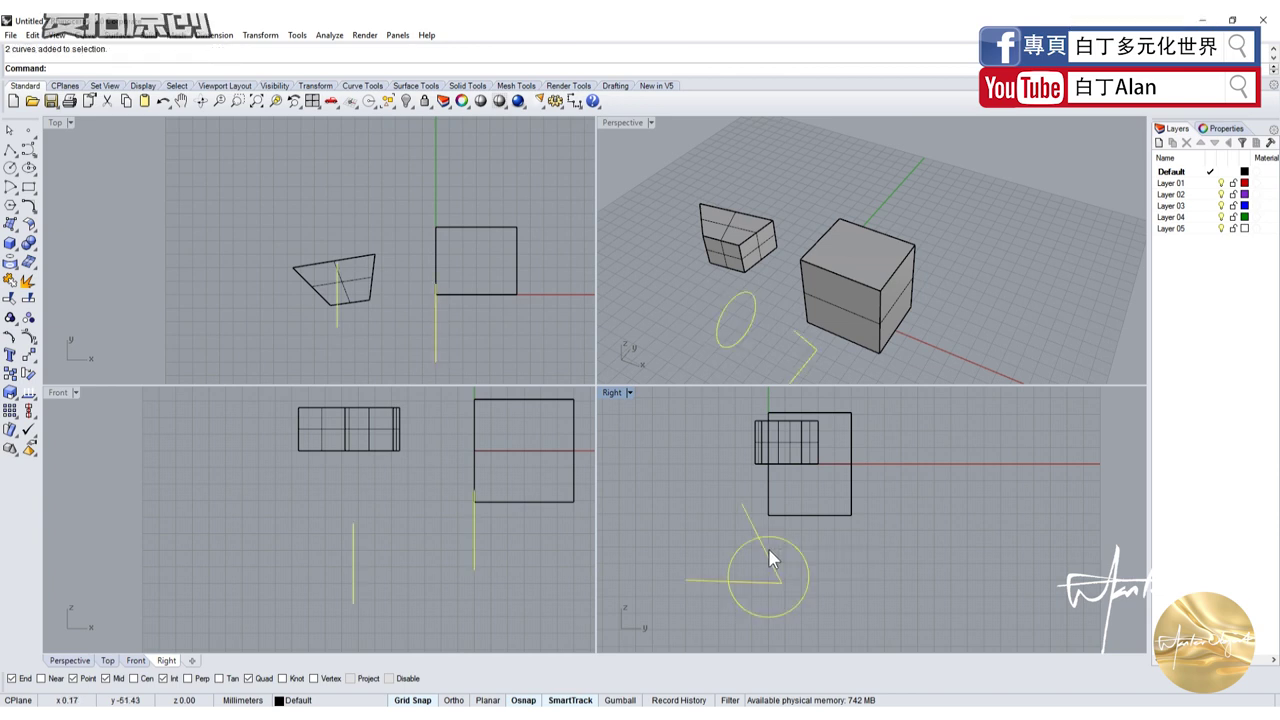
pyautogui.click(478, 322)
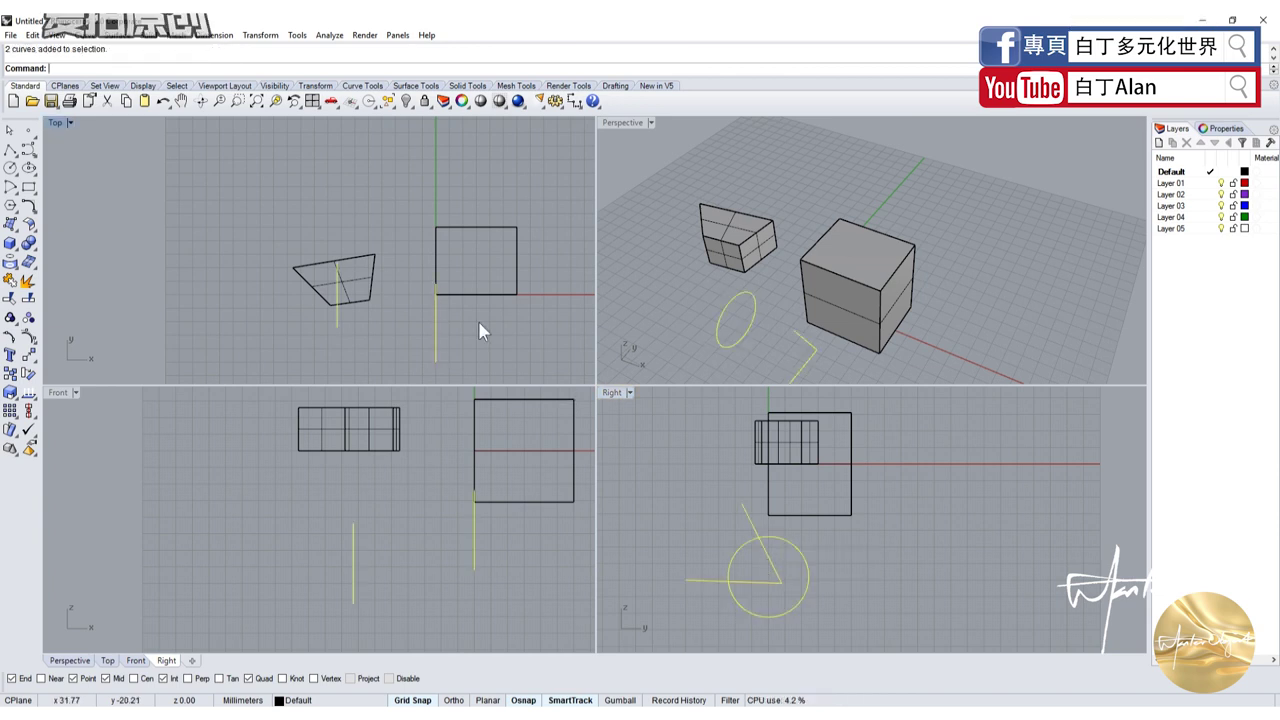
pyautogui.click(437, 340)
pyautogui.click(29, 356)
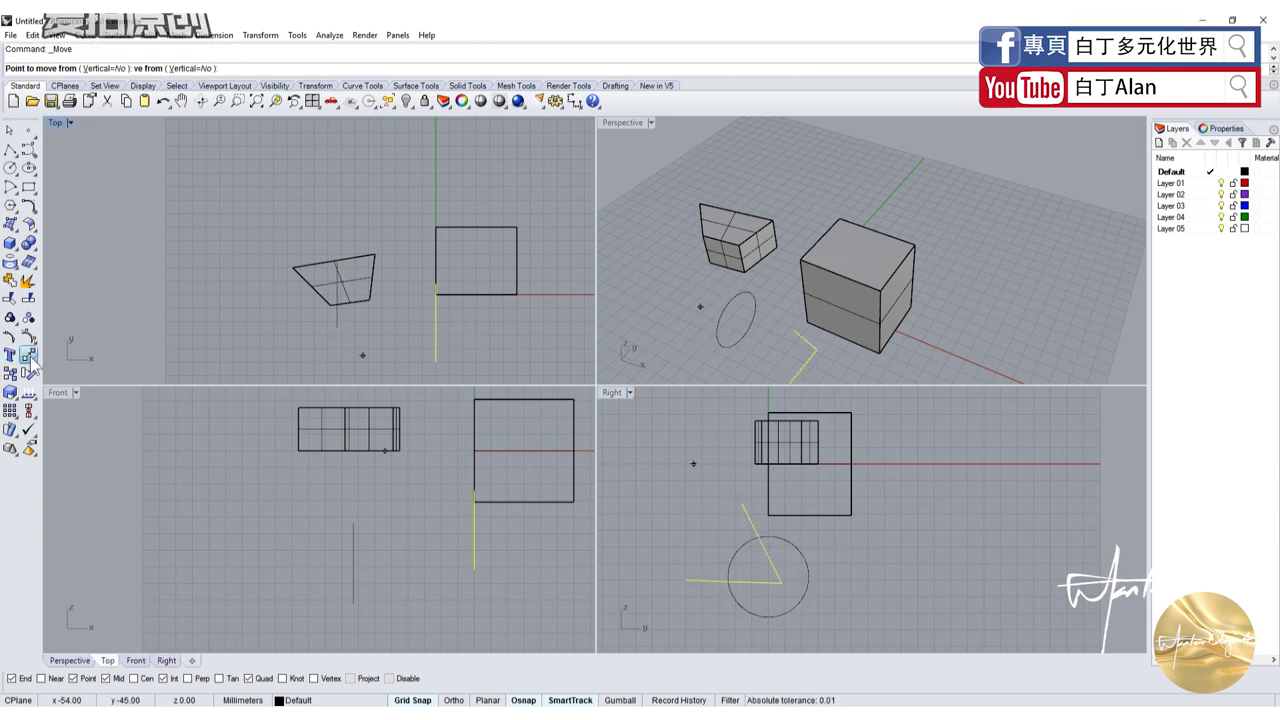
pyautogui.click(436, 361)
pyautogui.click(328, 328)
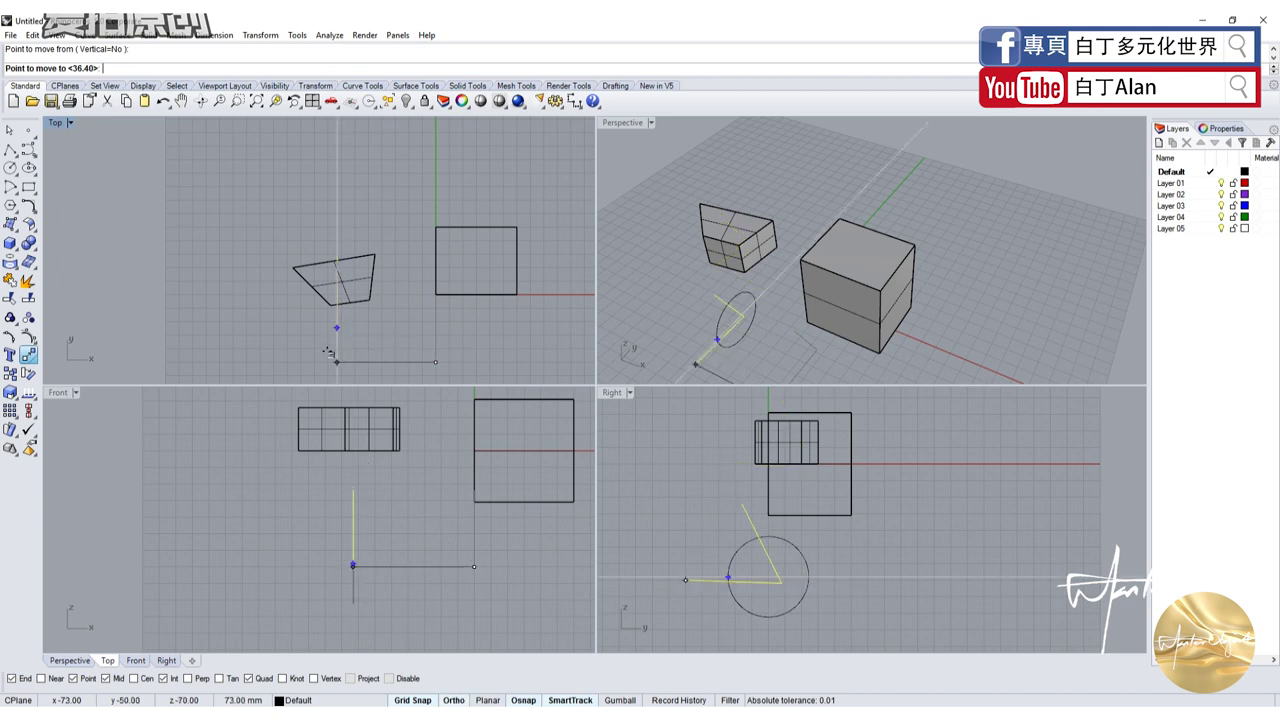
pyautogui.click(838, 585)
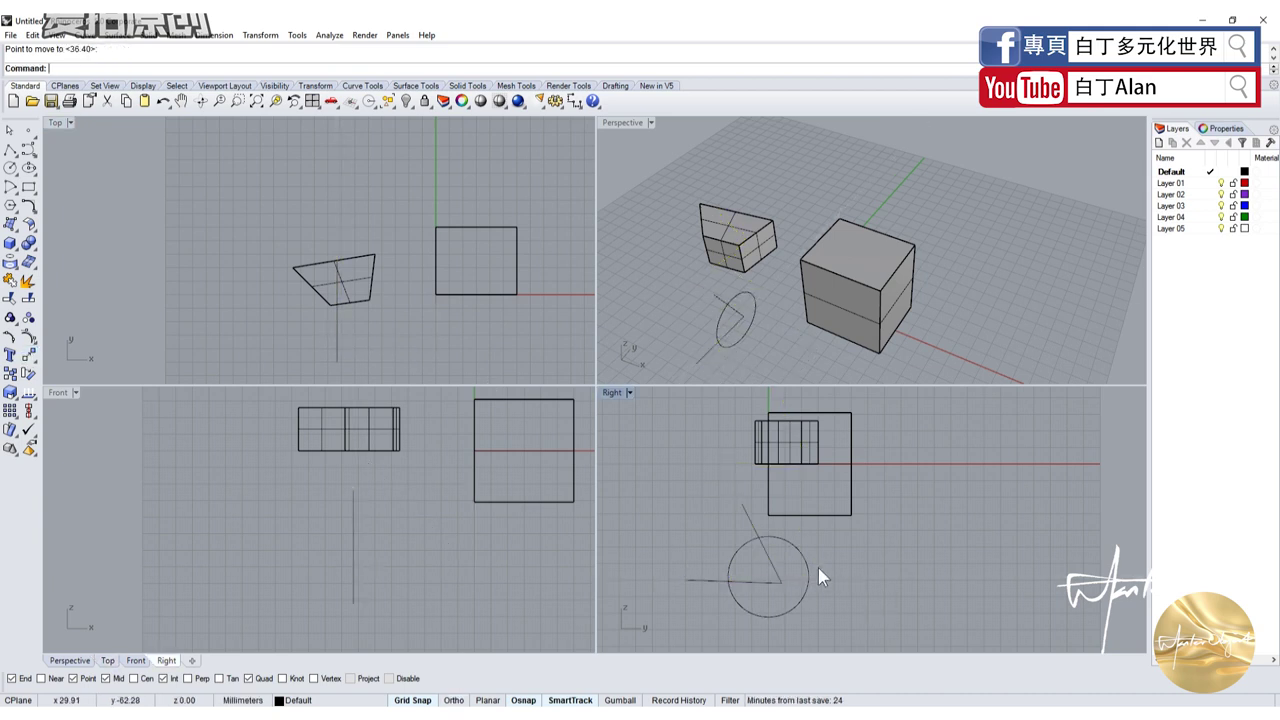
# Split the circle using the polyline as the cutting object
pyautogui.click(810, 566)
pyautogui.click(28, 298)
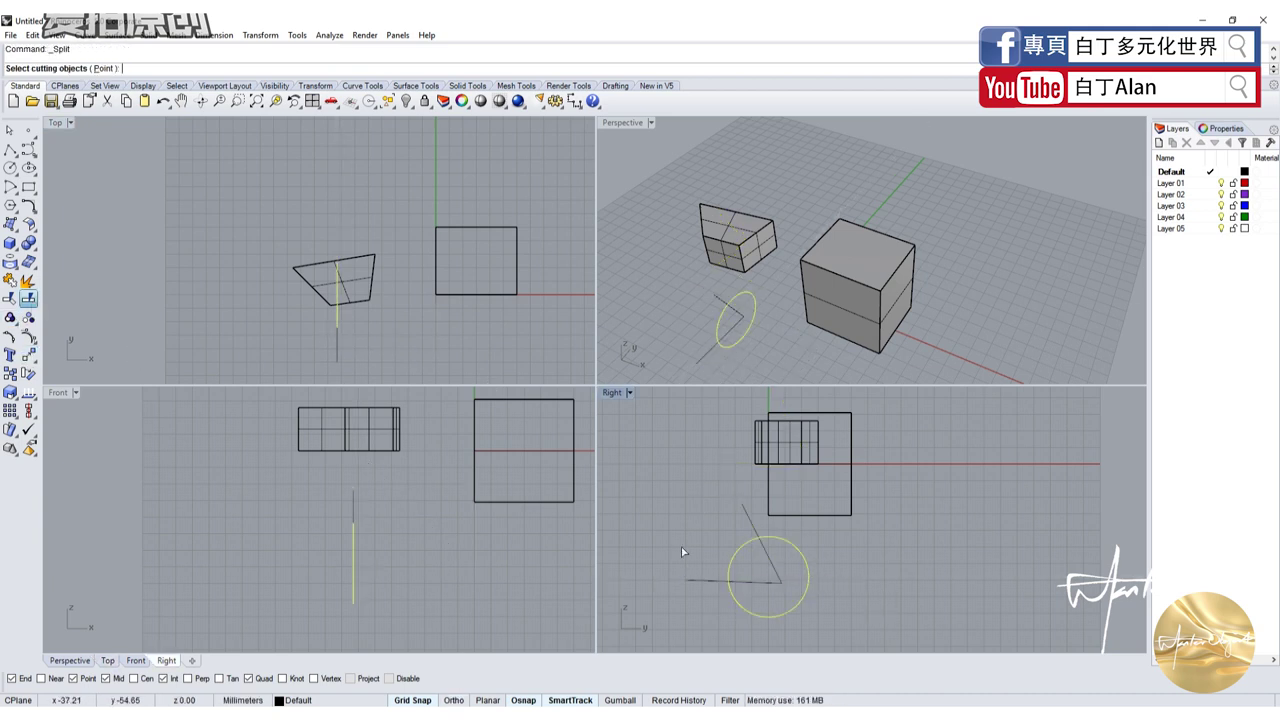
pyautogui.click(780, 577)
pyautogui.press('Return')
# Delete the larger arc and both guide lines, keeping the small arc selected
pyautogui.click(806, 569)
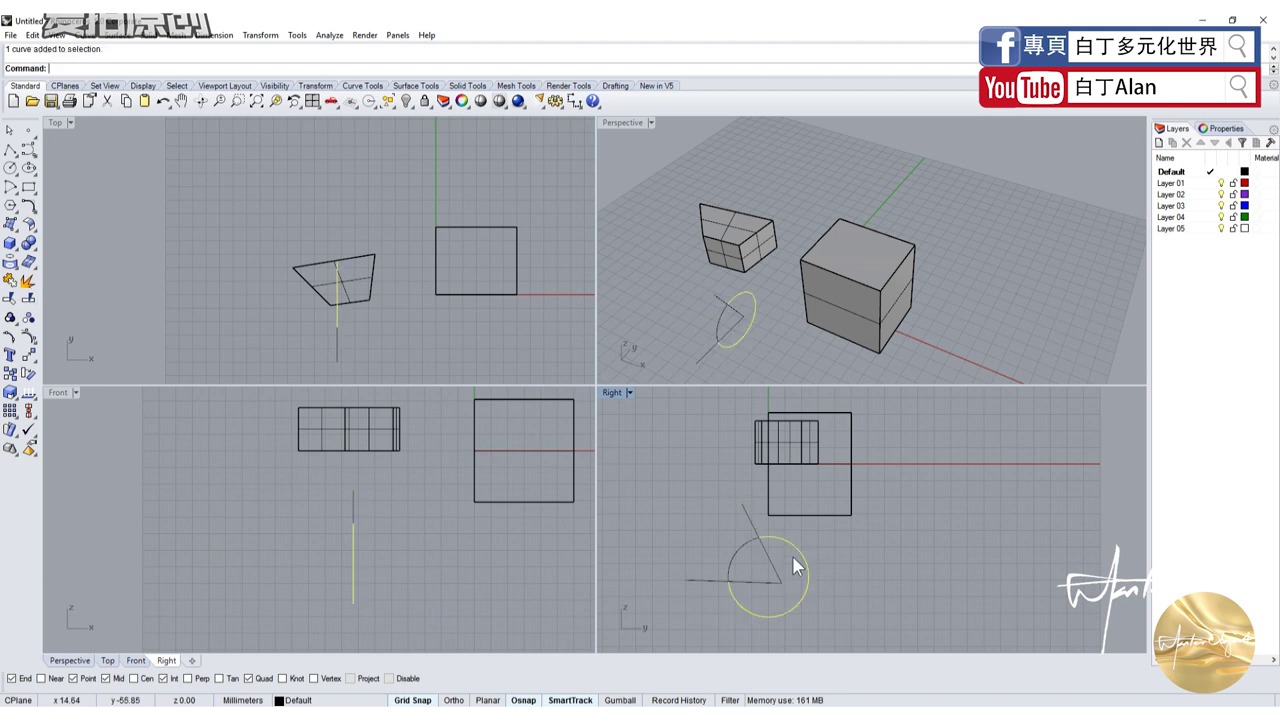
pyautogui.press('Delete')
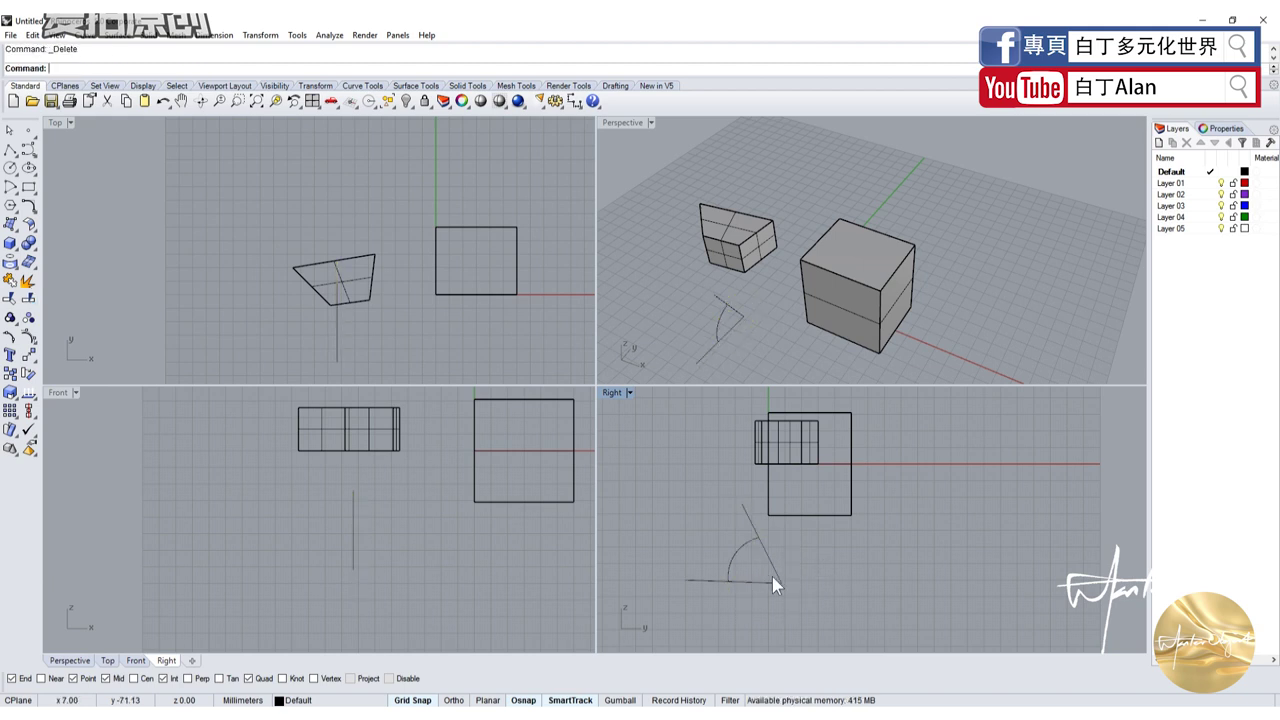
pyautogui.click(772, 578)
pyautogui.press('Delete')
pyautogui.click(745, 556)
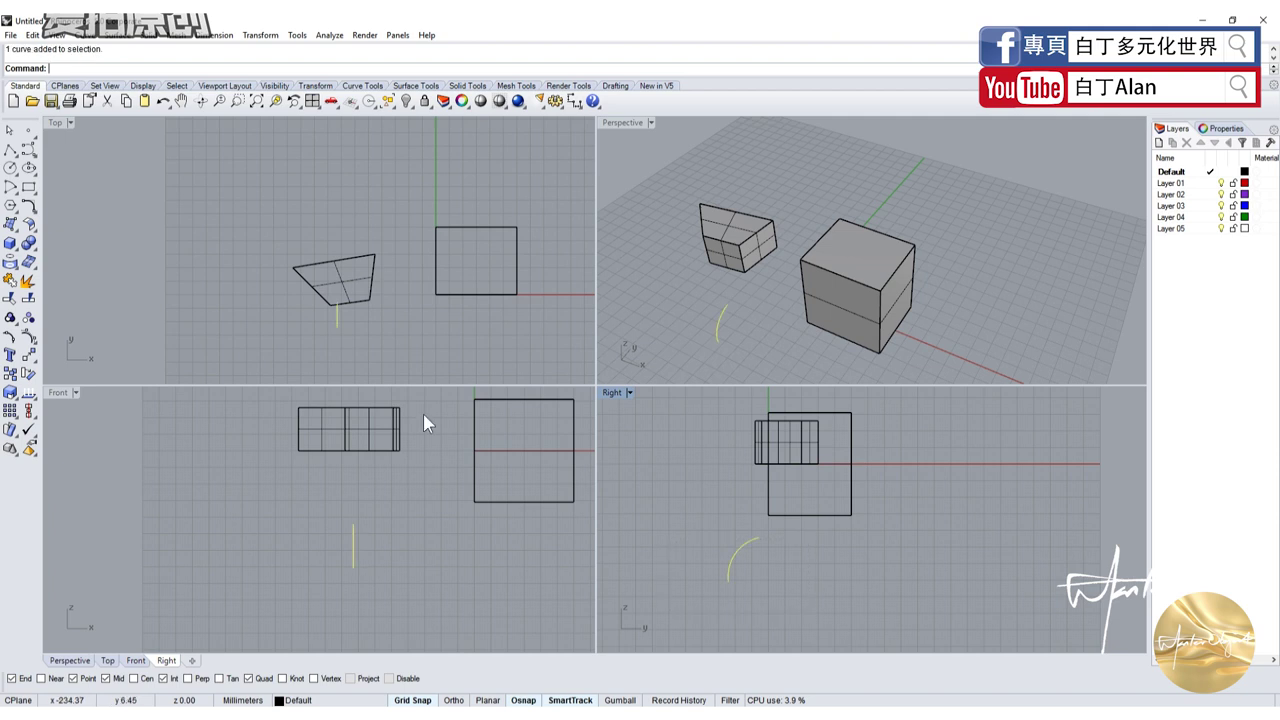
pyautogui.click(10, 224)
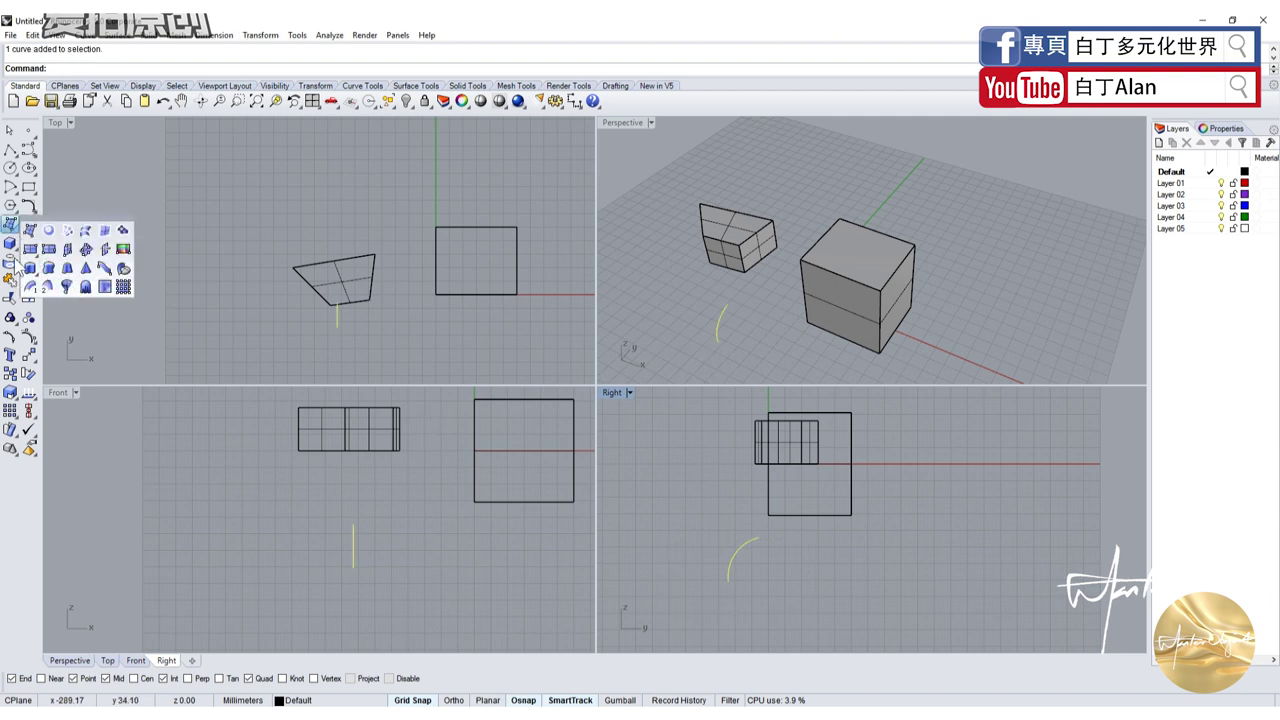
pyautogui.click(10, 244)
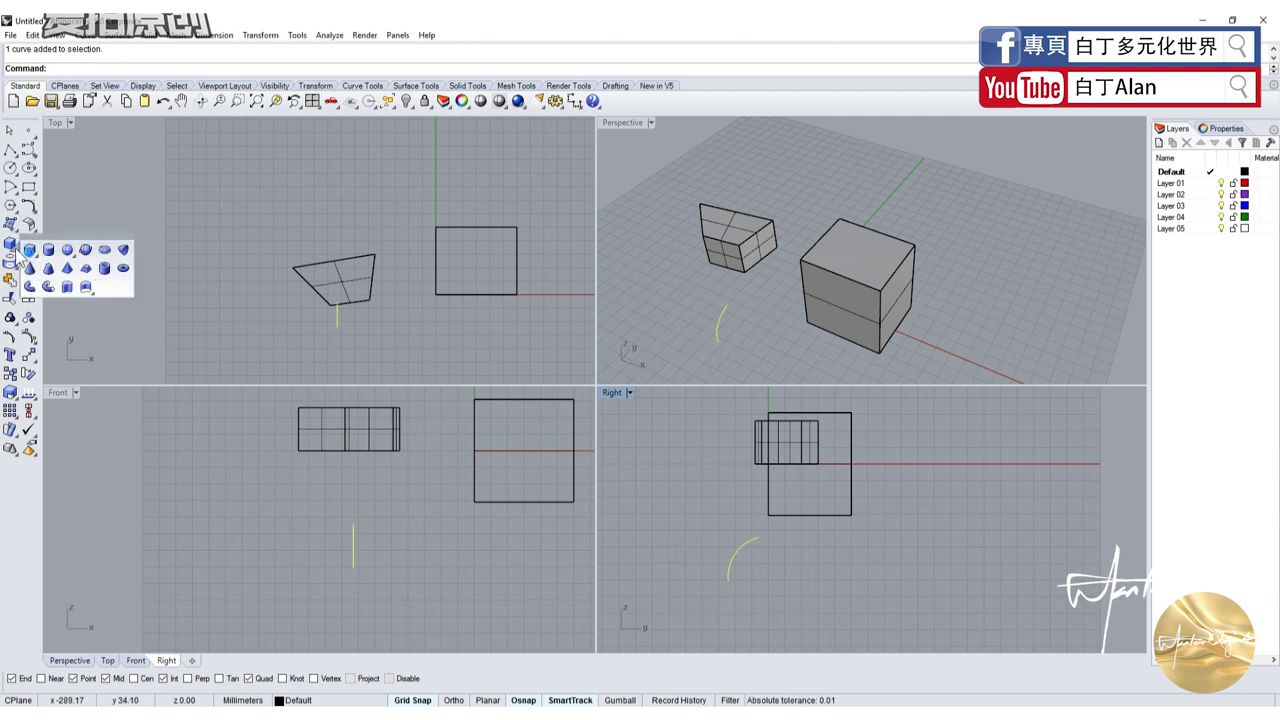
# Extrude the small arc into a curved surface
pyautogui.click(66, 289)
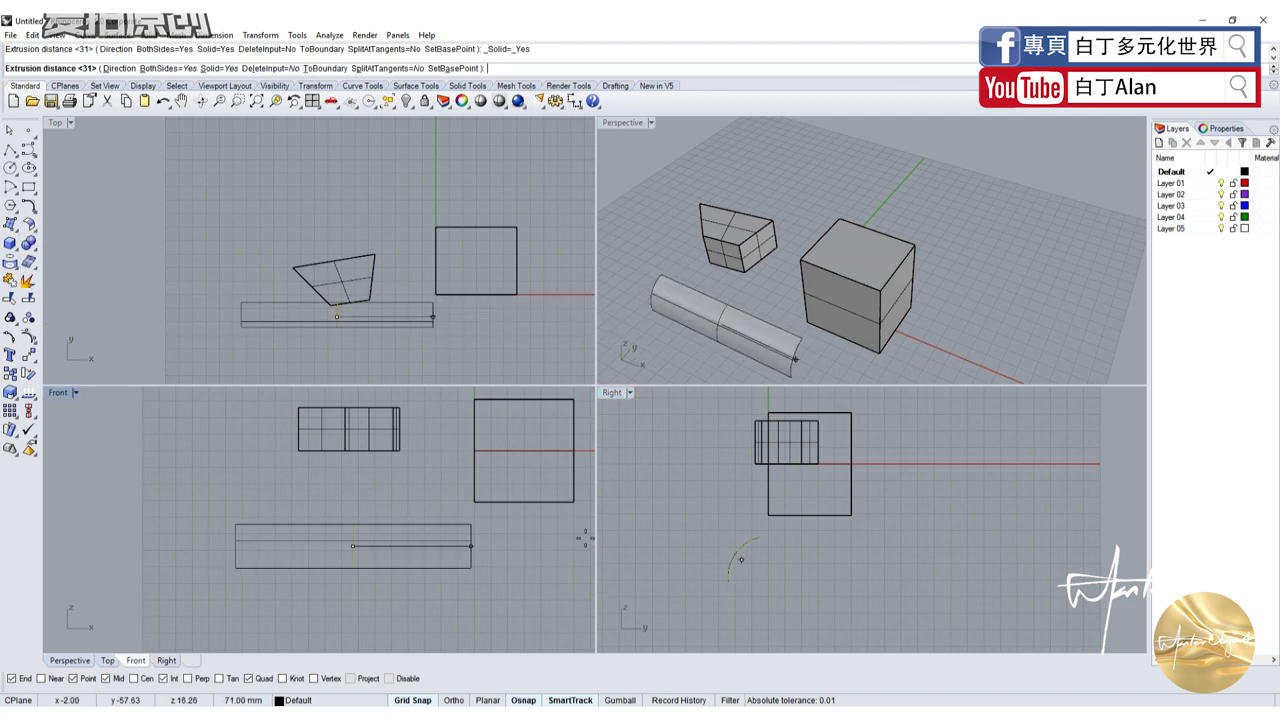
pyautogui.click(423, 572)
pyautogui.click(386, 525)
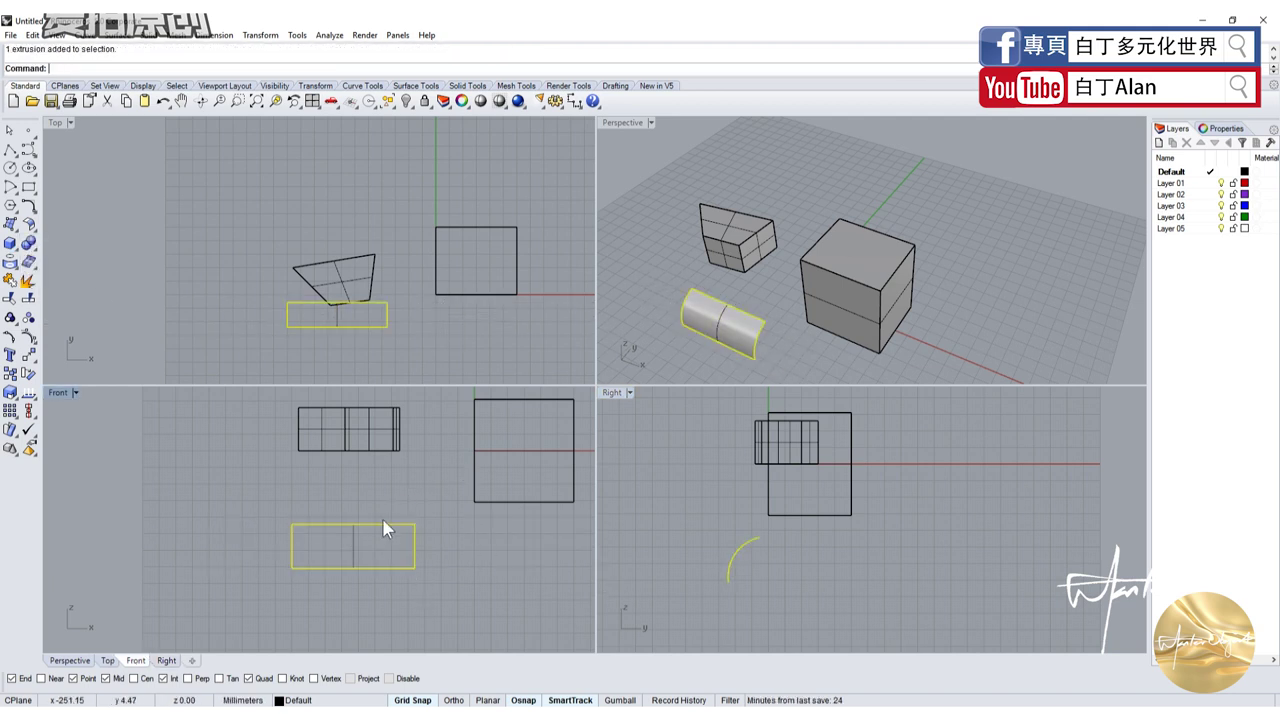
# Thicken the curved surface into a slab with Extrude Surface
pyautogui.click(17, 254)
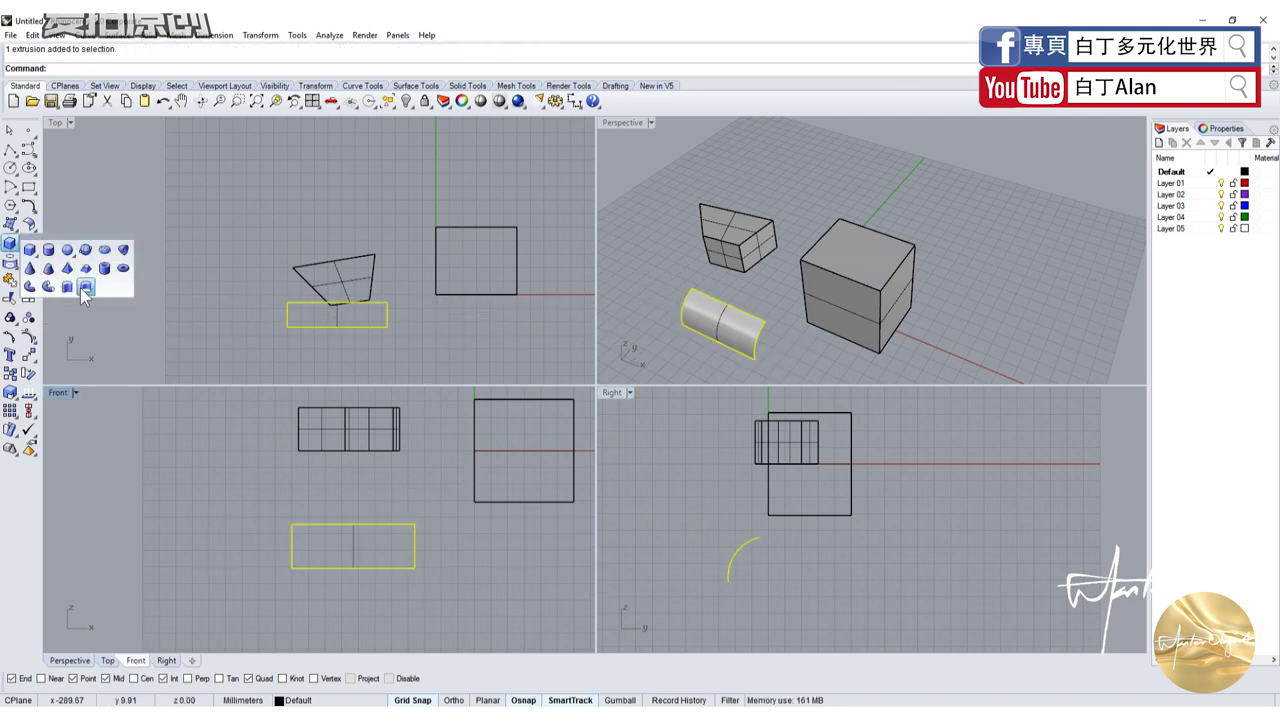
pyautogui.click(86, 294)
pyautogui.click(573, 400)
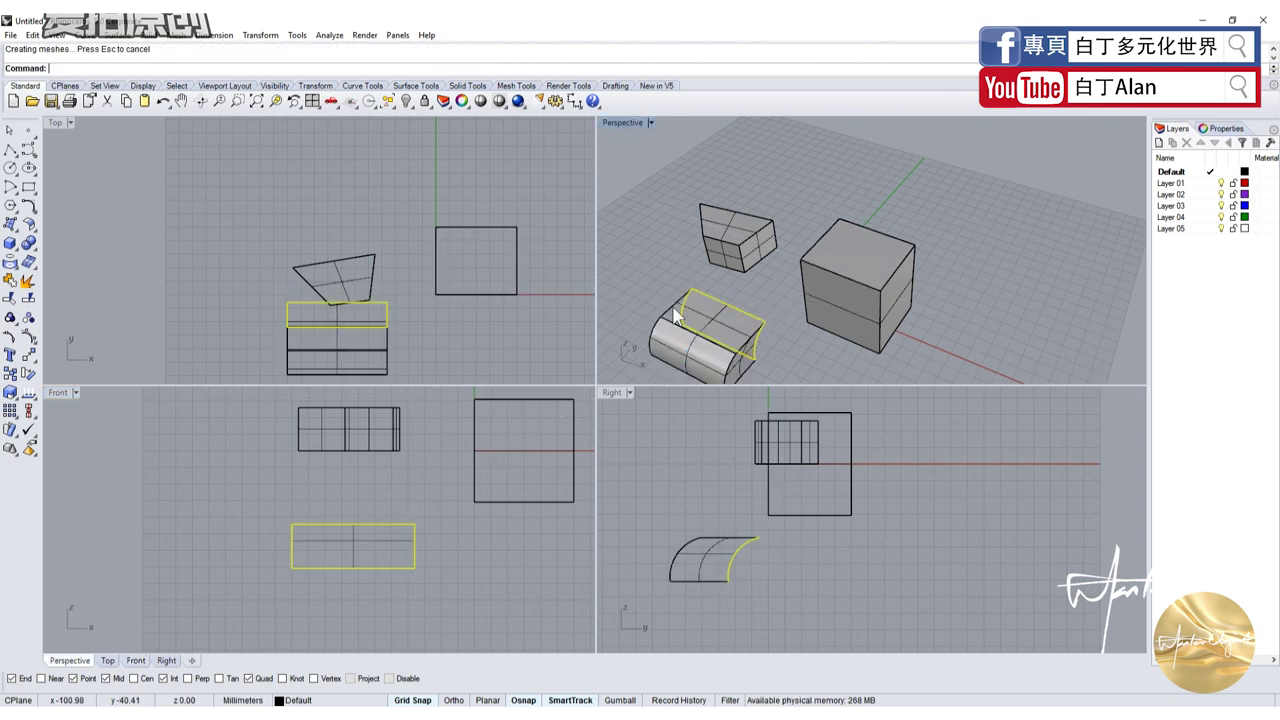
pyautogui.click(668, 355)
pyautogui.scroll(-3, 710, 265)
pyautogui.scroll(3, 710, 265)
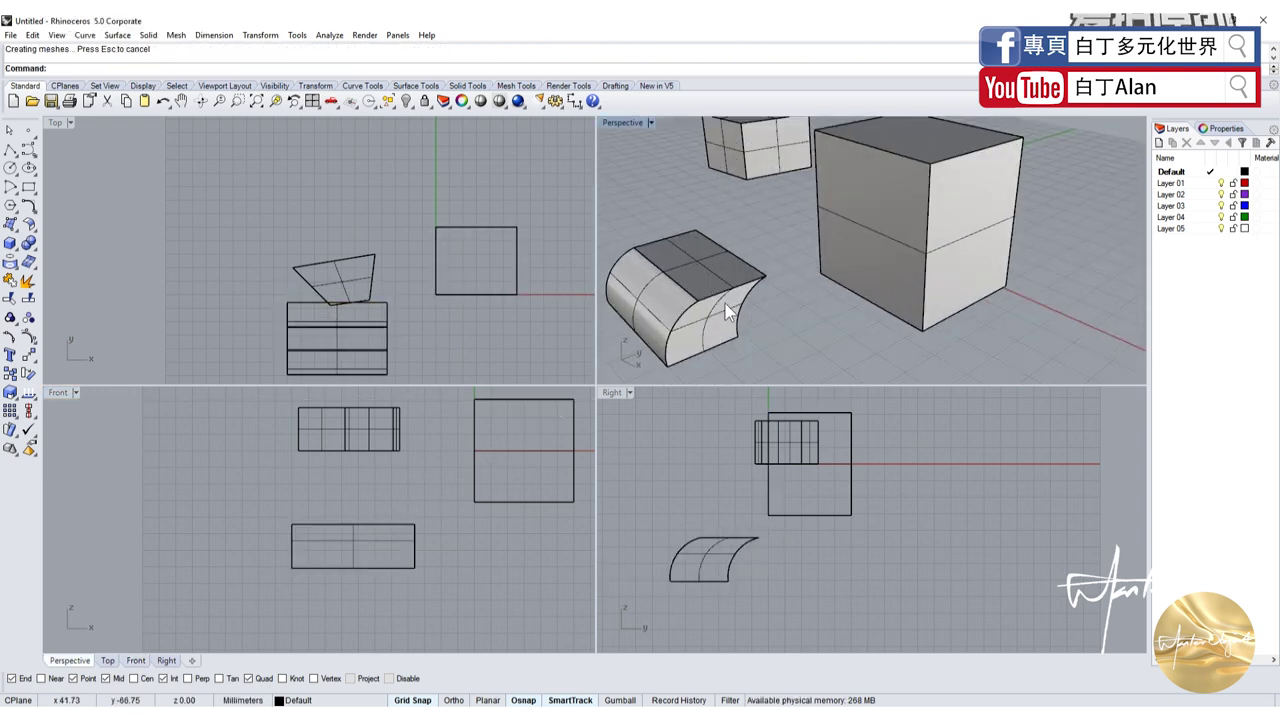
pyautogui.scroll(3, 698, 558)
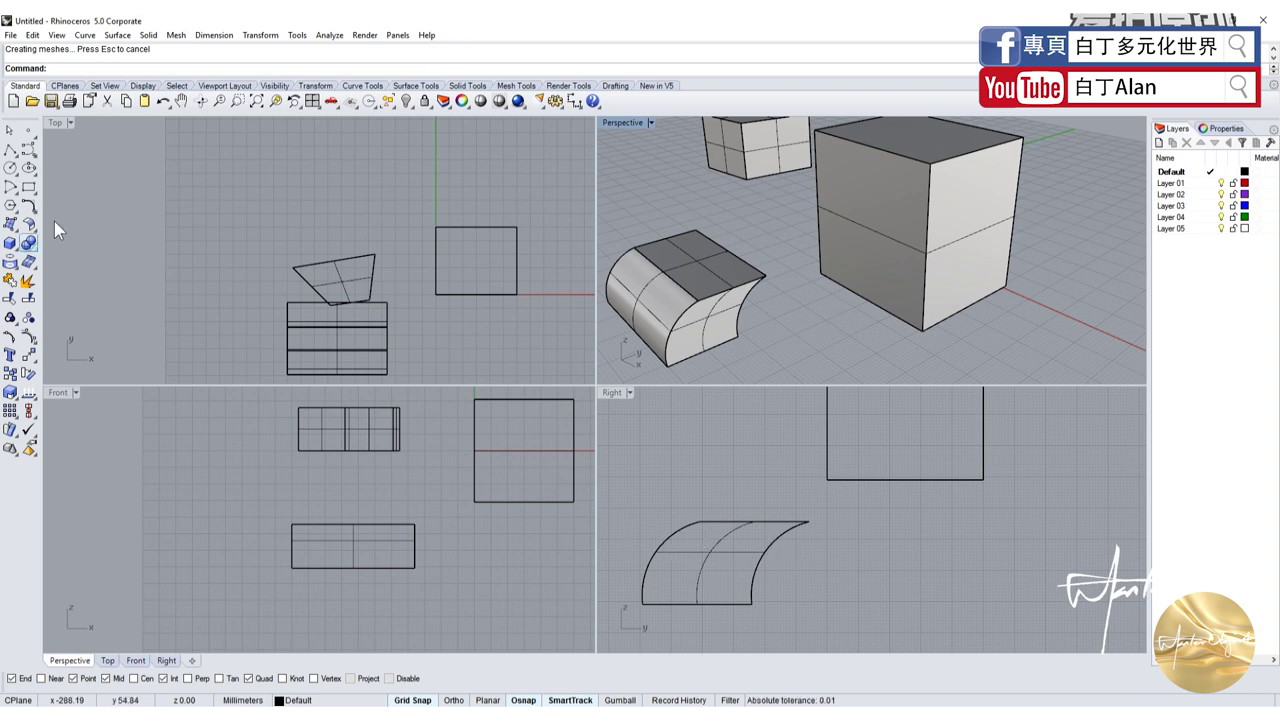
# Extrude the slab's bottom edge straight into a surface, then delete the curved slab
pyautogui.click(30, 245)
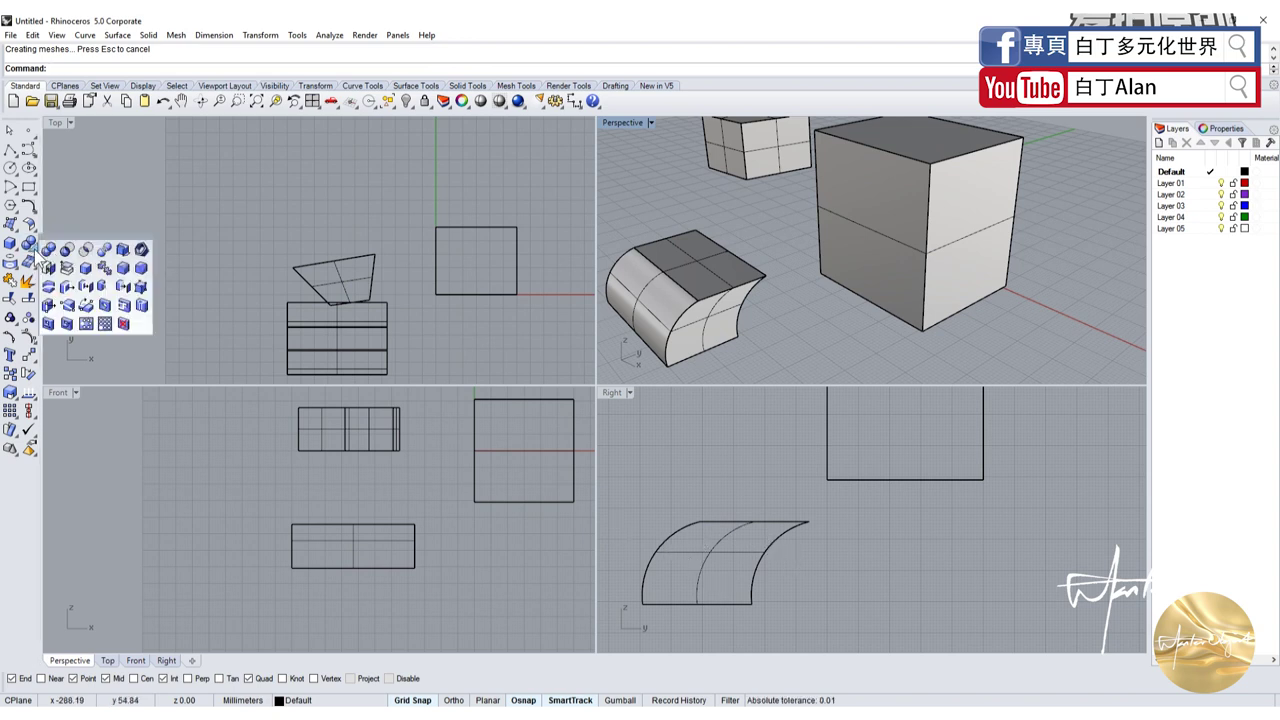
pyautogui.click(29, 226)
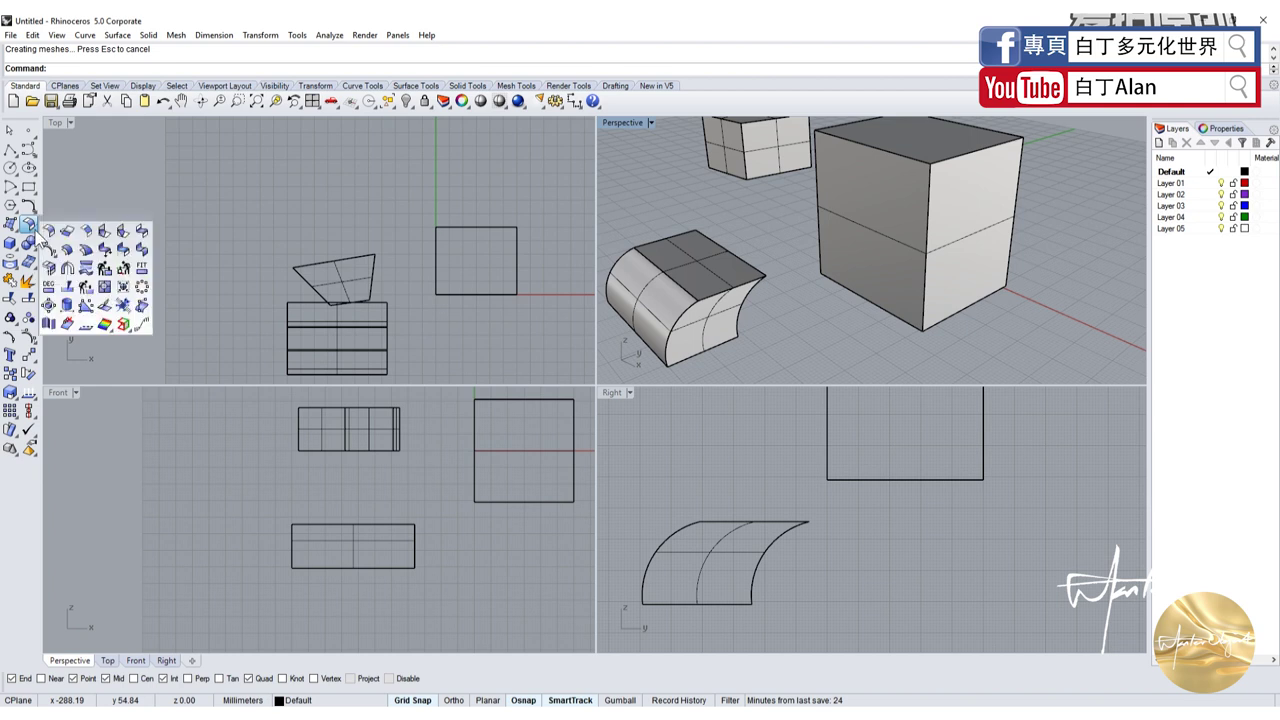
pyautogui.click(11, 224)
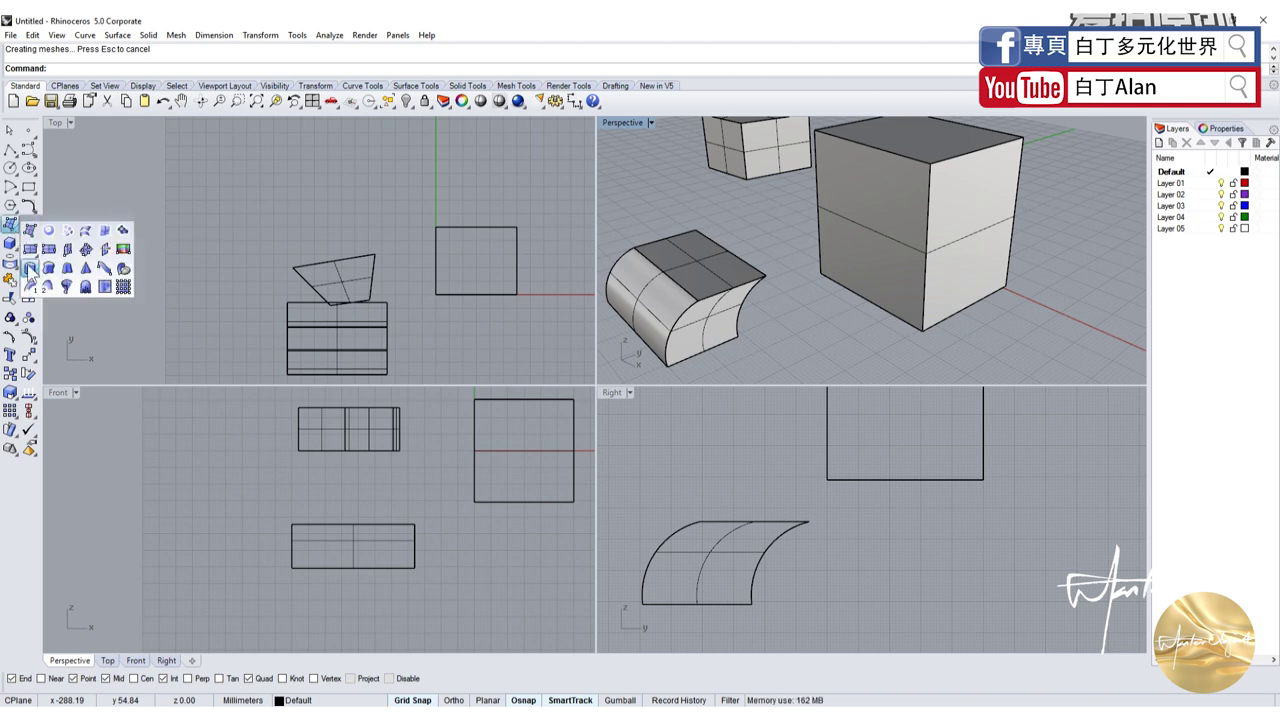
pyautogui.click(30, 269)
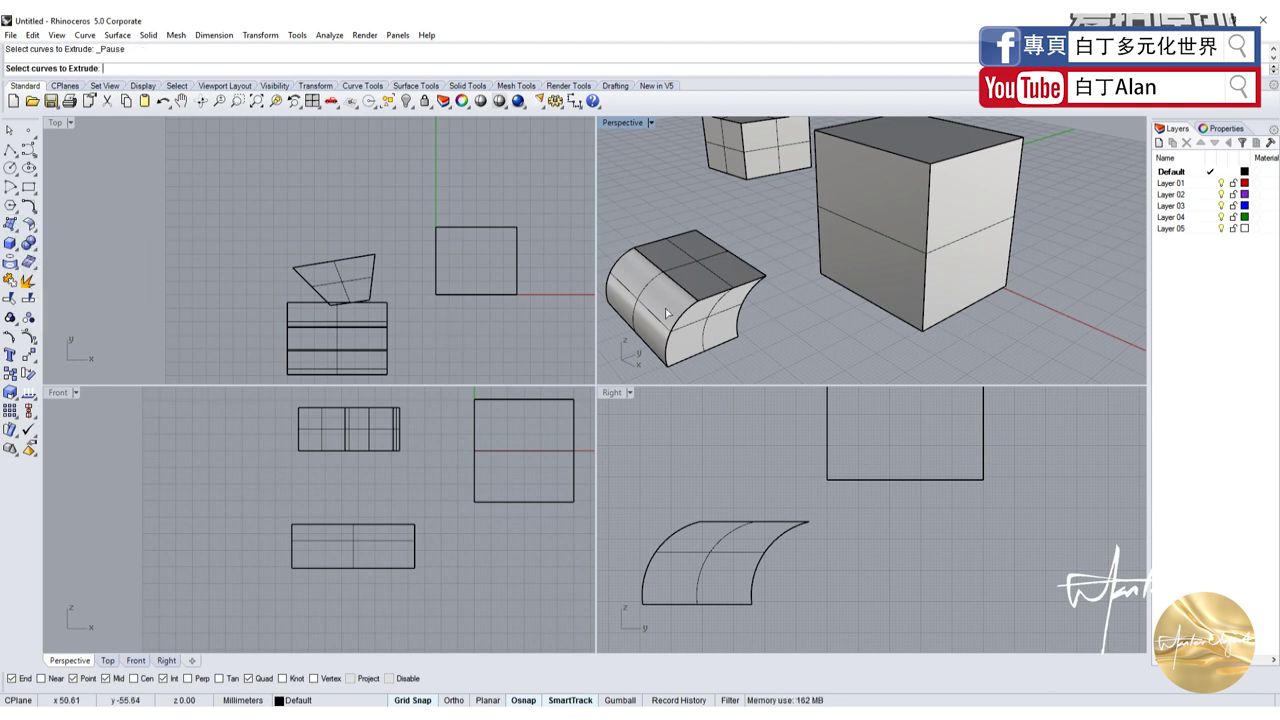
pyautogui.click(686, 362)
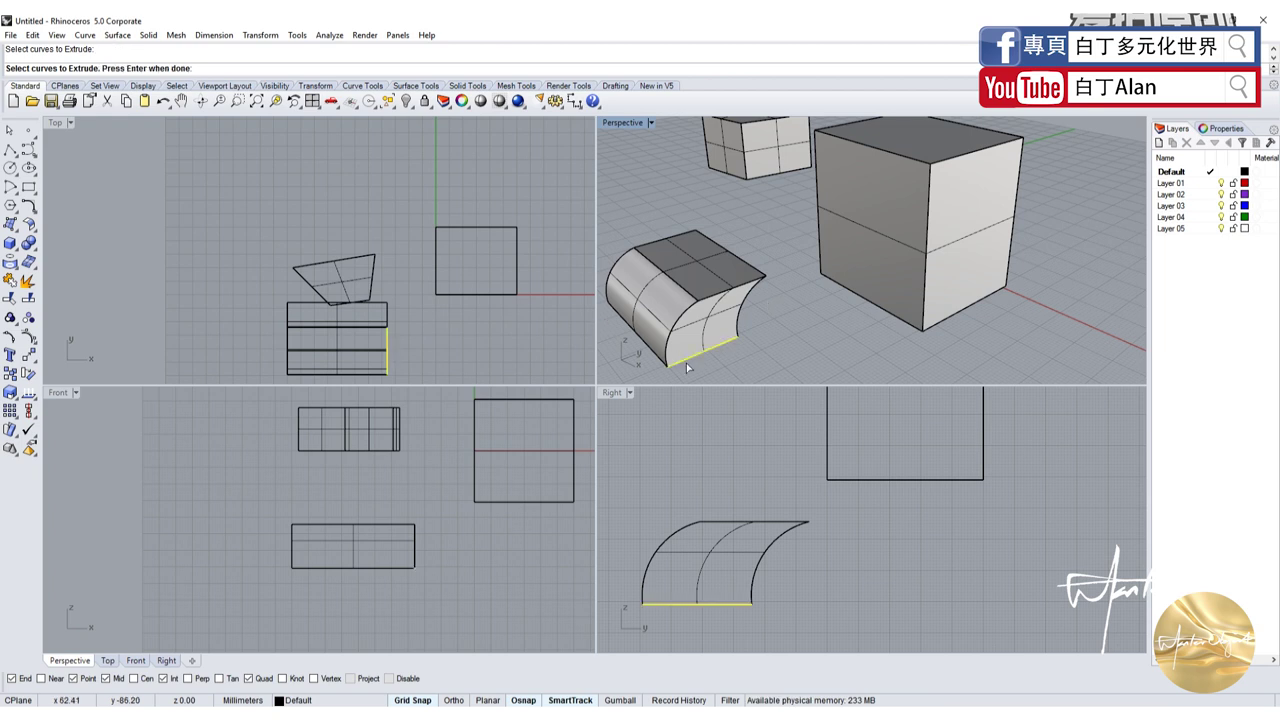
pyautogui.press('Return')
pyautogui.click(797, 366)
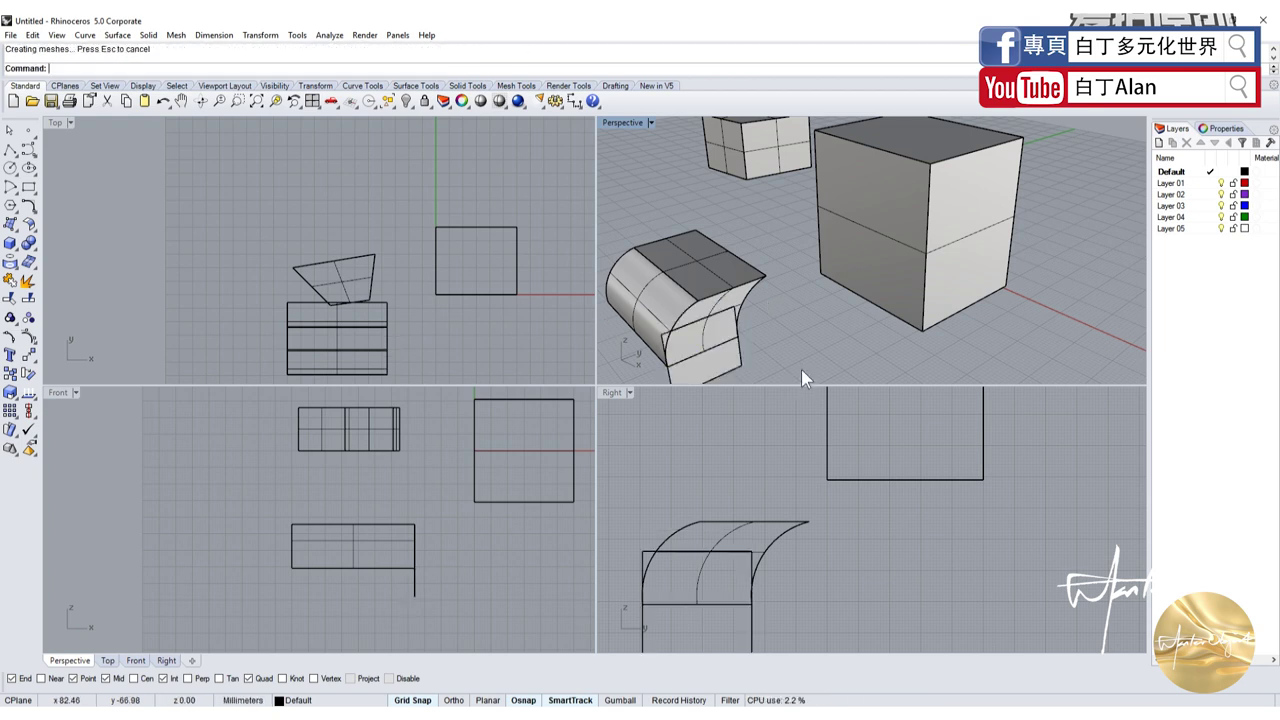
pyautogui.click(635, 290)
pyautogui.press('Delete')
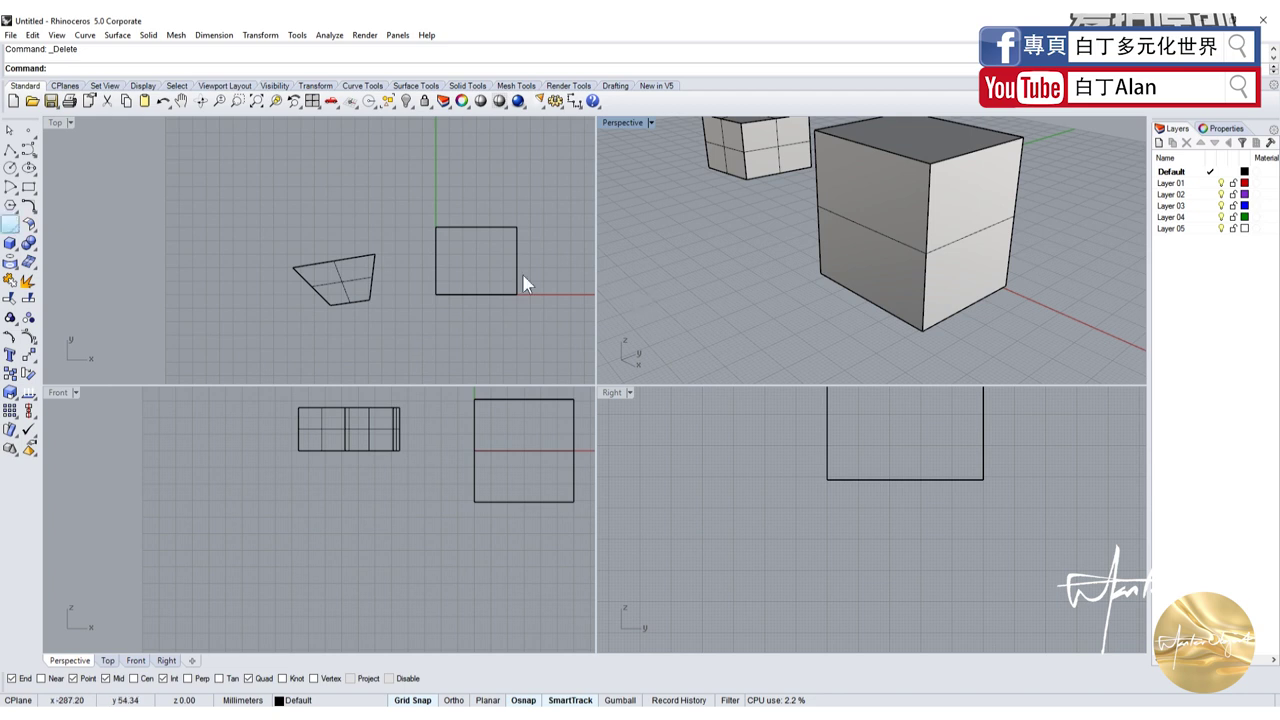
# Draw a new box to the left of the surface, picking two base corners and a height
pyautogui.click(16, 252)
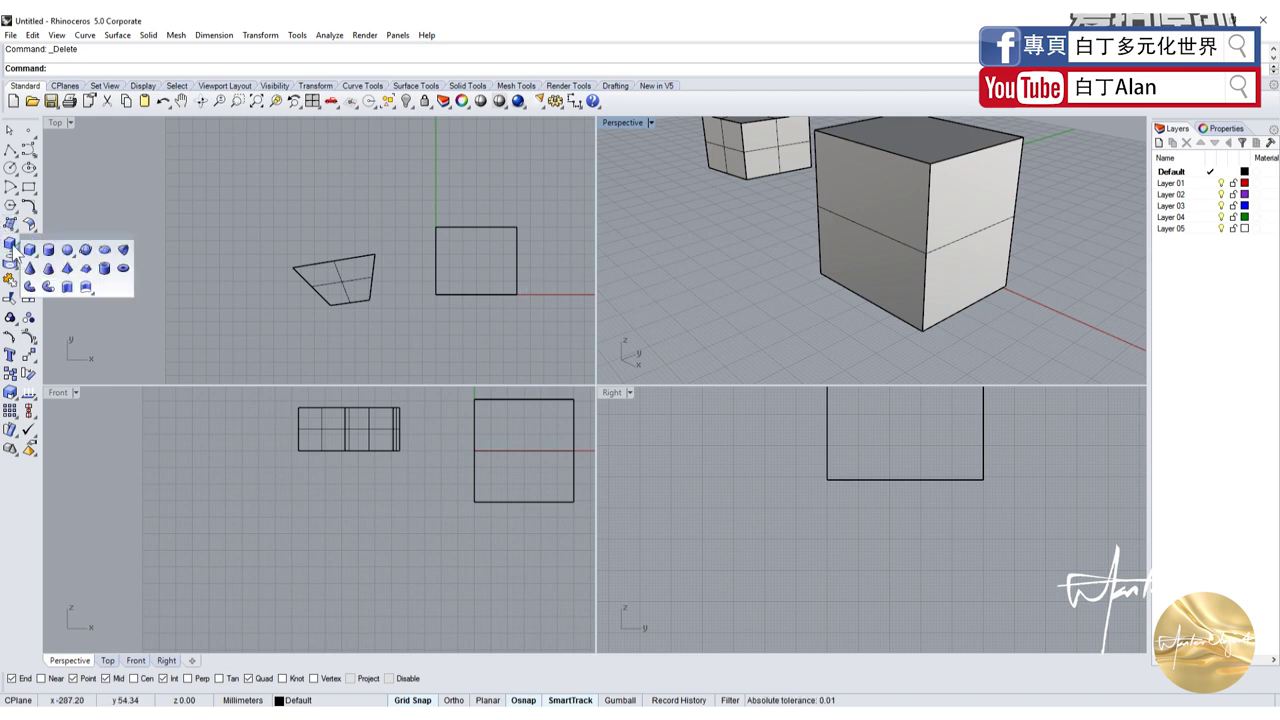
pyautogui.click(16, 250)
pyautogui.click(12, 228)
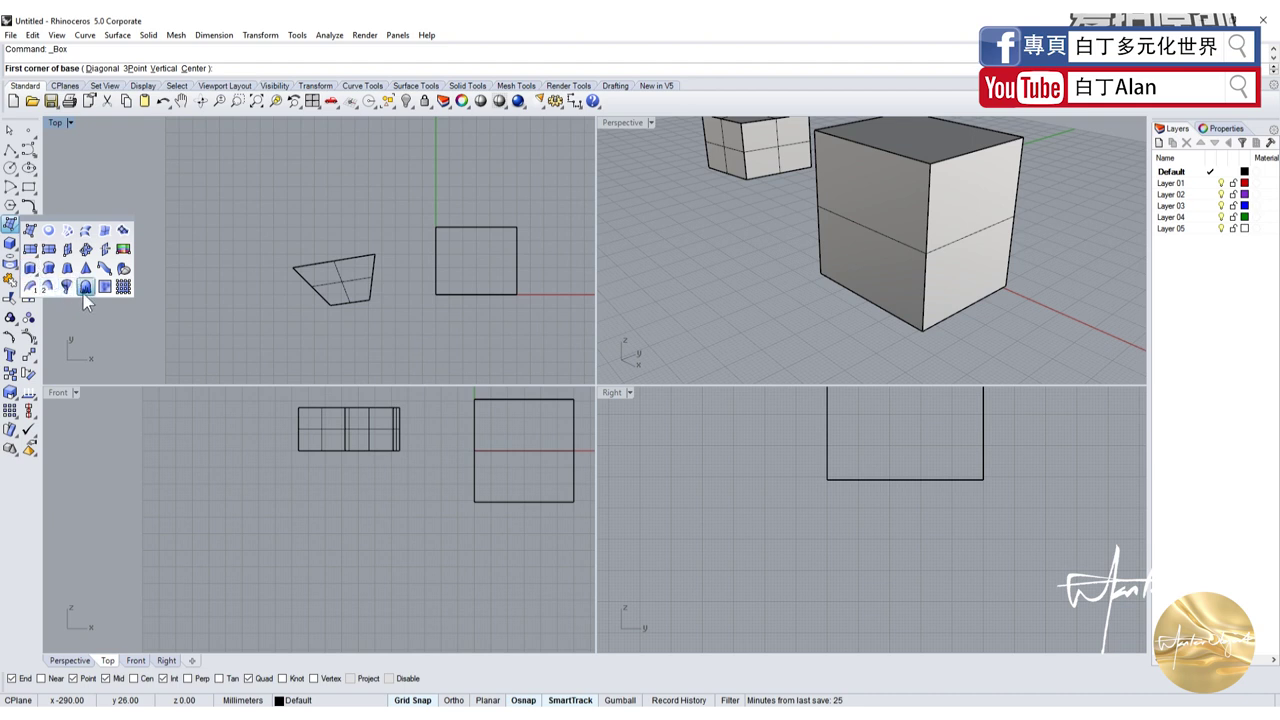
pyautogui.click(255, 252)
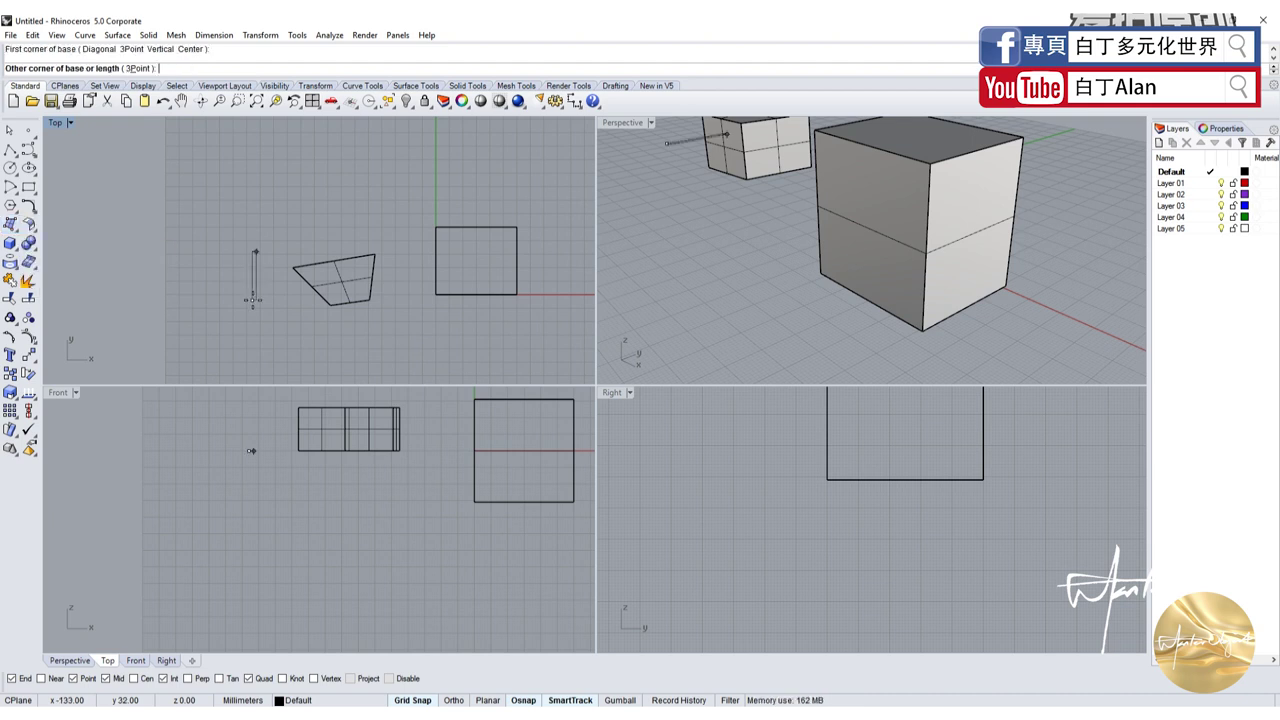
pyautogui.click(185, 223)
pyautogui.click(183, 401)
pyautogui.scroll(-5, 779, 340)
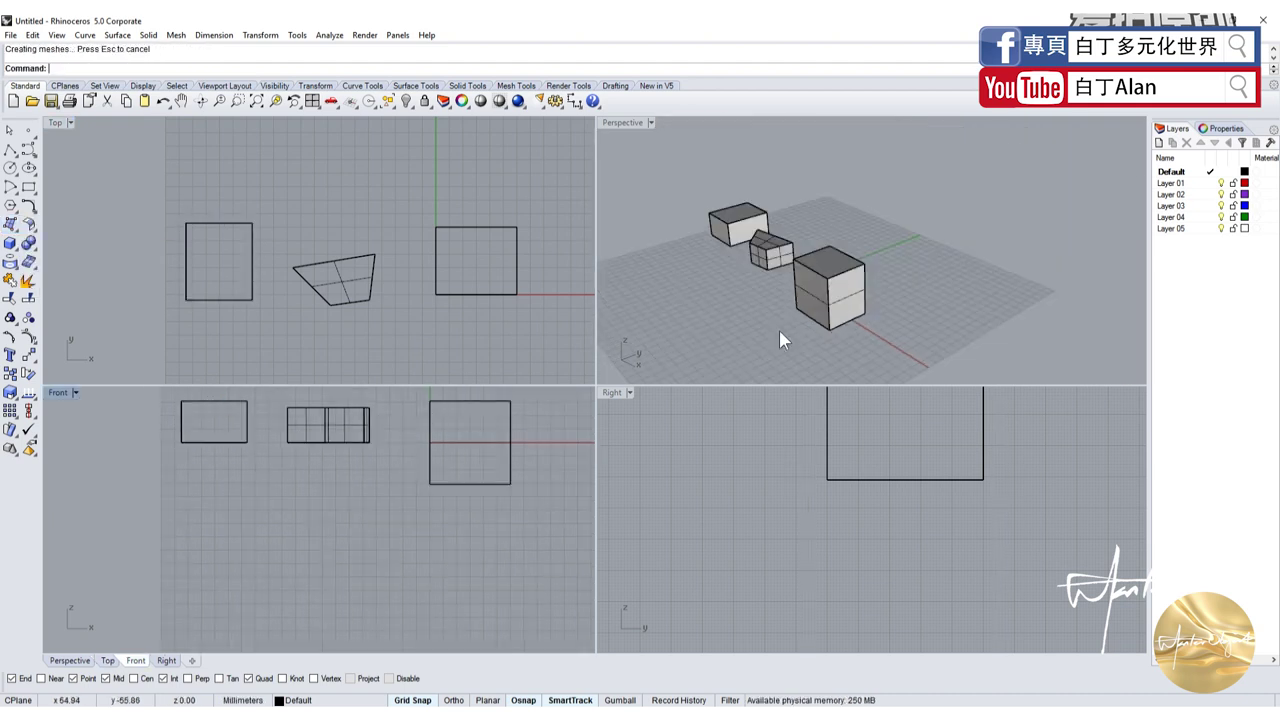
pyautogui.scroll(3, 757, 272)
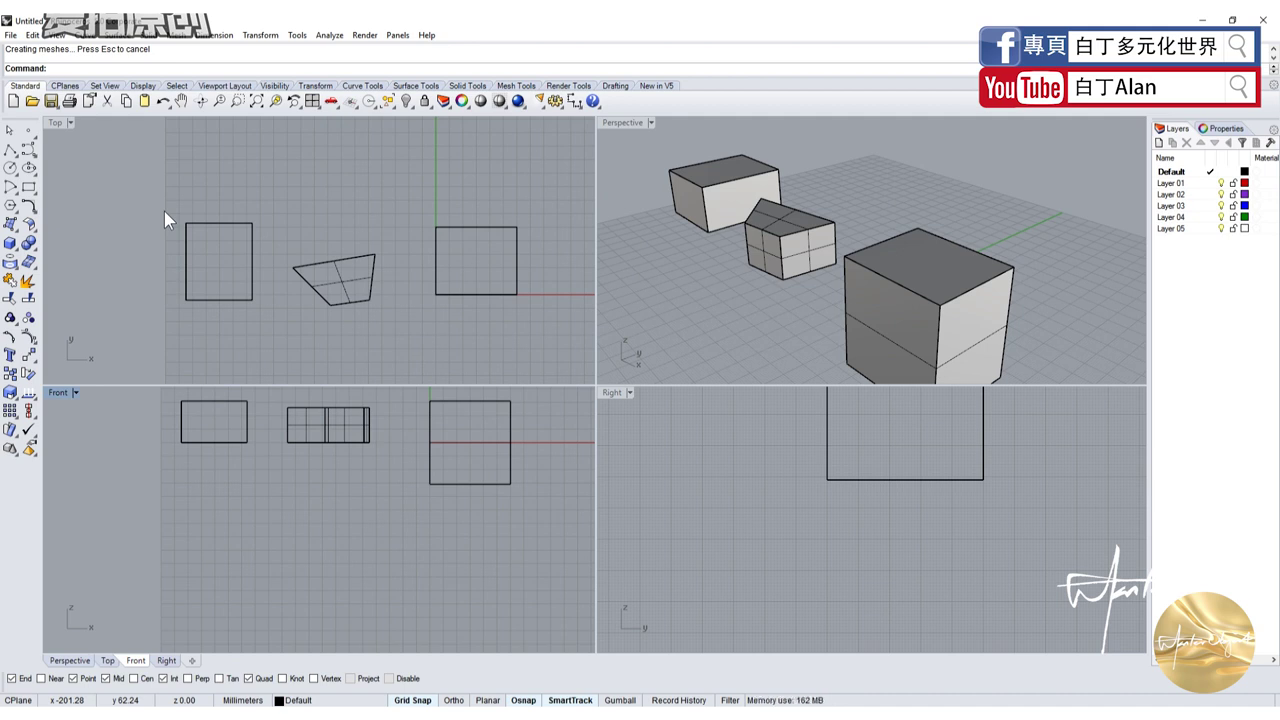
# Window-select the boxes, surface and curve and delete them all
pyautogui.moveTo(164, 211); pyautogui.dragTo(530, 343)
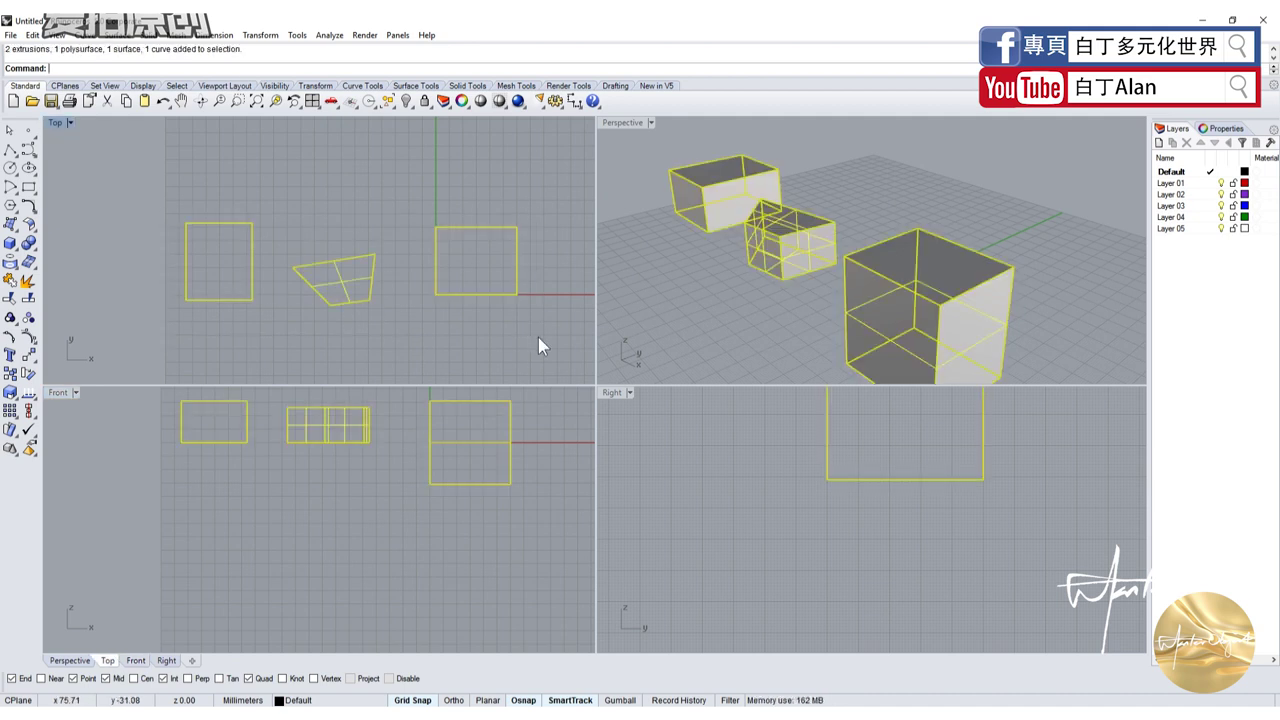
pyautogui.press('Delete')
pyautogui.click(17, 251)
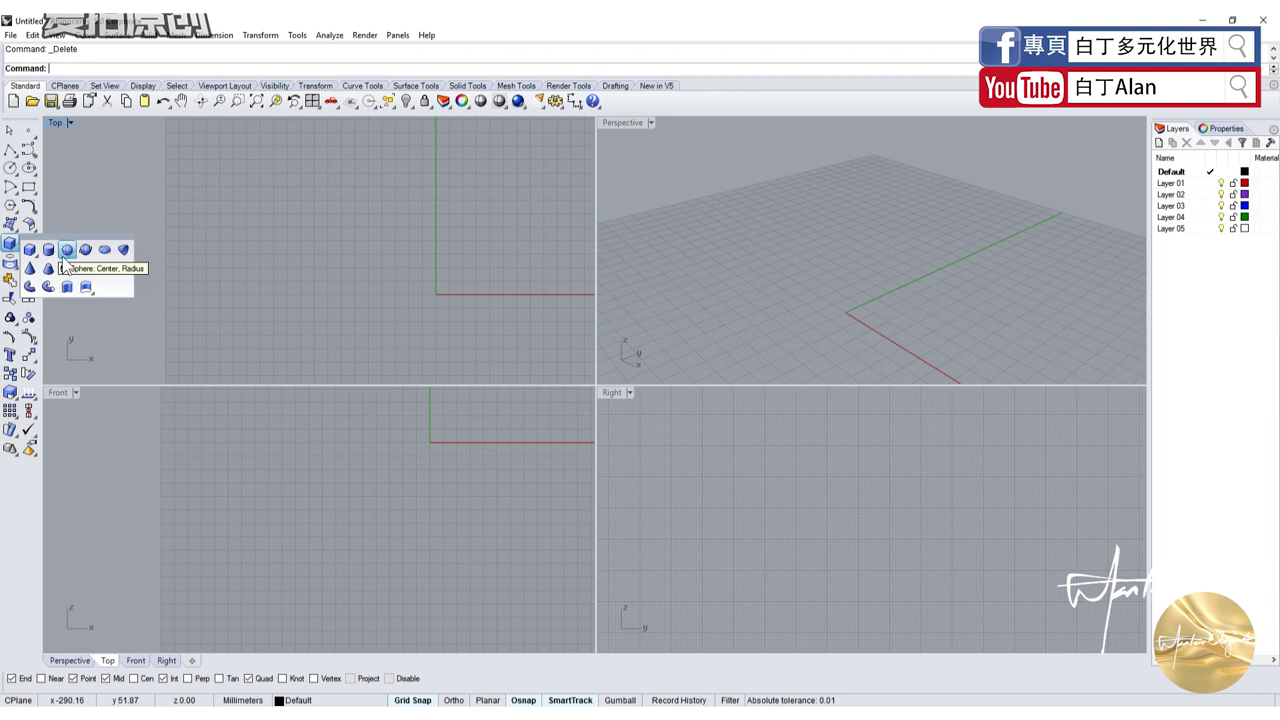
pyautogui.click(67, 249)
pyautogui.click(324, 289)
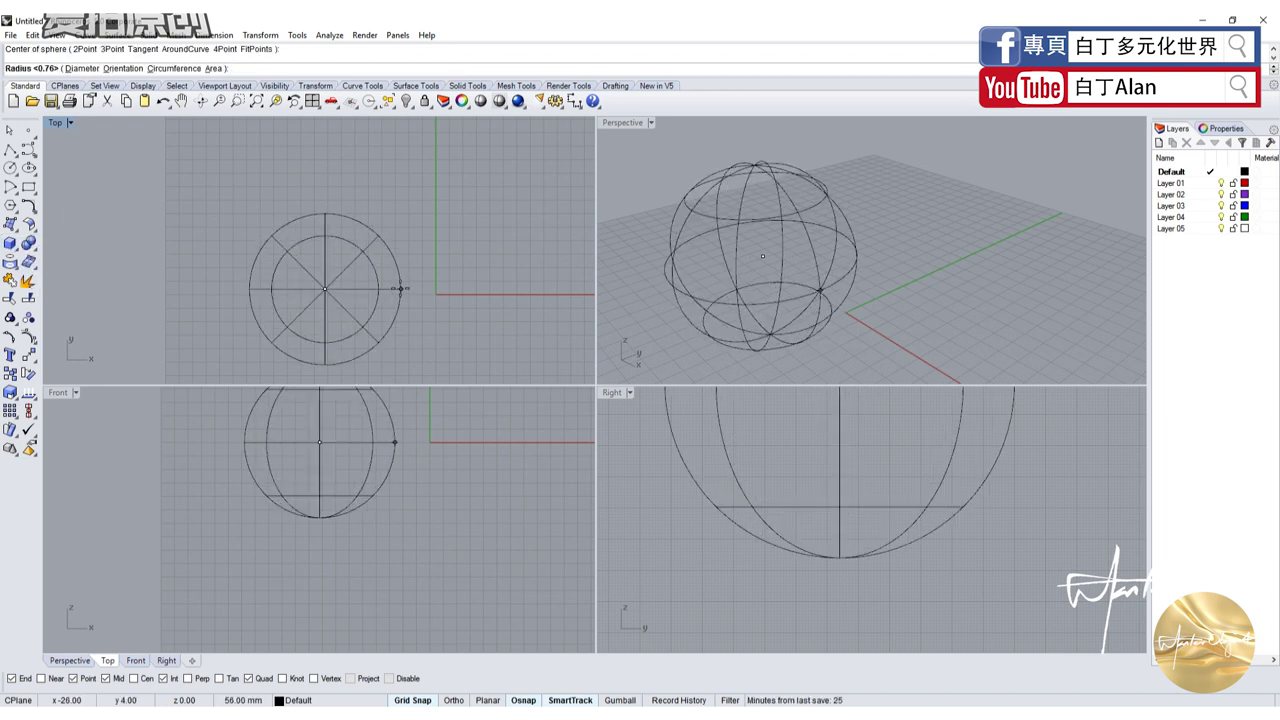
pyautogui.click(400, 289)
pyautogui.click(740, 332)
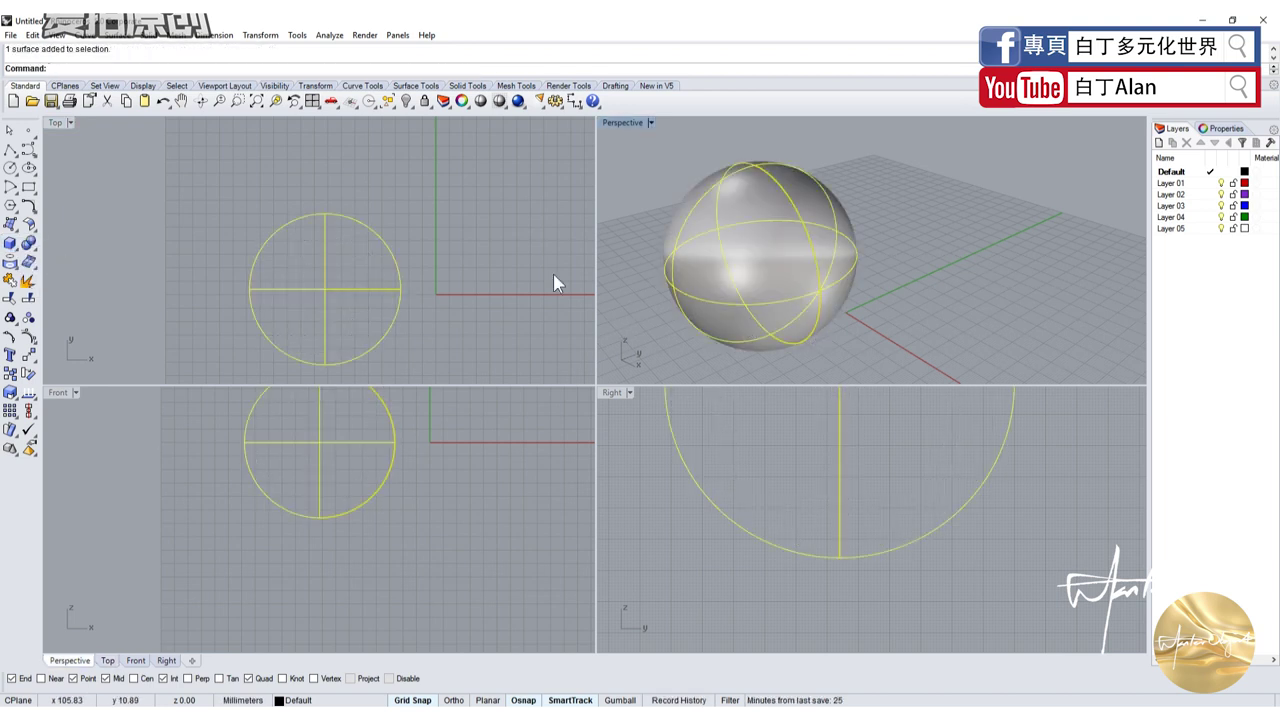
pyautogui.press('Delete')
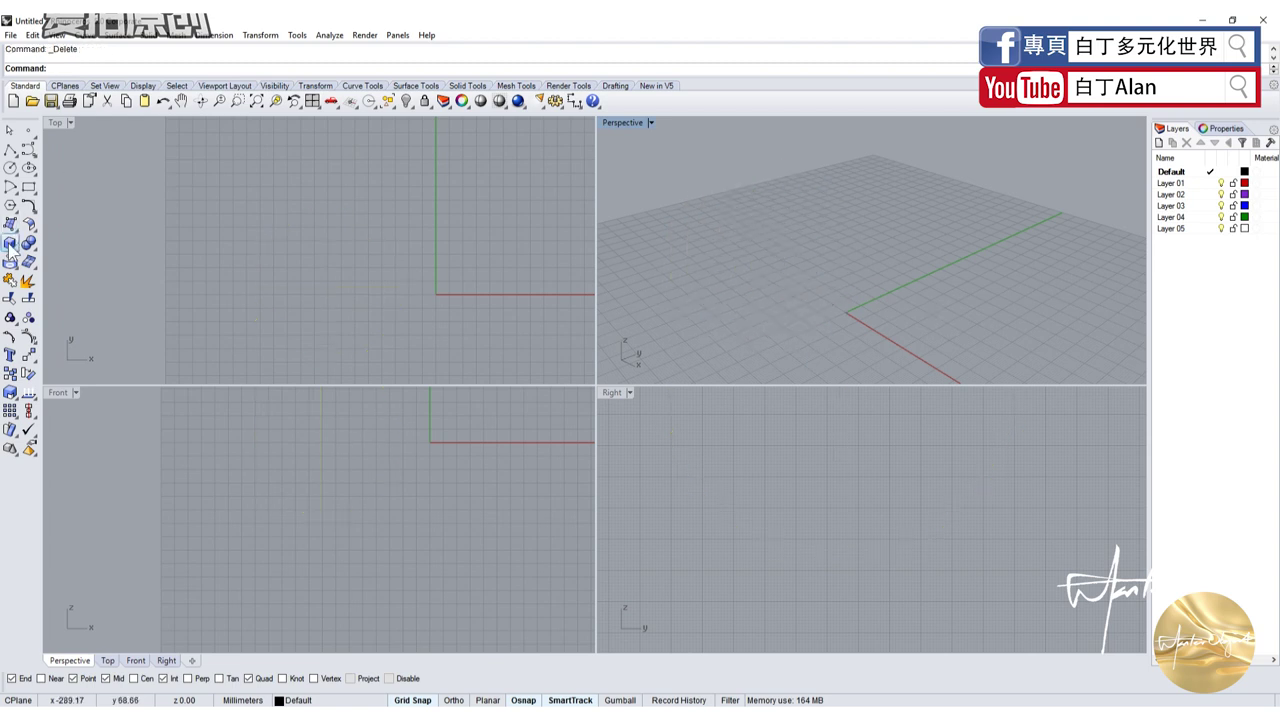
pyautogui.click(16, 250)
pyautogui.click(157, 214)
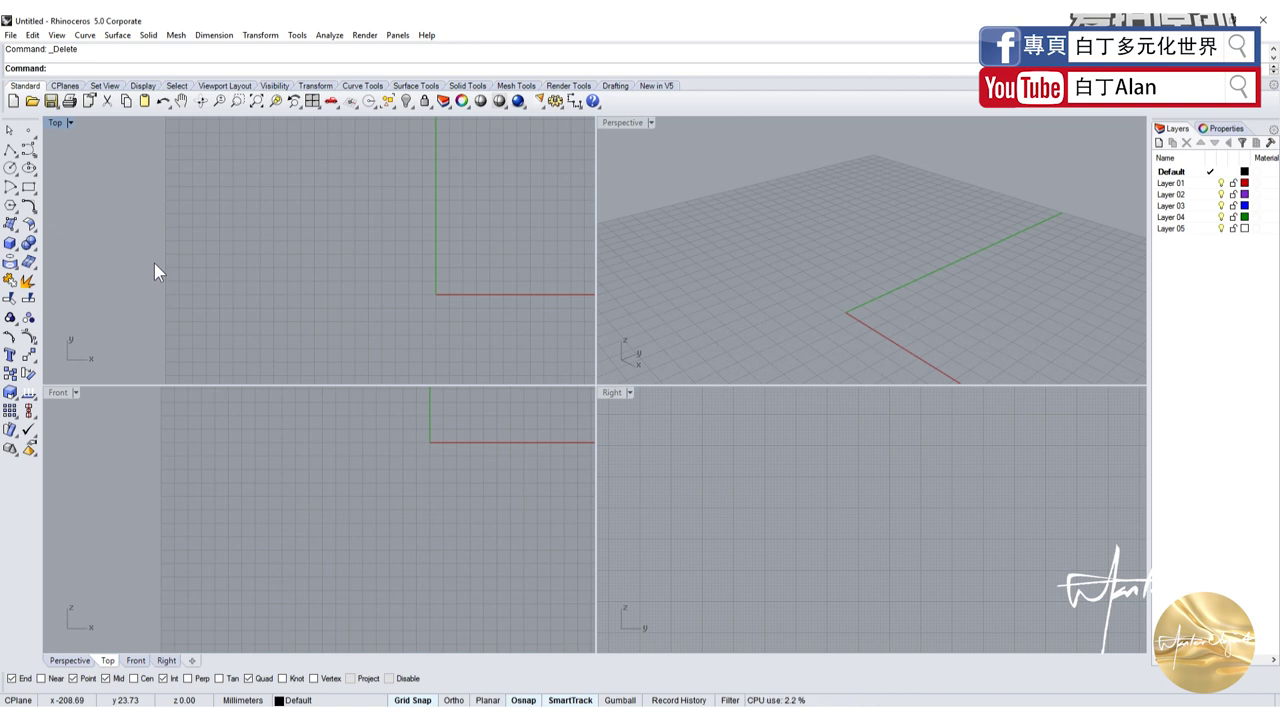
pyautogui.click(12, 226)
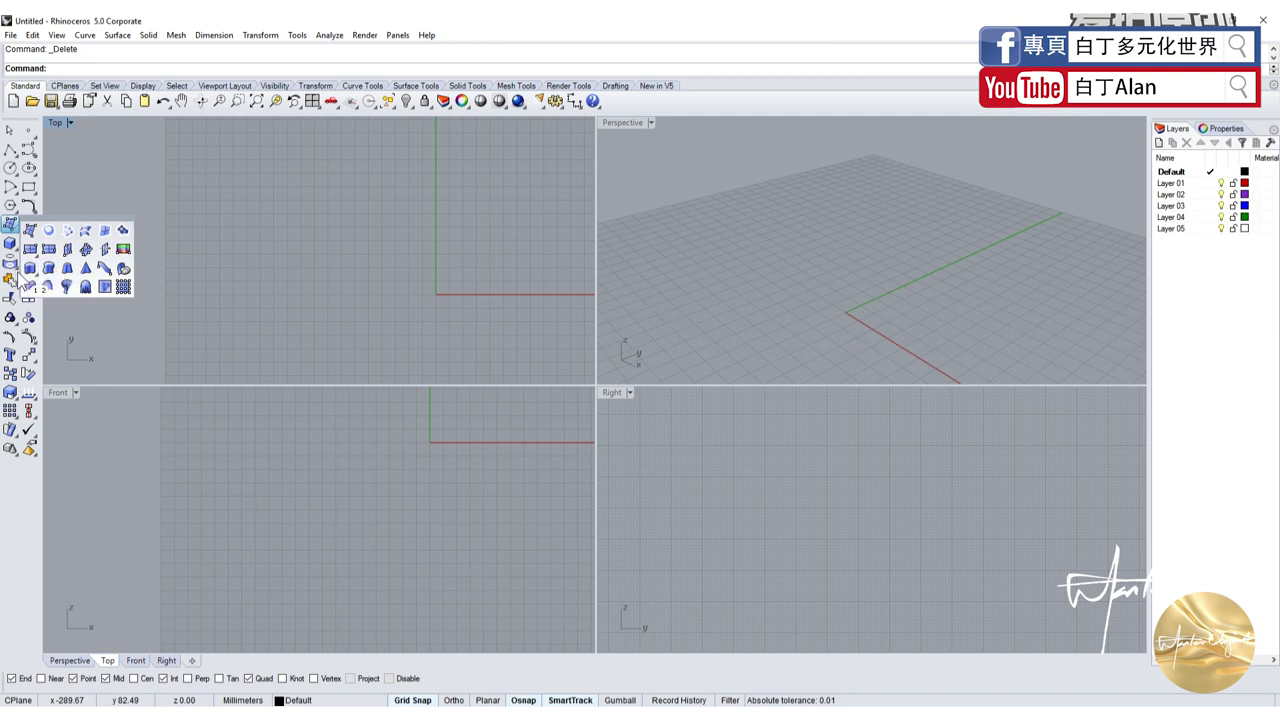
pyautogui.click(11, 244)
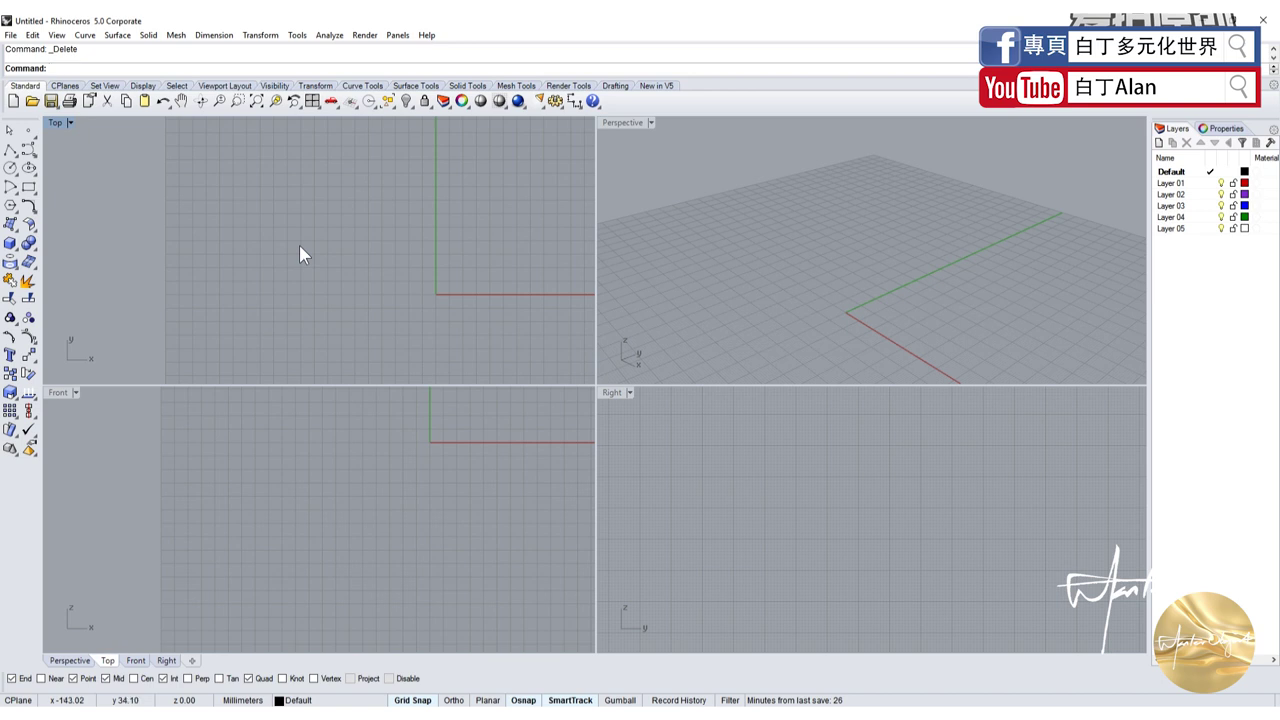
pyautogui.click(24, 246)
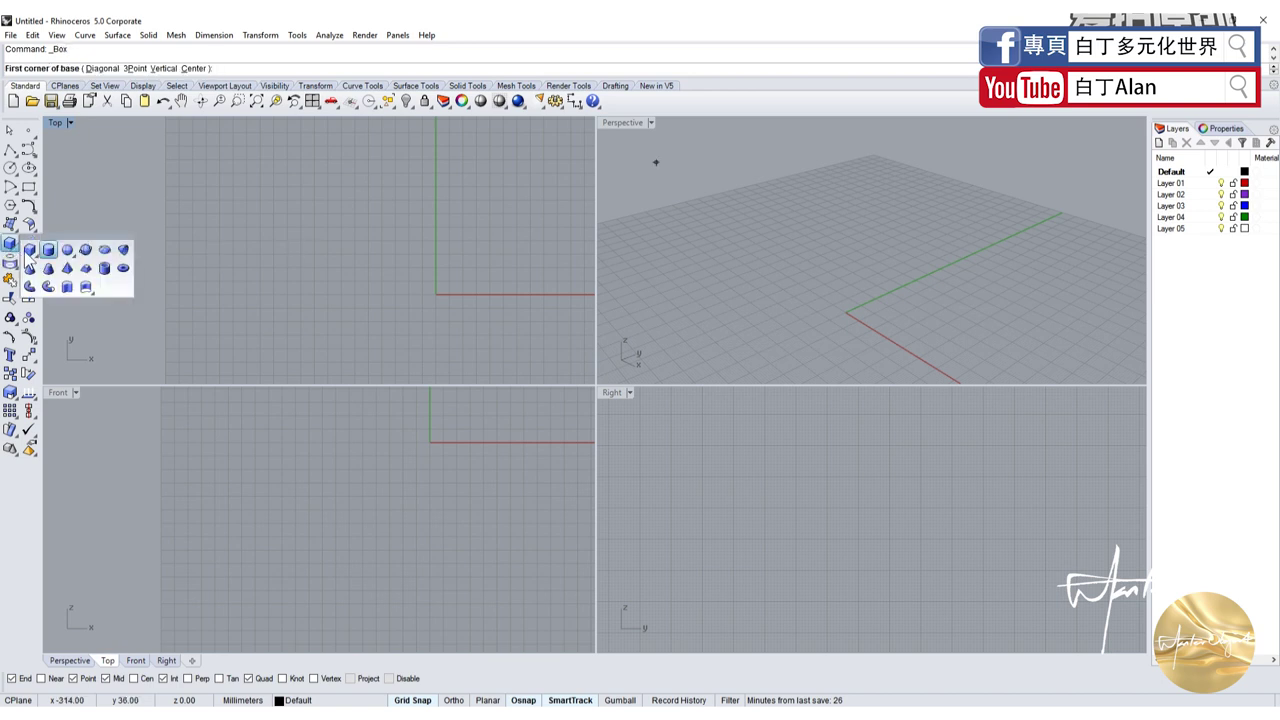
pyautogui.click(168, 260)
pyautogui.click(268, 260)
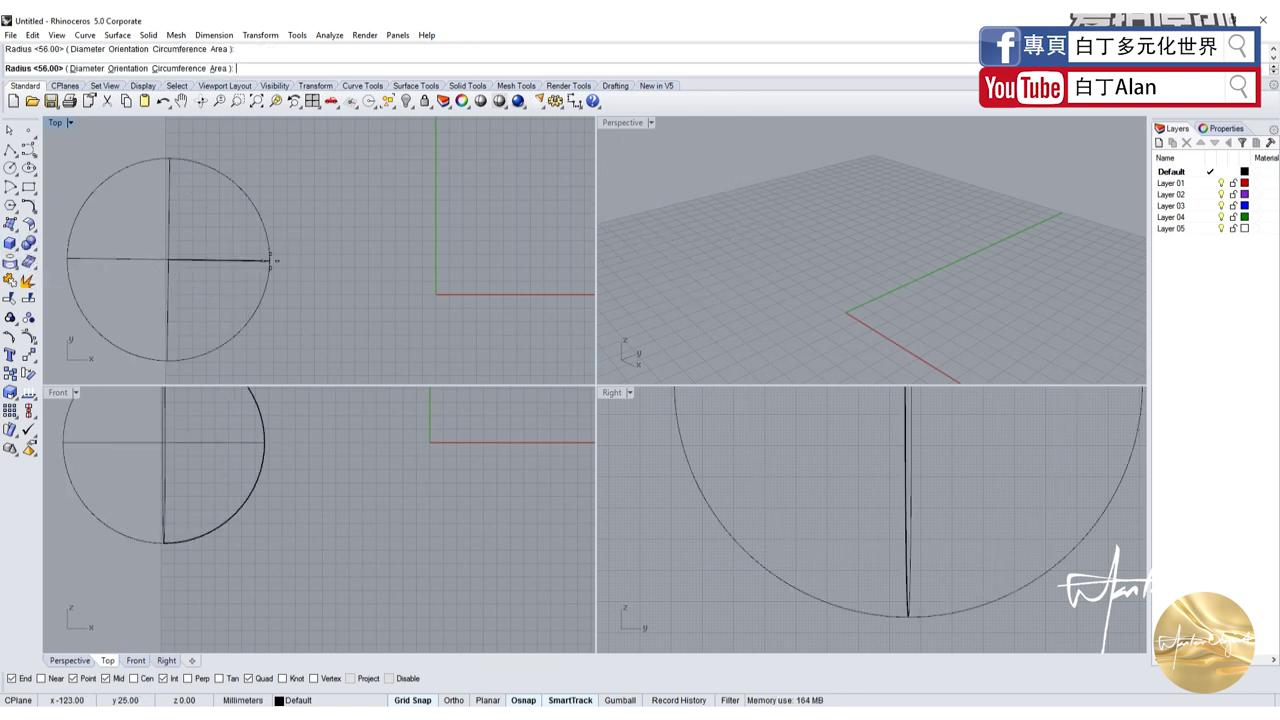
pyautogui.click(20, 248)
pyautogui.click(67, 268)
pyautogui.click(370, 284)
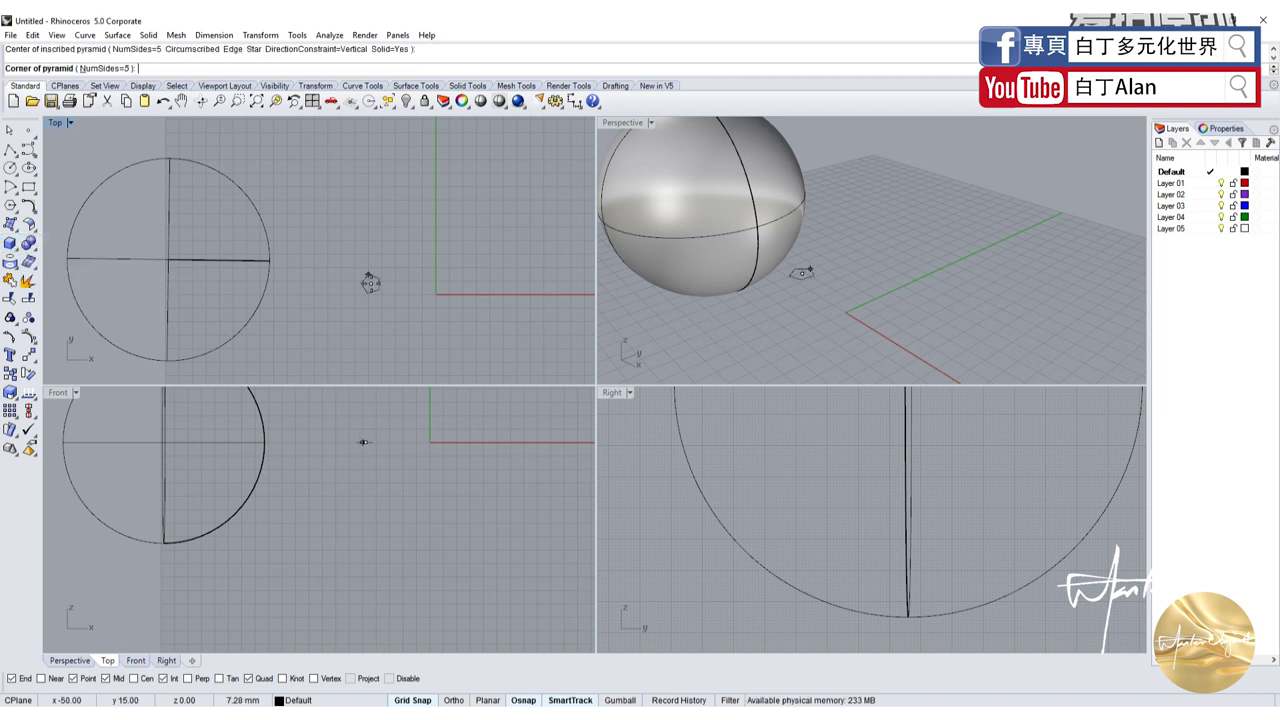
pyautogui.click(364, 242)
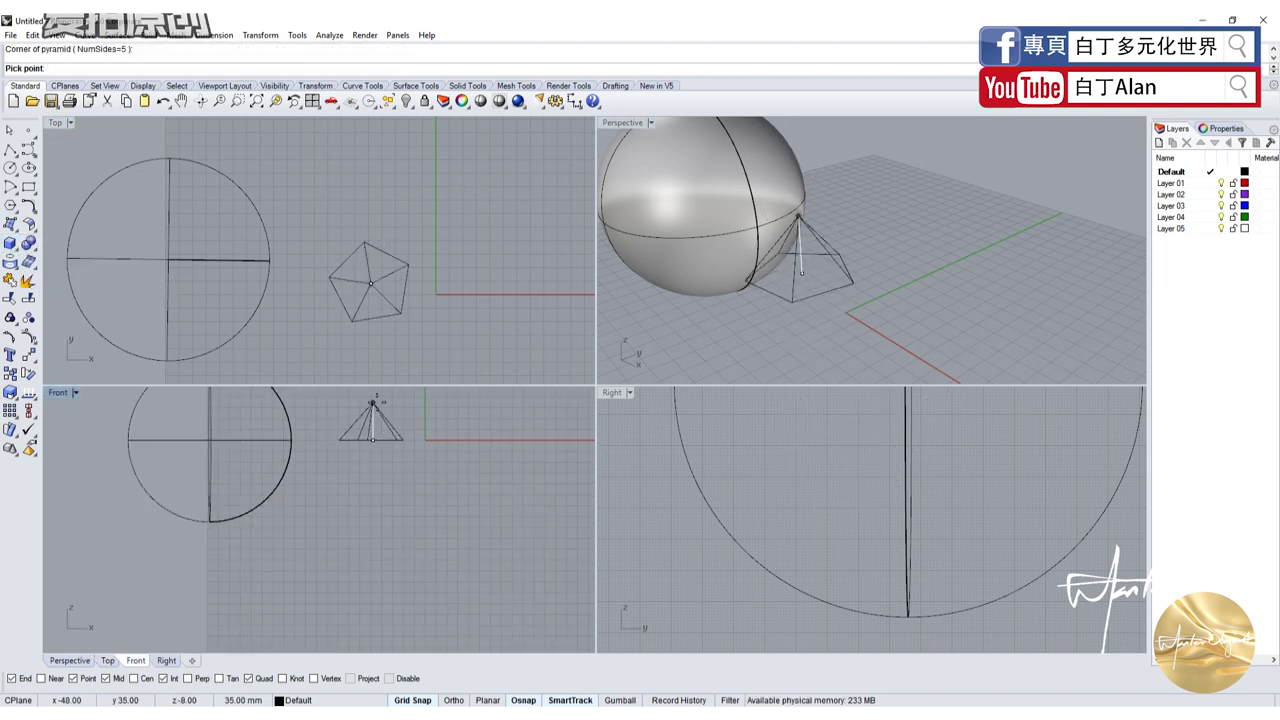
pyautogui.click(392, 398)
pyautogui.scroll(-3, 776, 315)
pyautogui.scroll(5, 808, 306)
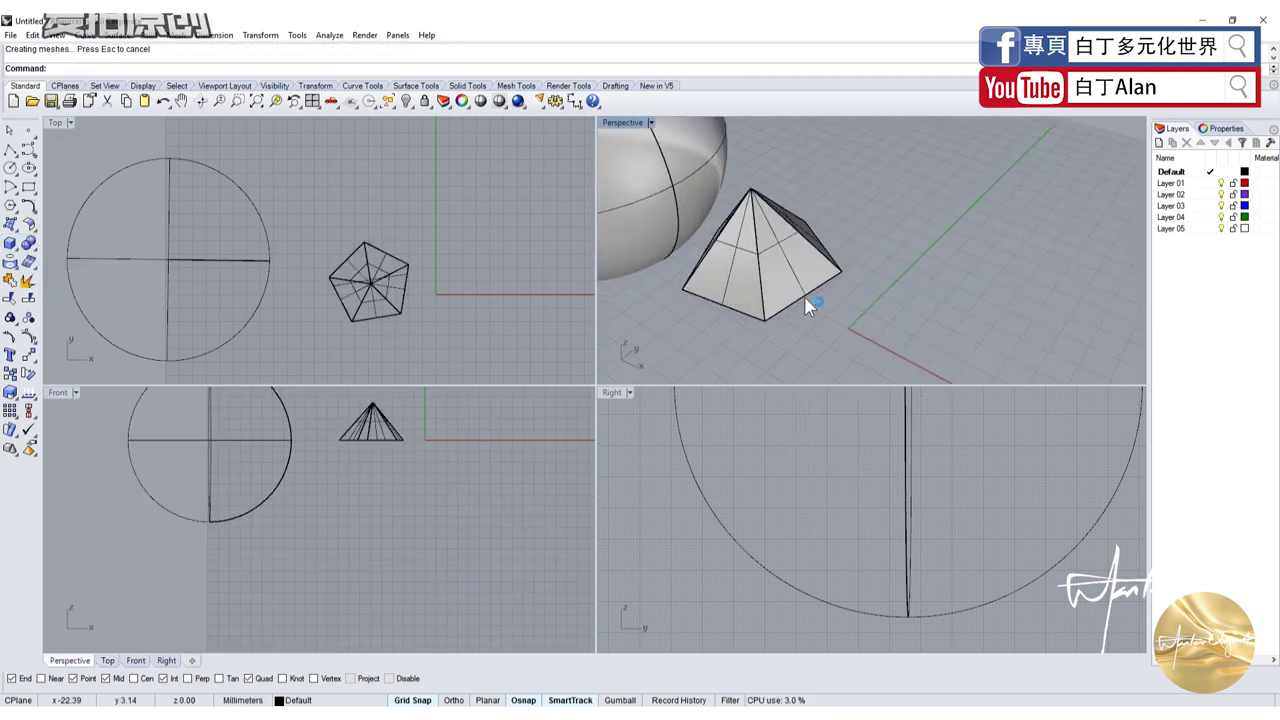
pyautogui.click(788, 284)
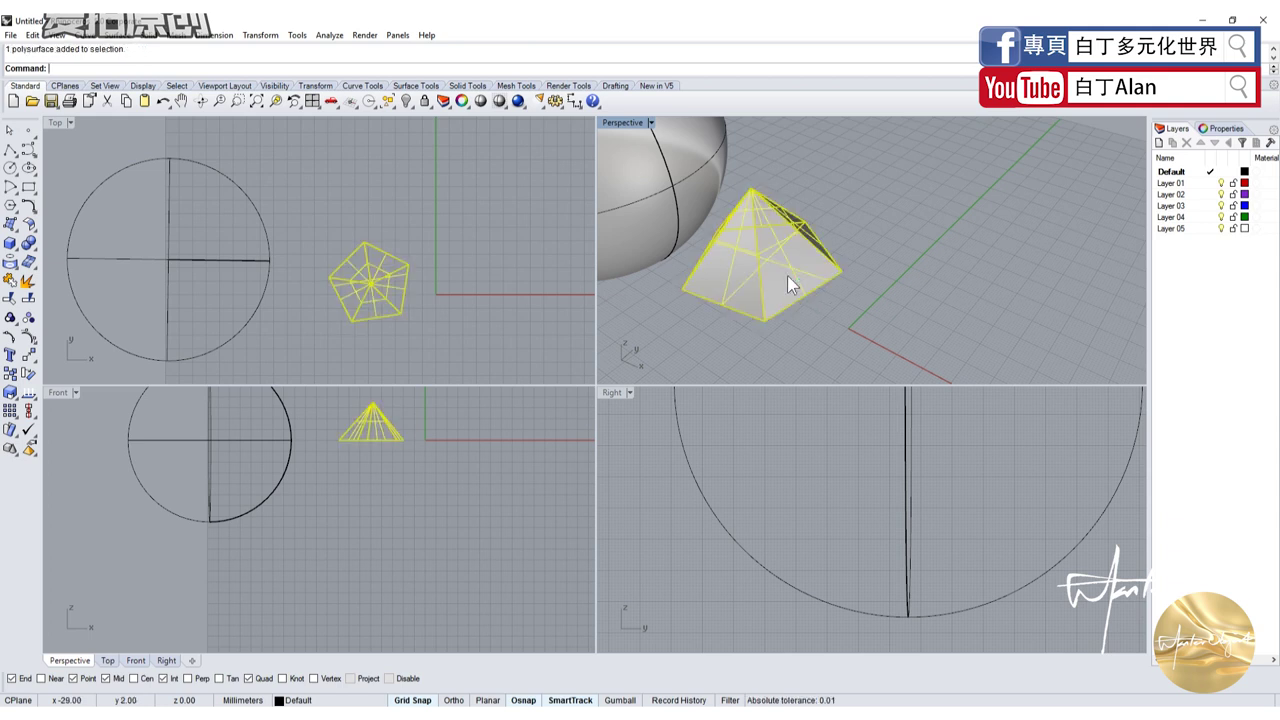
pyautogui.click(860, 308)
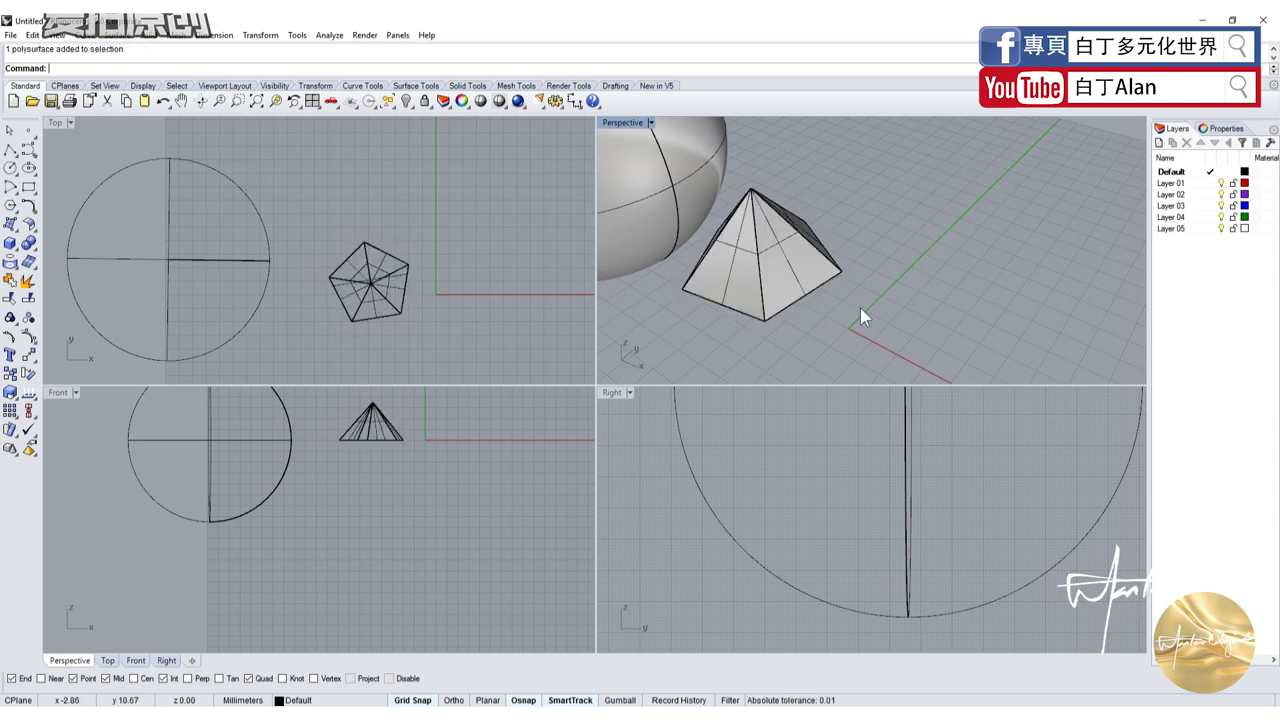
pyautogui.scroll(-3, 848, 317)
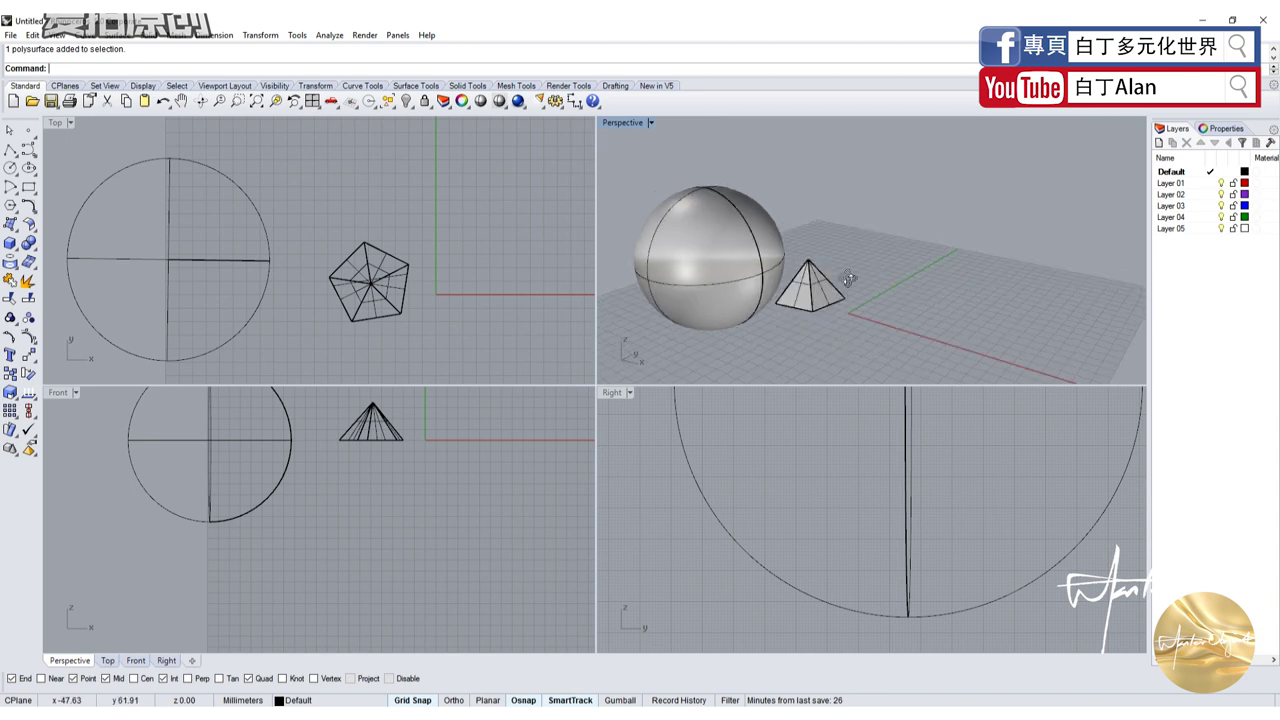
pyautogui.scroll(3, 847, 278)
pyautogui.scroll(-4, 847, 278)
pyautogui.scroll(-2, 870, 300)
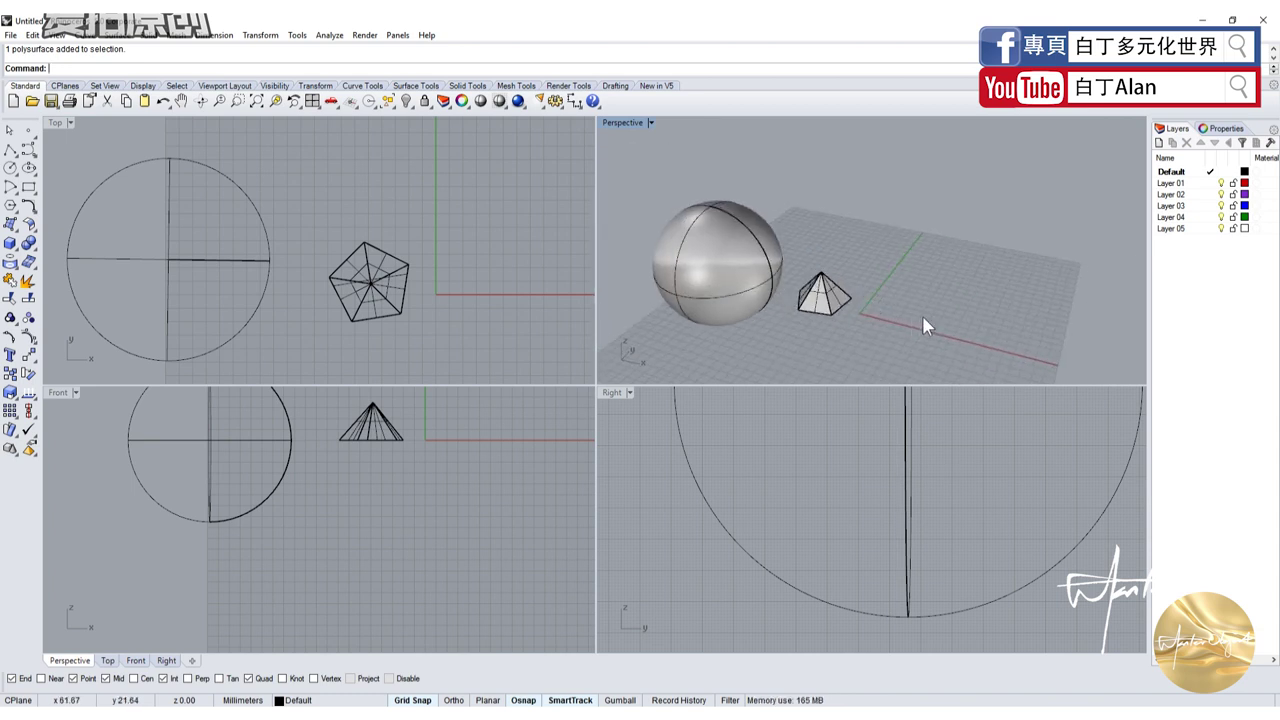
pyautogui.moveTo(922, 315); pyautogui.dragTo(658, 226)
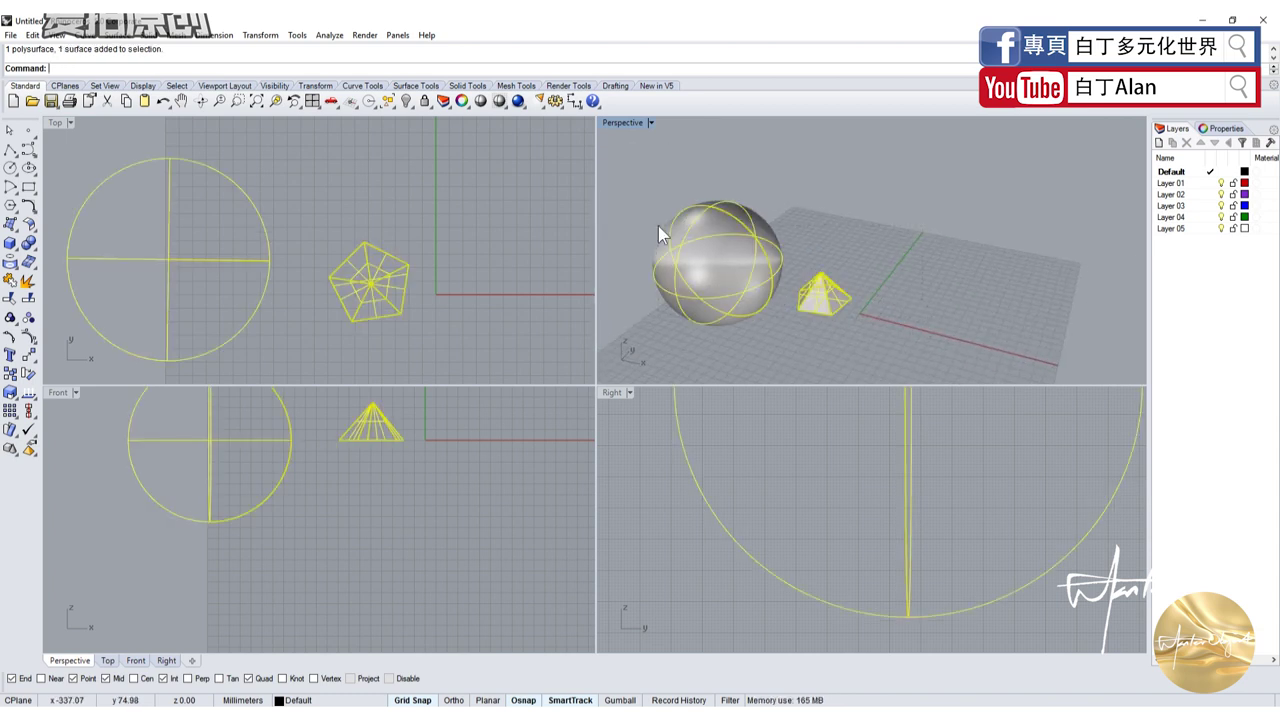
pyautogui.press('Delete')
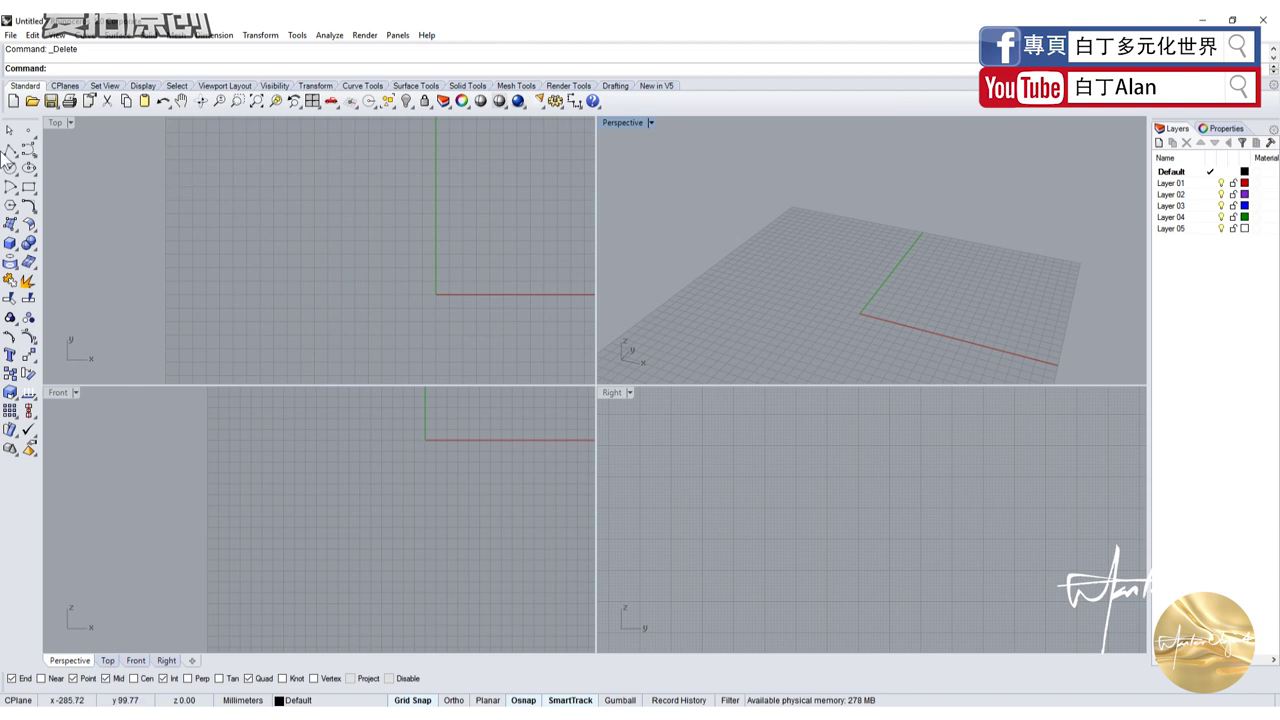